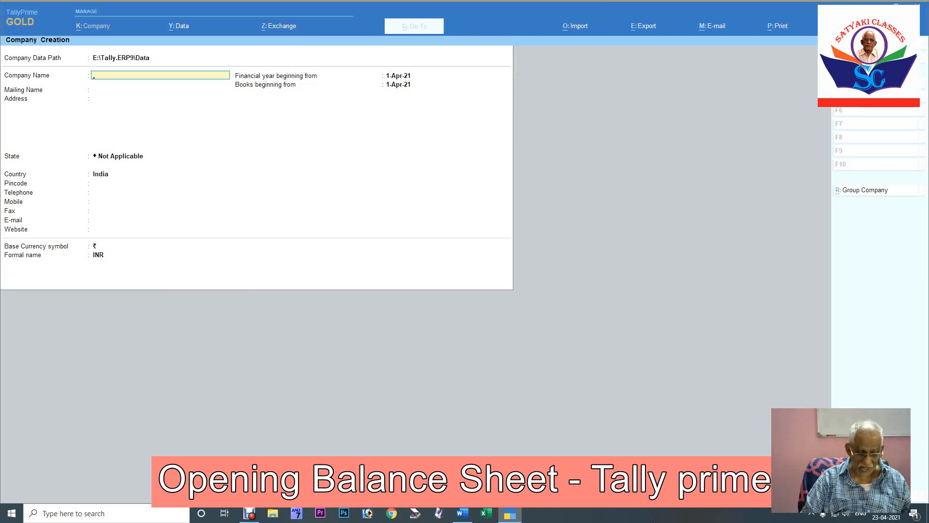
Name the new company Suvarnika Traders Trail and keep the same text as its mailing name.
{"action": "type", "text": "S"}
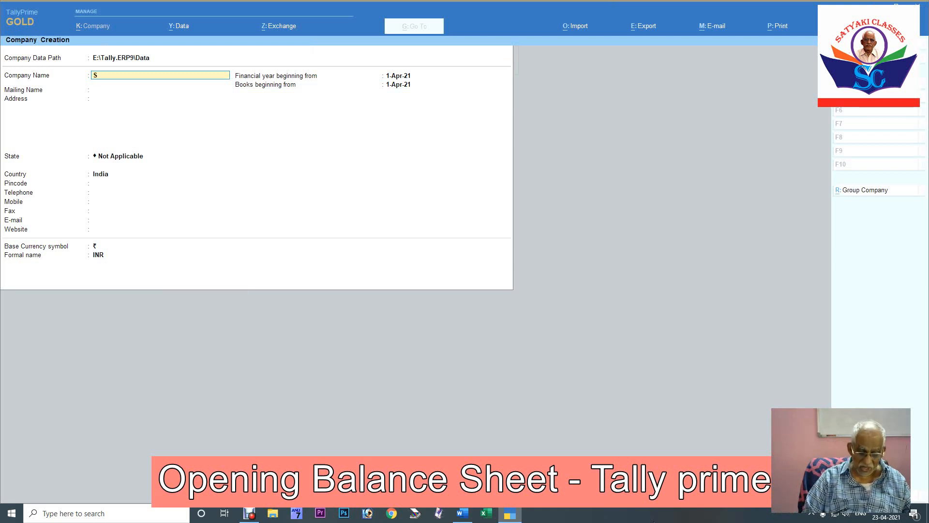
{"action": "type", "text": "uvar"}
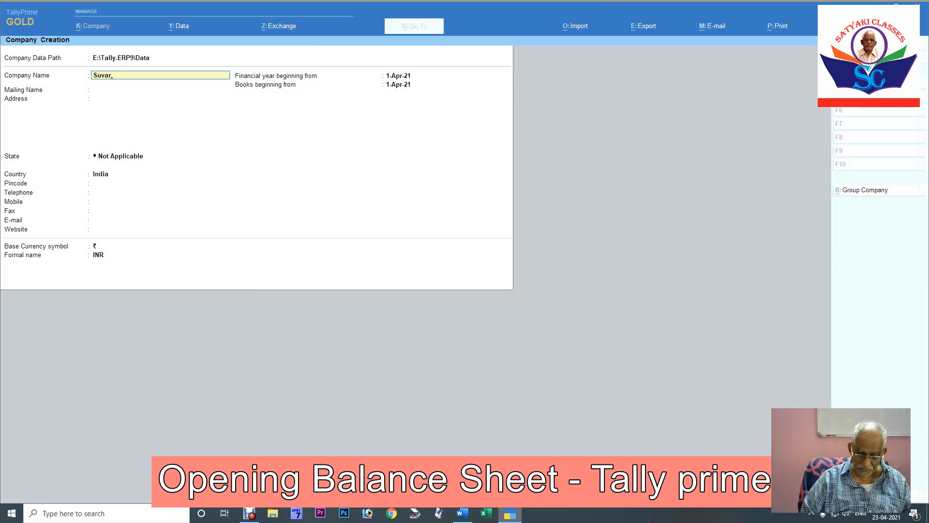
{"action": "type", "text": "nika"}
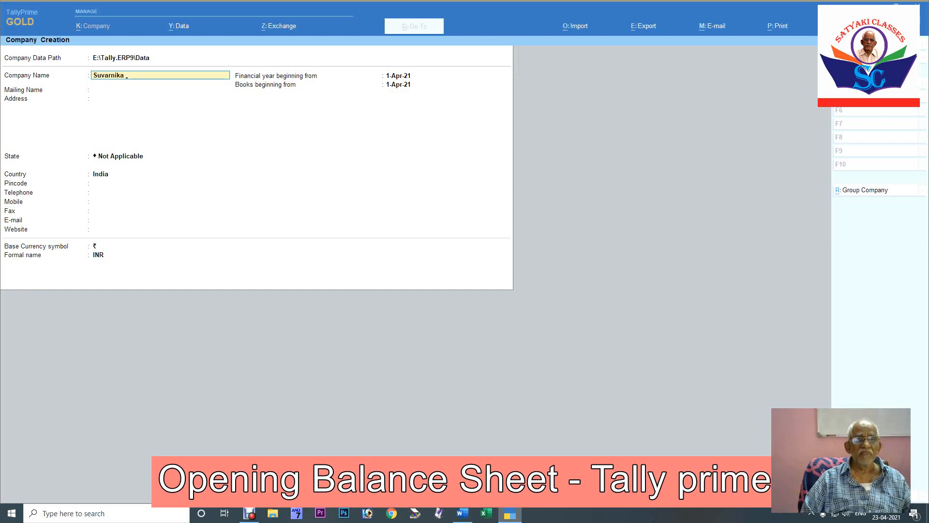
{"action": "type", "text": " Traders"}
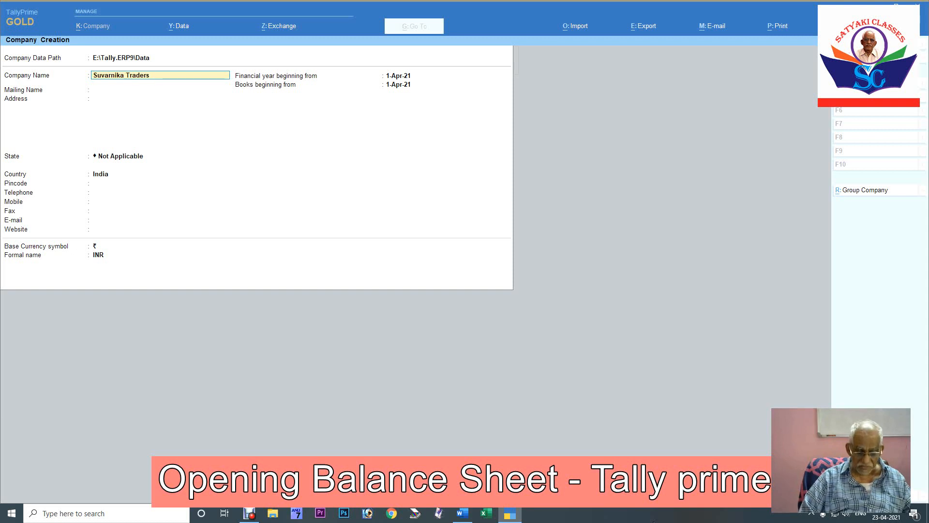
{"action": "type", "text": " Trail"}
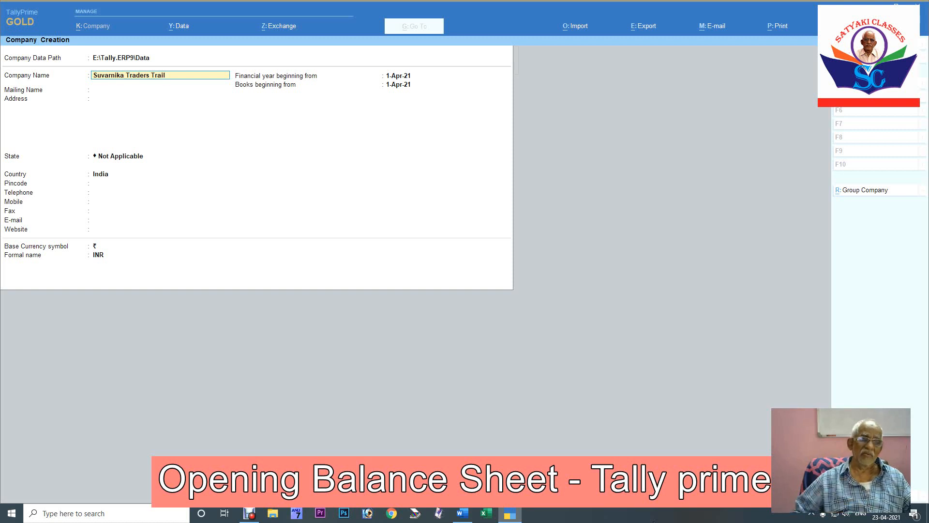
{"action": "key", "text": "Return"}
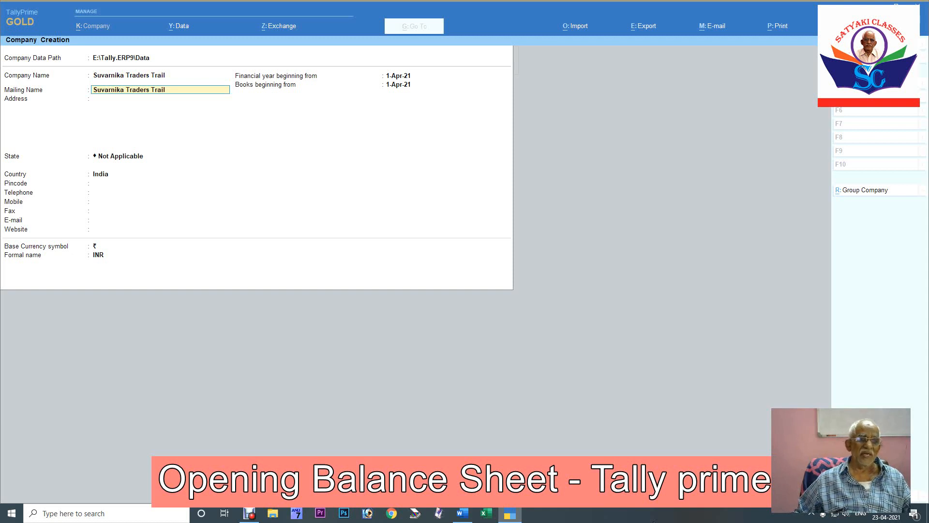
{"action": "key", "text": "Return"}
Enter Hyderabad as the company's address and select Telangana as its state.
{"action": "type", "text": "Hyd"}
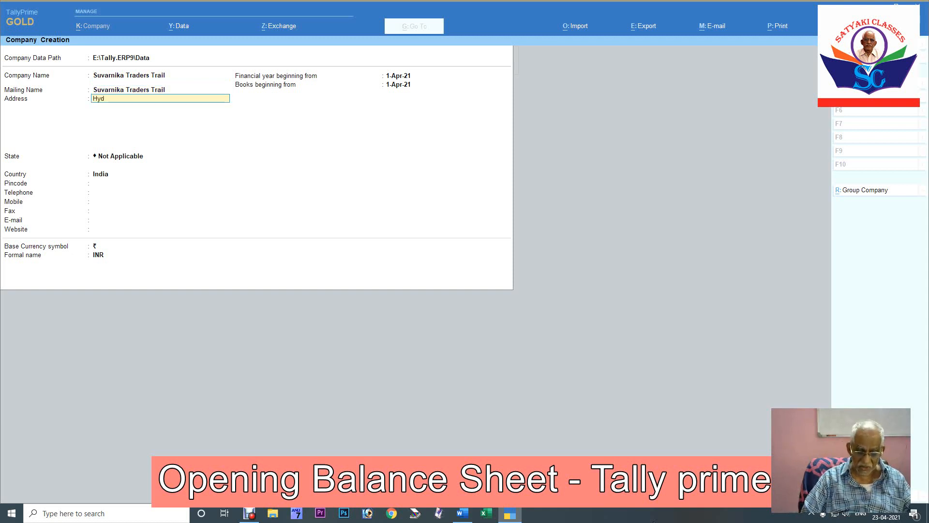
{"action": "type", "text": "erabad"}
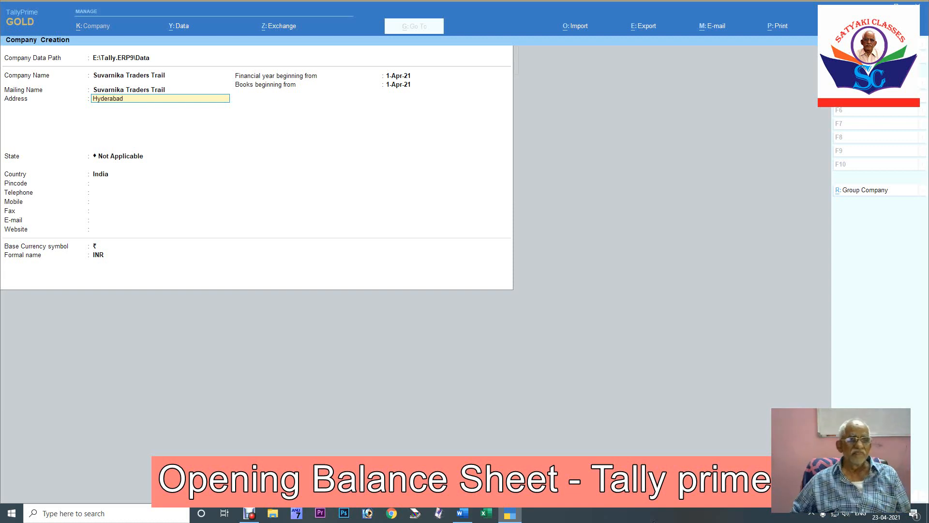
{"action": "key", "text": "Return"}
{"action": "key", "text": "Return"}
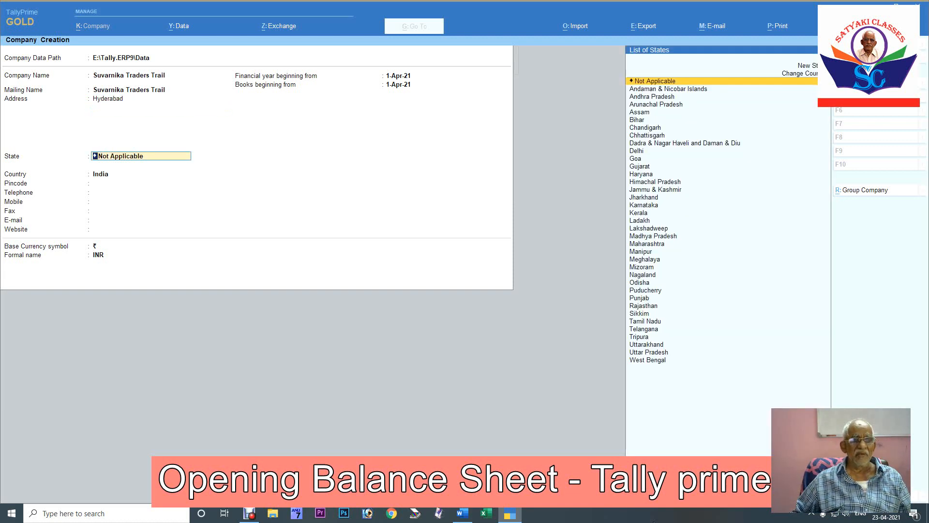
{"action": "type", "text": "Tel"}
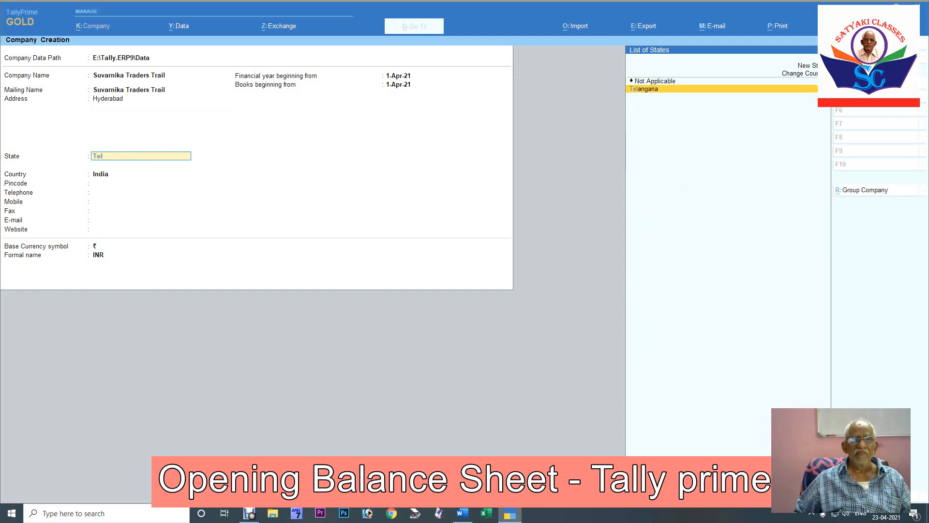
{"action": "key", "text": "Return"}
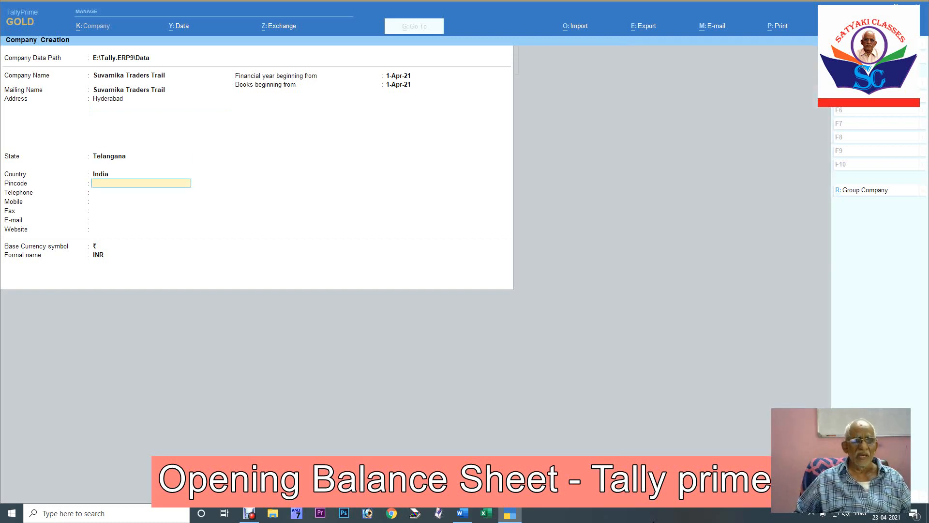
Leave the pincode and contact details blank, and set the financial year and books to begin from 1-Apr-20.
{"action": "key", "text": "Return"}
{"action": "key", "text": "Return"}
{"action": "key", "text": "Return"}
{"action": "key", "text": "Return"}
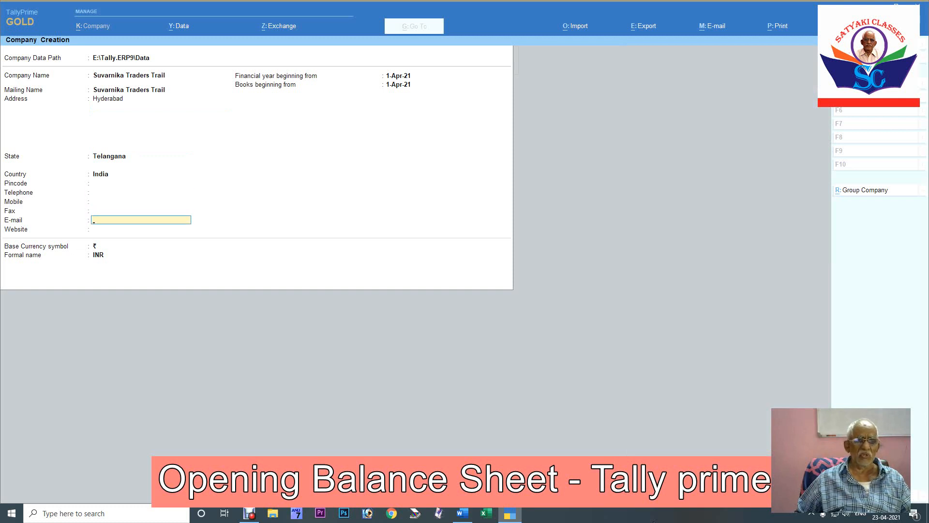
{"action": "key", "text": "Return"}
{"action": "key", "text": "Return"}
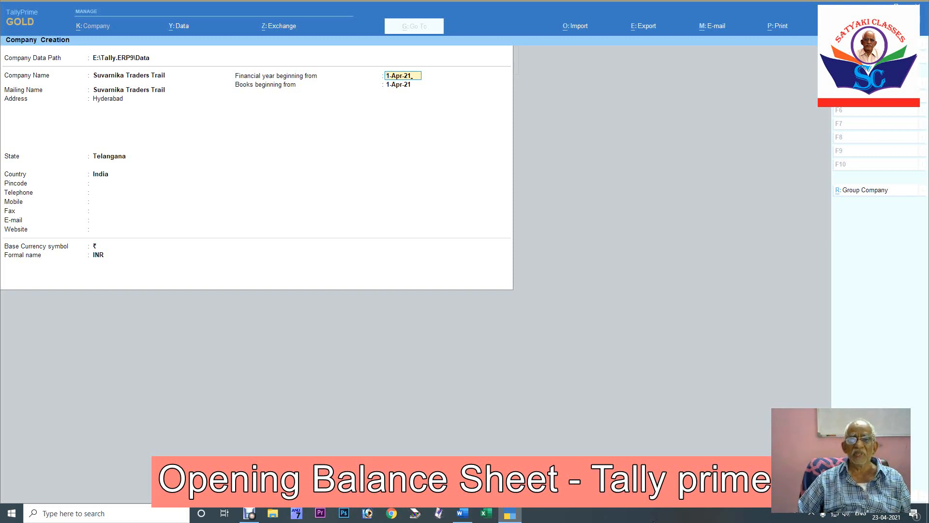
{"action": "key", "text": "BackSpace"}
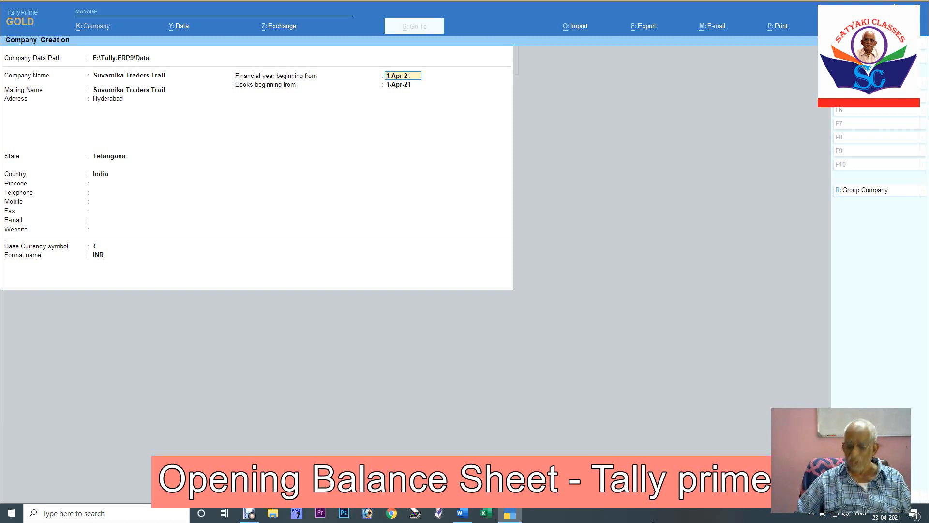
{"action": "type", "text": "0"}
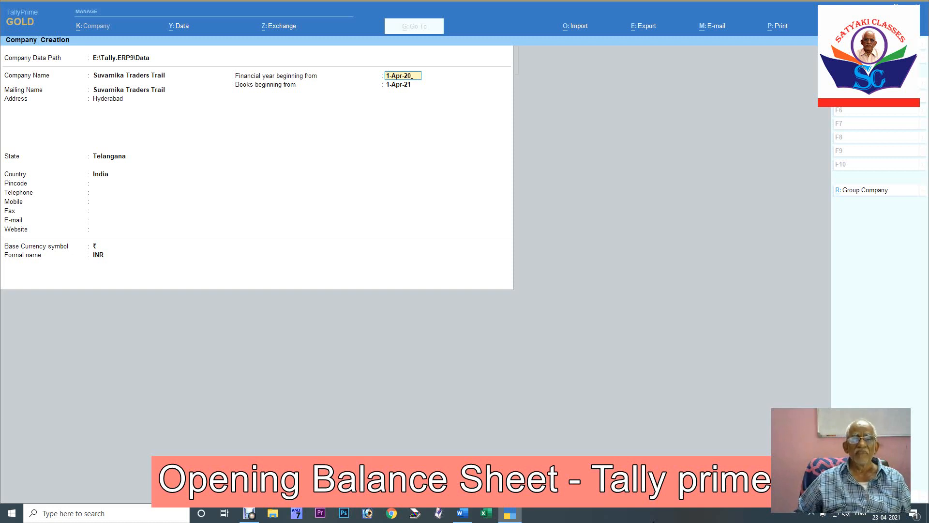
{"action": "key", "text": "Return"}
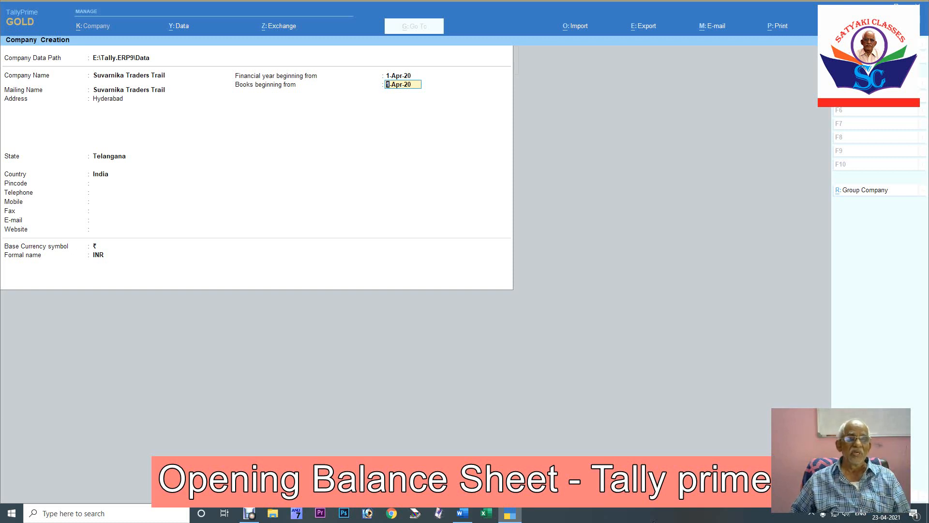
{"action": "key", "text": "Return"}
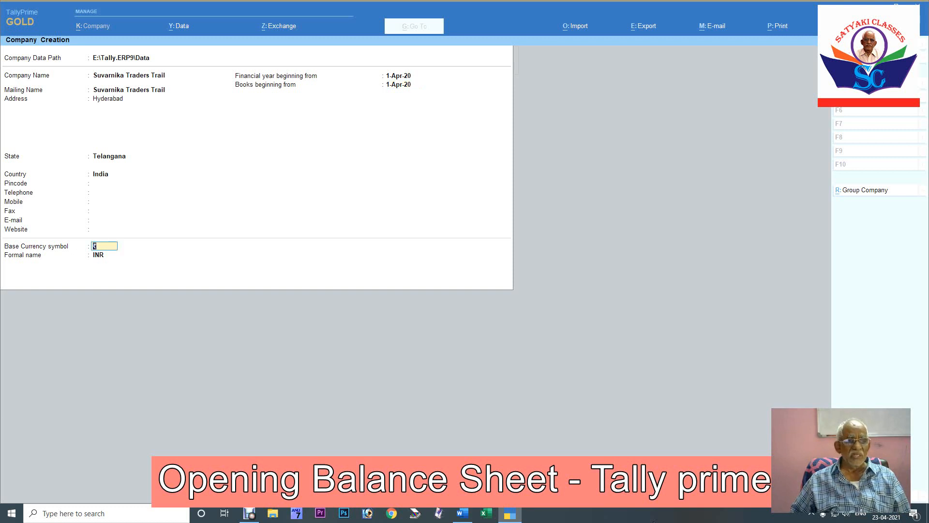
Keep the base currency as ₹ with formal name INR and accept the company creation.
{"action": "key", "text": "Return"}
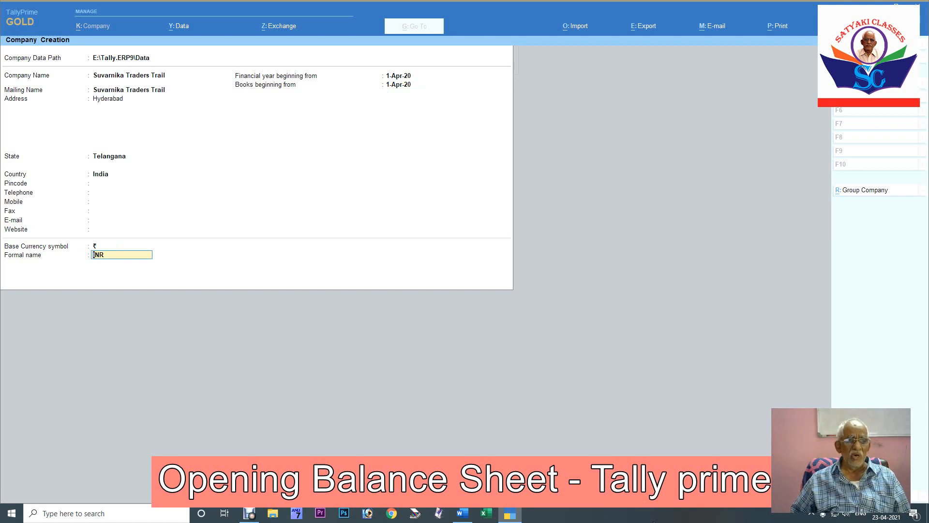
{"action": "key", "text": "Return"}
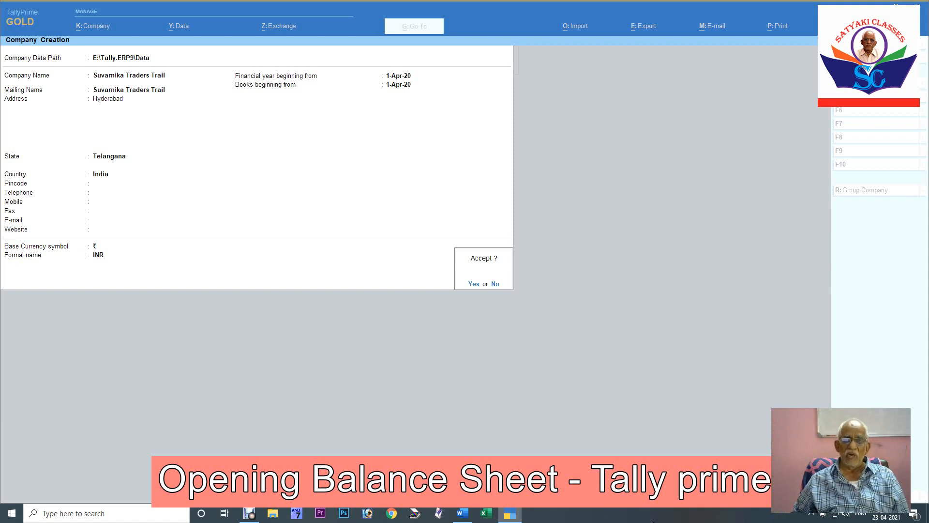
{"action": "key", "text": "Return"}
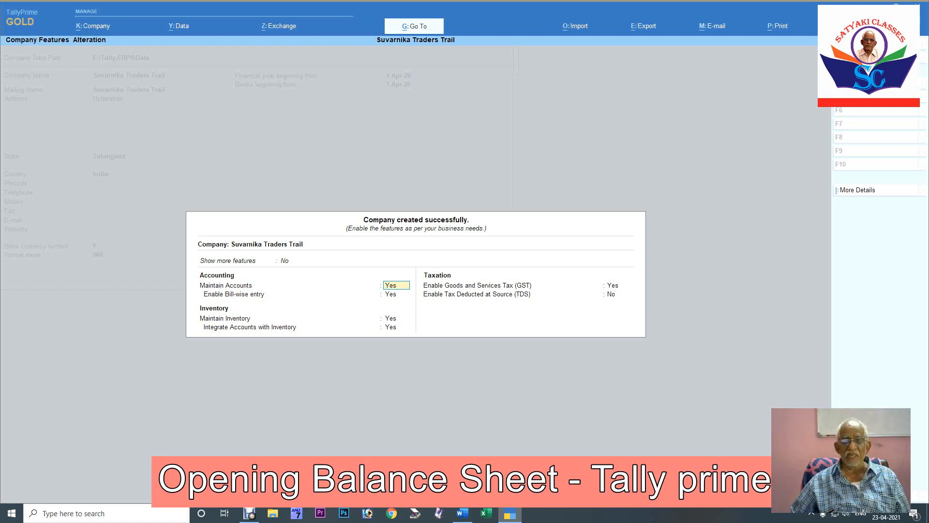
Disable bill-wise entry for the company, keeping accounts, inventory and their integration enabled.
{"action": "key", "text": "Return"}
{"action": "type", "text": "n"}
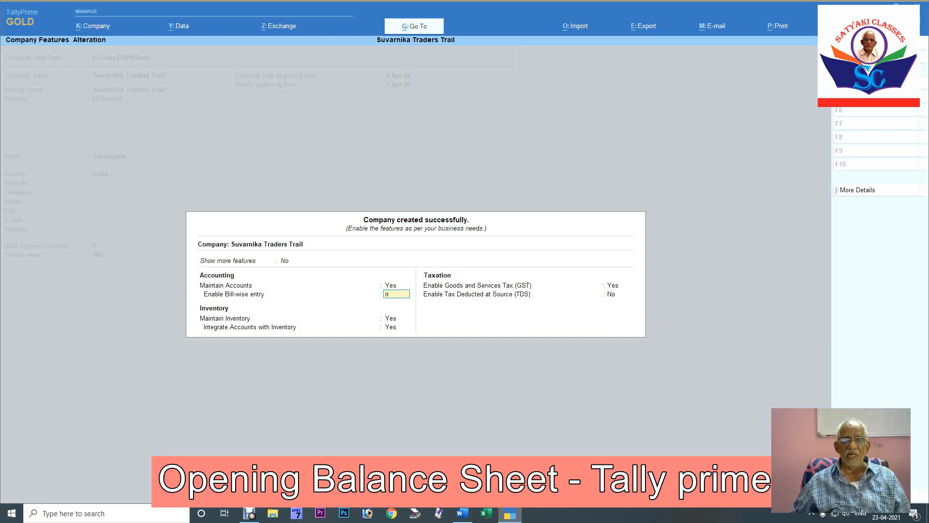
{"action": "key", "text": "Return"}
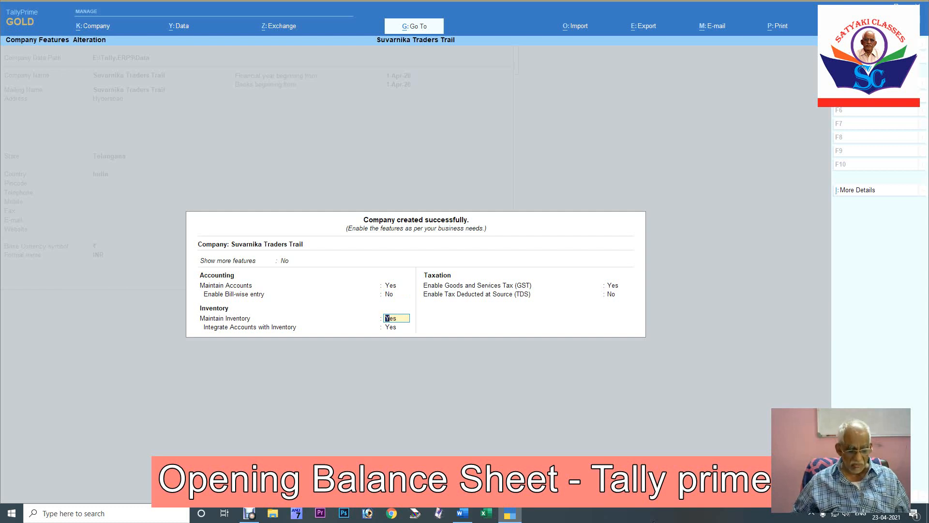
{"action": "key", "text": "Return"}
{"action": "key", "text": "Return"}
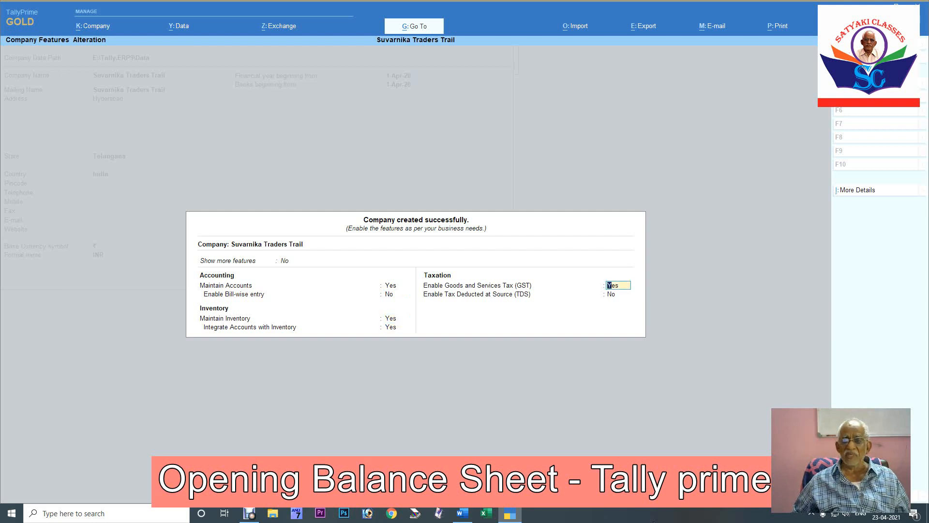
Keep GST enabled with the default Regular, Monthly GSTR1 details and TDS disabled, and save the company features.
{"action": "key", "text": "Return"}
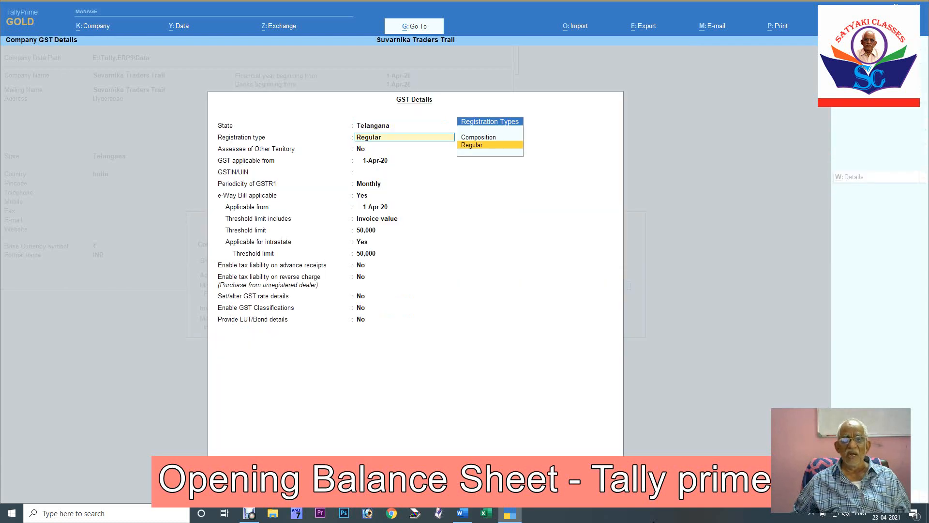
{"action": "key", "text": "Return"}
{"action": "key", "text": "Return"}
{"action": "key", "text": "Return"}
{"action": "key", "text": "Return"}
{"action": "key", "text": "Return"}
{"action": "key", "text": "Return"}
{"action": "key", "text": "Return"}
{"action": "key", "text": "Return"}
{"action": "key", "text": "Return"}
{"action": "key", "text": "Return"}
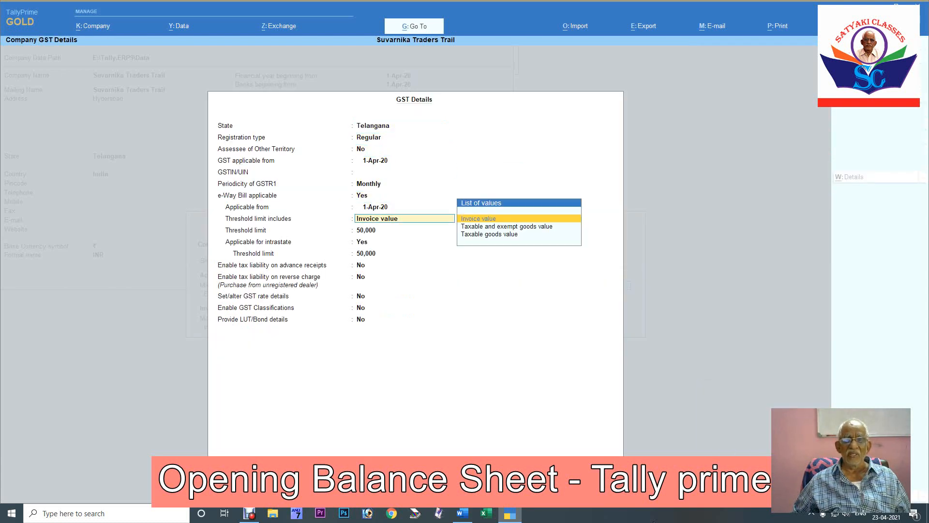
{"action": "key", "text": "Return"}
{"action": "key", "text": "Return"}
{"action": "key", "text": "Return"}
{"action": "key", "text": "Return"}
{"action": "key", "text": "Return"}
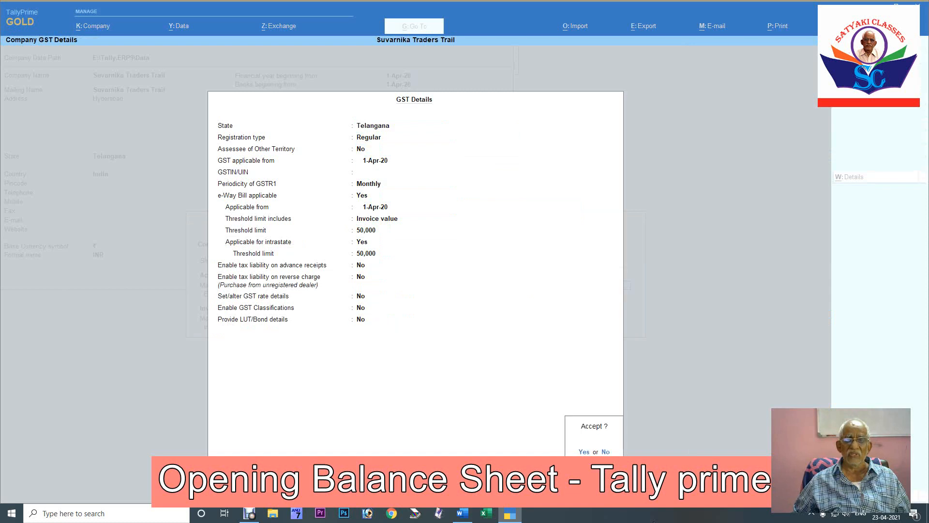
{"action": "key", "text": "Return"}
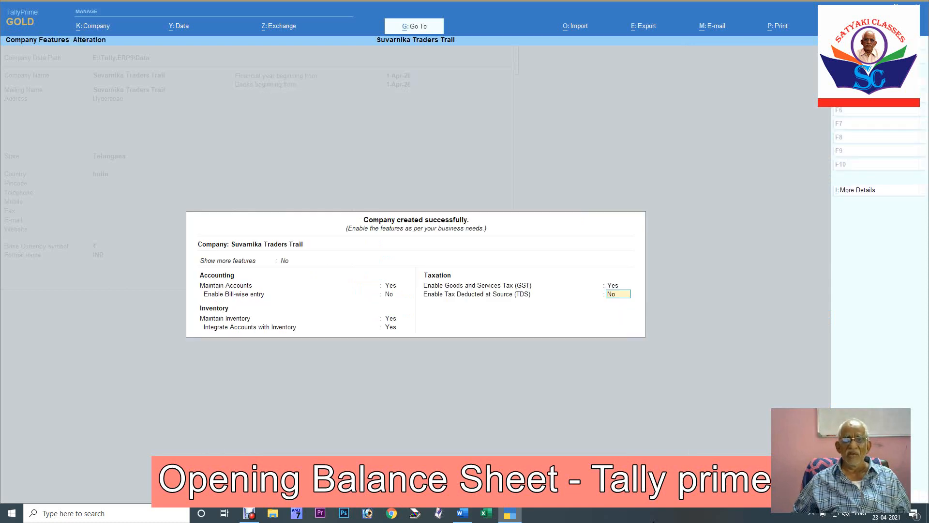
{"action": "key", "text": "Return"}
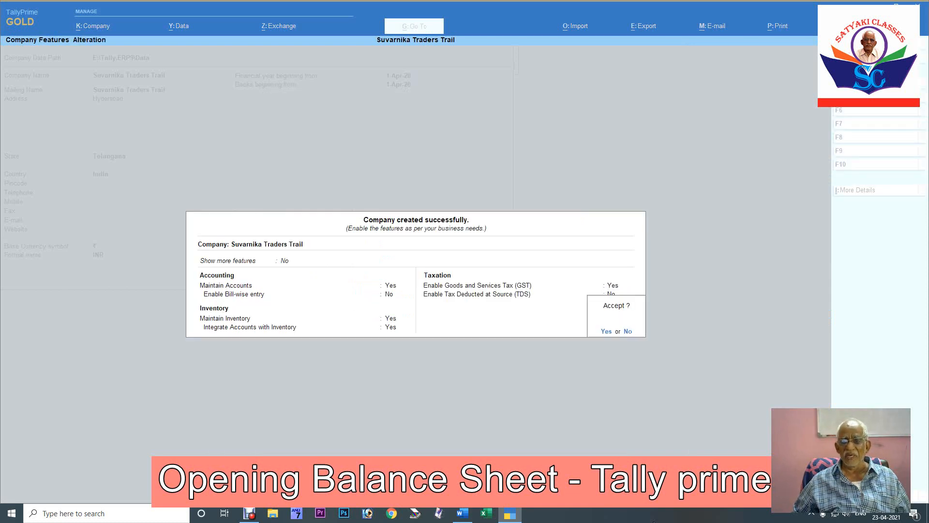
{"action": "key", "text": "Return"}
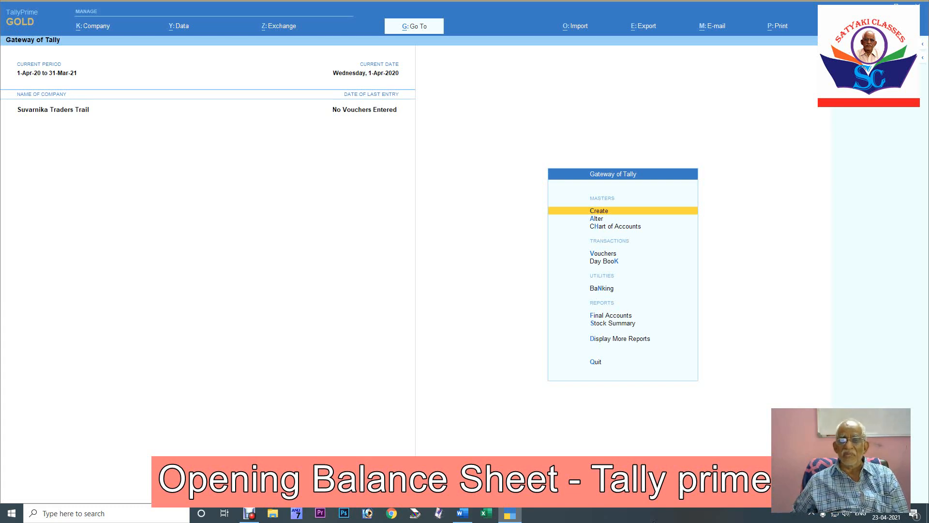
Create an account group named Charges Payable under Current Liabilities, leaving its remaining options at their defaults.
{"action": "key", "text": "Return"}
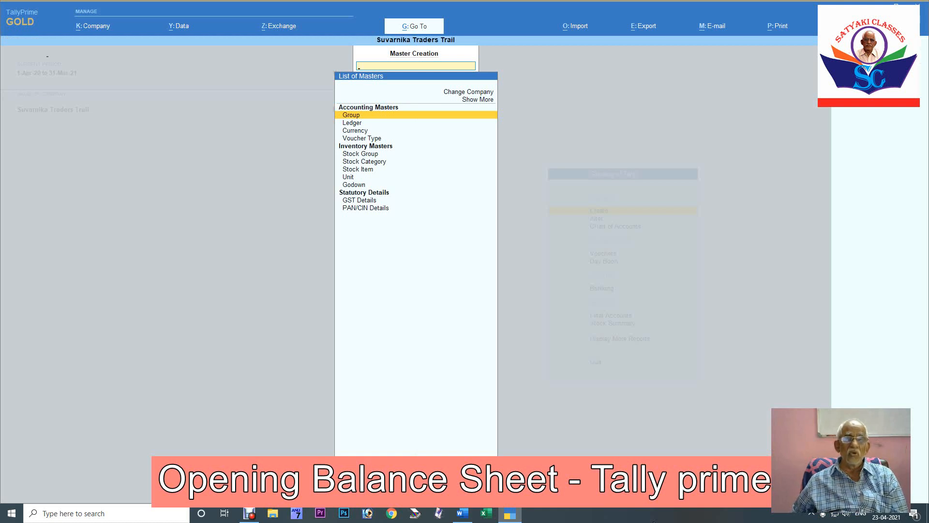
{"action": "key", "text": "Return"}
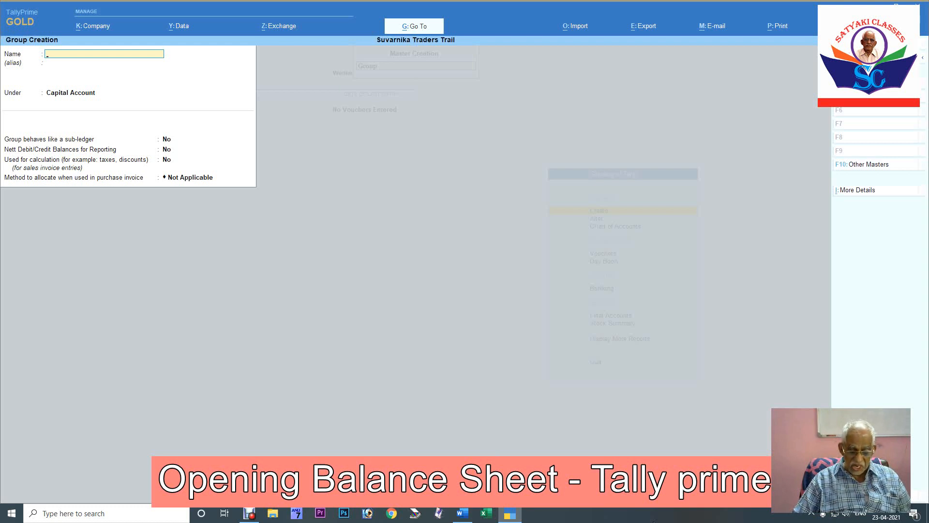
{"action": "type", "text": "Charge"}
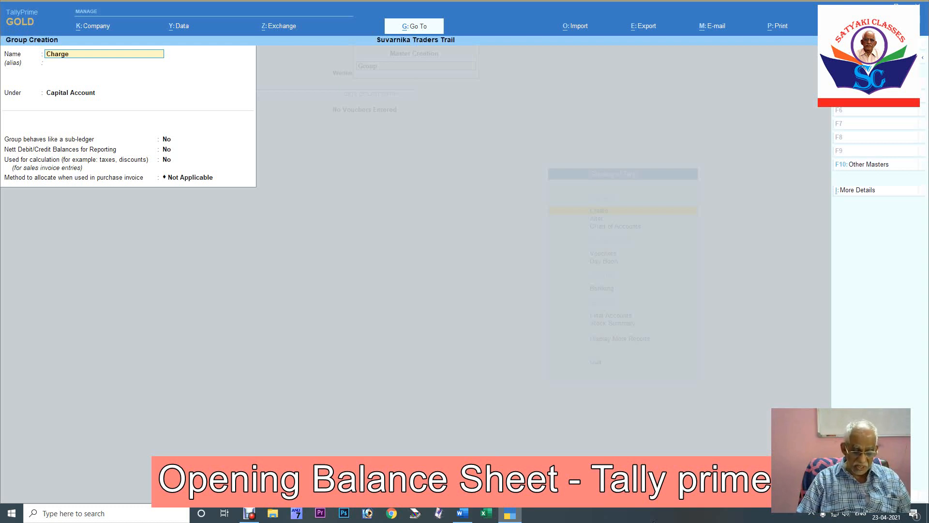
{"action": "type", "text": "s Paya"}
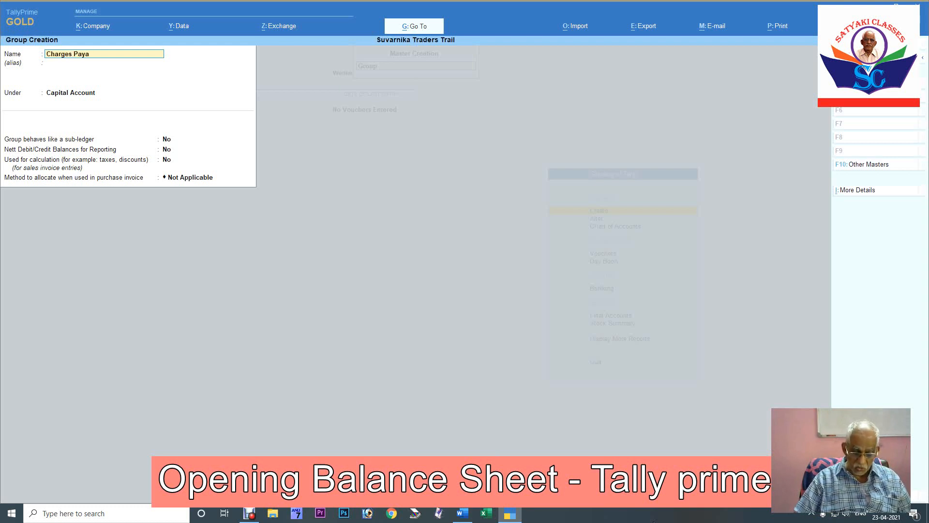
{"action": "type", "text": "ble"}
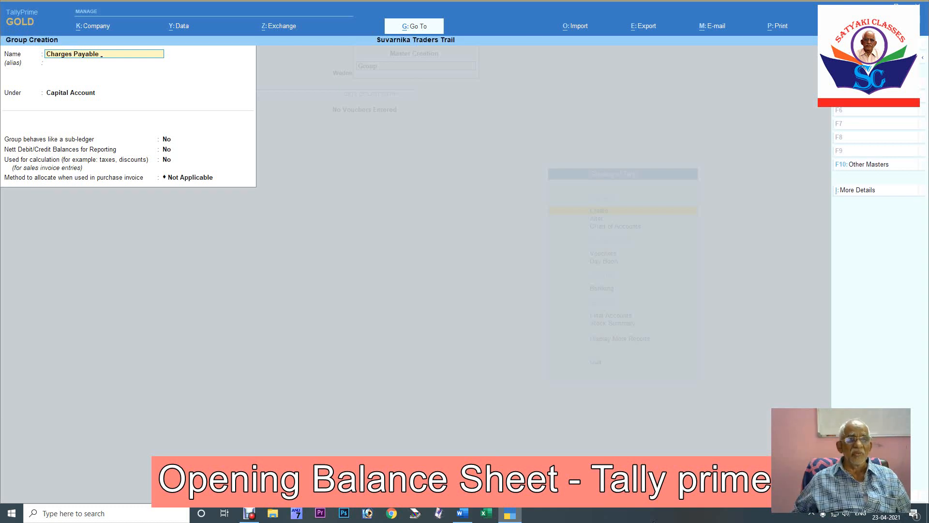
{"action": "key", "text": "Return"}
{"action": "key", "text": "Return"}
{"action": "type", "text": "Curr"}
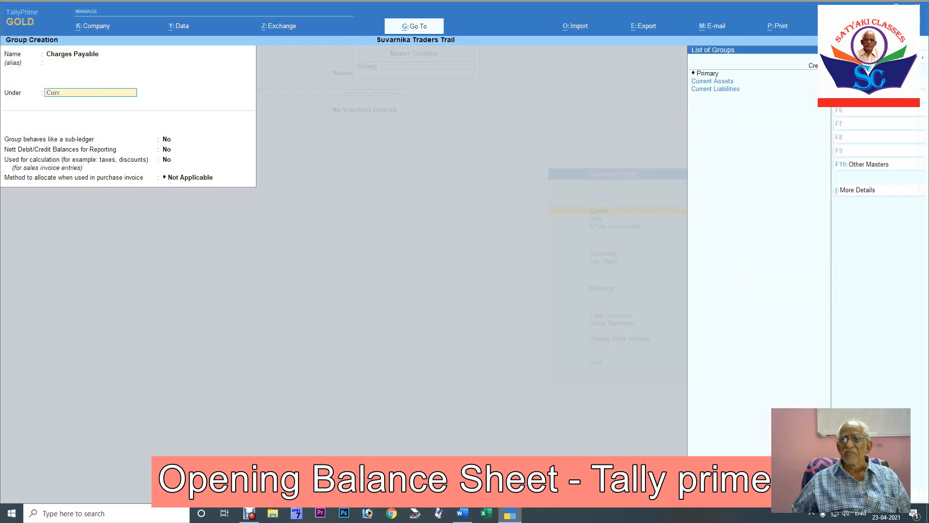
{"action": "key", "text": "Down"}
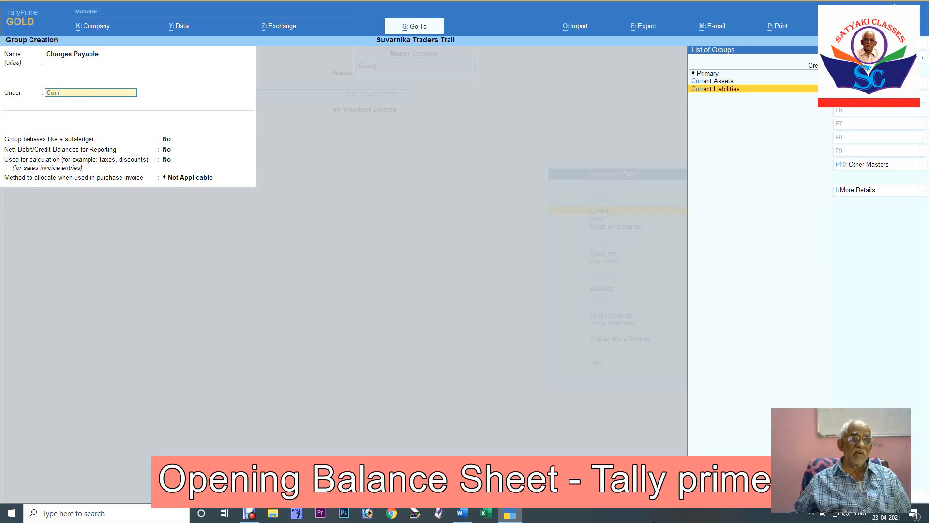
{"action": "key", "text": "Return"}
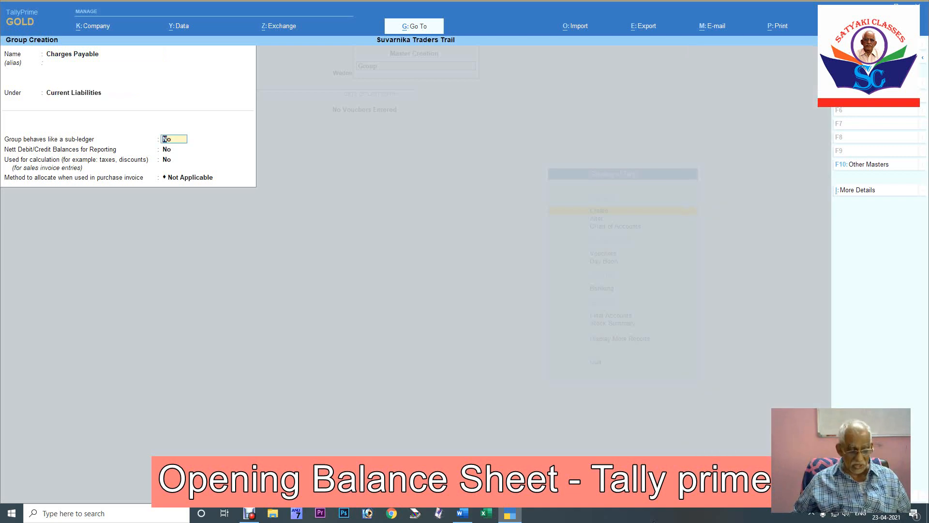
{"action": "key", "text": "ctrl+a"}
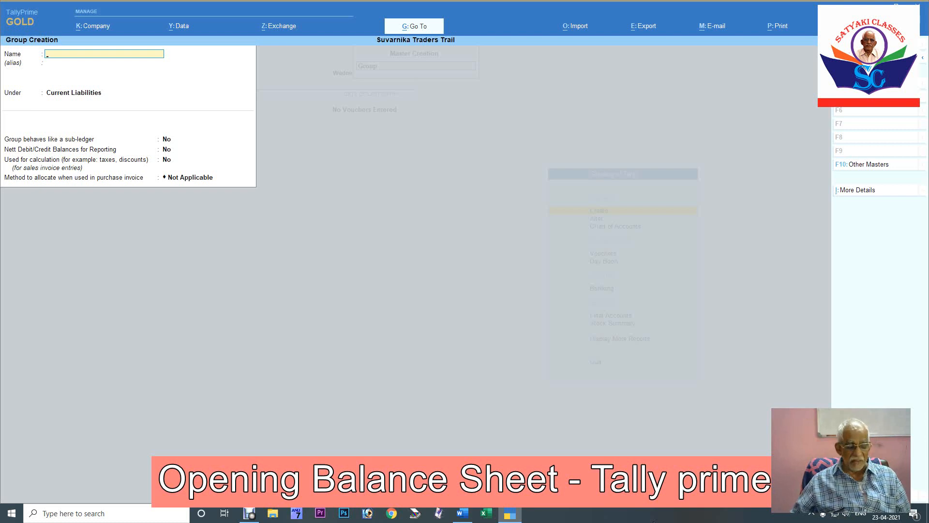
{"action": "key", "text": "Escape"}
{"action": "key", "text": "y"}
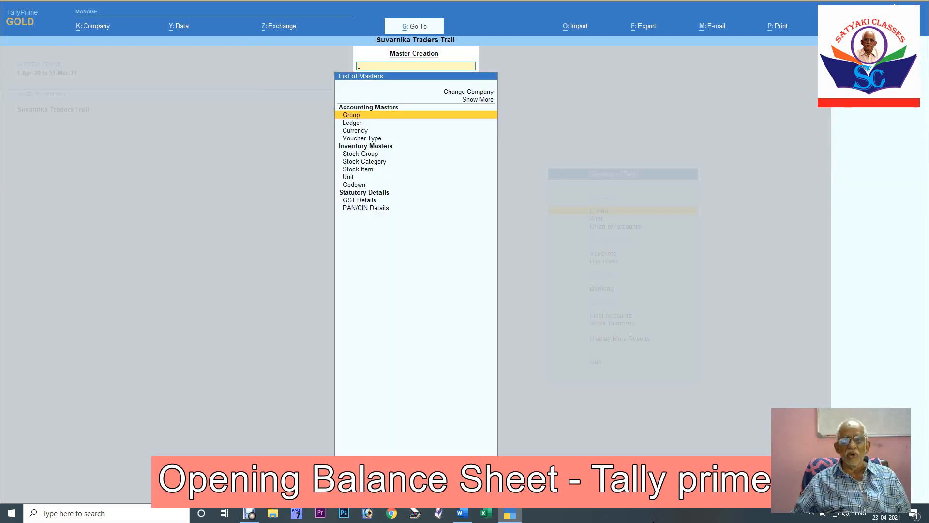
{"action": "key", "text": "Escape"}
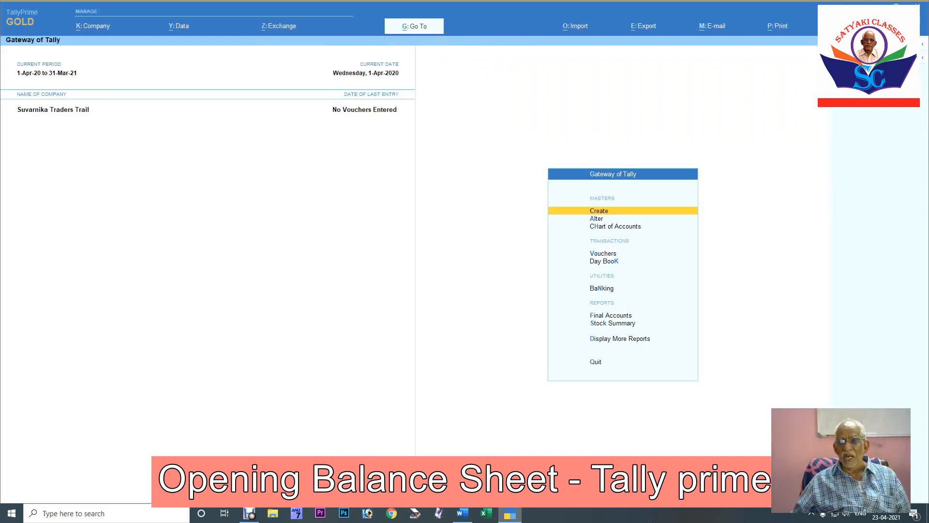
Look through the existing ledgers available for alteration, and return to the list of masters.
{"action": "key", "text": "Down"}
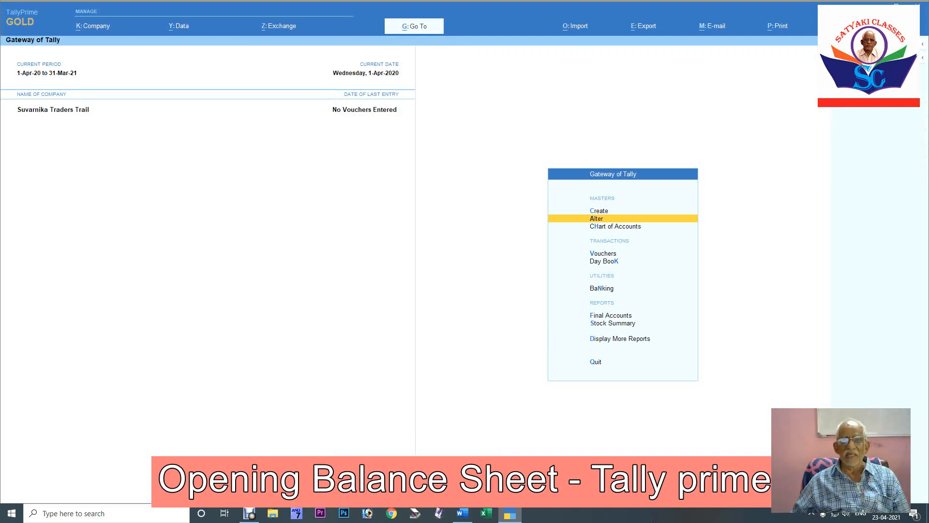
{"action": "key", "text": "Return"}
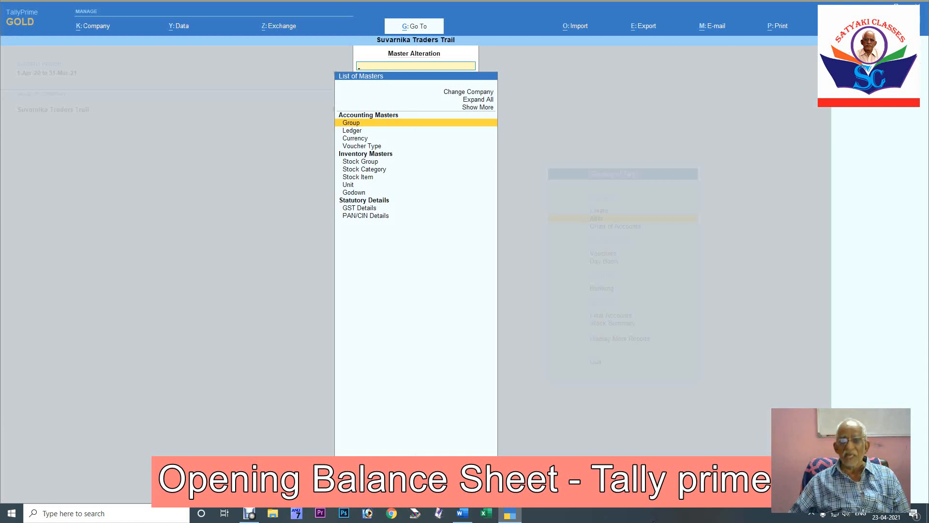
{"action": "key", "text": "Down"}
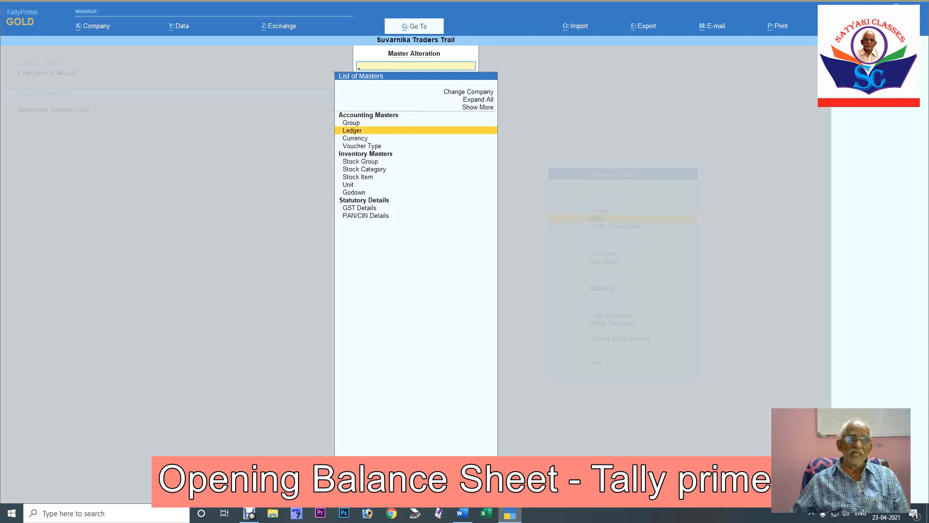
{"action": "key", "text": "Return"}
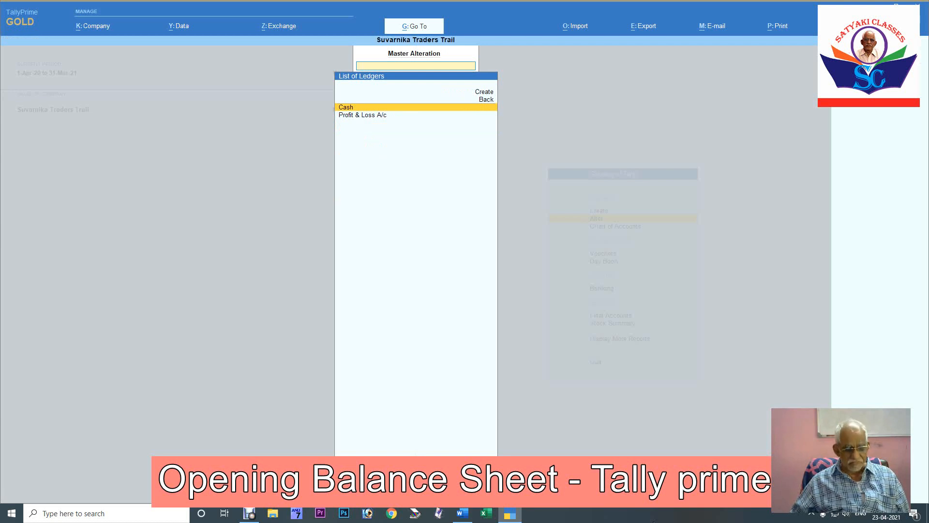
{"action": "key", "text": "Escape"}
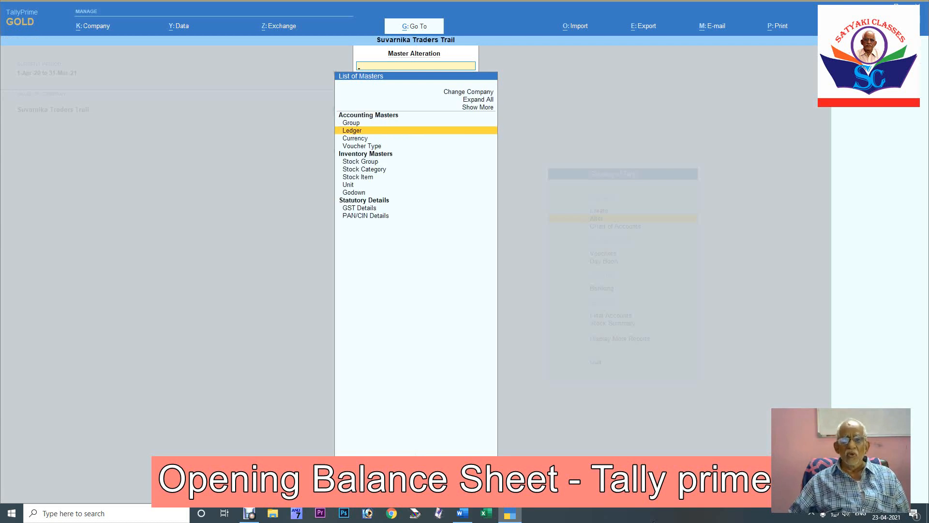
Rename the Capital Account group as Proprietors Capital, keeping its other settings, and save the alteration.
{"action": "key", "text": "Up"}
{"action": "key", "text": "Return"}
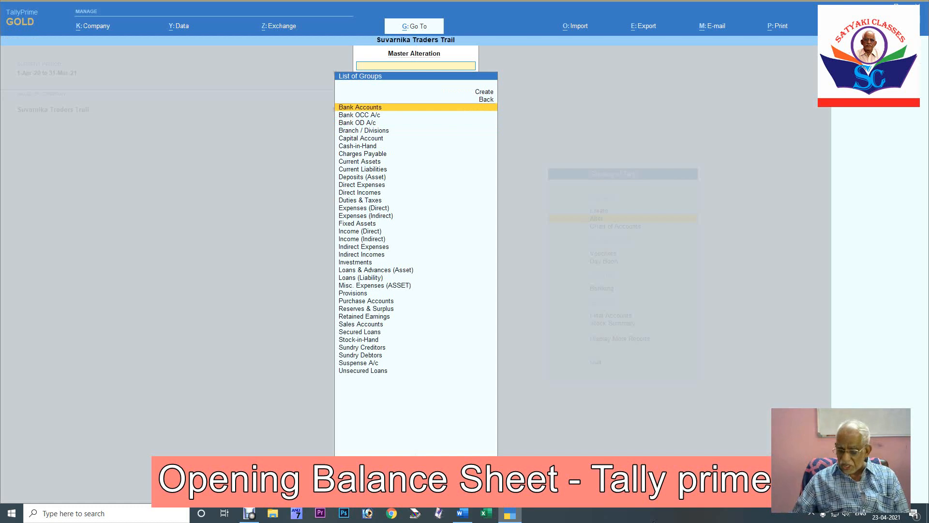
{"action": "key", "text": "Down"}
{"action": "key", "text": "Down"}
{"action": "key", "text": "Down"}
{"action": "key", "text": "Down"}
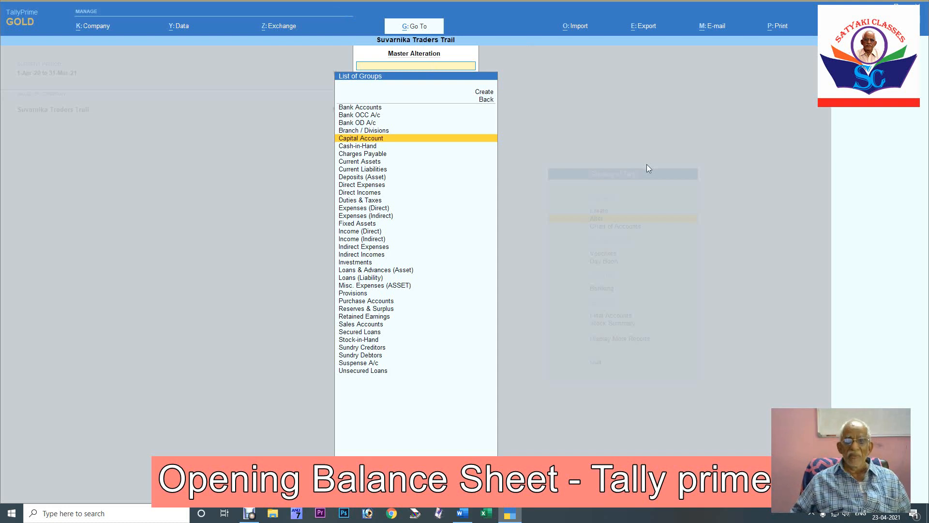
{"action": "key", "text": "Return"}
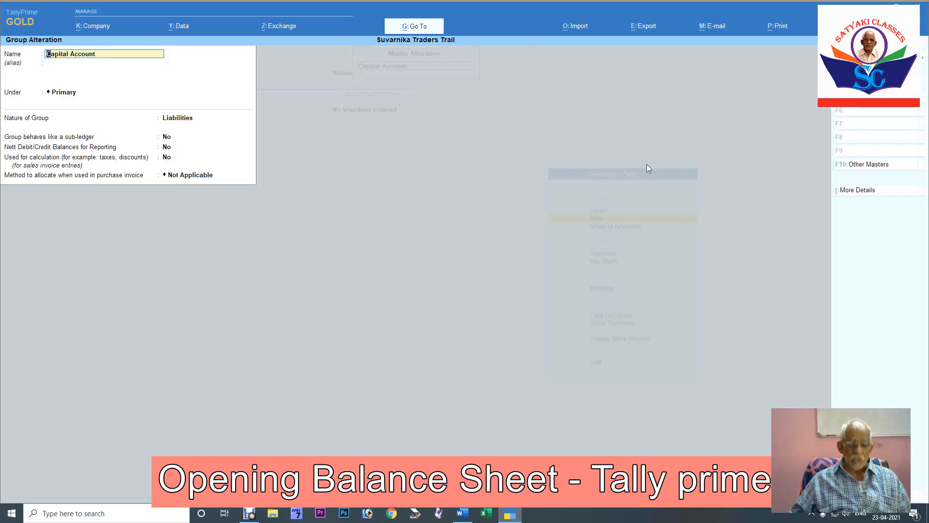
{"action": "type", "text": "Pr"}
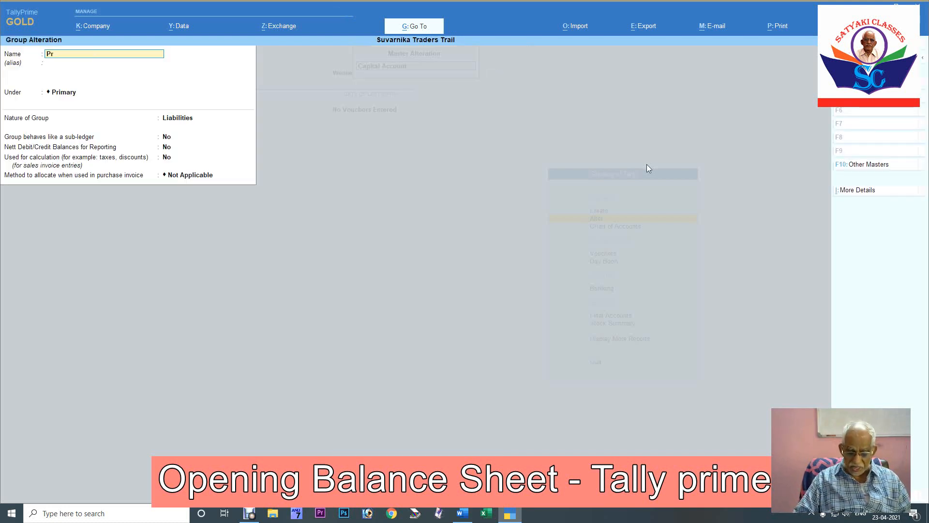
{"action": "type", "text": "opriet"}
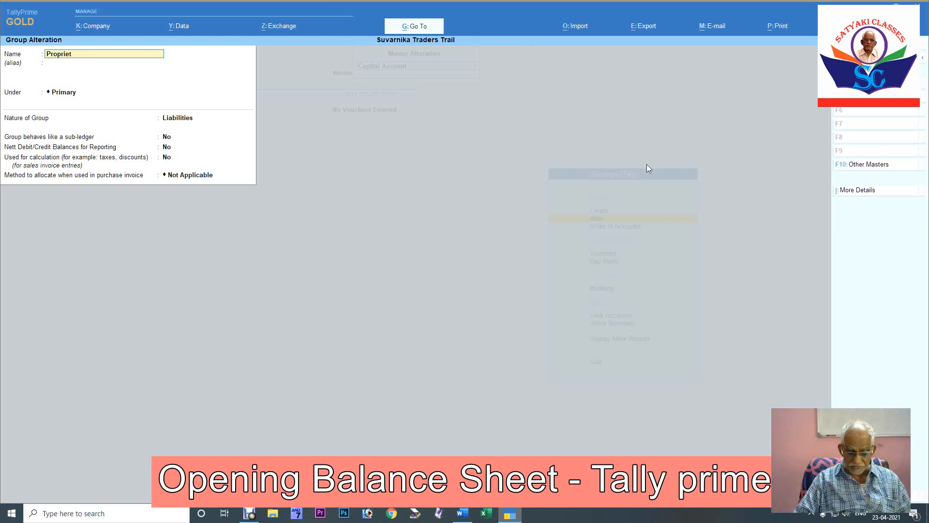
{"action": "type", "text": "ors Ca"}
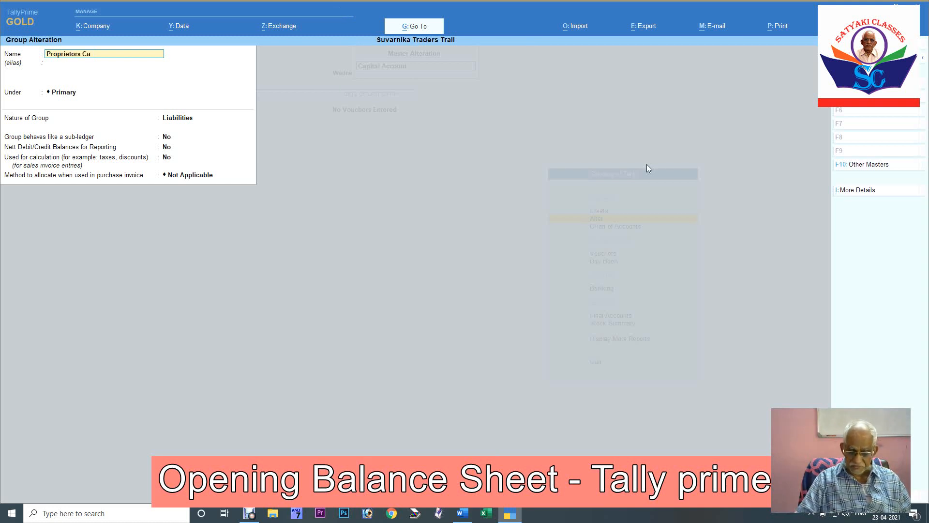
{"action": "type", "text": "pital"}
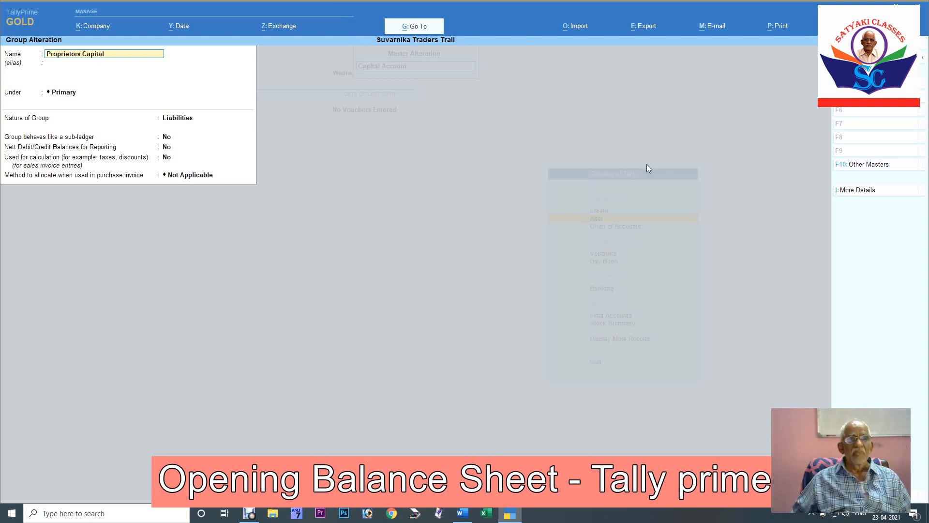
{"action": "key", "text": "Return"}
{"action": "key", "text": "Return"}
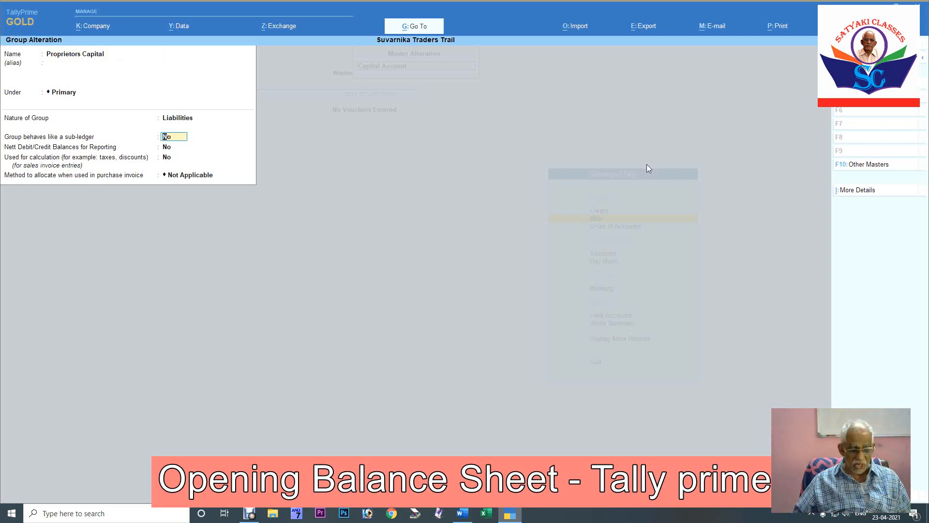
{"action": "key", "text": "ctrl+a"}
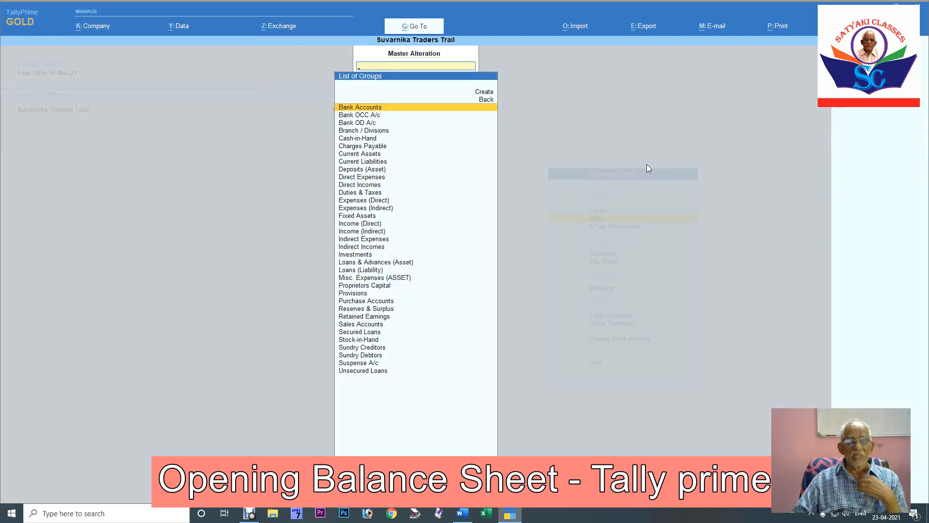
{"action": "key", "text": "Escape"}
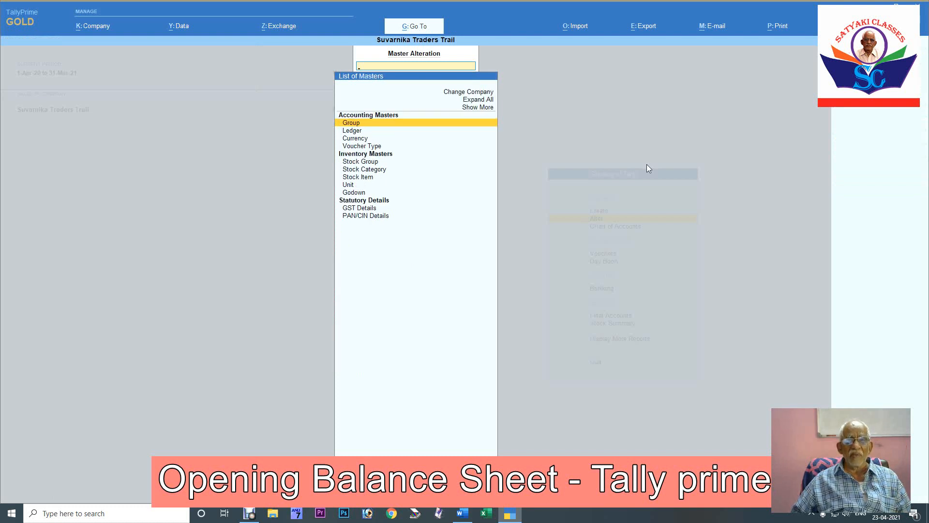
{"action": "key", "text": "Escape"}
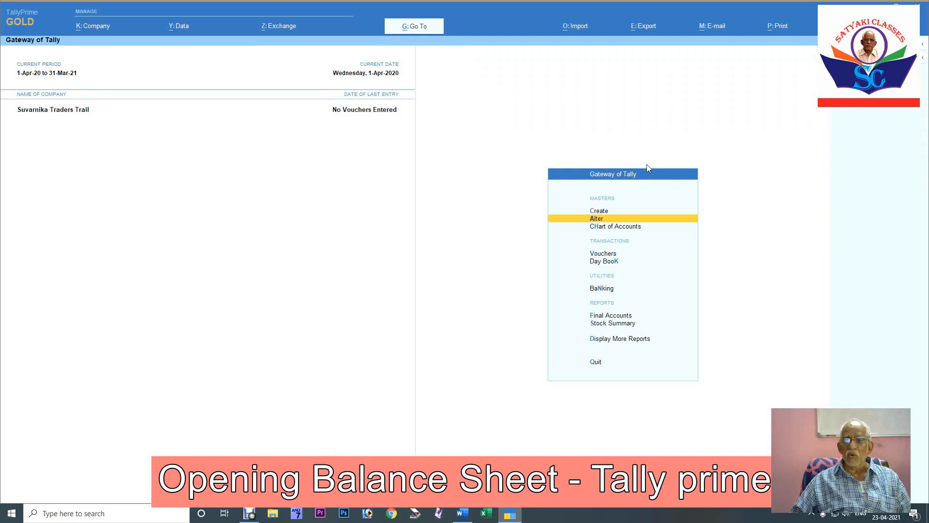
Open a blank ledger creation form for the company.
{"action": "key", "text": "Up"}
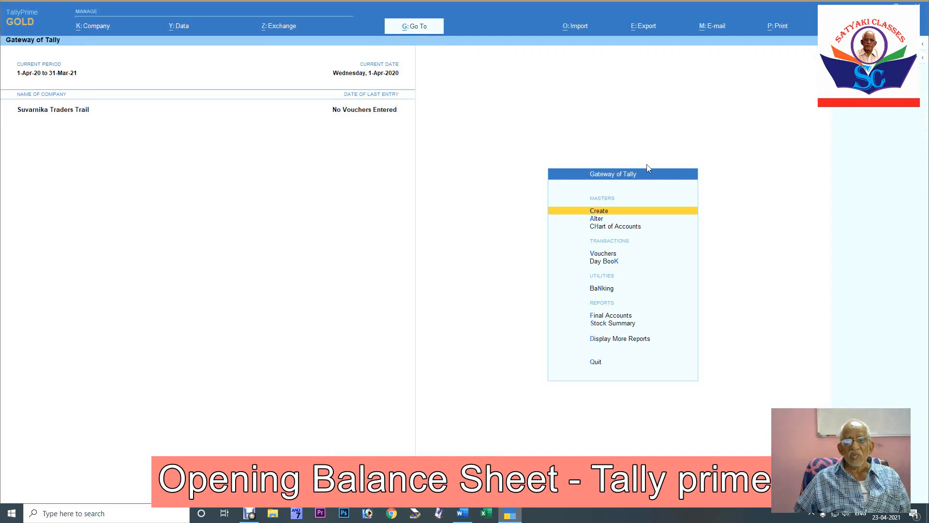
{"action": "key", "text": "Return"}
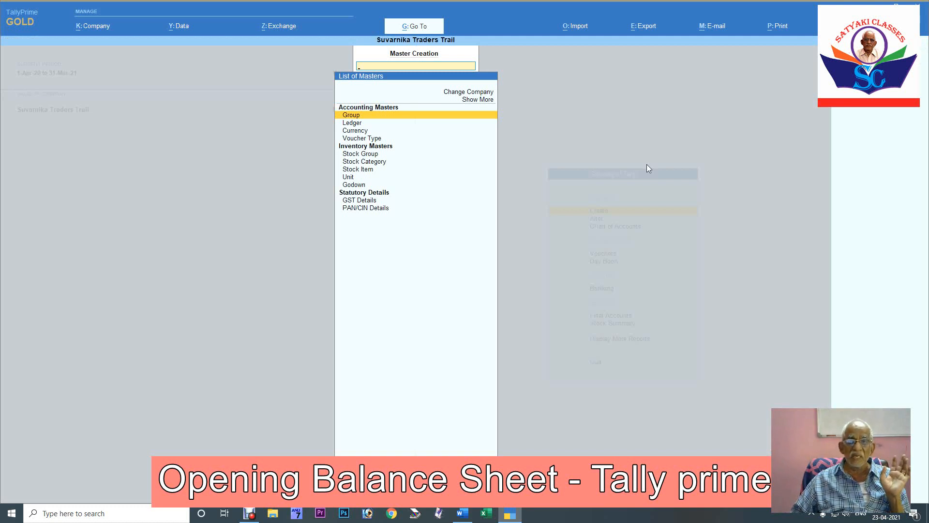
{"action": "key", "text": "Down"}
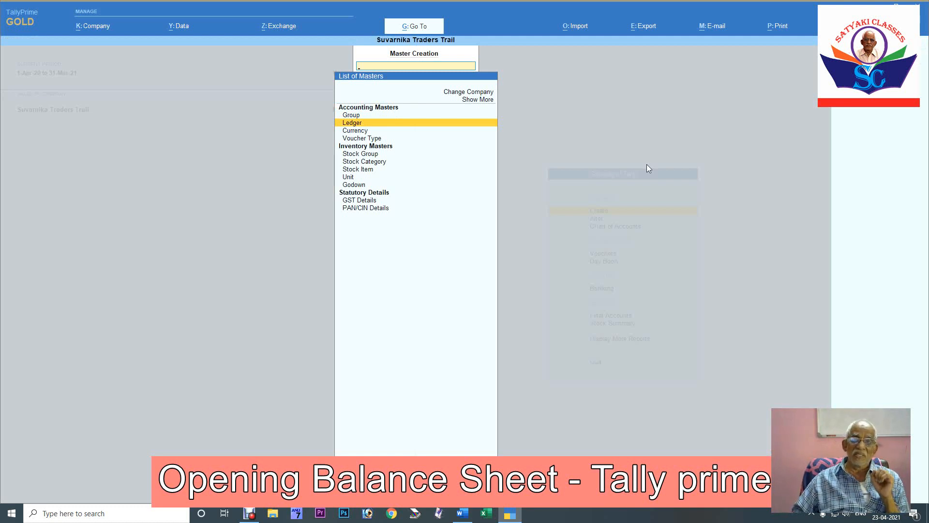
{"action": "key", "text": "Return"}
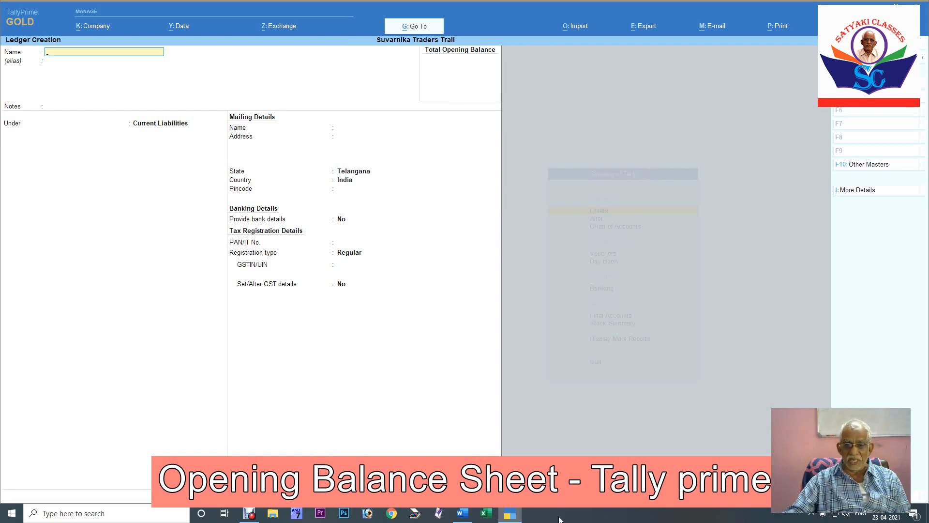
Switch to the closing balances document in Word and colour the Suvarnika capital amount red.
{"action": "left_click", "coordinate": [461, 514]}
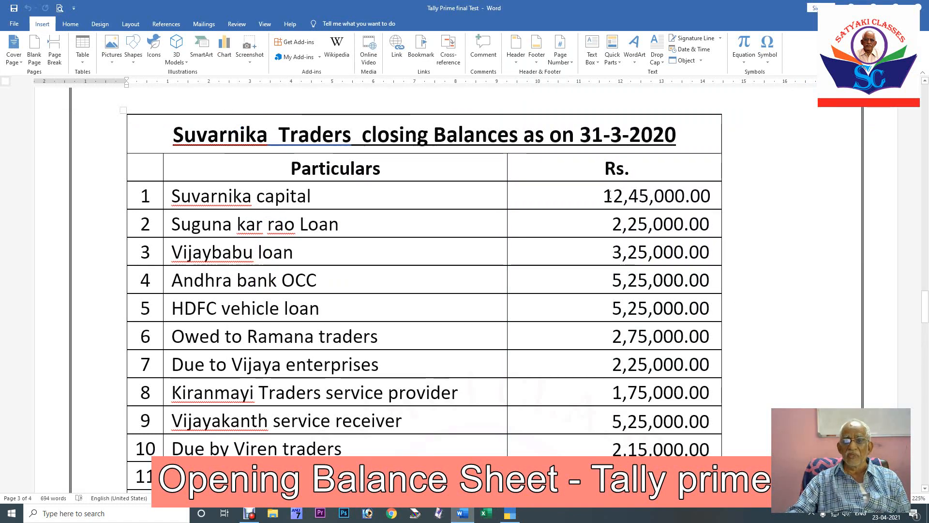
{"action": "left_click_drag", "start_coordinate": [608, 196], "coordinate": [715, 203]}
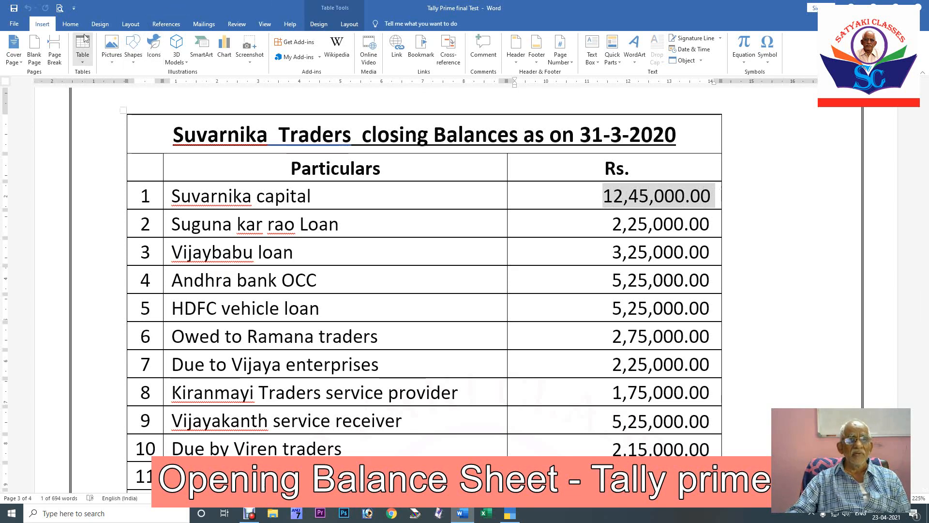
{"action": "left_click", "coordinate": [71, 24]}
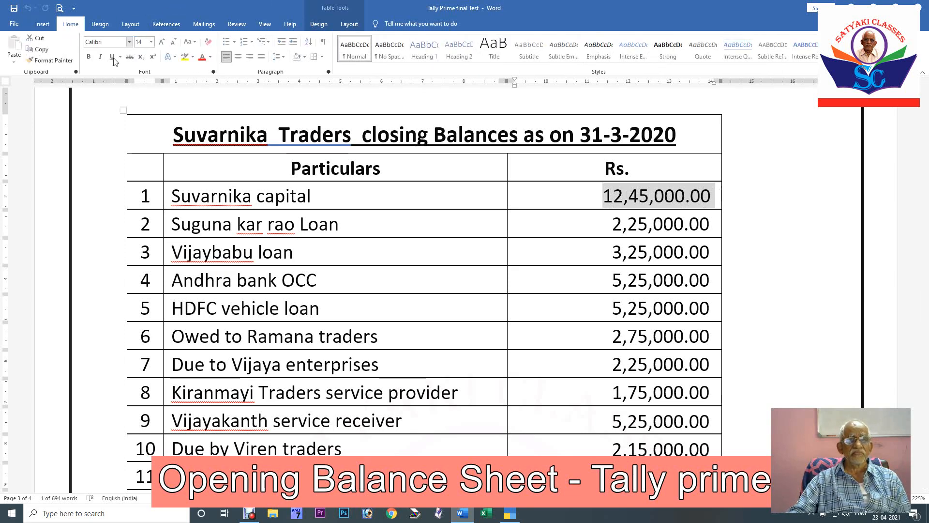
{"action": "left_click", "coordinate": [210, 58]}
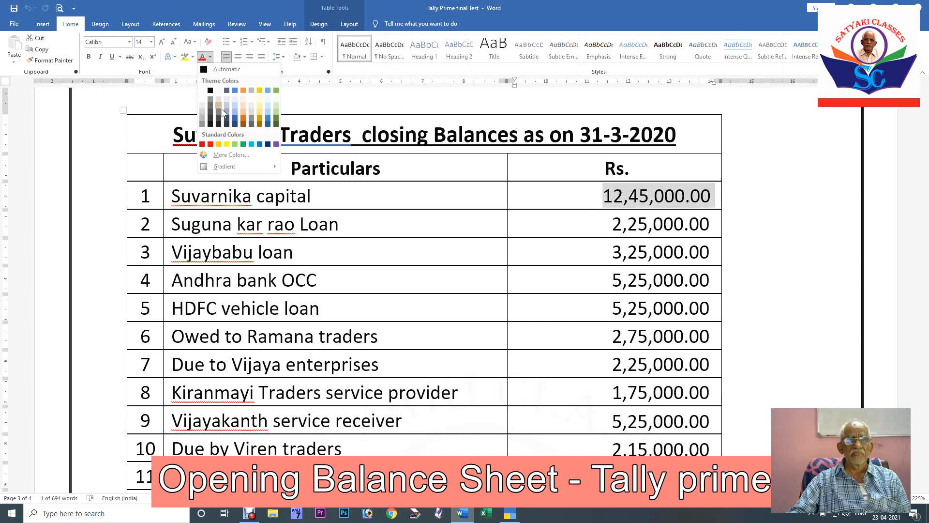
{"action": "left_click", "coordinate": [214, 144]}
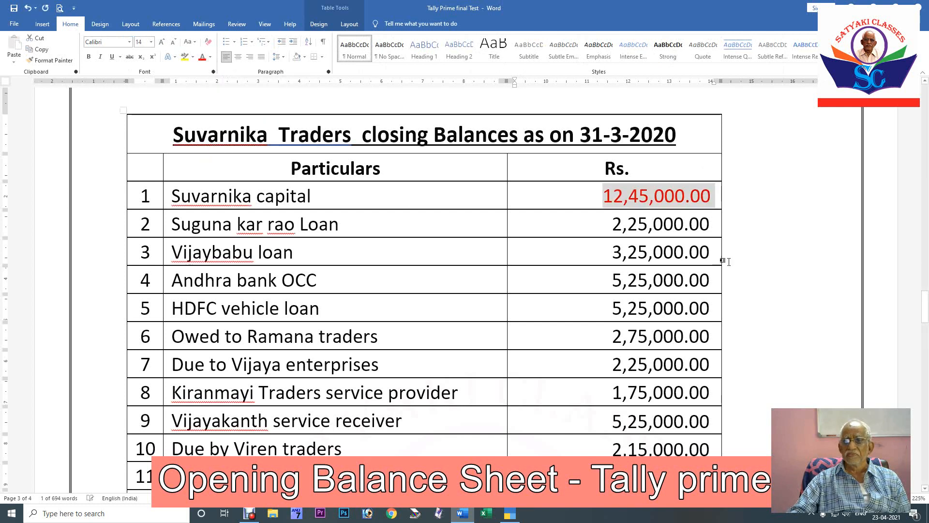
{"action": "left_click", "coordinate": [761, 233]}
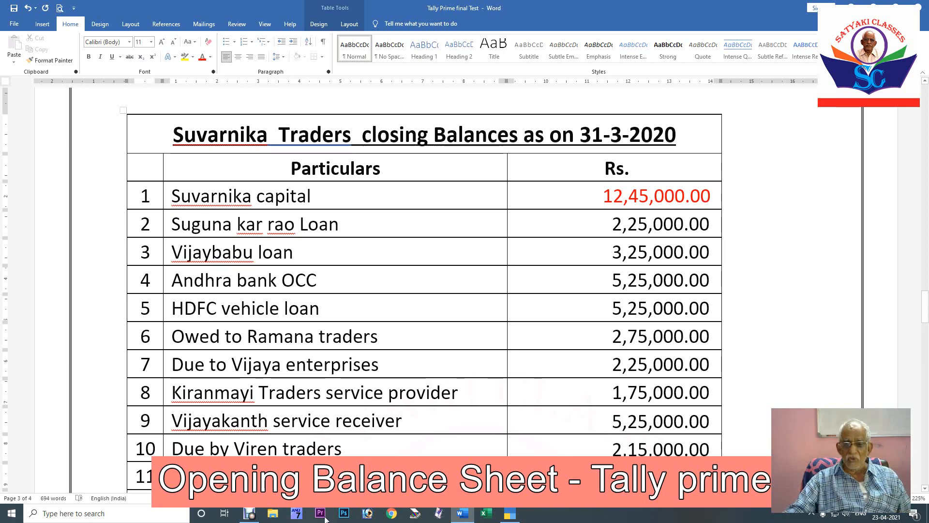
Return to TallyPrime, name the new ledger Suvarnika Capital A/c and place it under the Proprietors Capital group.
{"action": "left_click", "coordinate": [507, 516]}
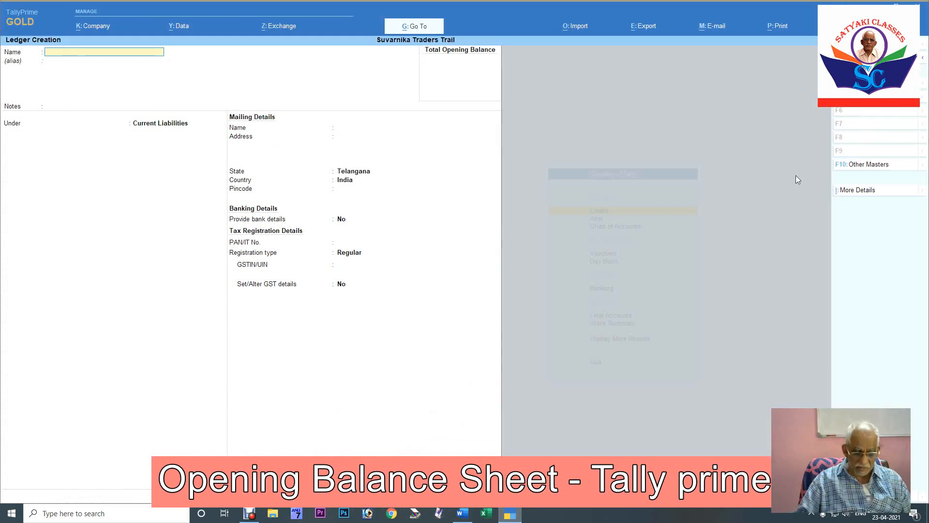
{"action": "type", "text": "Su"}
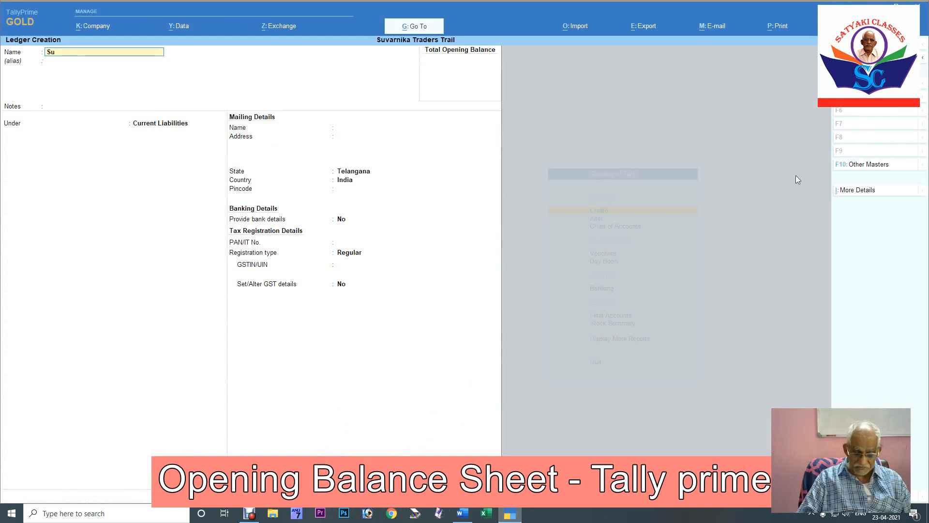
{"action": "type", "text": "varnika"}
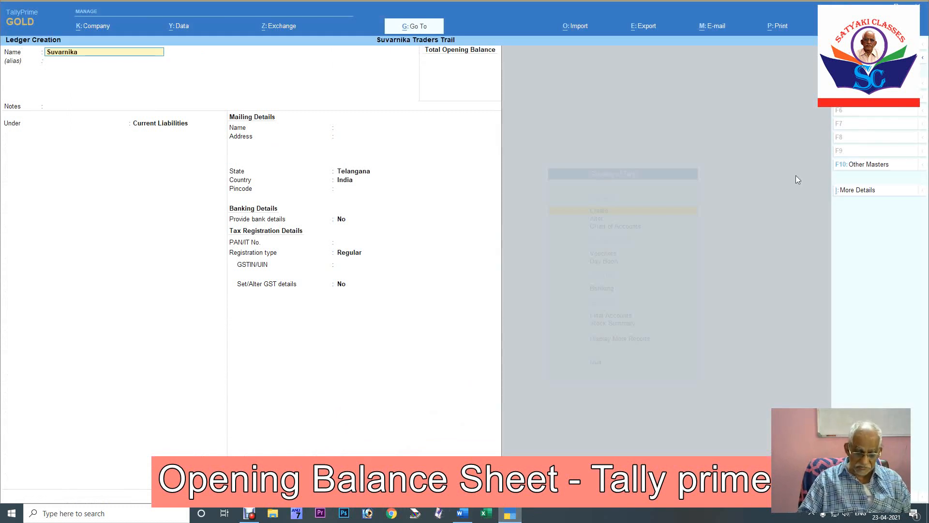
{"action": "type", "text": " Capita"}
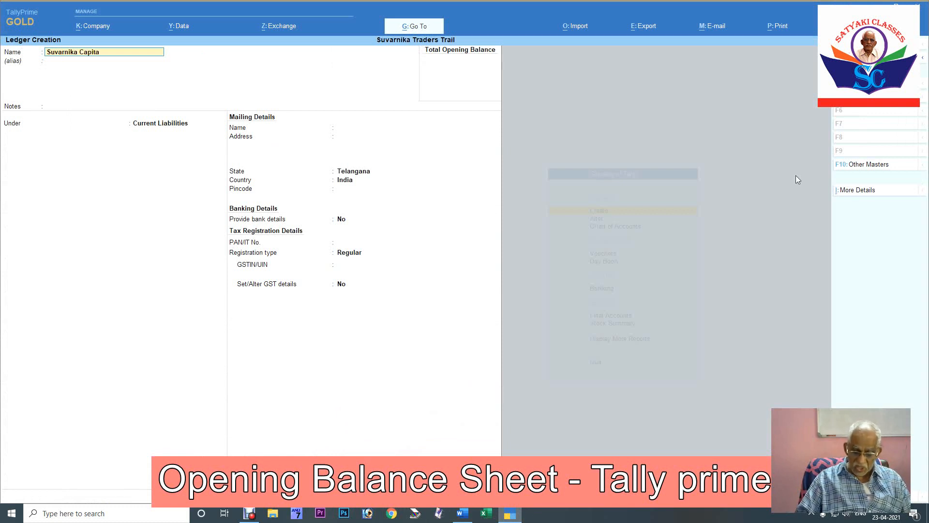
{"action": "type", "text": "l A"}
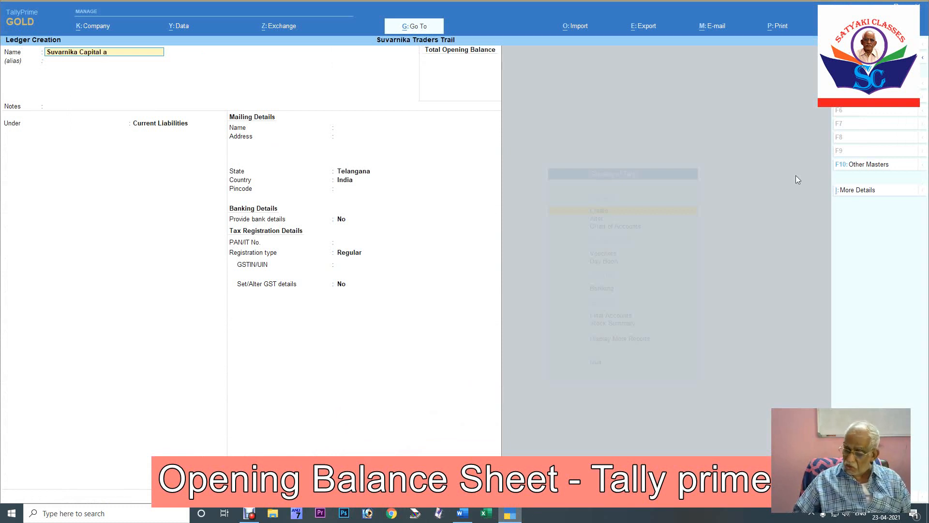
{"action": "type", "text": "/c"}
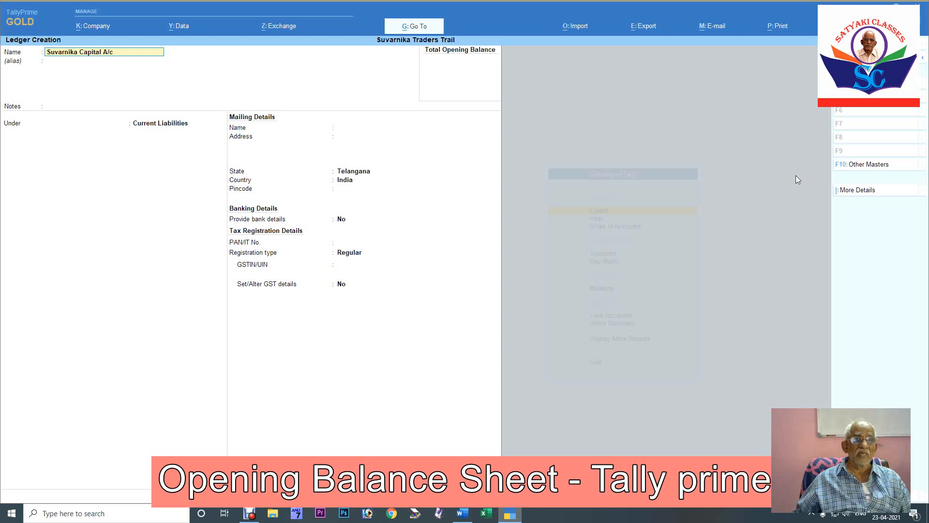
{"action": "key", "text": "Return"}
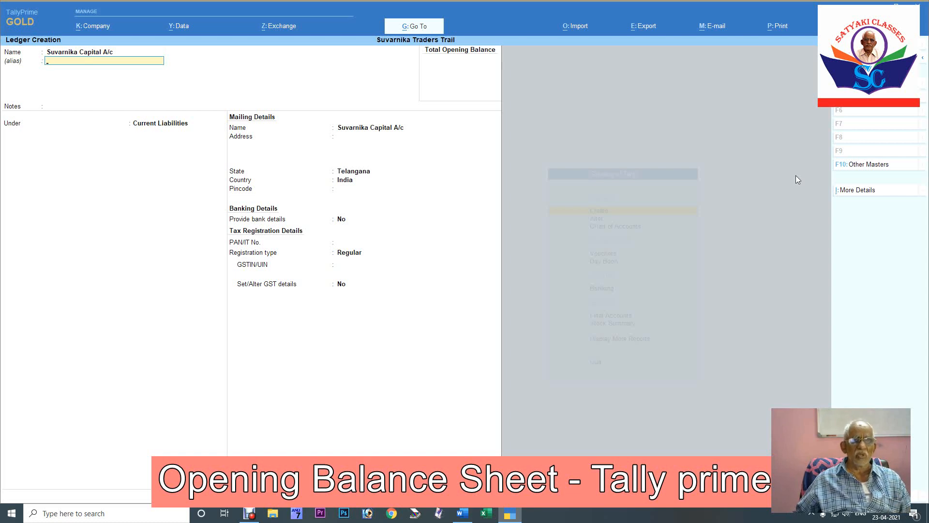
{"action": "key", "text": "Return"}
{"action": "key", "text": "Return"}
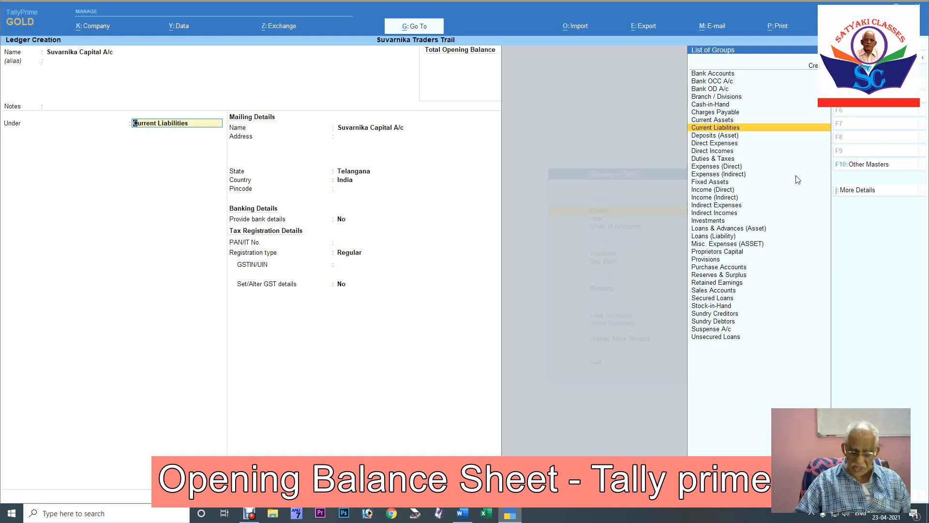
{"action": "type", "text": "Pr"}
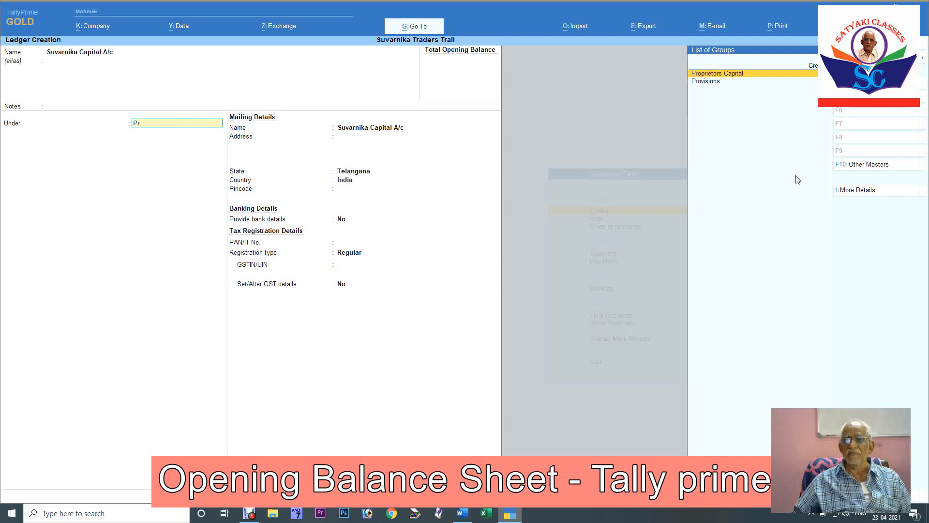
{"action": "key", "text": "Return"}
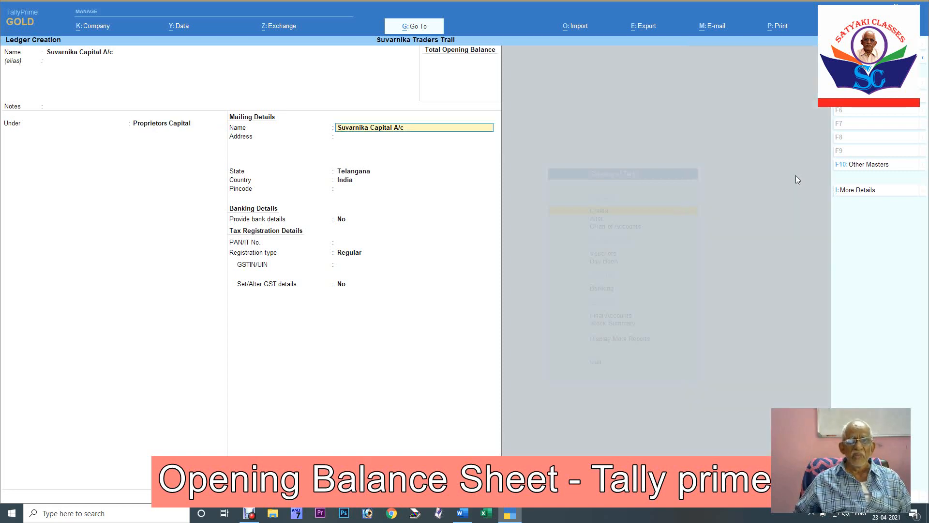
Keep the default mailing, banking and tax details, enter an opening balance of 12,45,000.00 Cr and save the capital ledger.
{"action": "key", "text": "Return"}
{"action": "key", "text": "Return"}
{"action": "key", "text": "Return"}
{"action": "key", "text": "Return"}
{"action": "key", "text": "Return"}
{"action": "key", "text": "Return"}
{"action": "key", "text": "Return"}
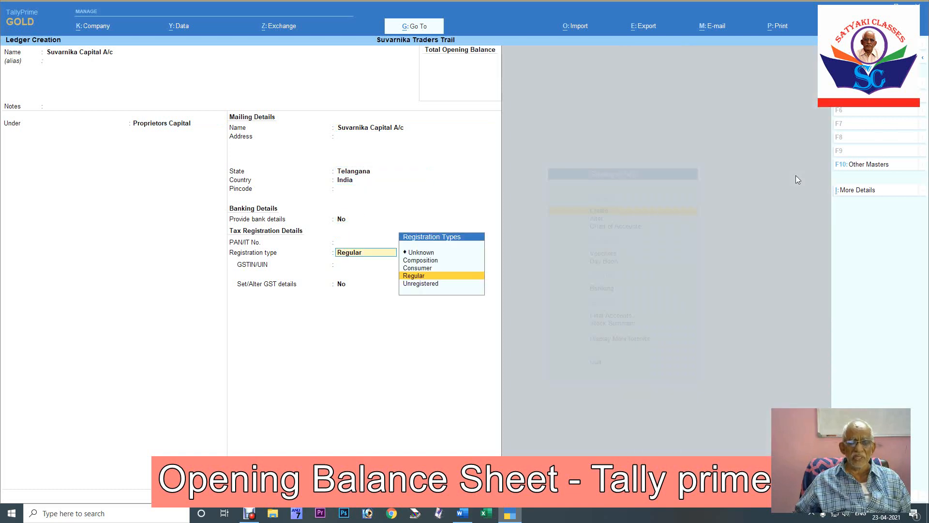
{"action": "key", "text": "Return"}
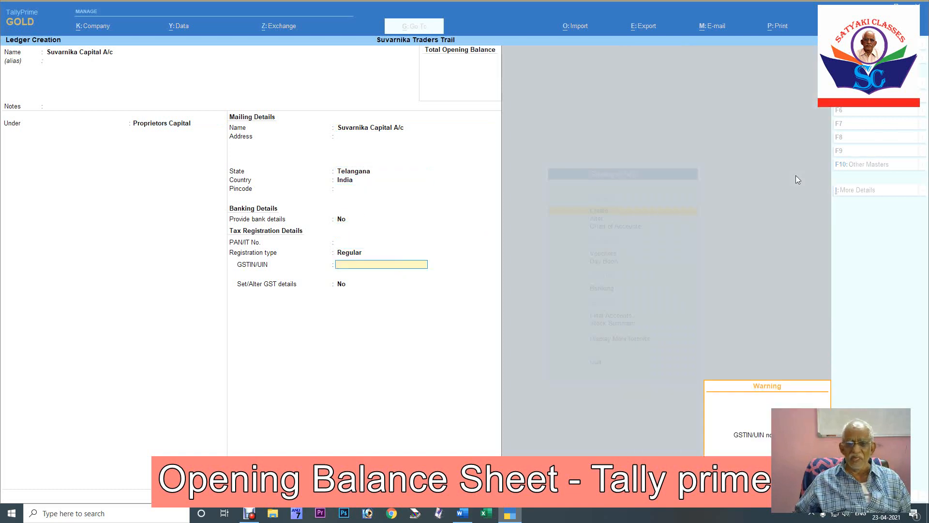
{"action": "key", "text": "Return"}
{"action": "key", "text": "Return"}
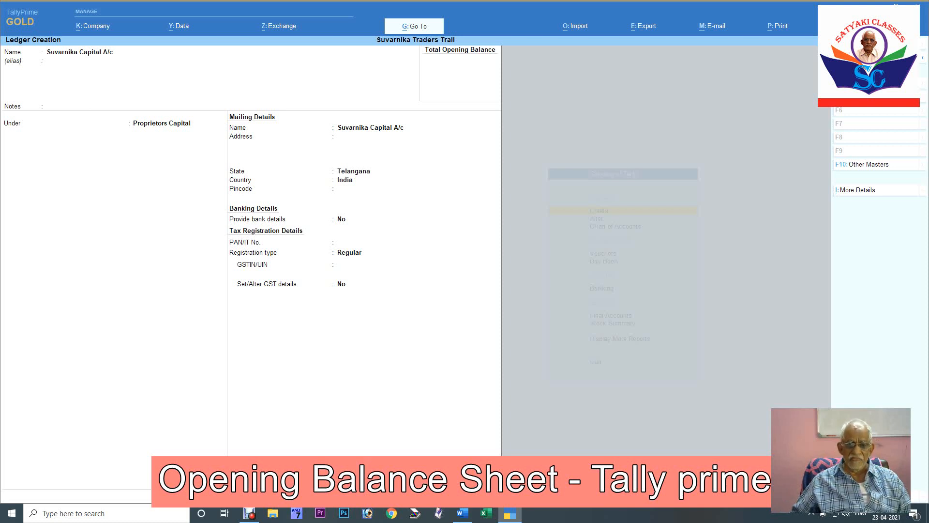
{"action": "key", "text": "Return"}
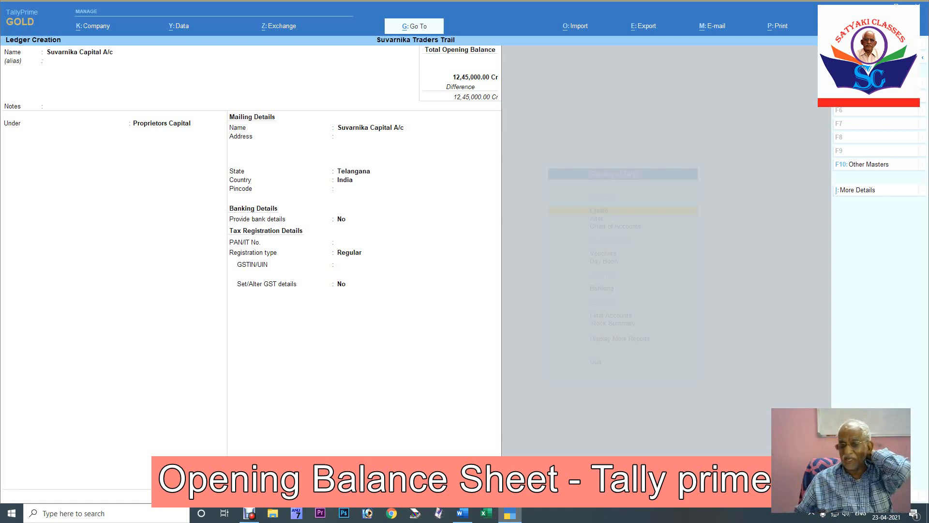
{"action": "key", "text": "Return"}
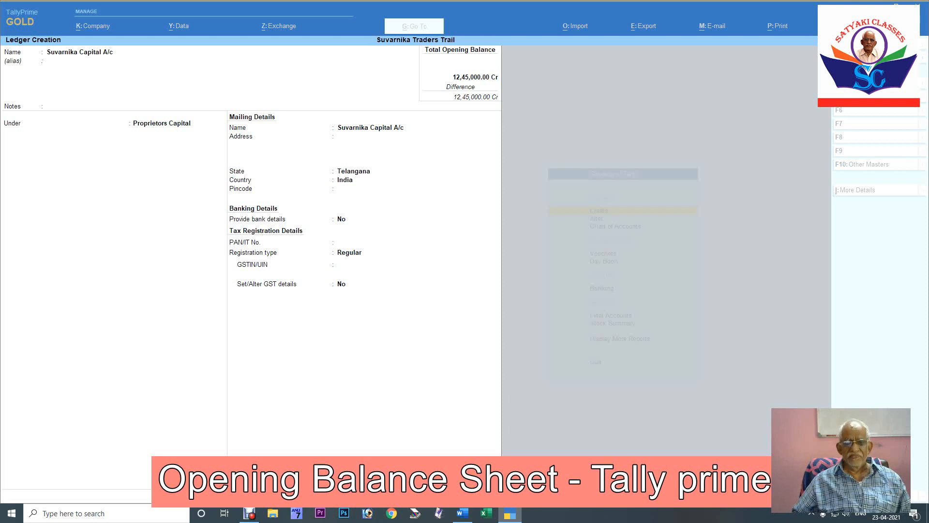
{"action": "key", "text": "Return"}
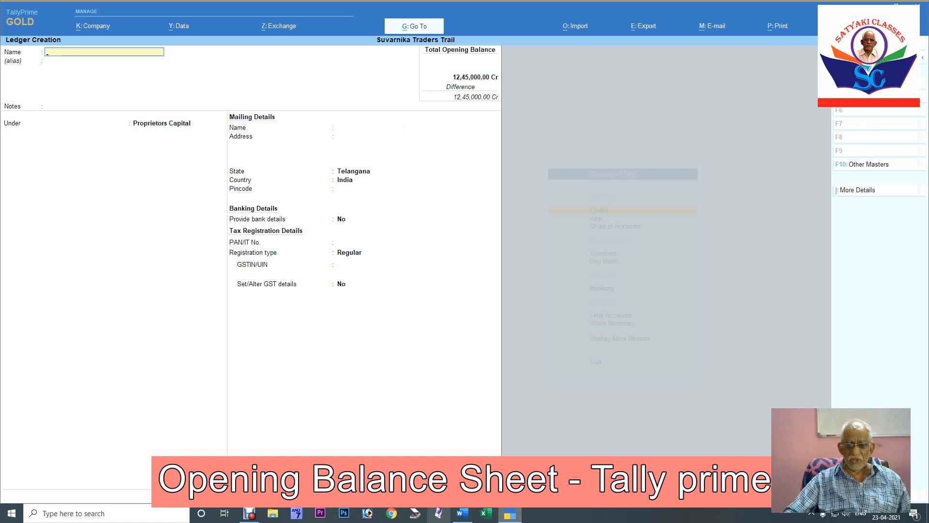
Switch to the closing balances document in Word and colour the 2,25,000.00 loan amount in row 2 red.
{"action": "left_click", "coordinate": [438, 514]}
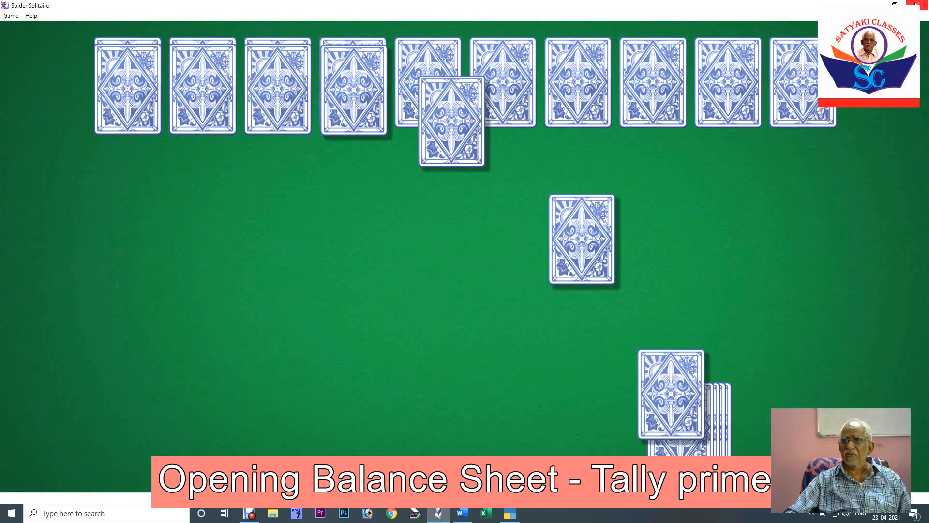
{"action": "left_click", "coordinate": [916, 5]}
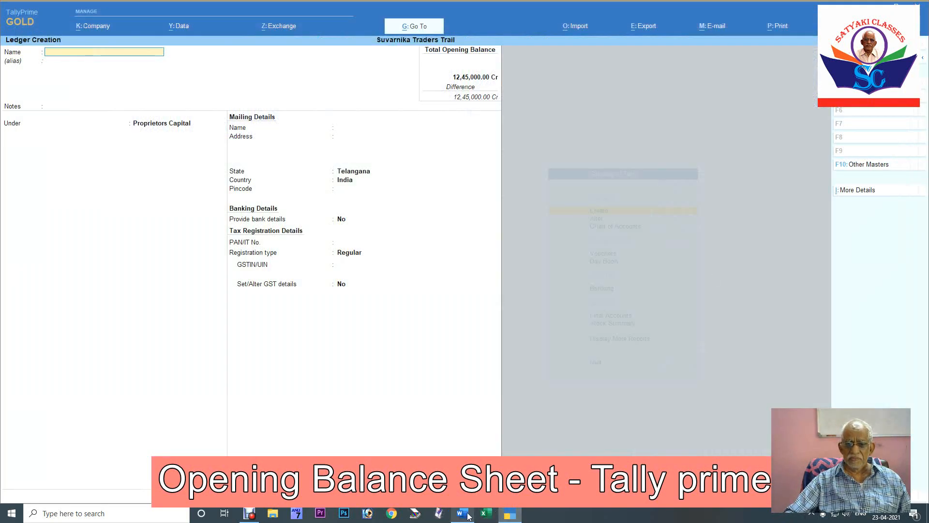
{"action": "left_click", "coordinate": [462, 514]}
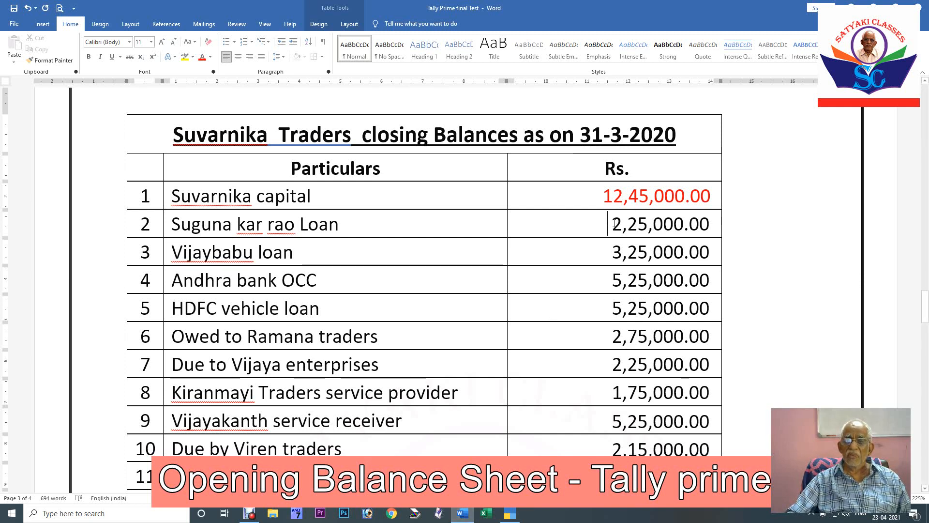
{"action": "left_click_drag", "start_coordinate": [605, 224], "coordinate": [715, 225]}
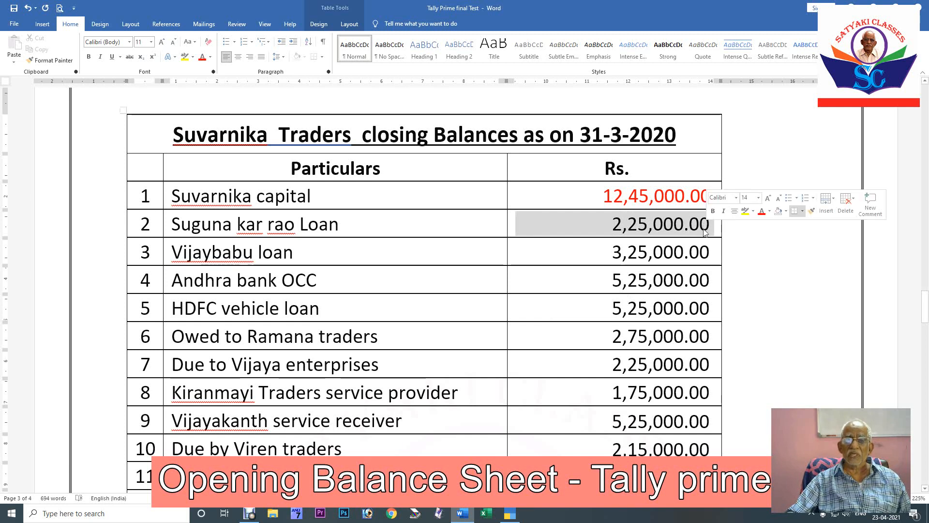
{"action": "left_click", "coordinate": [210, 57]}
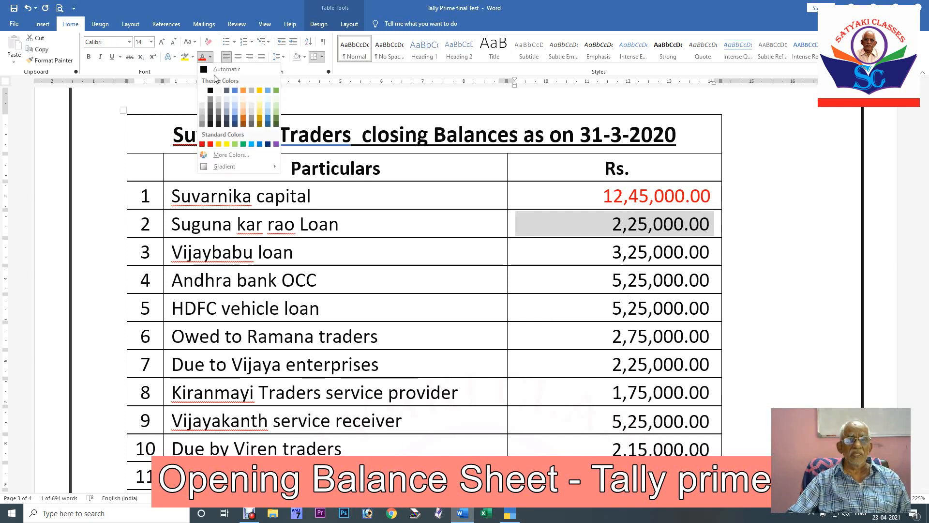
{"action": "left_click", "coordinate": [210, 144]}
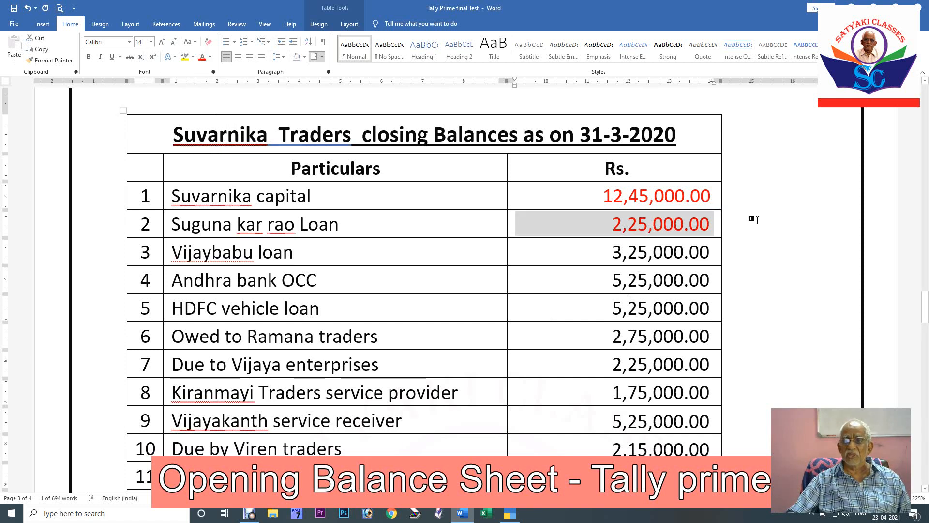
{"action": "left_click", "coordinate": [753, 220]}
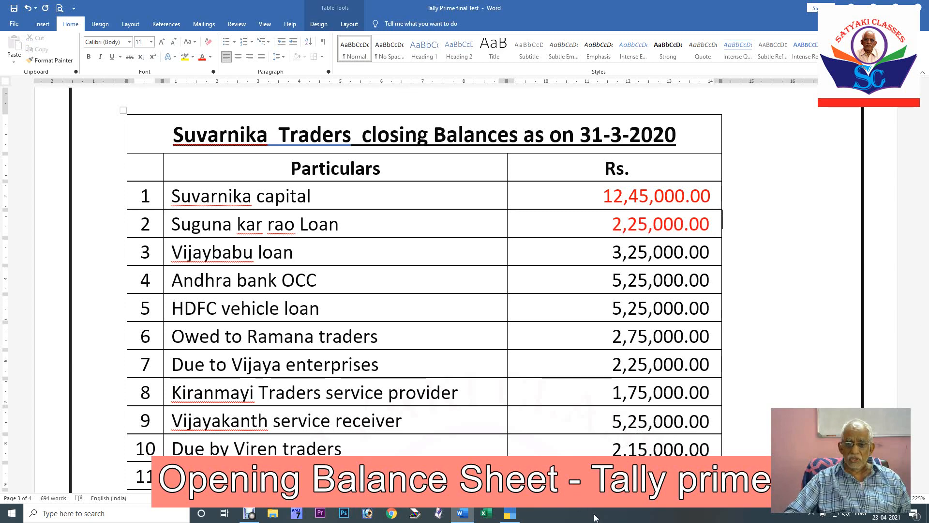
Return to TallyPrime, name the new ledger with the row 2 lender's name plus A/c, and place it under Unsecured Loans.
{"action": "left_click", "coordinate": [513, 515]}
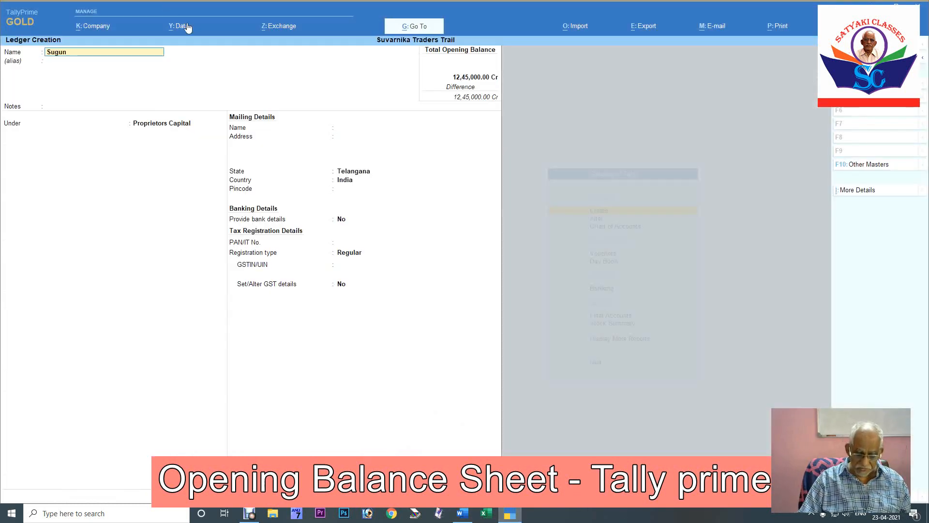
{"action": "type", "text": "kara Rao"}
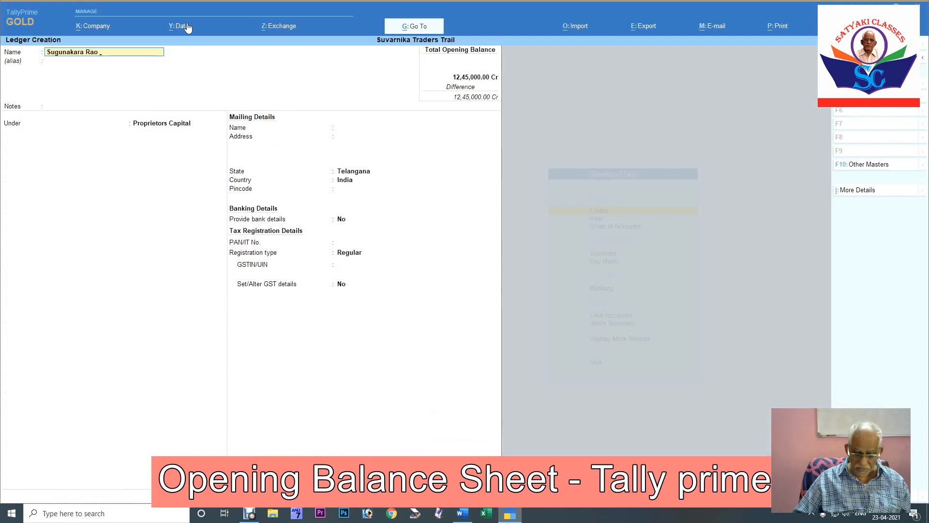
{"action": "type", "text": "a/c"}
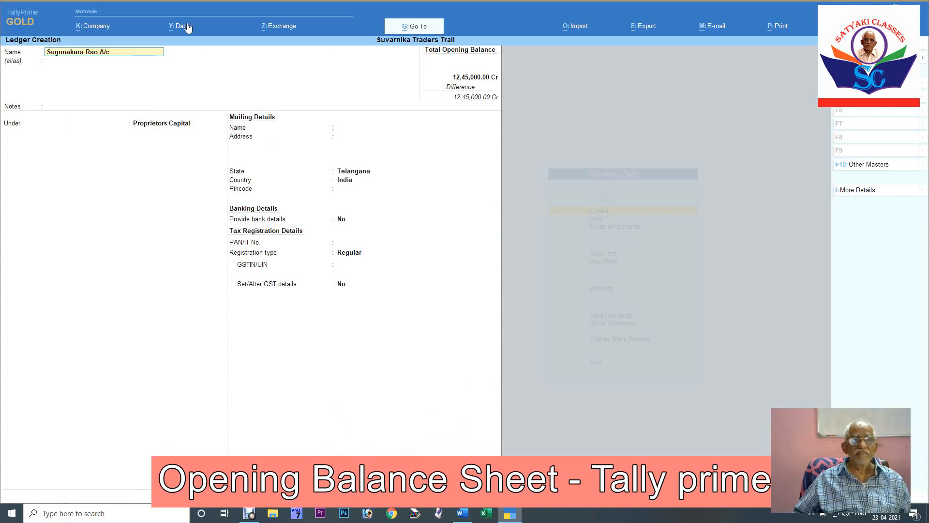
{"action": "key", "text": "Return"}
{"action": "key", "text": "Return"}
{"action": "key", "text": "Return"}
{"action": "type", "text": "Unsec"}
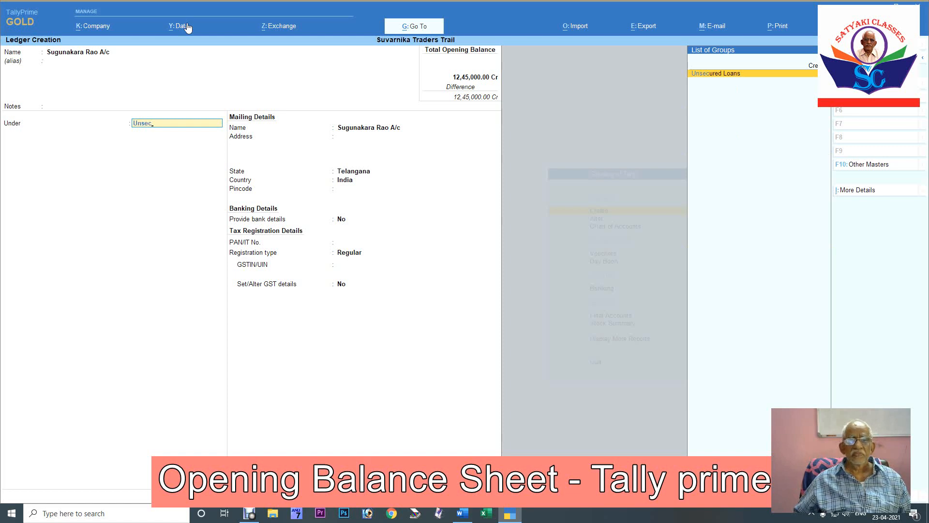
{"action": "key", "text": "Return"}
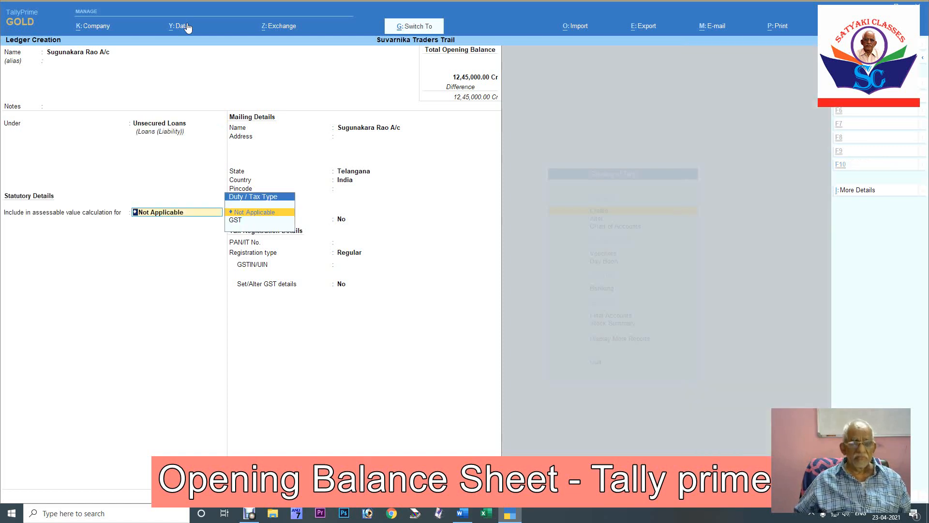
Keep the default statutory, mailing, banking and tax details for the row 2 lender's ledger, leaving the PAN and GSTIN/UIN blank.
{"action": "key", "text": "Return"}
{"action": "key", "text": "Return"}
{"action": "key", "text": "Return"}
{"action": "key", "text": "Return"}
{"action": "key", "text": "Return"}
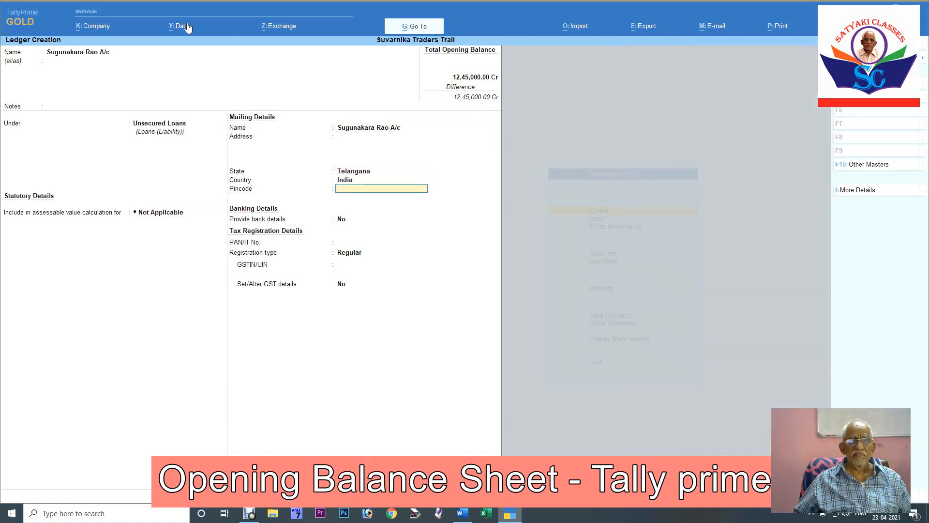
{"action": "key", "text": "Return"}
{"action": "key", "text": "Return"}
{"action": "key", "text": "Return"}
{"action": "key", "text": "Return"}
{"action": "key", "text": "Return"}
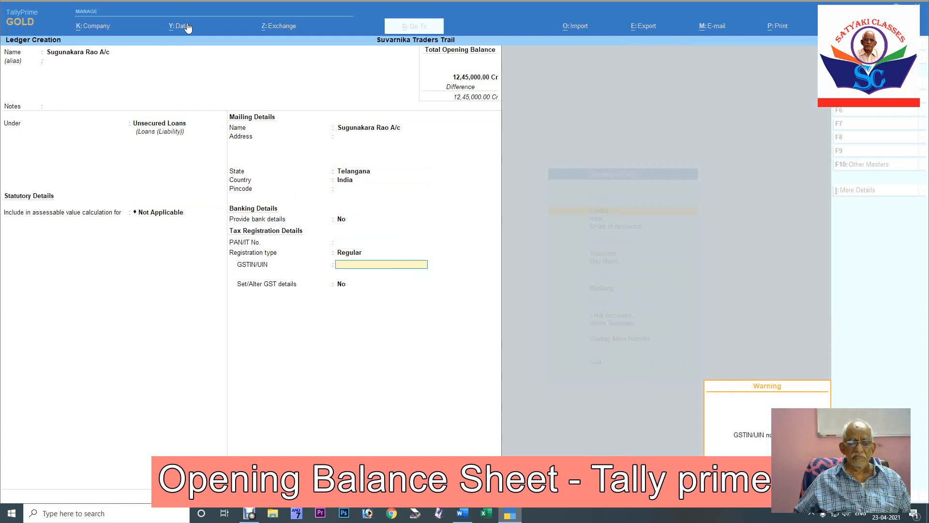
{"action": "key", "text": "Return"}
{"action": "key", "text": "Return"}
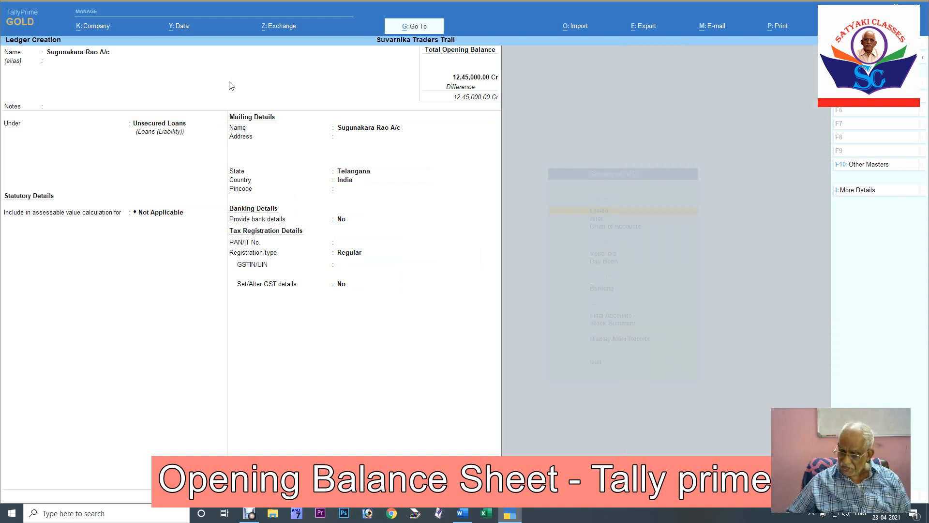
Enter an opening balance of 2,25,000.00 Cr for the row 2 lender's ledger and save it.
{"action": "key", "text": "Return"}
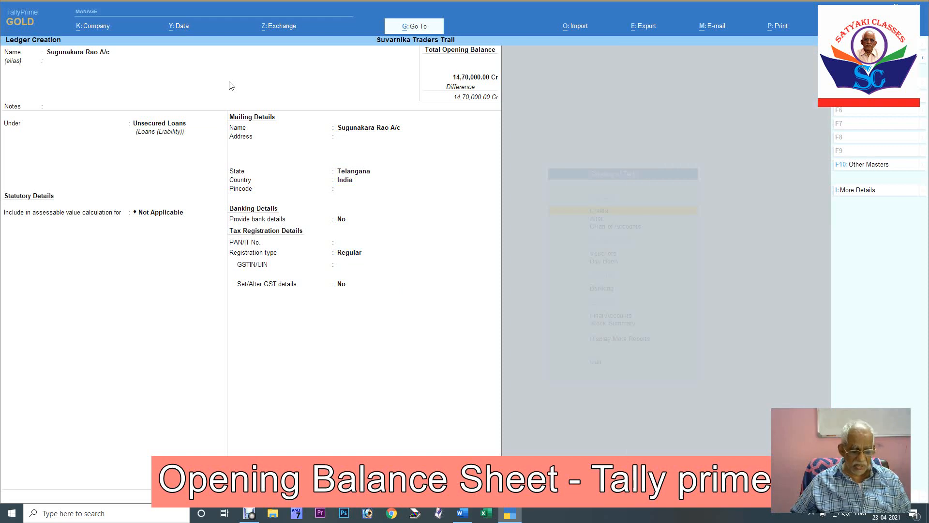
{"action": "key", "text": "ctrl"}
{"action": "key", "text": "ctrl+a"}
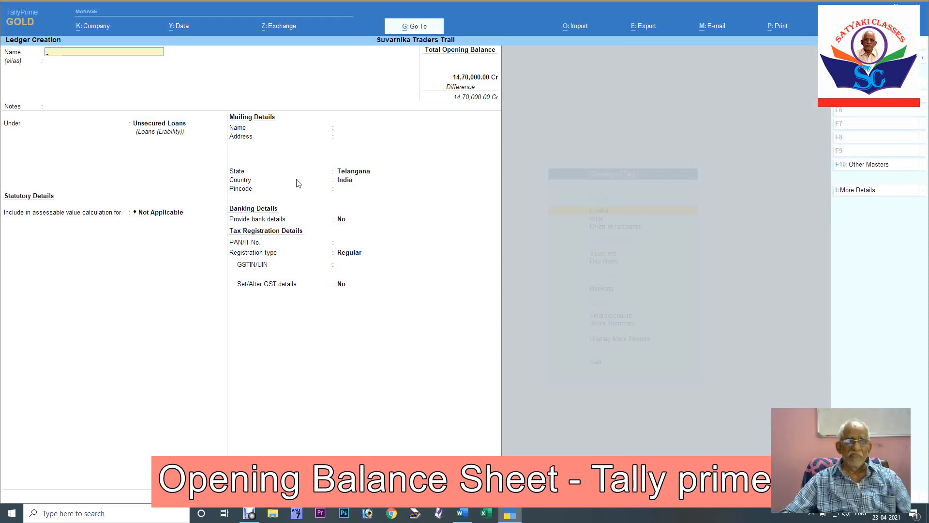
Switch to the closing balances document in Word and colour the 3,25,000.00 loan amount in row 3 red.
{"action": "left_click", "coordinate": [460, 514]}
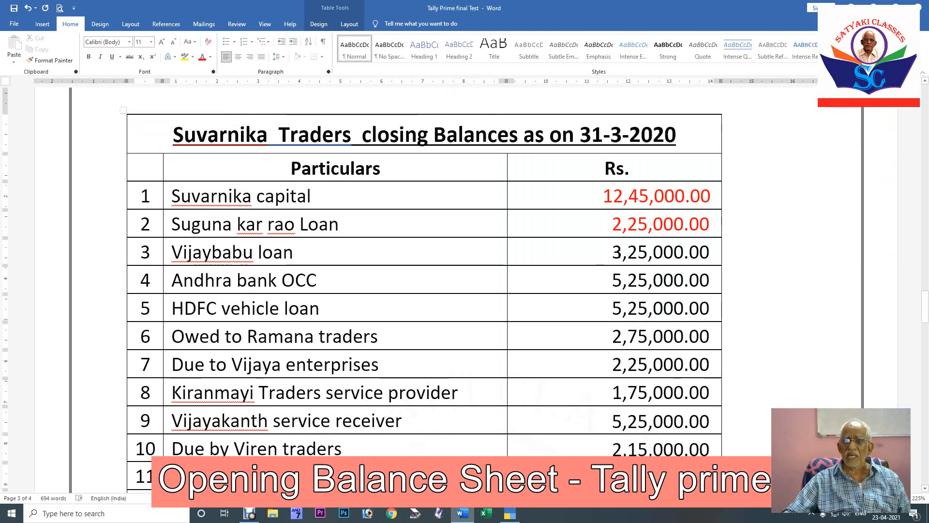
{"action": "left_click_drag", "start_coordinate": [611, 252], "coordinate": [707, 254]}
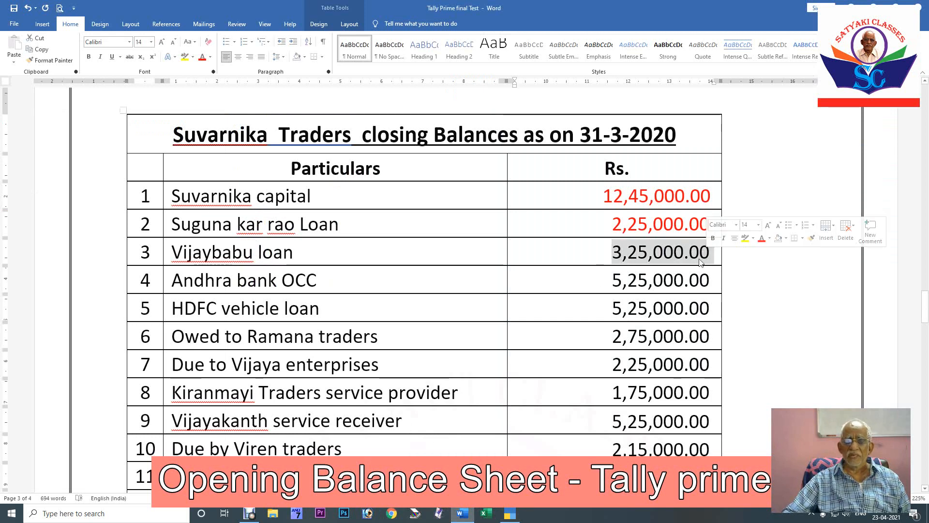
{"action": "key", "text": "F4"}
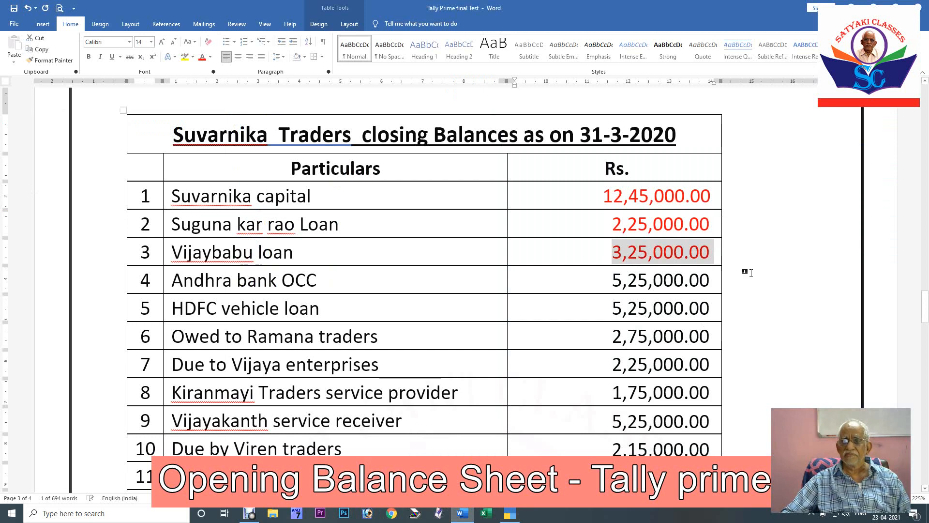
{"action": "left_click", "coordinate": [760, 277]}
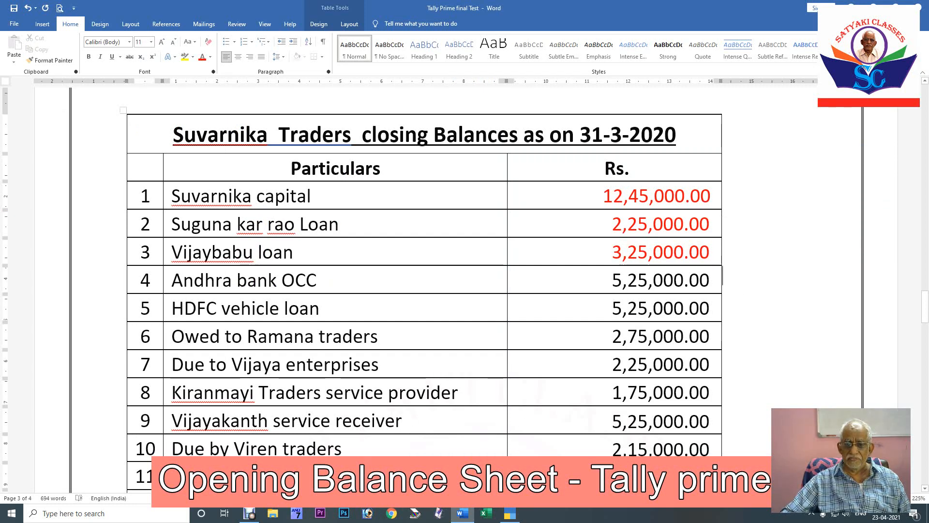
Return to TallyPrime, name the new ledger with the row 3 lender's name plus Loan A/c, and keep it under Unsecured Loans.
{"action": "left_click", "coordinate": [509, 513]}
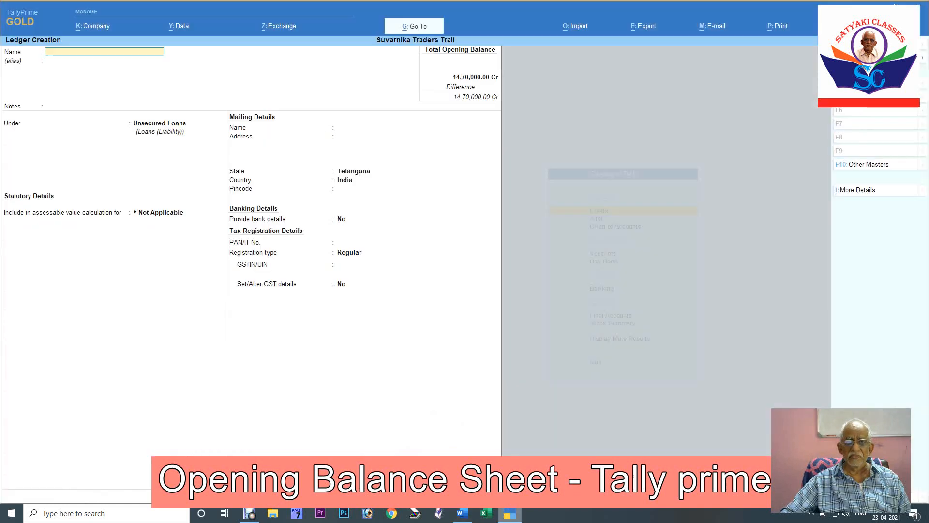
{"action": "type", "text": "Vi"}
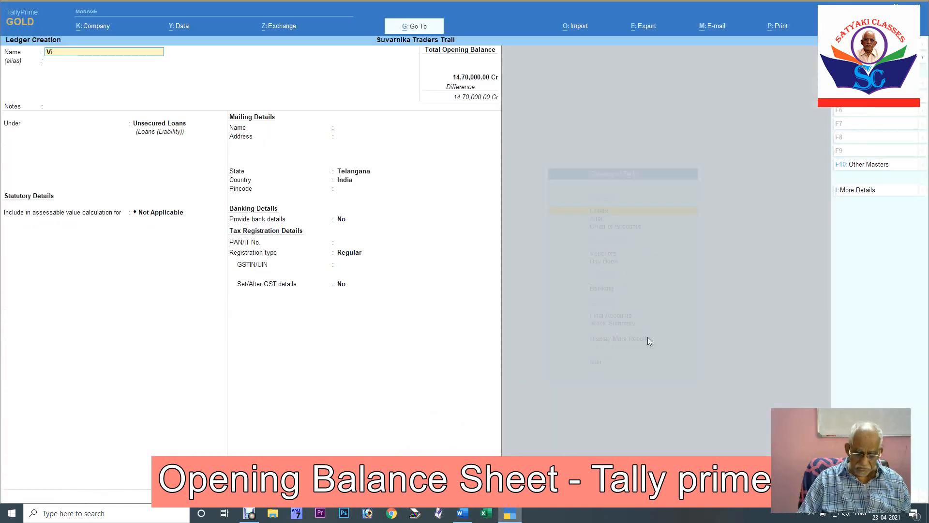
{"action": "type", "text": "jaya Ba"}
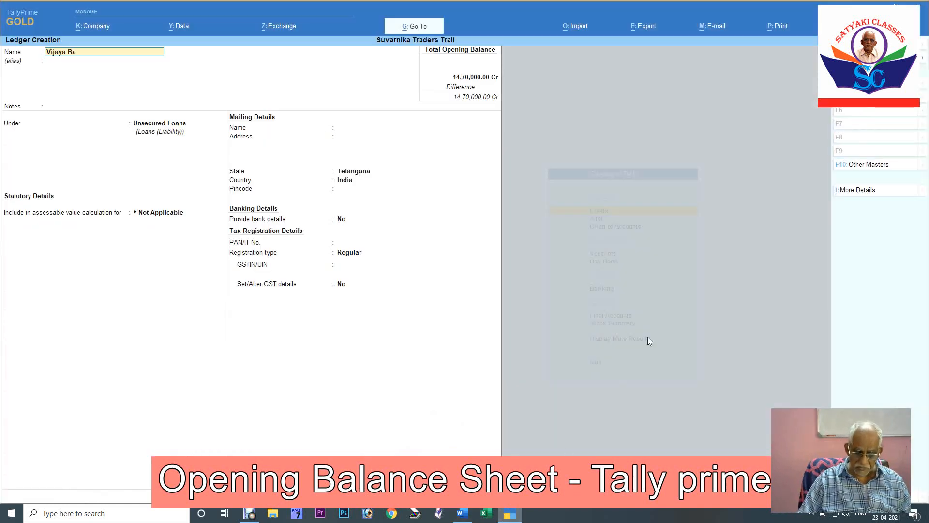
{"action": "type", "text": "bu Loan"}
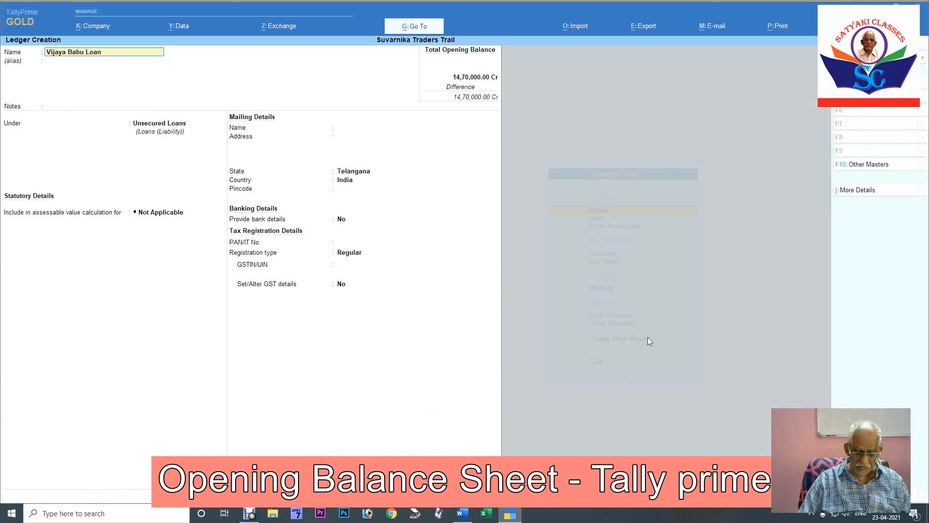
{"action": "type", "text": " a/c"}
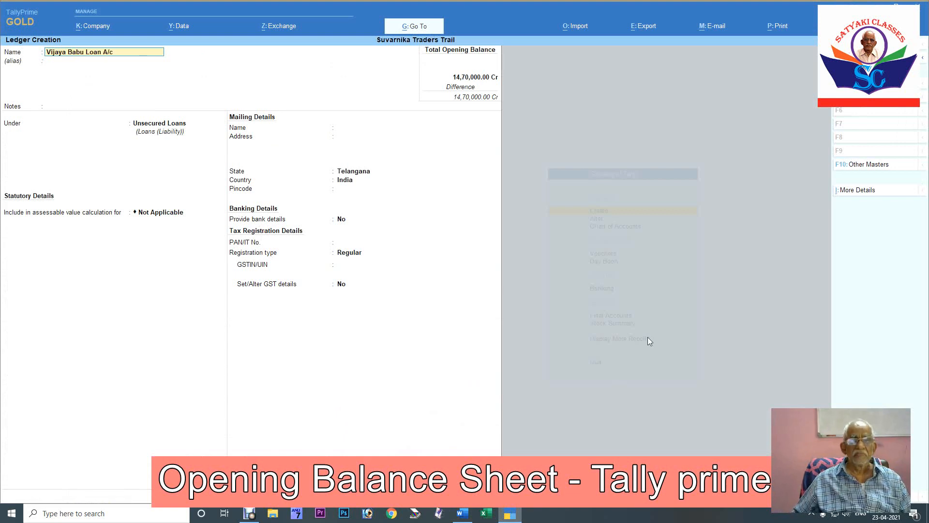
{"action": "key", "text": "Return"}
{"action": "key", "text": "Return"}
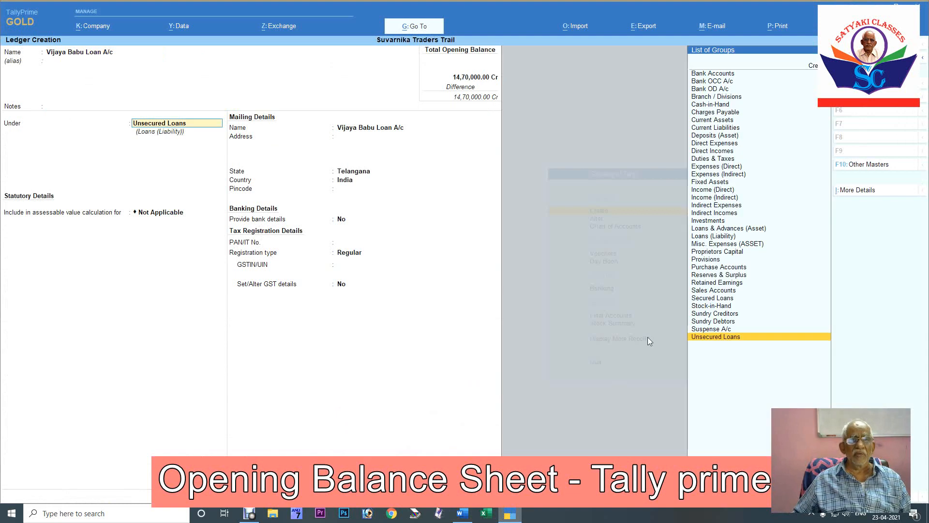
{"action": "key", "text": "Return"}
Accept the default statutory, mailing, banking and tax registration details for the row 3 lender's loan ledger.
{"action": "key", "text": "Return"}
{"action": "key", "text": "Return"}
{"action": "key", "text": "Return"}
{"action": "key", "text": "Return"}
{"action": "key", "text": "Return"}
{"action": "key", "text": "Return"}
{"action": "key", "text": "Return"}
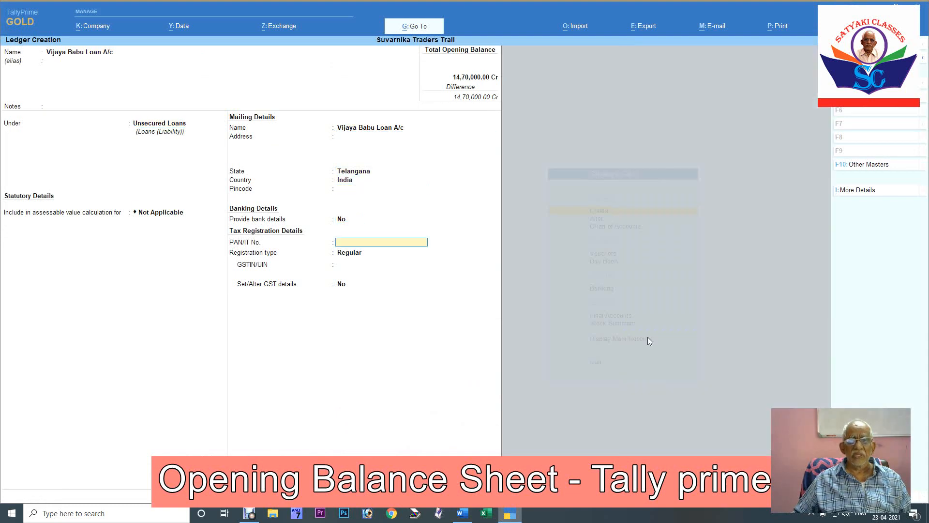
{"action": "key", "text": "Return"}
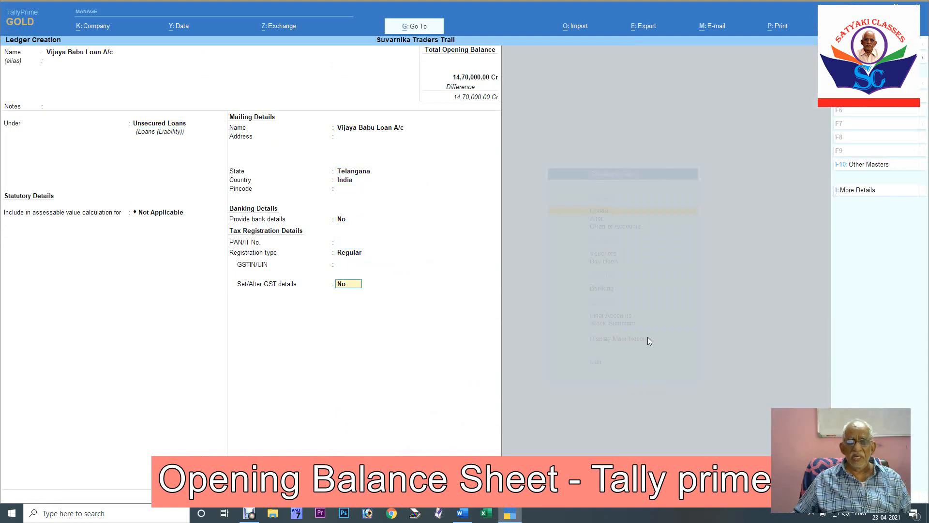
{"action": "key", "text": "Return"}
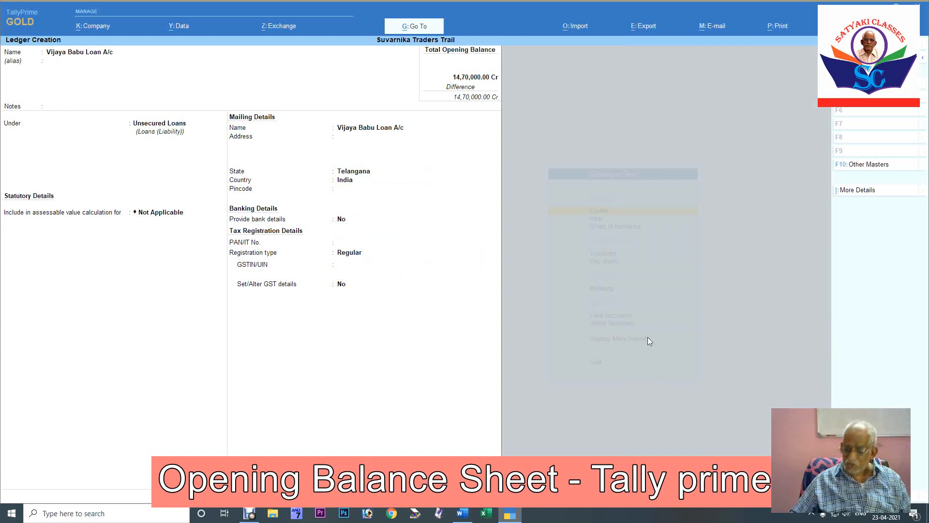
Enter an opening balance of 3,25,000 Cr for the row 3 lender's loan ledger and save it.
{"action": "type", "text": "325000"}
{"action": "key", "text": "Return"}
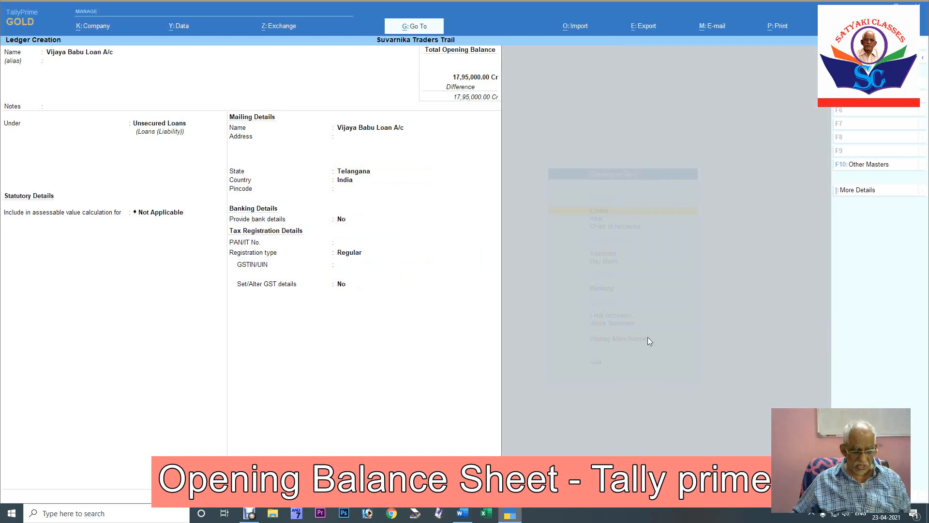
{"action": "key", "text": "ctrl+a"}
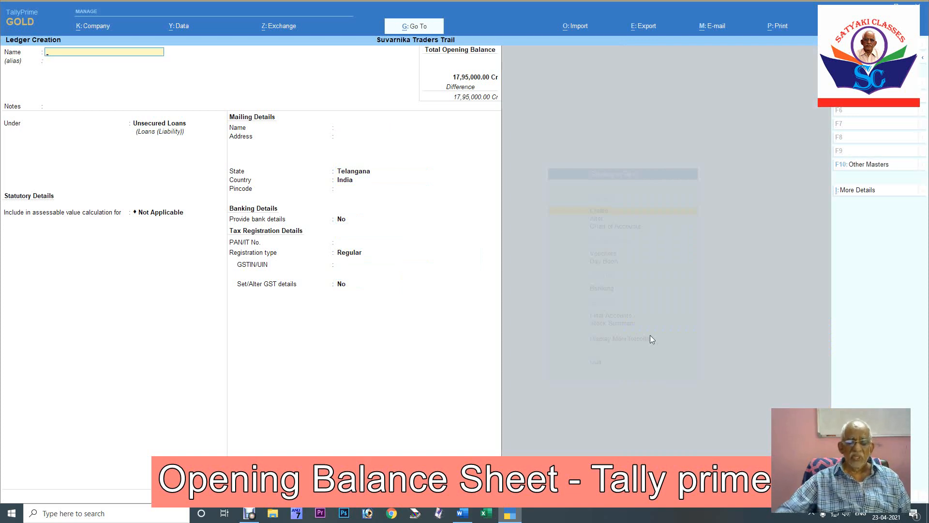
Switch to Word and colour the 5,25,000.00 Andhra bank OCC amount in row 4 red.
{"action": "left_click", "coordinate": [461, 515]}
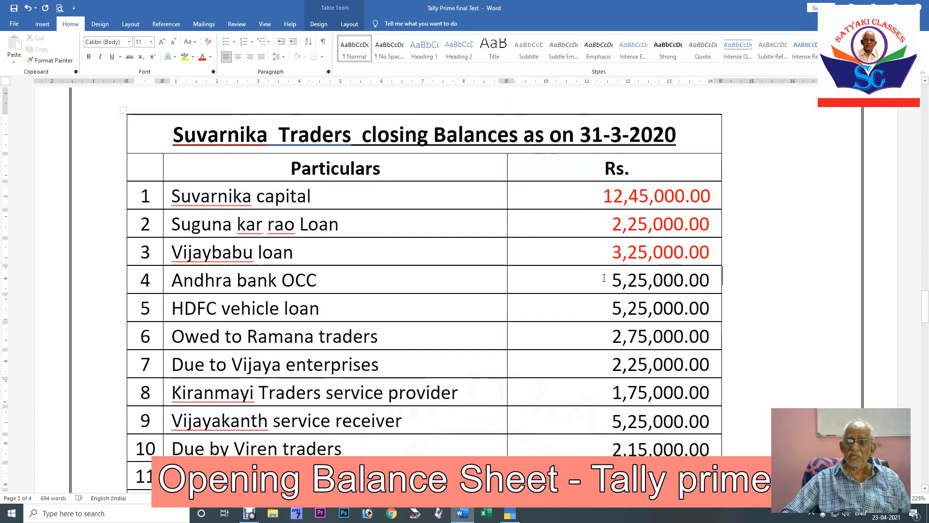
{"action": "left_click_drag", "start_coordinate": [612, 279], "coordinate": [703, 279]}
{"action": "key", "text": "F4"}
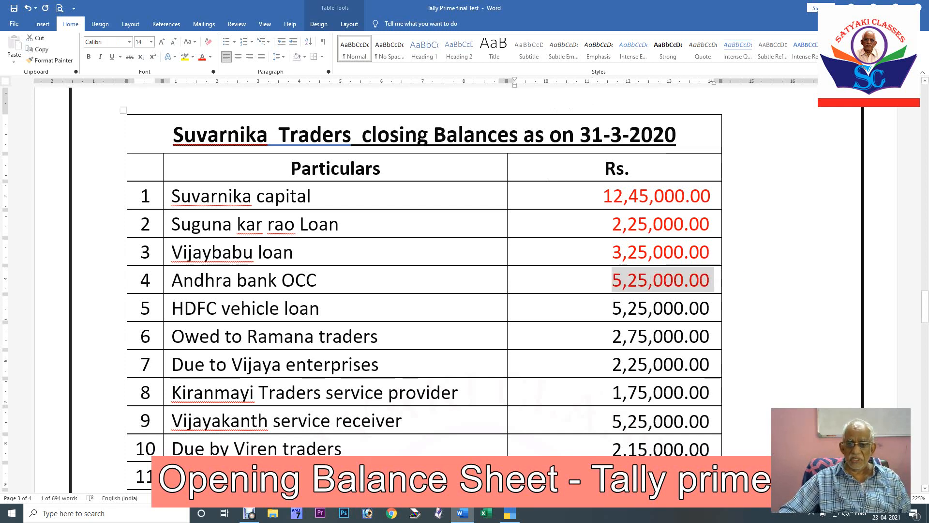
Return to TallyPrime and name the new ledger Andhra Bank Occ A/c, without an alias.
{"action": "left_click", "coordinate": [514, 514]}
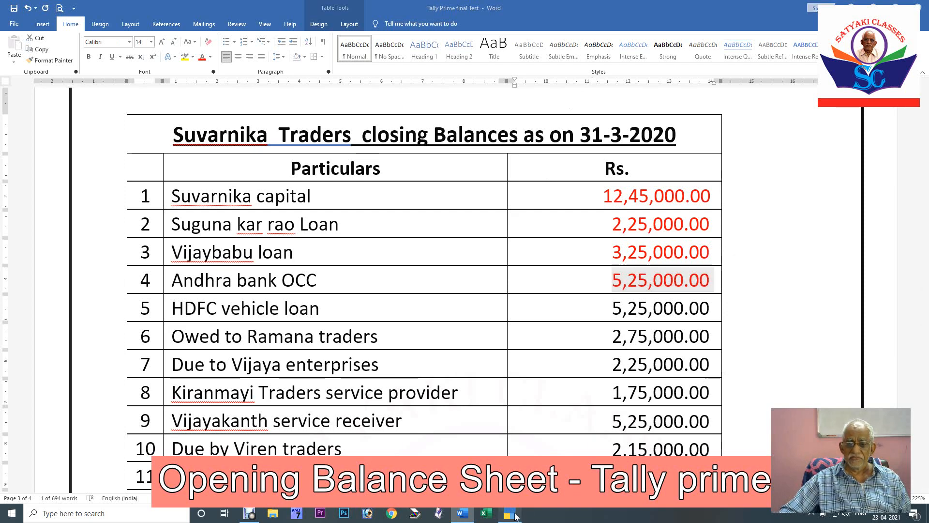
{"action": "type", "text": "An"}
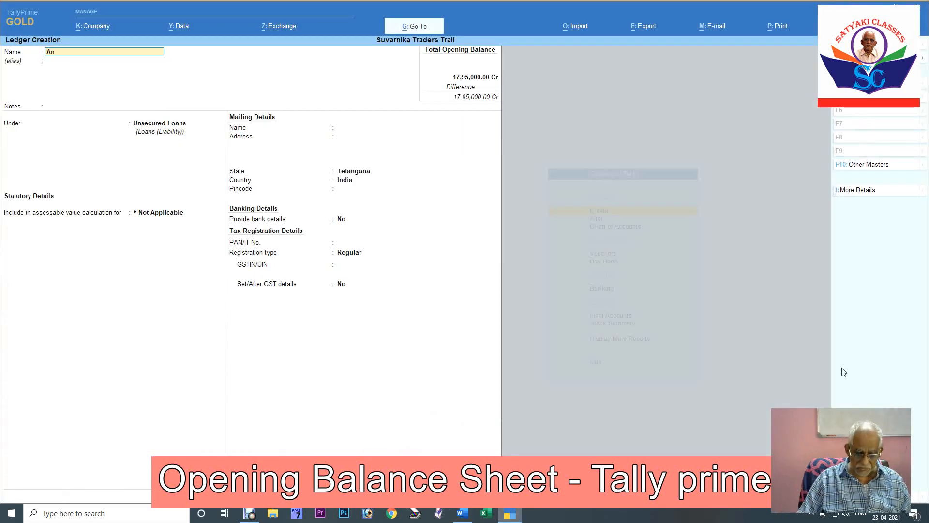
{"action": "type", "text": "dhra Ba"}
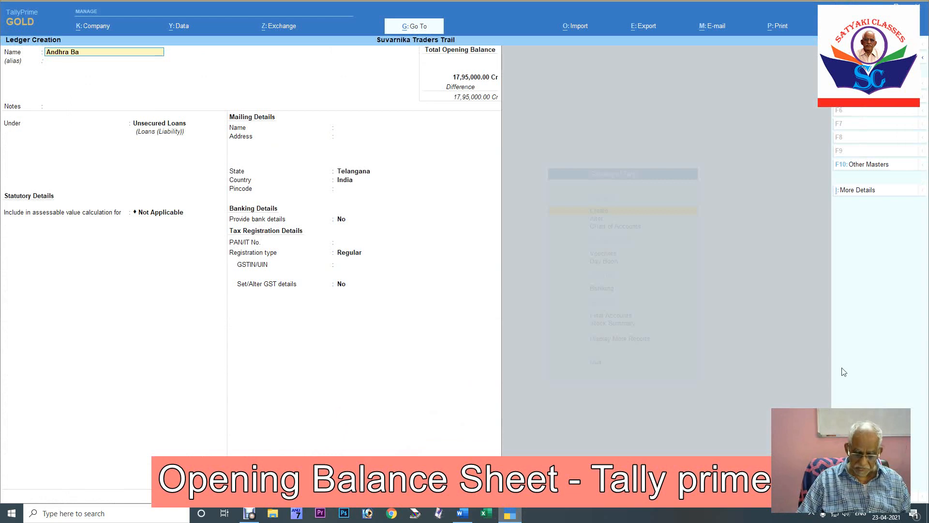
{"action": "type", "text": "nk Occ "}
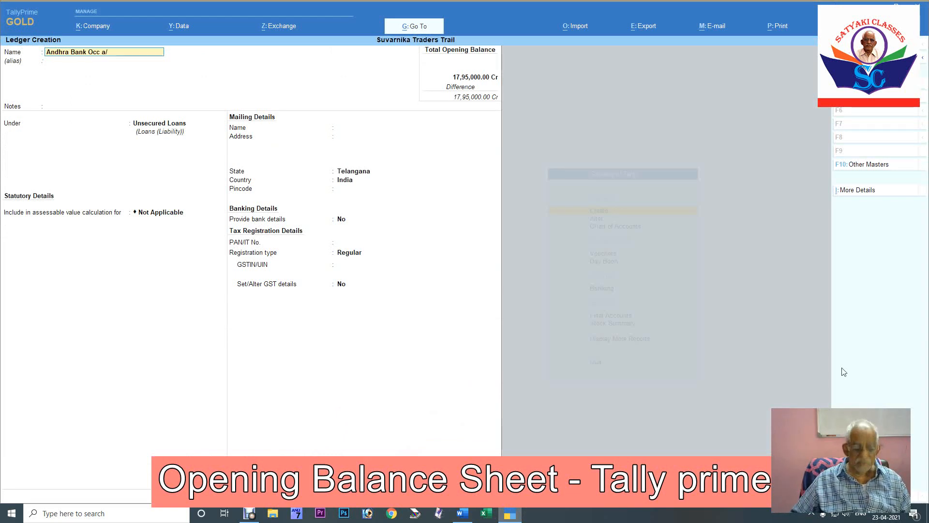
{"action": "type", "text": "A/c"}
{"action": "key", "text": "Return"}
{"action": "key", "text": "Return"}
{"action": "key", "text": "Return"}
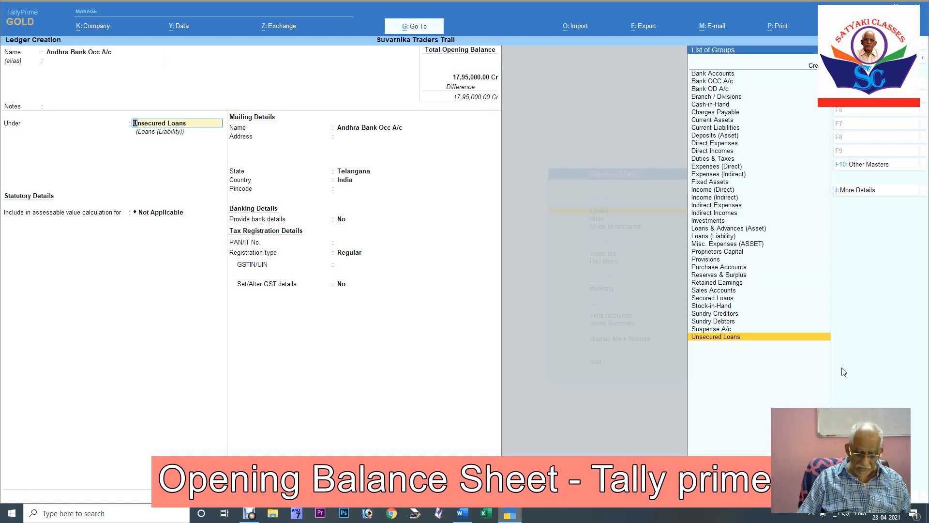
Place the Andhra Bank Occ A/c ledger under the Bank OD A/c group.
{"action": "type", "text": "Ban"}
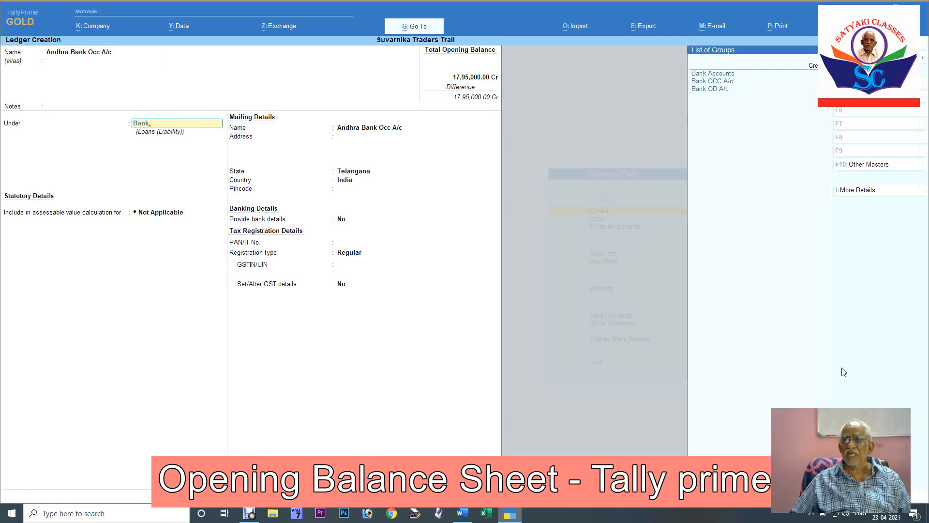
{"action": "type", "text": "k"}
{"action": "key", "text": "Down"}
{"action": "key", "text": "Down"}
{"action": "key", "text": "Return"}
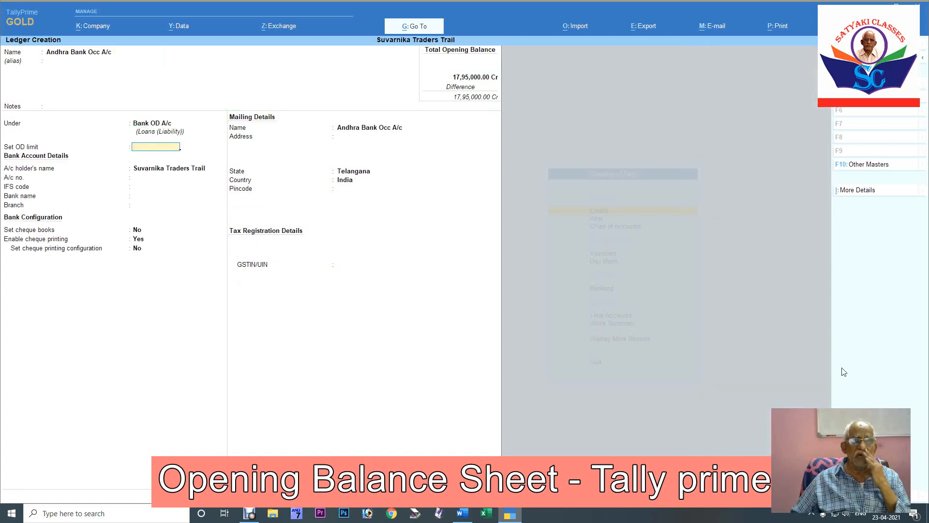
Leave the OD limit and bank account details blank, set the bank name to Not Applicable, and keep the default cheque configuration.
{"action": "key", "text": "Return"}
{"action": "key", "text": "Return"}
{"action": "key", "text": "Return"}
{"action": "key", "text": "Return"}
{"action": "key", "text": "Return"}
{"action": "key", "text": "Return"}
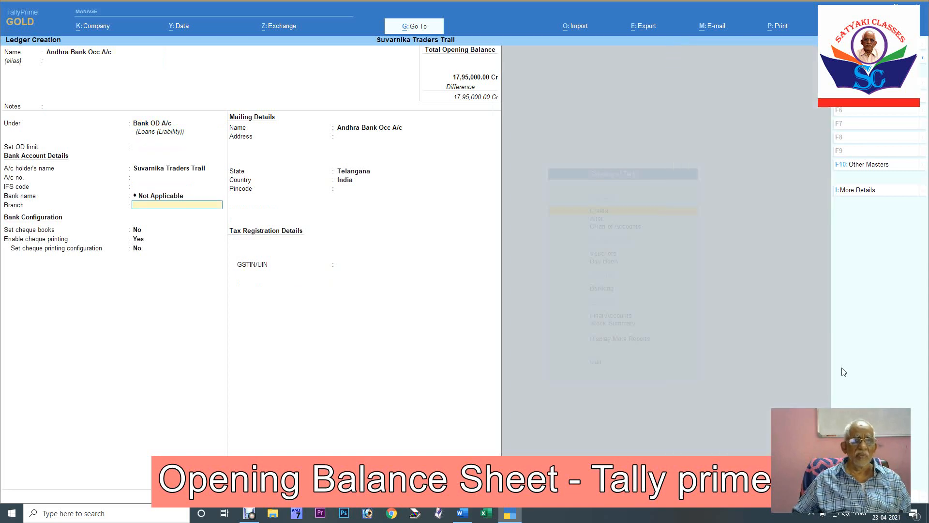
{"action": "key", "text": "Return"}
{"action": "key", "text": "Return"}
{"action": "key", "text": "Return"}
{"action": "key", "text": "Return"}
{"action": "key", "text": "Return"}
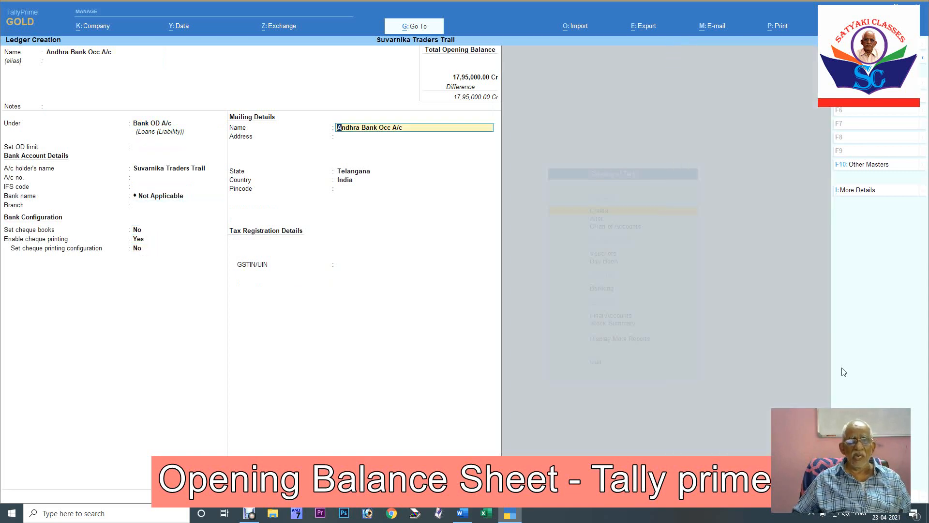
Keep the default mailing details, leave the GSTIN blank, enter a 5,25,000 Cr opening balance and save the Andhra Bank Occ A/c ledger.
{"action": "key", "text": "Return"}
{"action": "key", "text": "Return"}
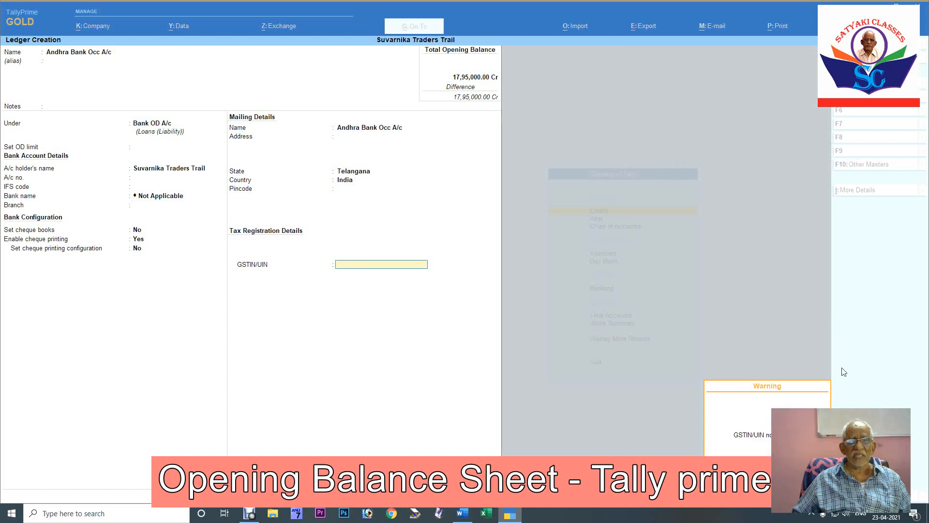
{"action": "key", "text": "Return"}
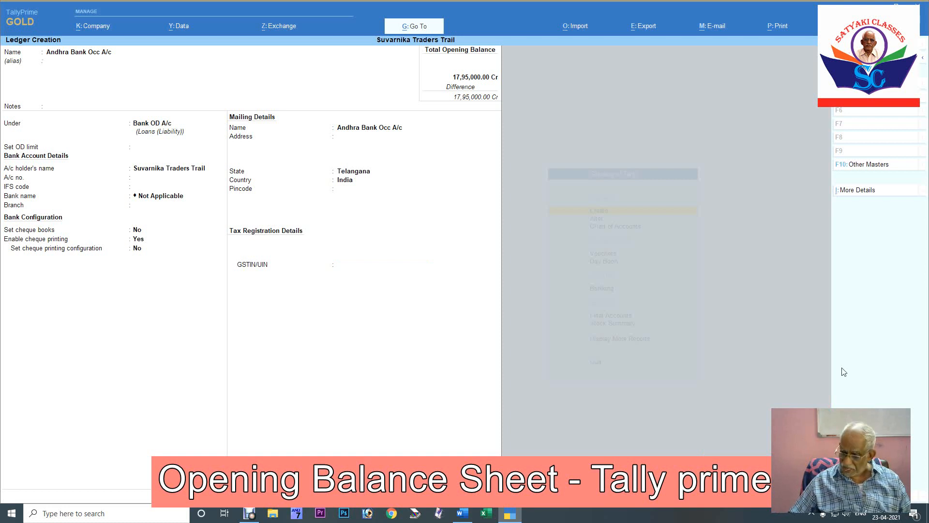
{"action": "key", "text": "Return"}
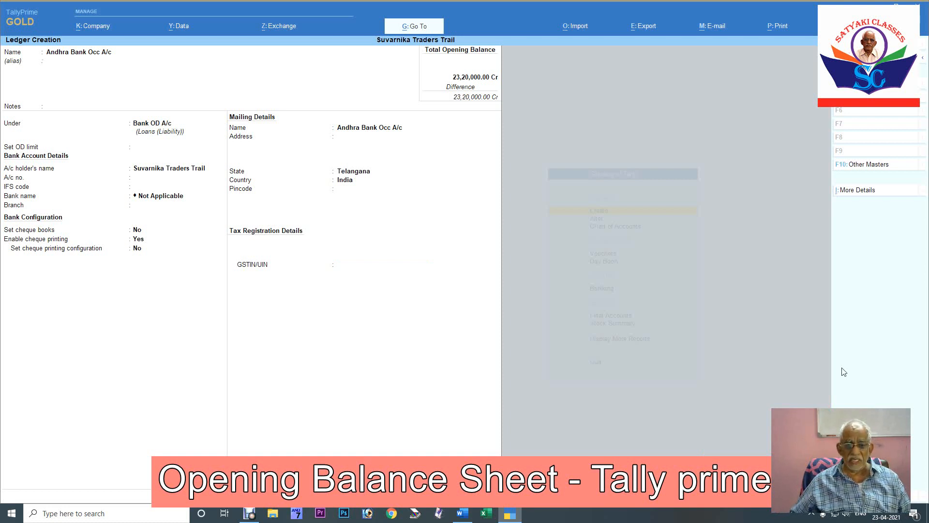
{"action": "key", "text": "ctrl"}
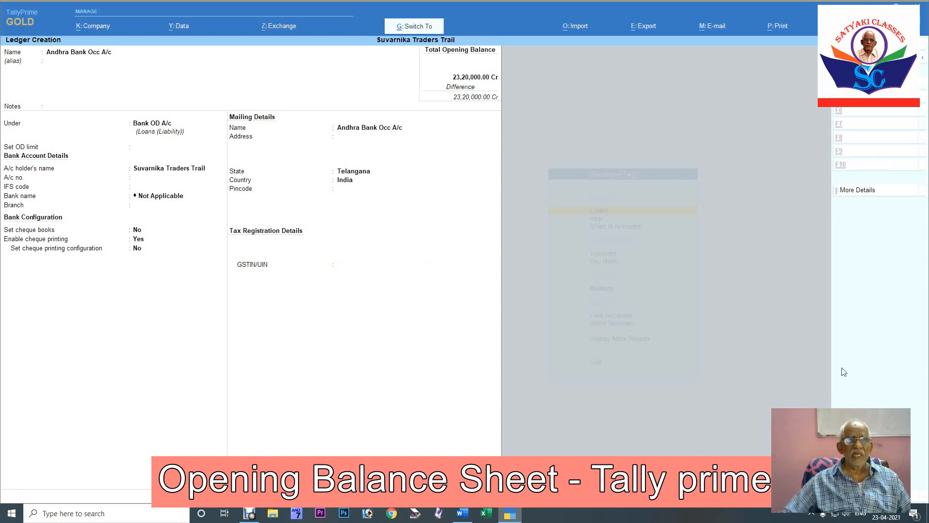
{"action": "key", "text": "ctrl+a"}
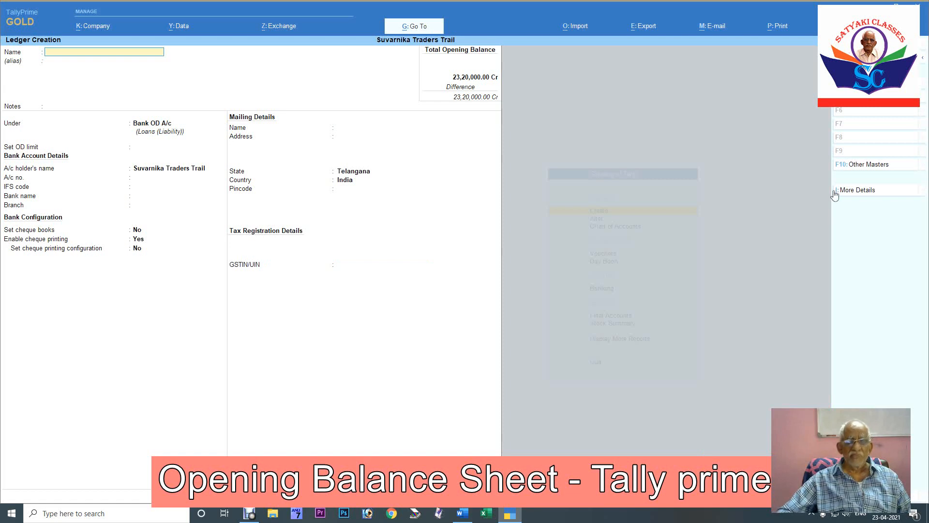
Switch to Word and colour the 5,25,000.00 HDFC vehicle loan amount in row 5 red.
{"action": "left_click", "coordinate": [463, 514]}
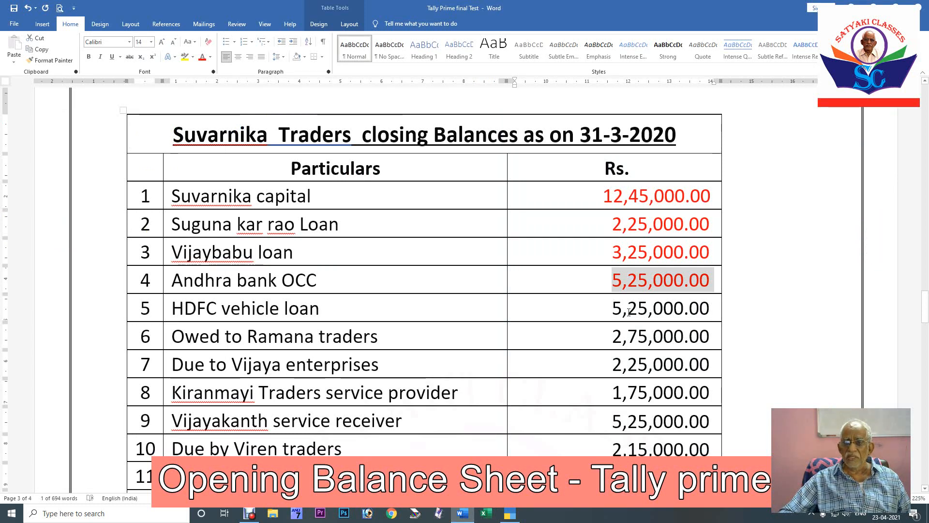
{"action": "left_click_drag", "start_coordinate": [611, 309], "coordinate": [720, 313]}
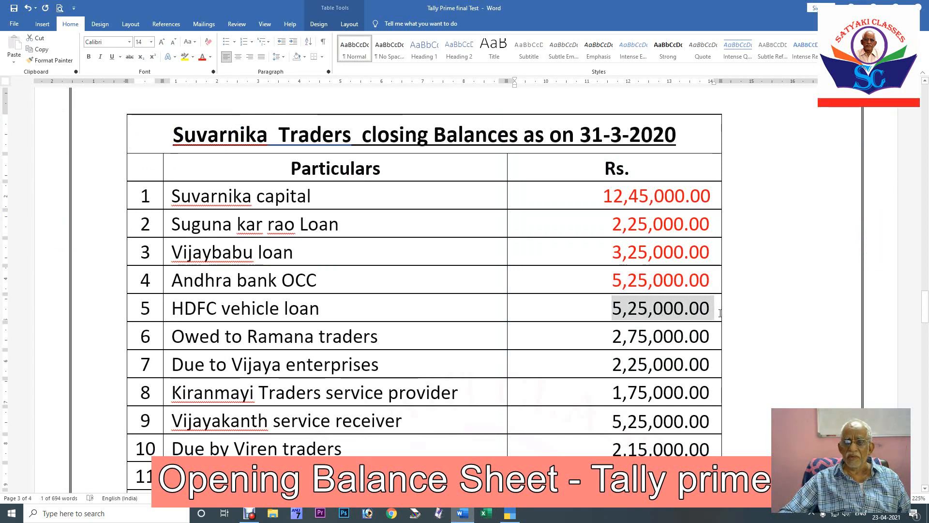
{"action": "key", "text": "F4"}
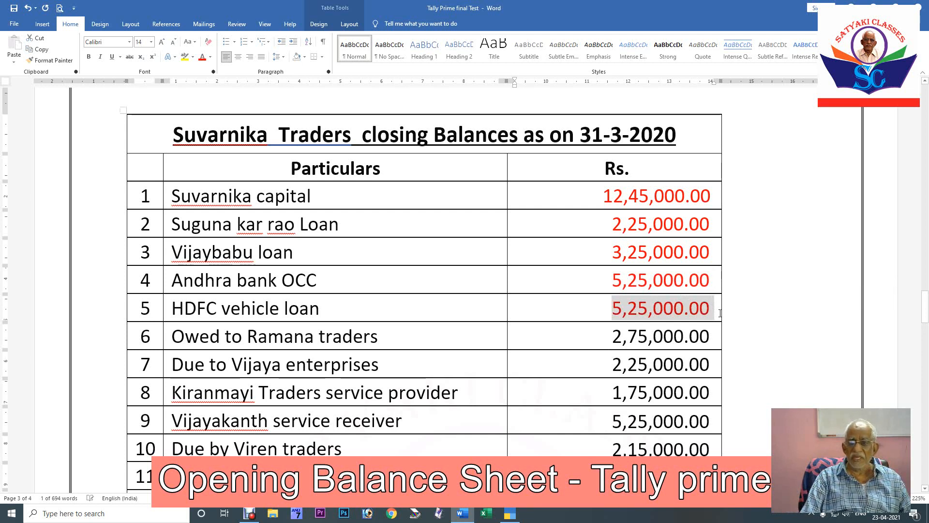
Return to TallyPrime and name the new ledger HDFC Vehicle Loan A/c, without an alias.
{"action": "left_click", "coordinate": [517, 515]}
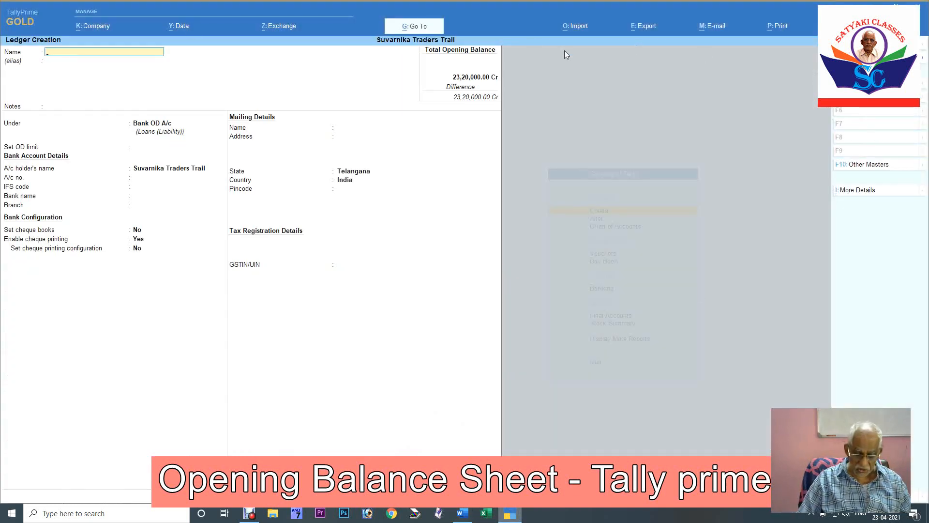
{"action": "type", "text": "HDFC"}
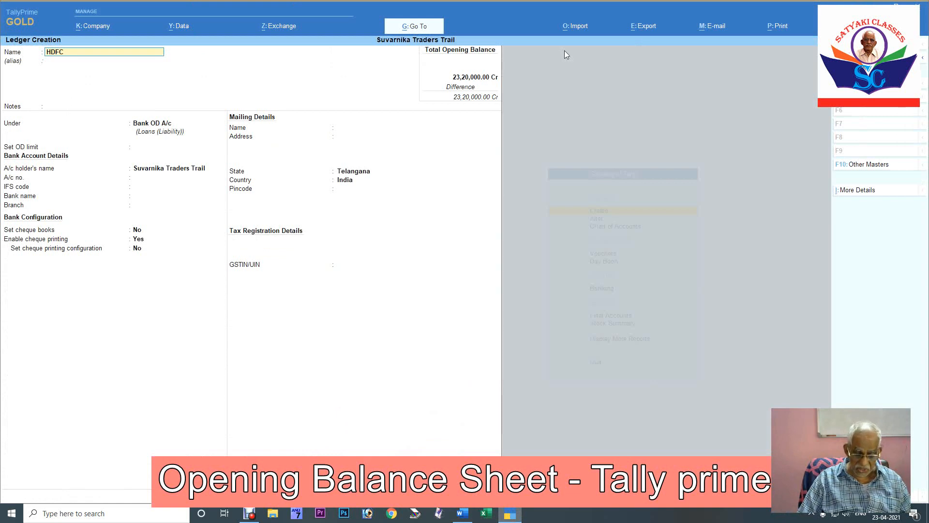
{"action": "type", "text": " Vehicl"}
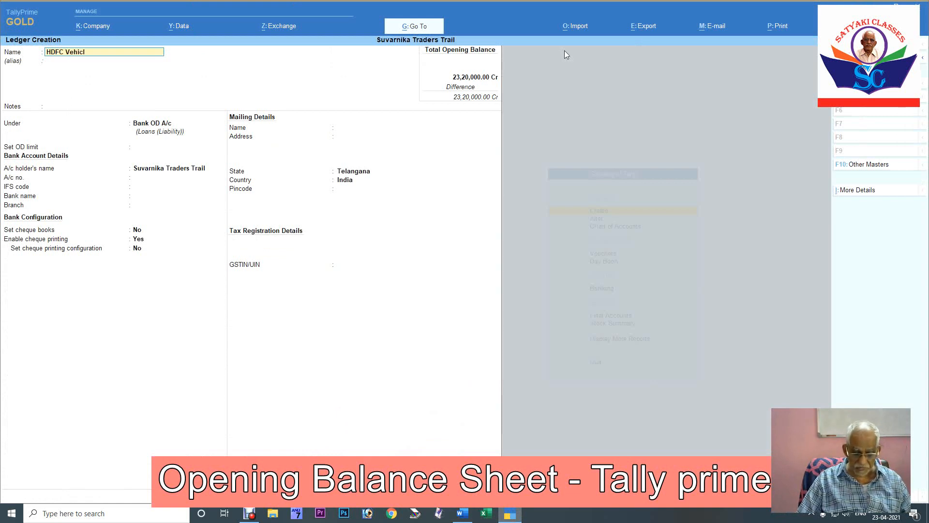
{"action": "type", "text": "e Loan"}
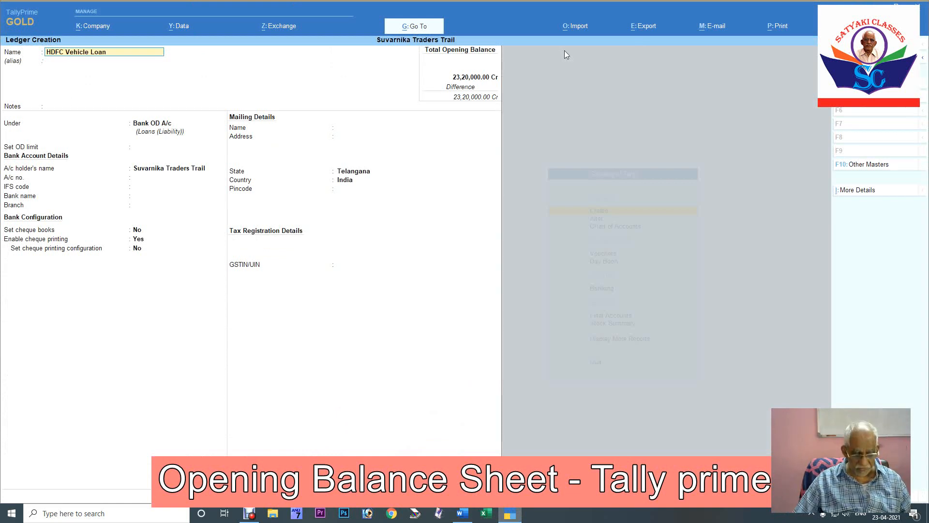
{"action": "type", "text": " a/c"}
{"action": "key", "text": "Return"}
{"action": "key", "text": "Return"}
{"action": "key", "text": "Return"}
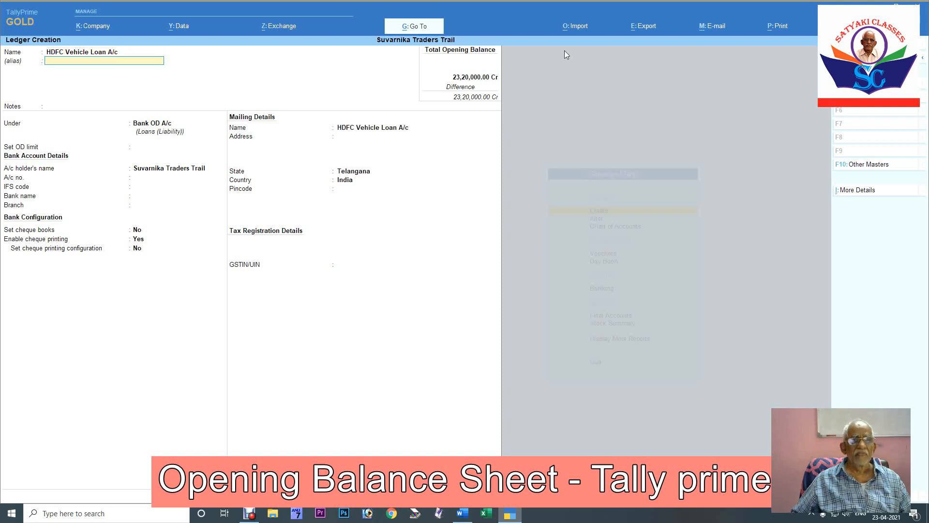
Place the HDFC Vehicle Loan A/c ledger under the Unsecured Loans group, with assessable value calculation set to Not Applicable.
{"action": "type", "text": "U"}
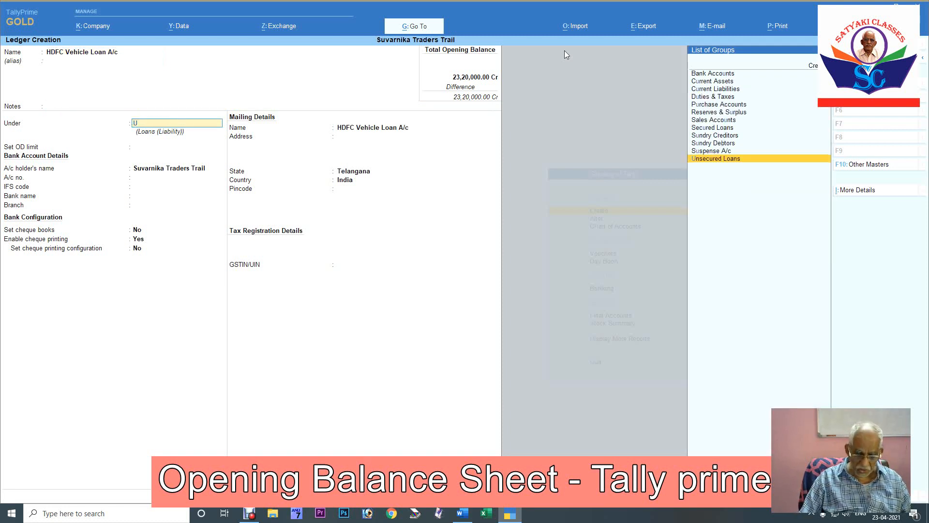
{"action": "type", "text": "nse"}
{"action": "key", "text": "Return"}
{"action": "key", "text": "Return"}
{"action": "key", "text": "Return"}
{"action": "key", "text": "Return"}
{"action": "key", "text": "Return"}
{"action": "key", "text": "Return"}
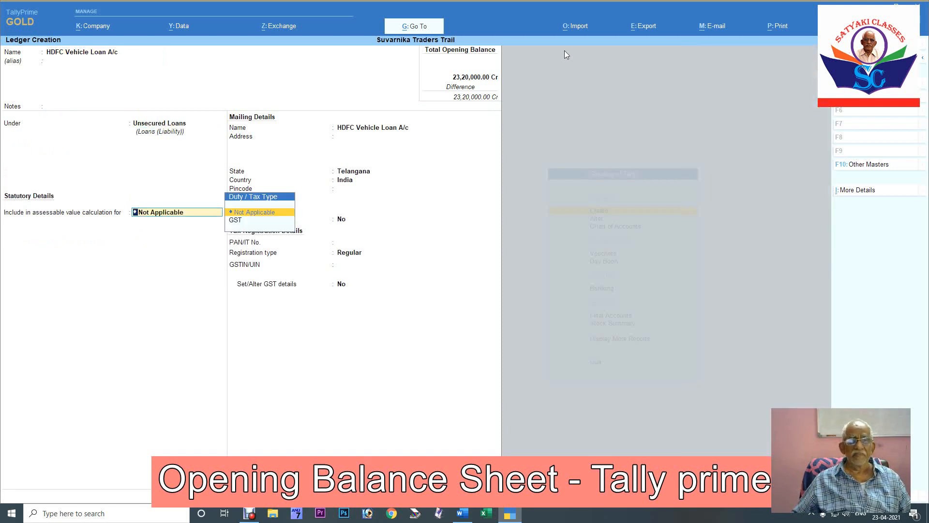
Keep the default mailing, banking and tax details, enter a 5,25,000 Cr opening balance and save the HDFC Vehicle Loan A/c ledger.
{"action": "key", "text": "Return"}
{"action": "key", "text": "Return"}
{"action": "key", "text": "Return"}
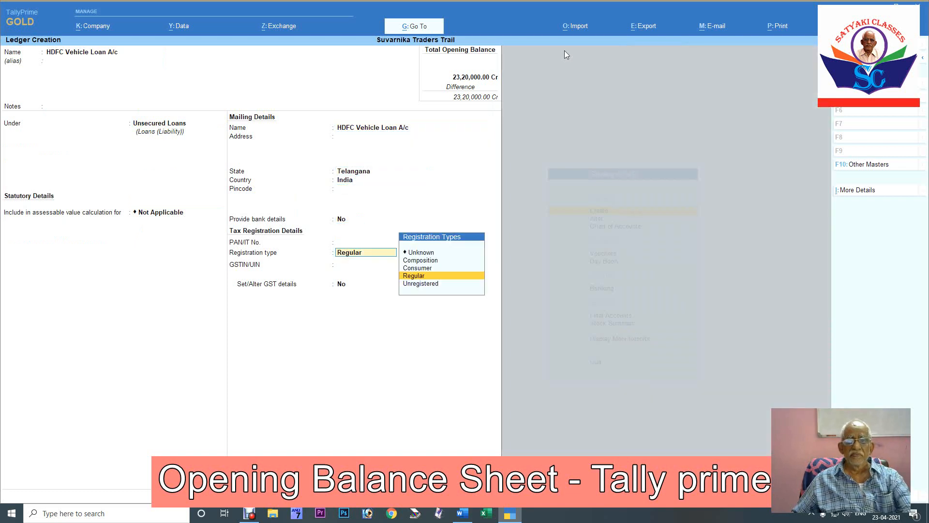
{"action": "key", "text": "Return"}
{"action": "key", "text": "Return"}
{"action": "key", "text": "Return"}
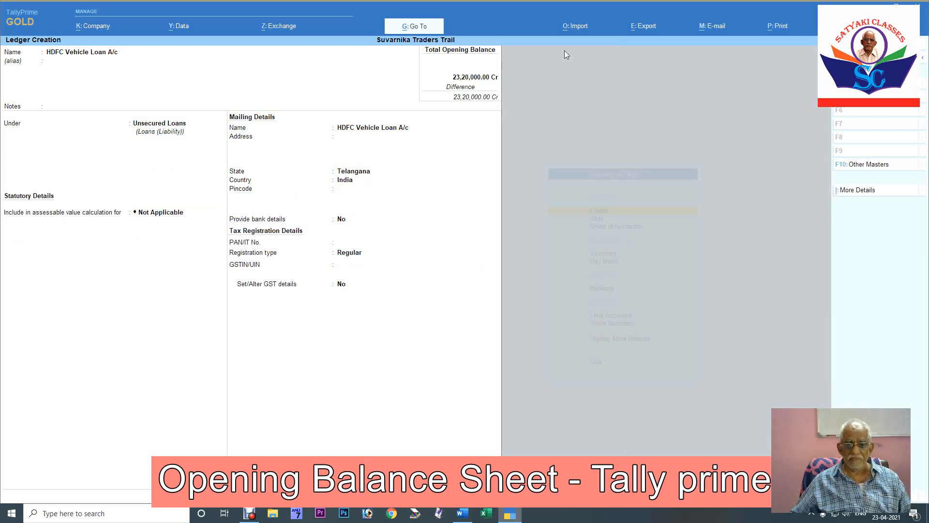
{"action": "key", "text": "Return"}
{"action": "key", "text": "ctrl"}
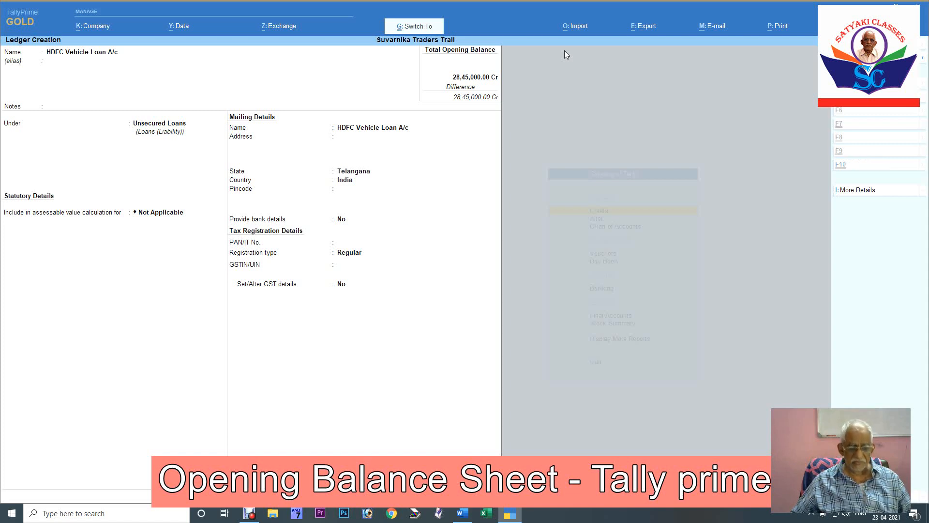
{"action": "key", "text": "ctrl+a"}
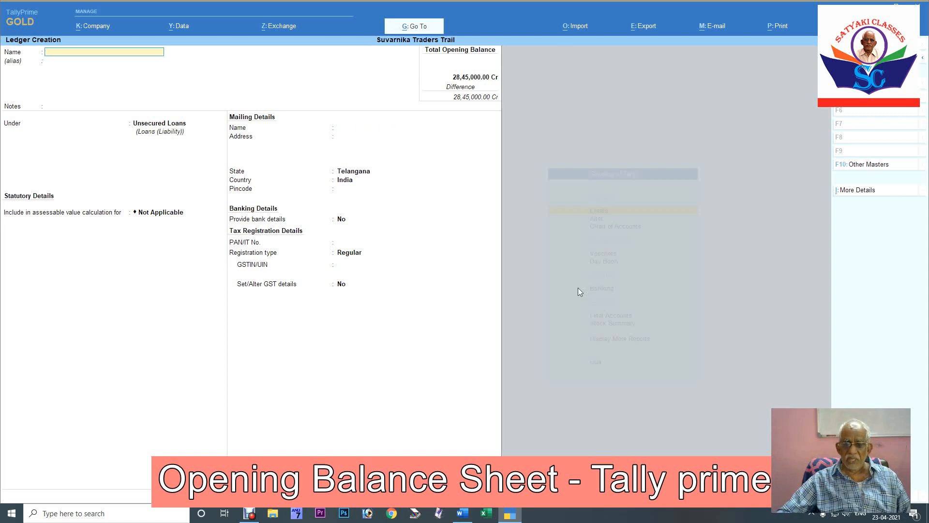
Switch to Word and colour the 2,75,000.00 amount owed to Ramana traders in row 6 red.
{"action": "left_click", "coordinate": [460, 515]}
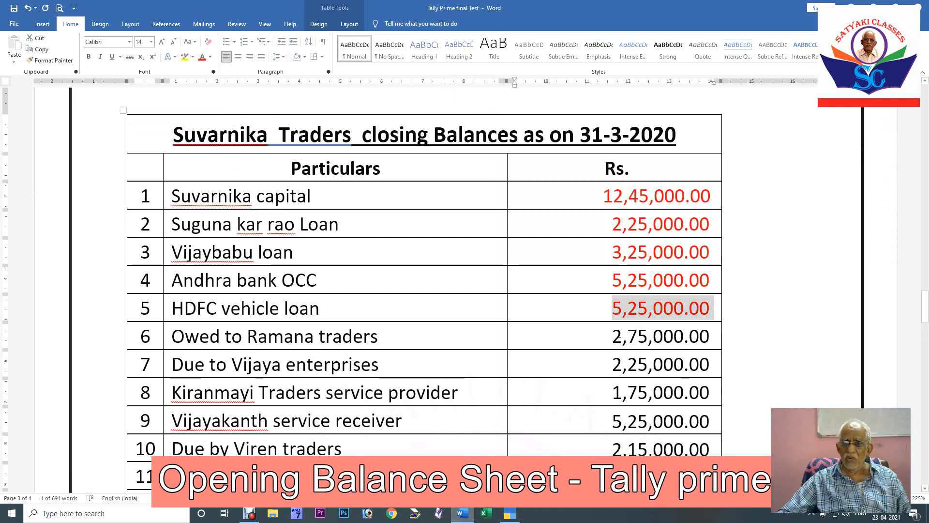
{"action": "left_click_drag", "start_coordinate": [617, 336], "coordinate": [749, 342]}
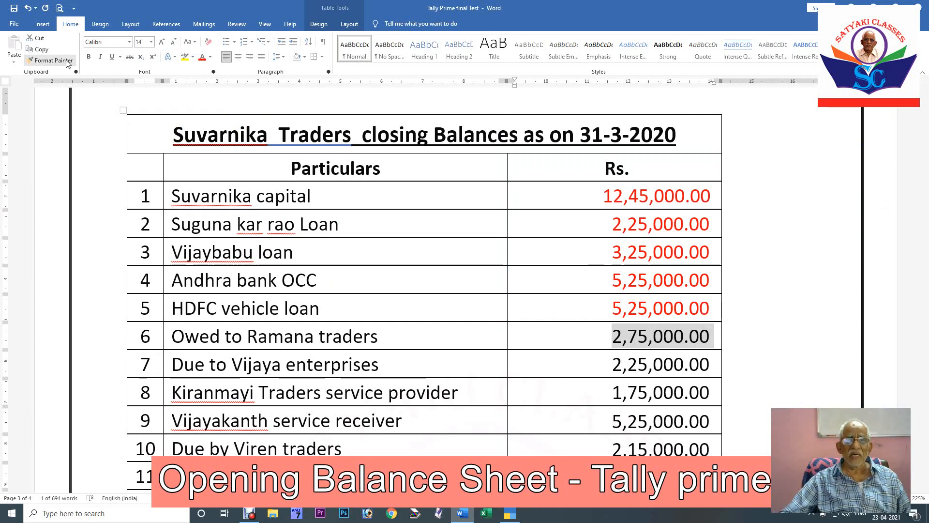
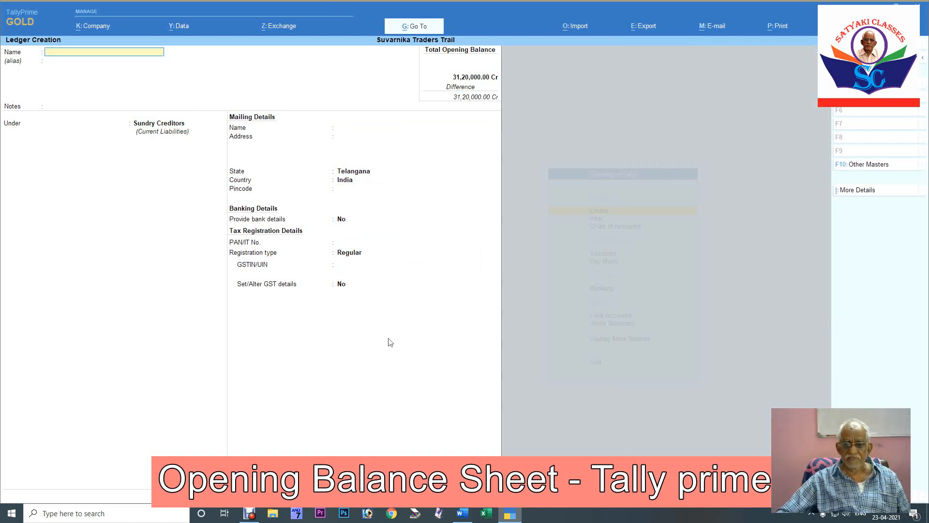
Switch to Word and colour the 2,25,000.00 amount due to Vijaya enterprises in row 7 red.
{"action": "left_click", "coordinate": [462, 513]}
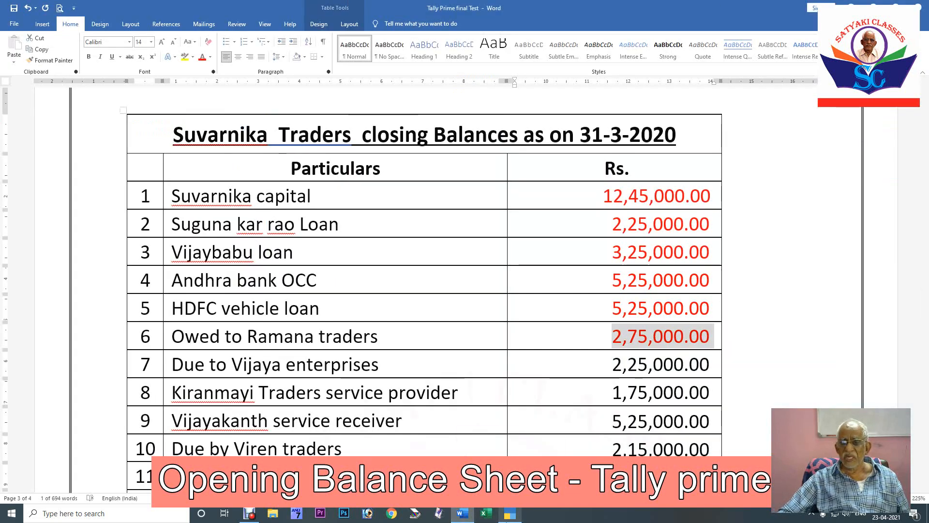
{"action": "mouse_move", "coordinate": [510, 514]}
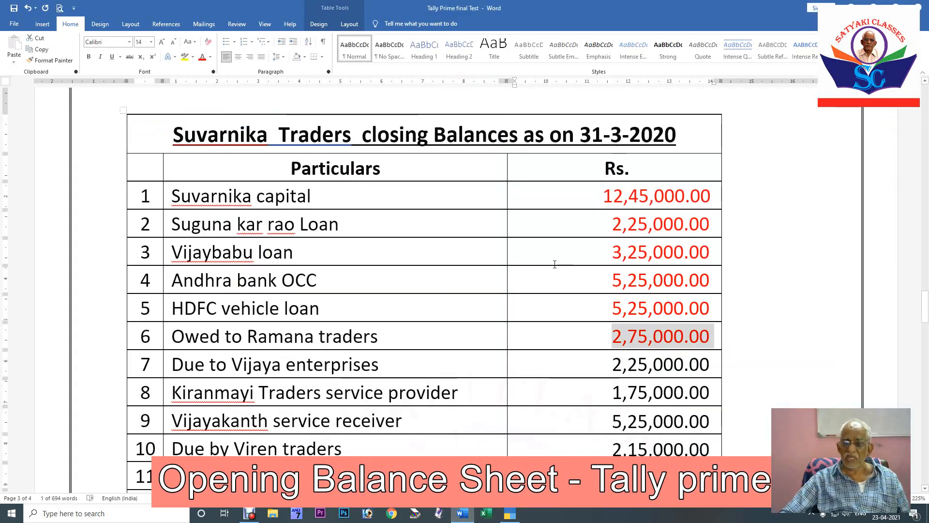
{"action": "left_click", "coordinate": [764, 366]}
{"action": "left_click_drag", "start_coordinate": [613, 365], "coordinate": [700, 366]}
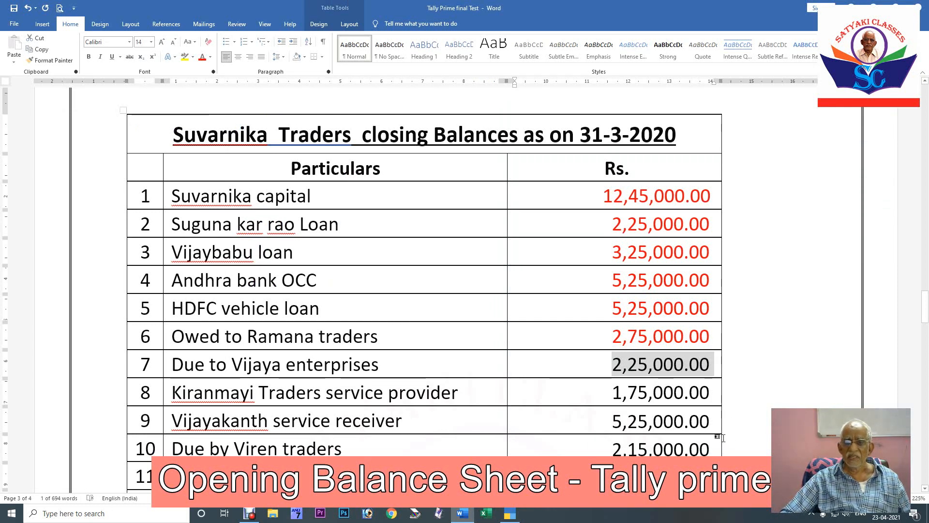
{"action": "key", "text": "F4"}
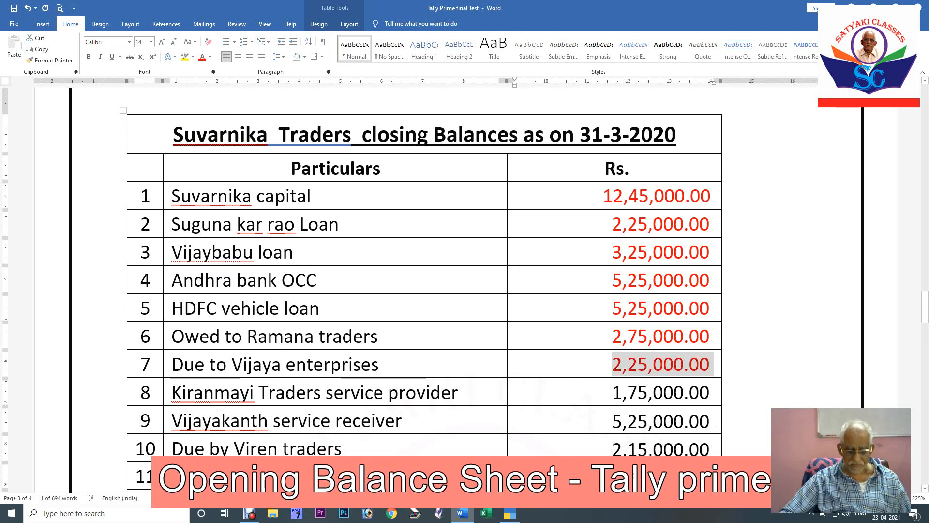
Return to TallyPrime and name the new ledger Vijaya Enterprises A/c, without an alias.
{"action": "left_click", "coordinate": [510, 514]}
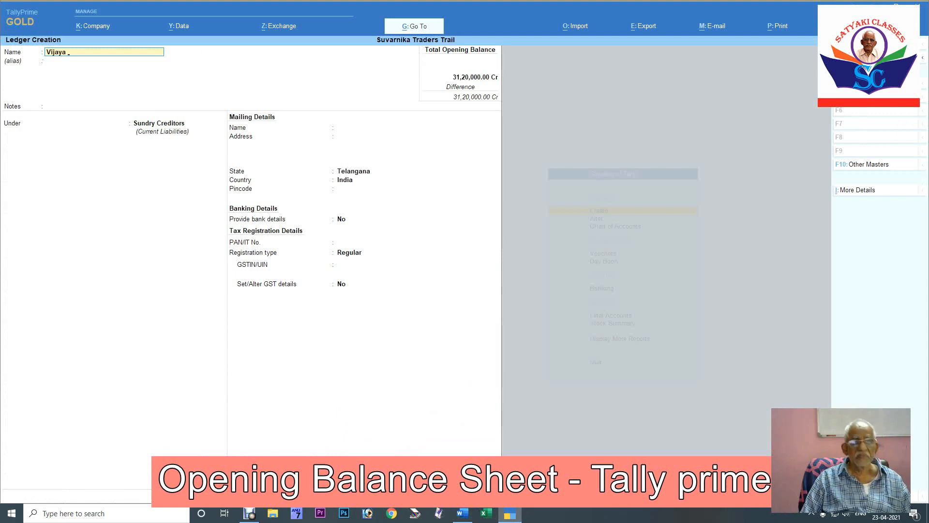
{"action": "type", "text": "Vijaya En"}
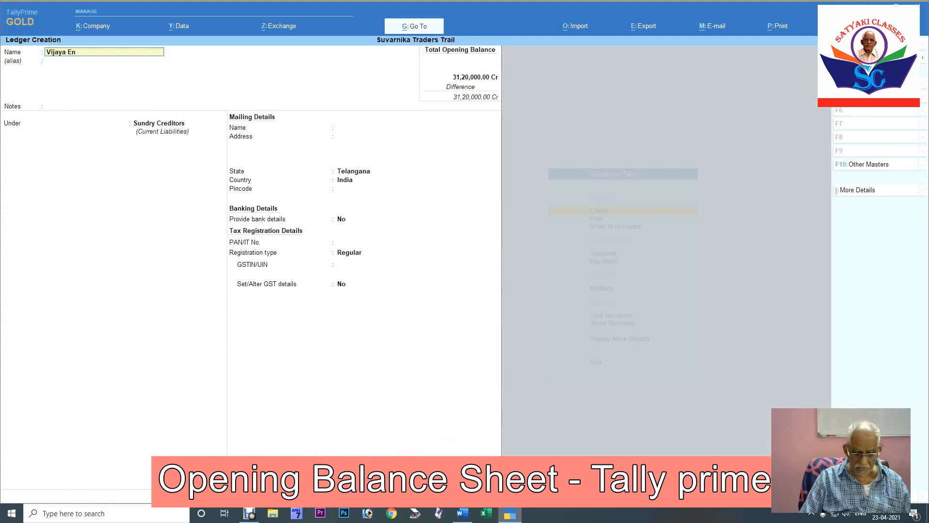
{"action": "type", "text": "terpris"}
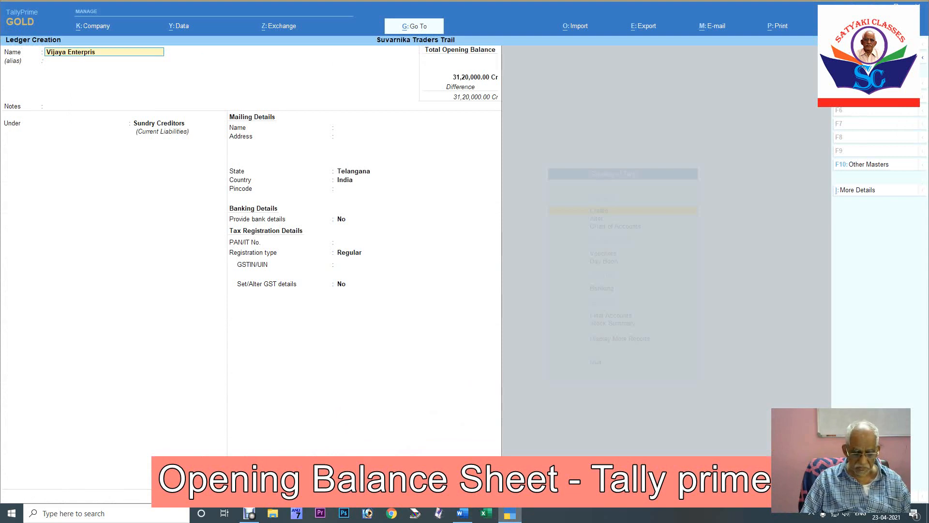
{"action": "type", "text": "es a/c"}
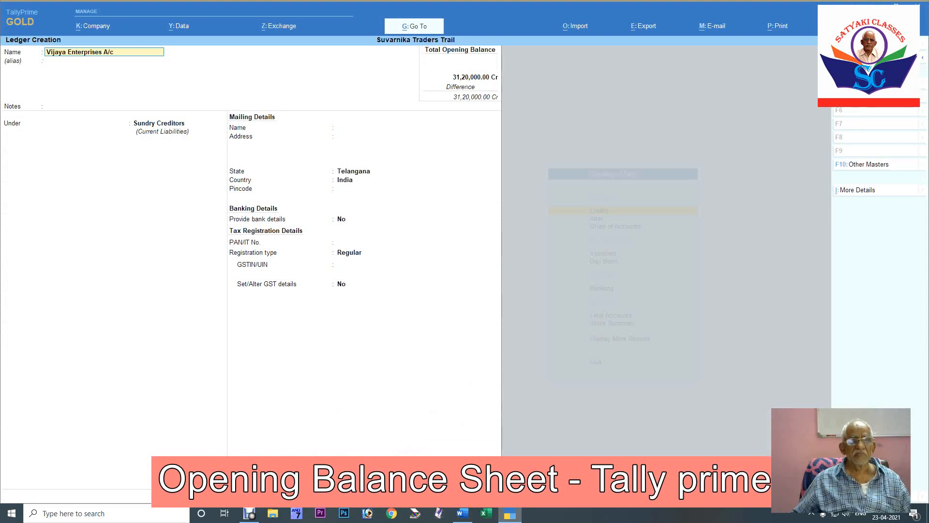
{"action": "key", "text": "Return"}
{"action": "key", "text": "Return"}
{"action": "key", "text": "Return"}
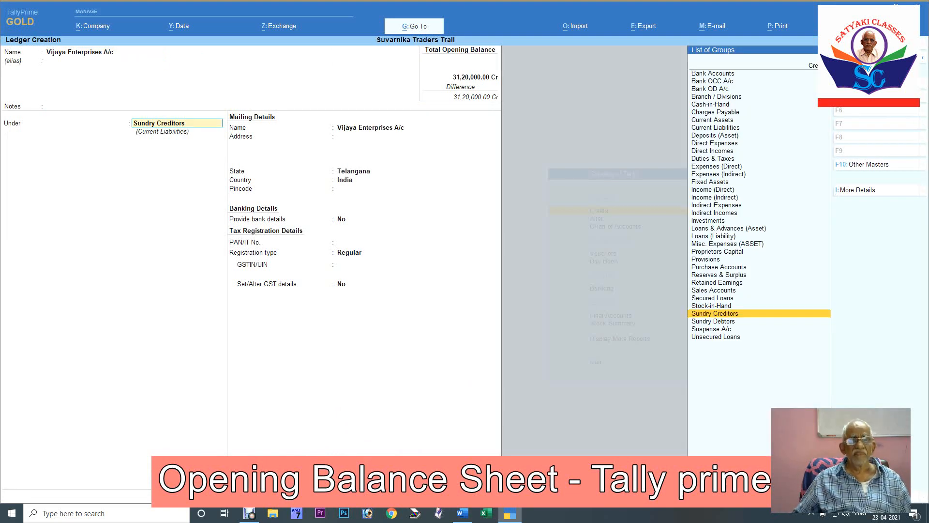
Keep the Vijaya Enterprises A/c ledger under Sundry Creditors with the default mailing name and a blank address.
{"action": "key", "text": "Return"}
{"action": "key", "text": "Return"}
{"action": "key", "text": "Return"}
{"action": "key", "text": "Return"}
{"action": "key", "text": "Return"}
{"action": "key", "text": "Return"}
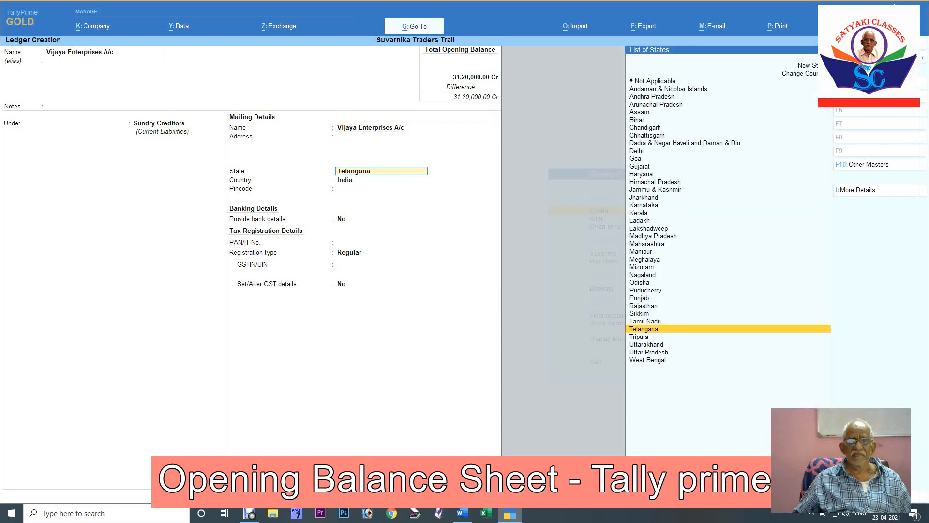
Complete the Vijaya Enterprises A/c ledger with state Telangana, Regular registration, no GSTIN and a 2,25,000.00 Cr opening balance, and save it.
{"action": "key", "text": "Return"}
{"action": "key", "text": "Return"}
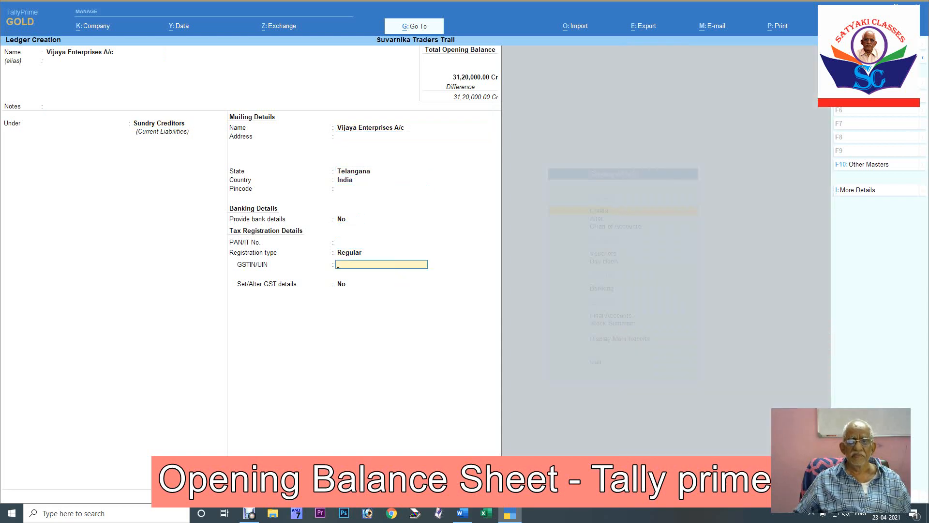
{"action": "key", "text": "Return"}
{"action": "key", "text": "Return"}
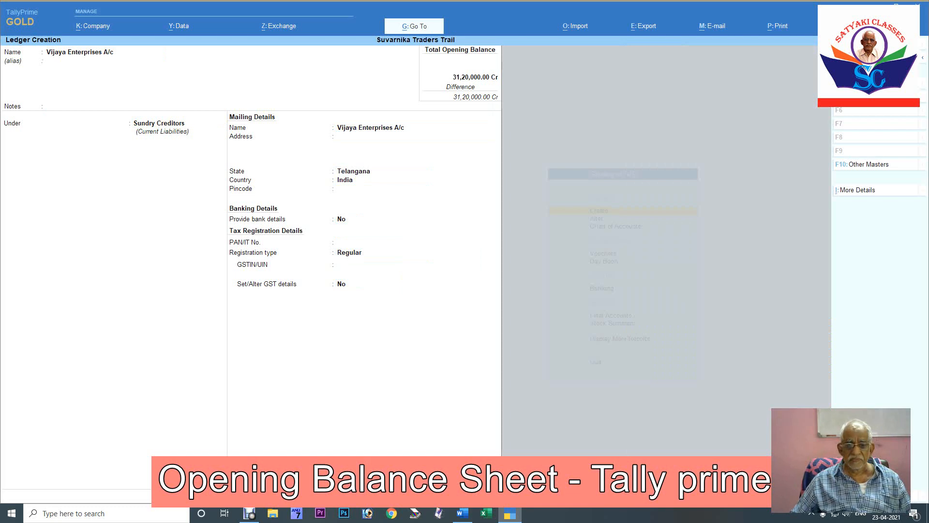
{"action": "key", "text": "Return"}
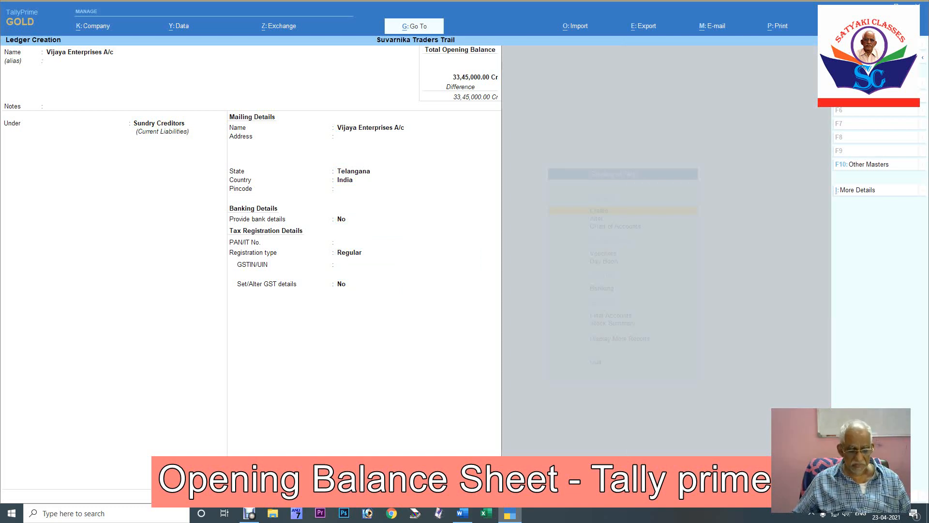
{"action": "key", "text": "ctrl"}
{"action": "key", "text": "ctrl+a"}
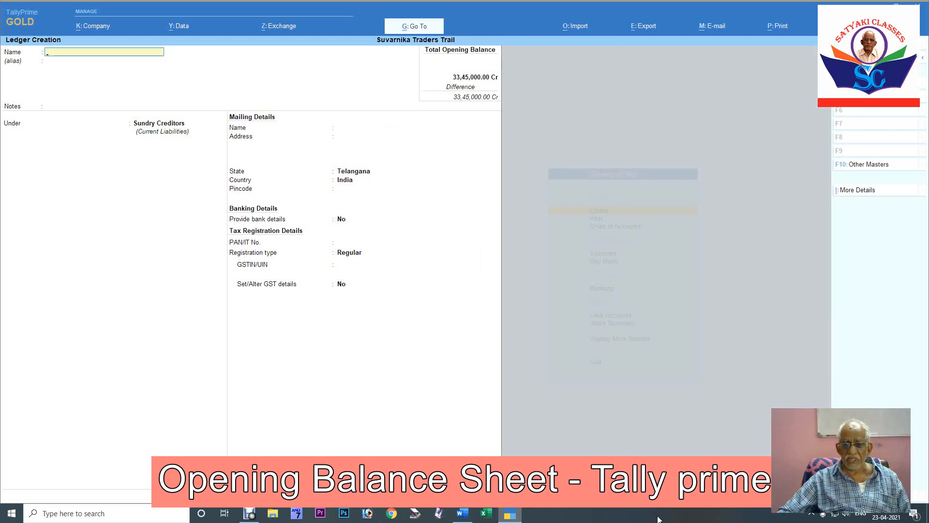
Switch to Word and colour the 1,75,000.00 amount for Kiranmayi Traders service provider in row 8 red.
{"action": "left_click", "coordinate": [460, 516]}
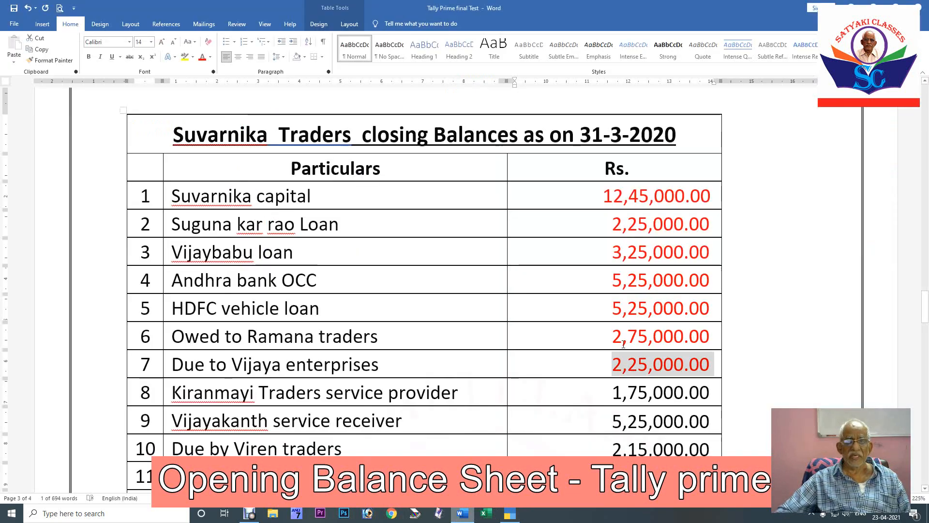
{"action": "scroll", "coordinate": [734, 315], "scroll_direction": "down", "scroll_amount": 1}
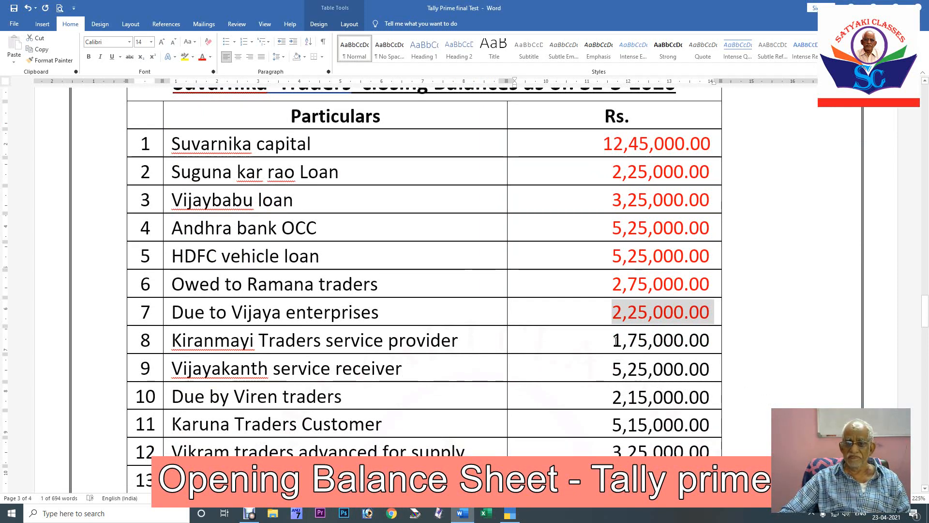
{"action": "left_click_drag", "start_coordinate": [614, 340], "coordinate": [705, 342]}
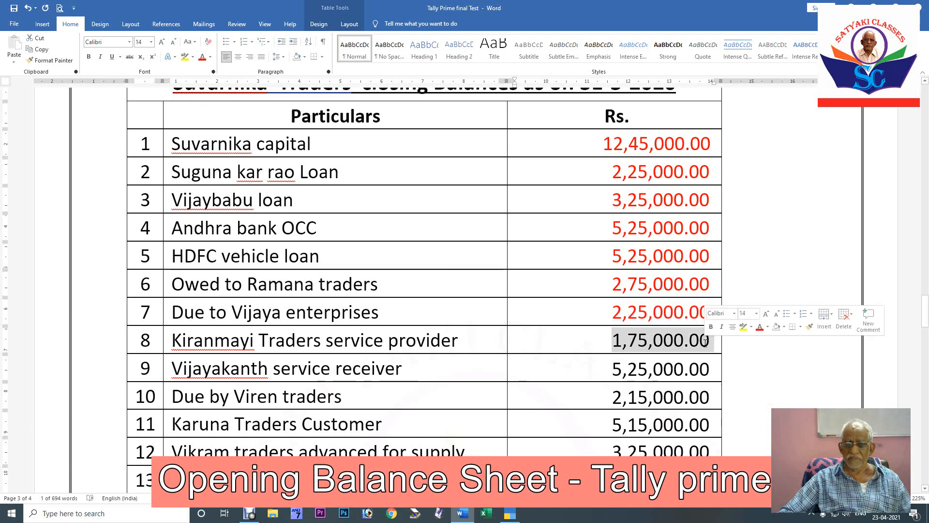
{"action": "key", "text": "F4"}
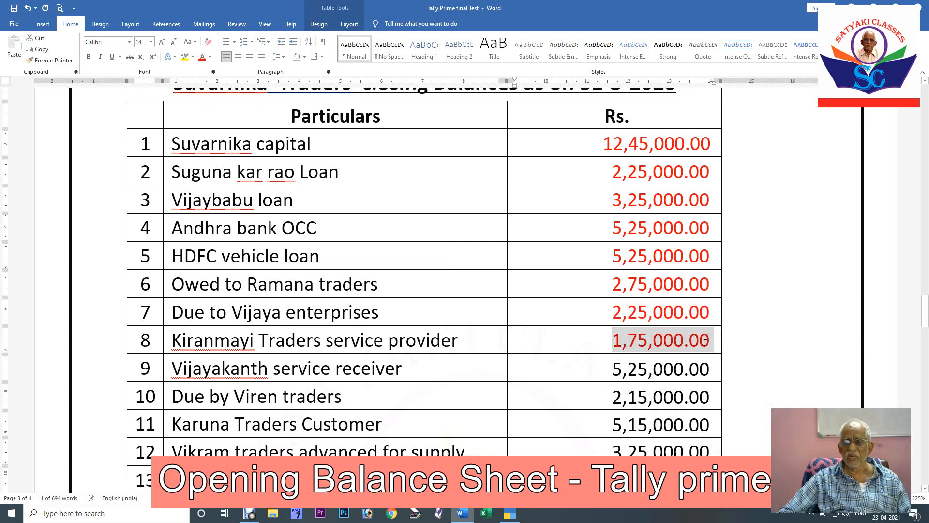
Return to TallyPrime and name the new ledger Kiran Mayi Traders A/c, without an alias.
{"action": "left_click", "coordinate": [514, 516]}
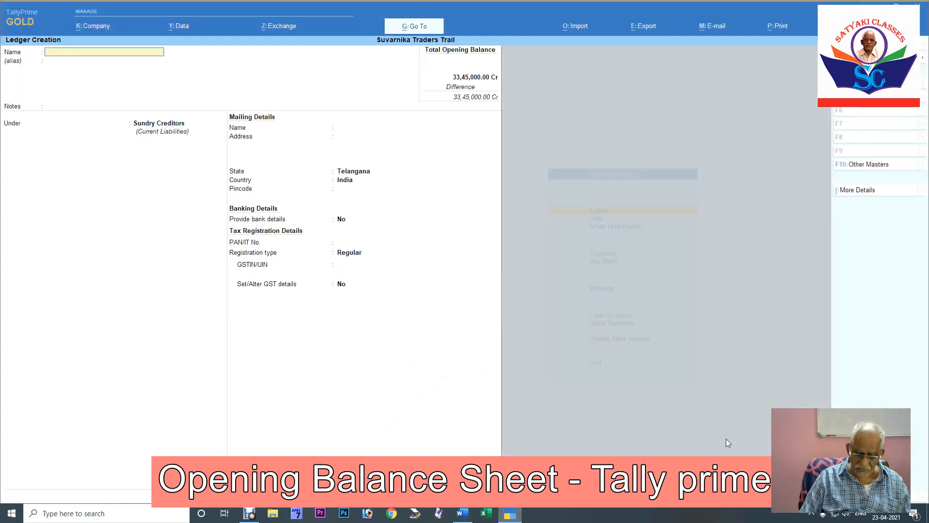
{"action": "type", "text": "Kiran"}
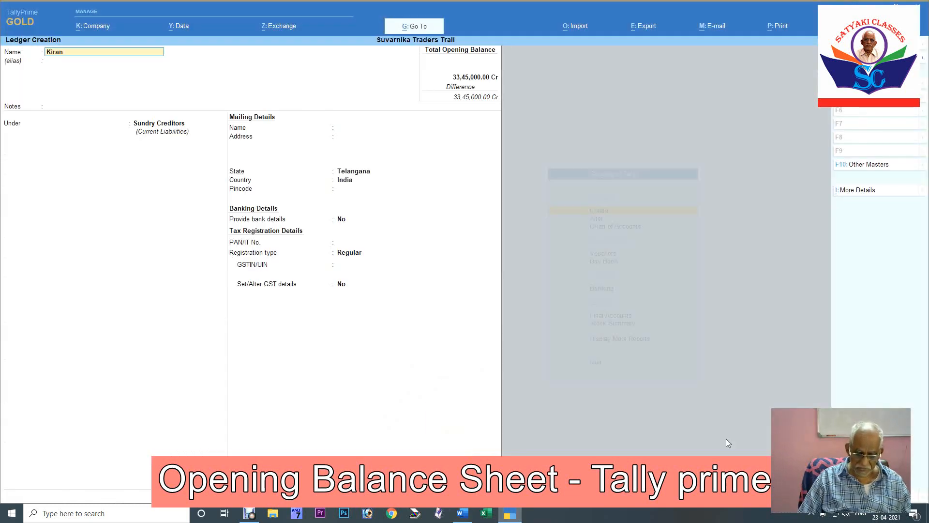
{"action": "type", "text": " Mayi"}
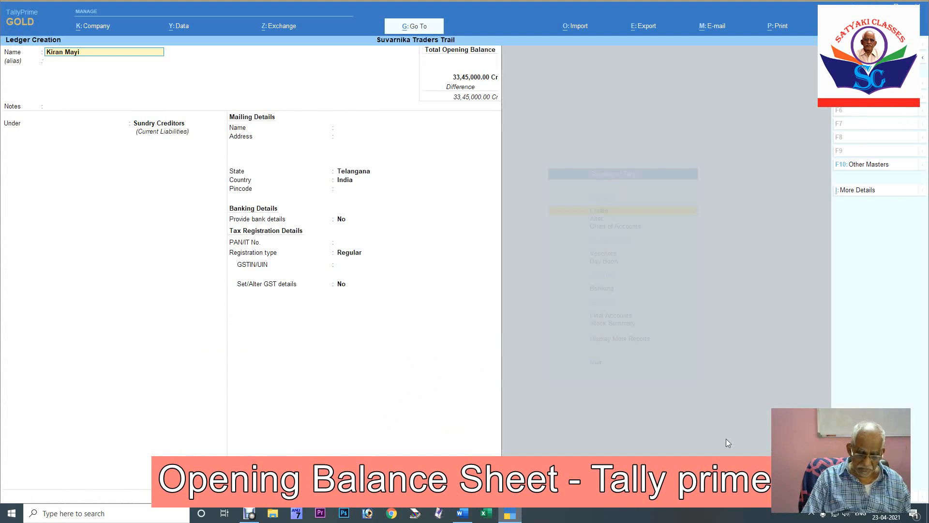
{"action": "type", "text": " Traders a"}
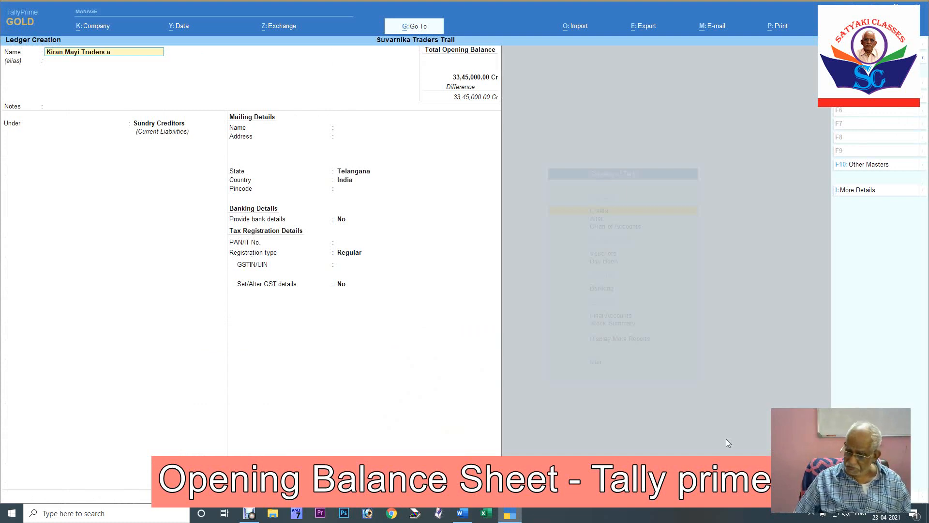
{"action": "type", "text": "/c"}
{"action": "key", "text": "Return"}
{"action": "key", "text": "Return"}
{"action": "key", "text": "Return"}
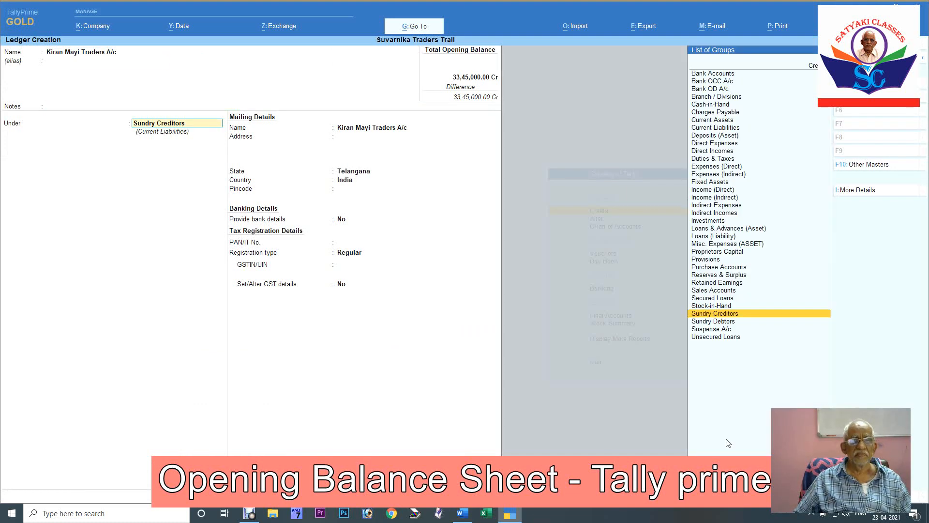
Keep the Kiran Mayi Traders A/c ledger under Sundry Creditors with the default mailing name, state Telangana and no bank details.
{"action": "key", "text": "Return"}
{"action": "key", "text": "Return"}
{"action": "key", "text": "Return"}
{"action": "key", "text": "Return"}
{"action": "key", "text": "Return"}
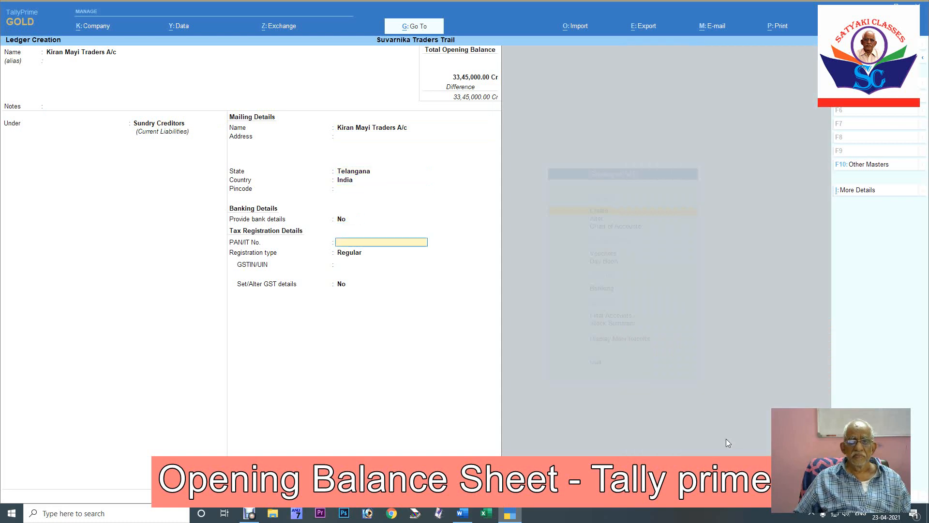
Keep the Kiran Mayi Traders A/c tax details at Regular without PAN or GSTIN, enter a 1,75,000.00 Cr opening balance, and save the ledger.
{"action": "key", "text": "Return"}
{"action": "key", "text": "Return"}
{"action": "key", "text": "Return"}
{"action": "key", "text": "Return"}
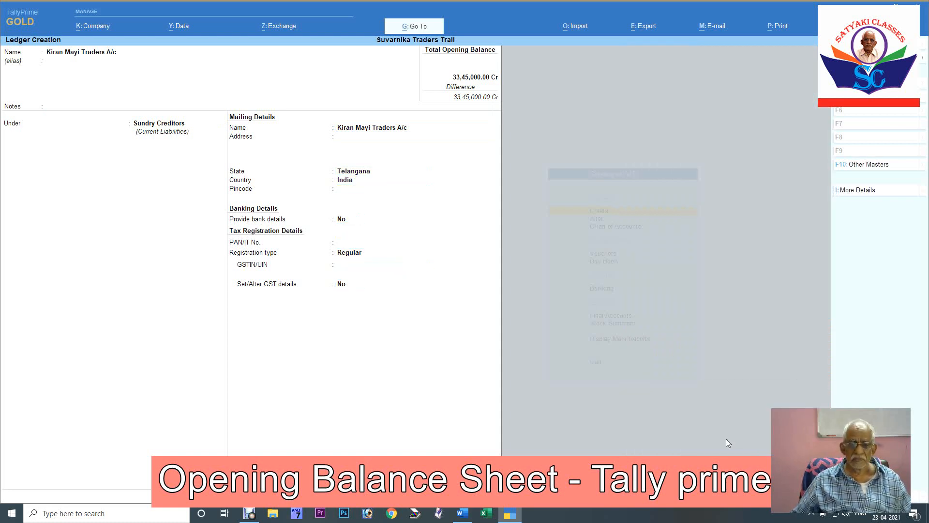
{"action": "key", "text": "Return"}
{"action": "key", "text": "Return"}
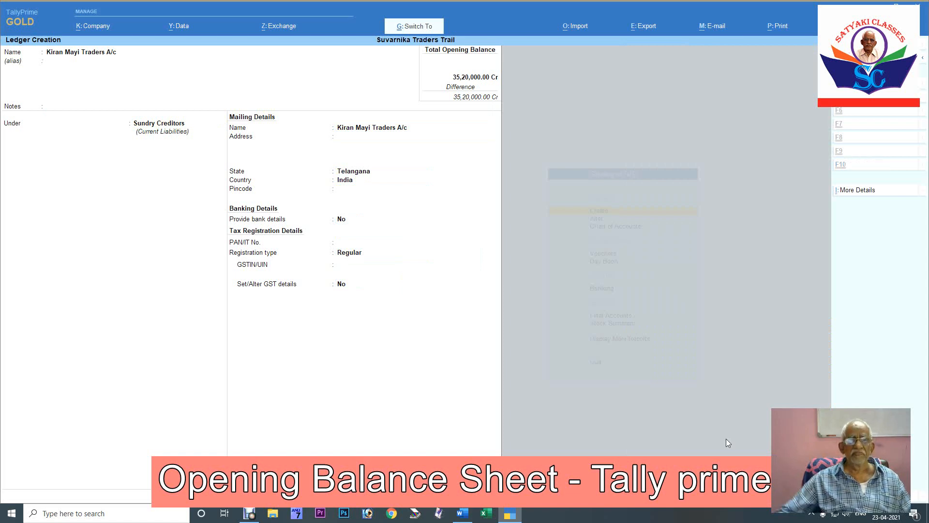
{"action": "key", "text": "Return"}
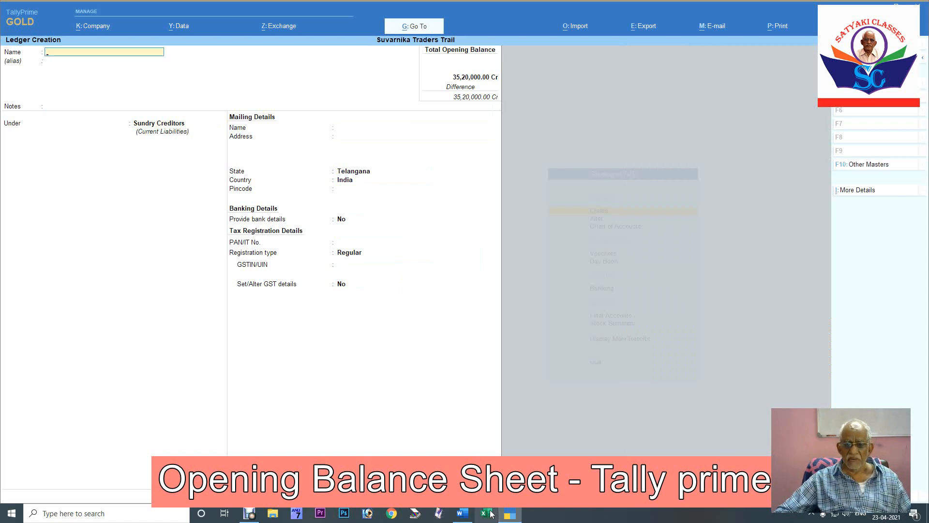
Switch to Word and colour the service receiver's 5,25,000.00 amount in row 9 red.
{"action": "left_click", "coordinate": [462, 513]}
{"action": "scroll", "coordinate": [860, 404], "scroll_direction": "down", "scroll_amount": 4}
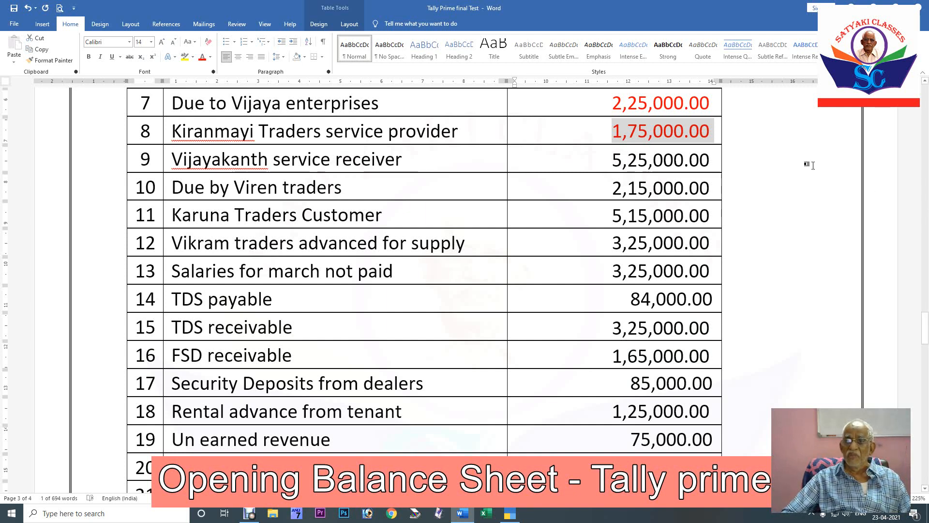
{"action": "left_click_drag", "start_coordinate": [613, 163], "coordinate": [699, 161]}
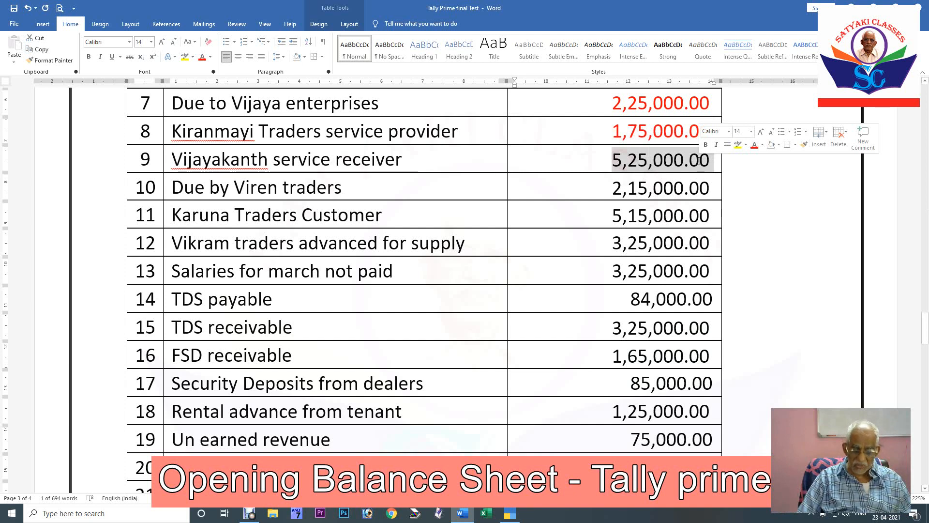
{"action": "left_click", "coordinate": [754, 144]}
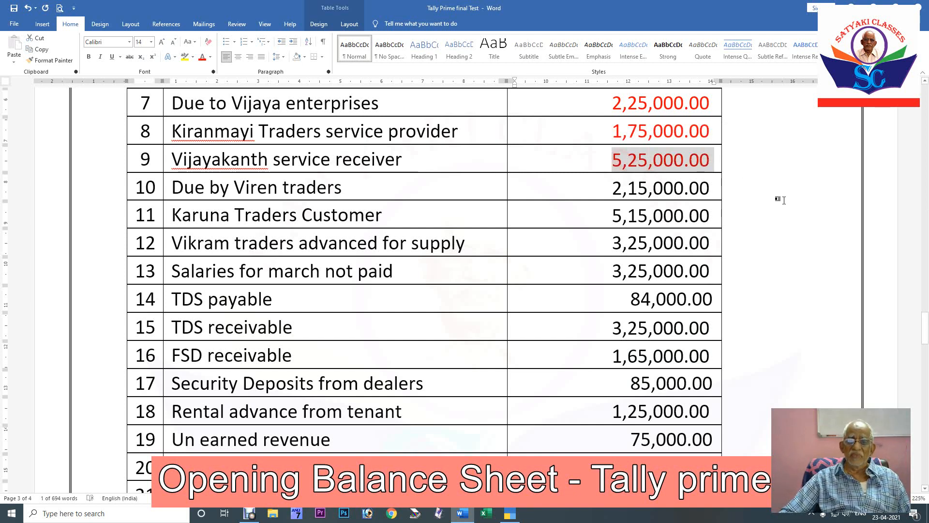
Return to TallyPrime and name the new ledger after the row 9 service receiver, followed by A/c, without an alias.
{"action": "left_click", "coordinate": [510, 517]}
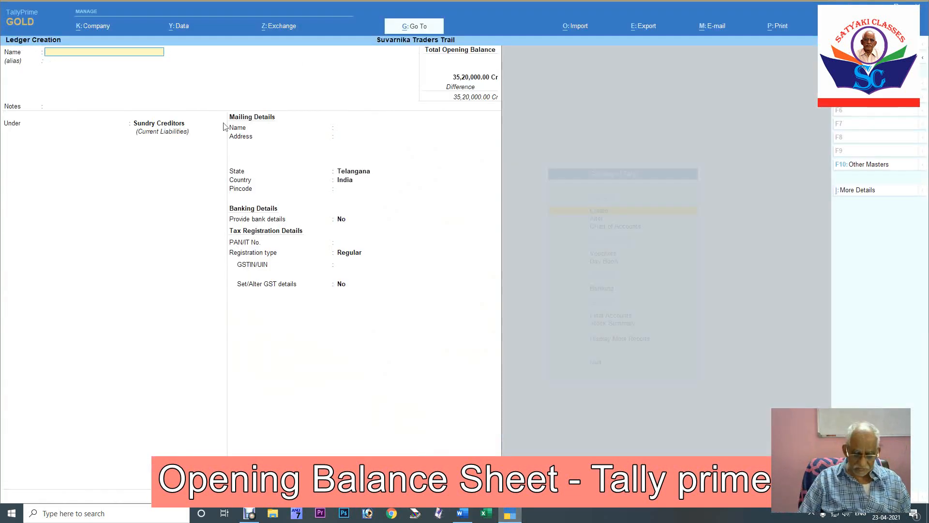
{"action": "type", "text": "Vija"}
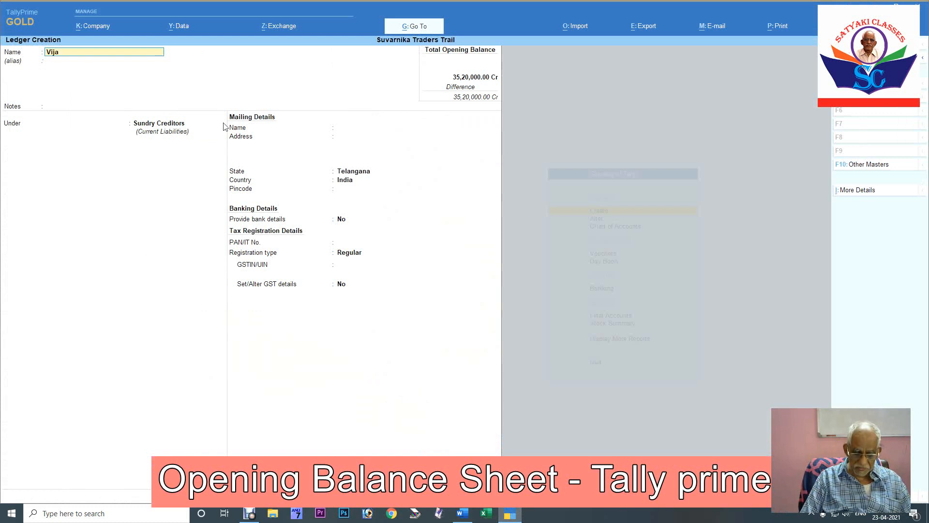
{"action": "type", "text": "ya Kanth"}
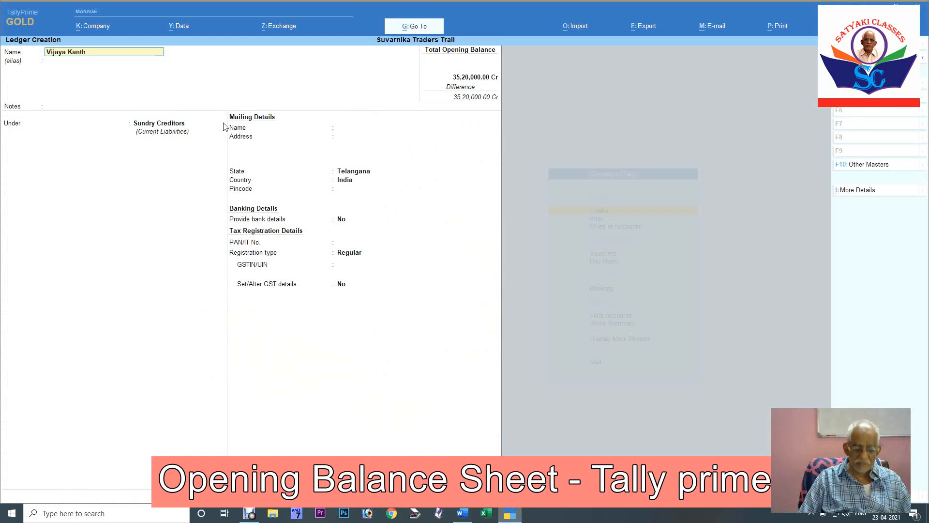
{"action": "type", "text": " A/"}
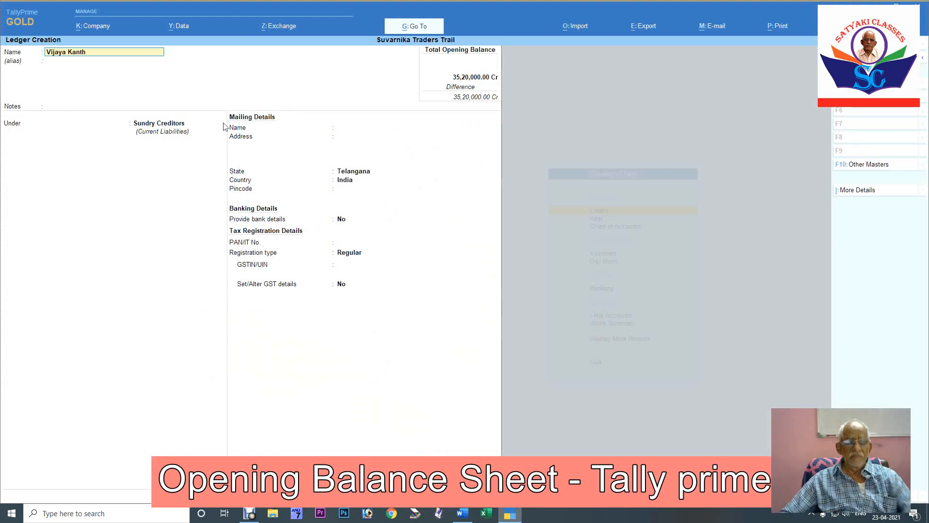
{"action": "type", "text": "c"}
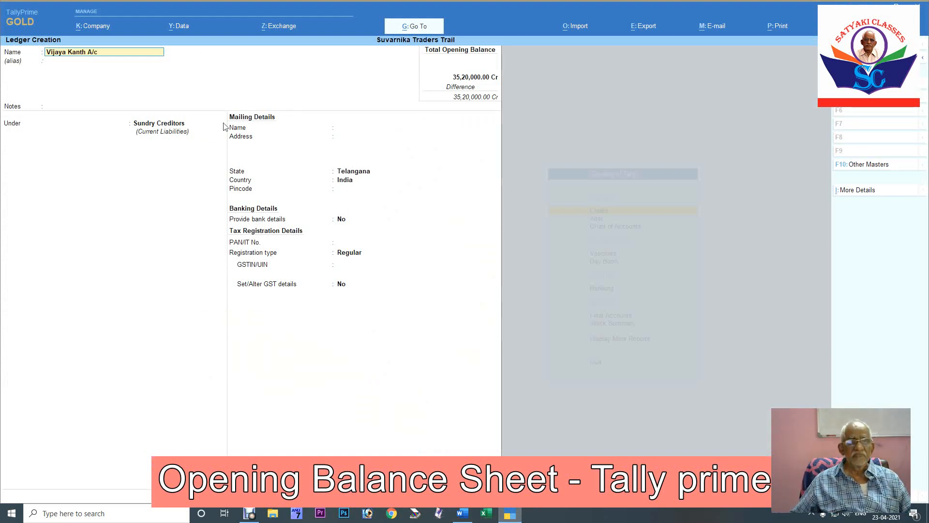
{"action": "key", "text": "Return"}
{"action": "key", "text": "Return"}
{"action": "key", "text": "Return"}
Place the service receiver's ledger under Sundry Debtors, keeping the default mailing name, blank address, state Telangana and no bank details.
{"action": "type", "text": "Sun"}
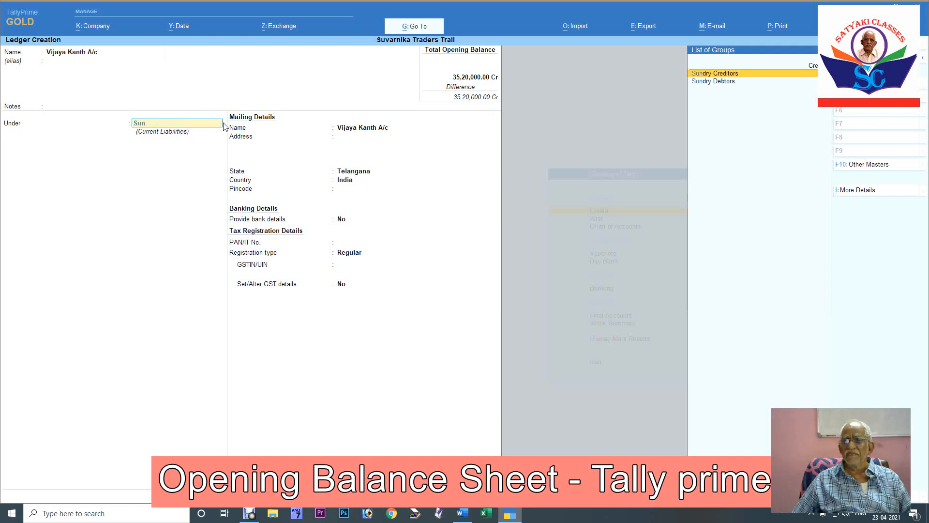
{"action": "key", "text": "Down"}
{"action": "key", "text": "Return"}
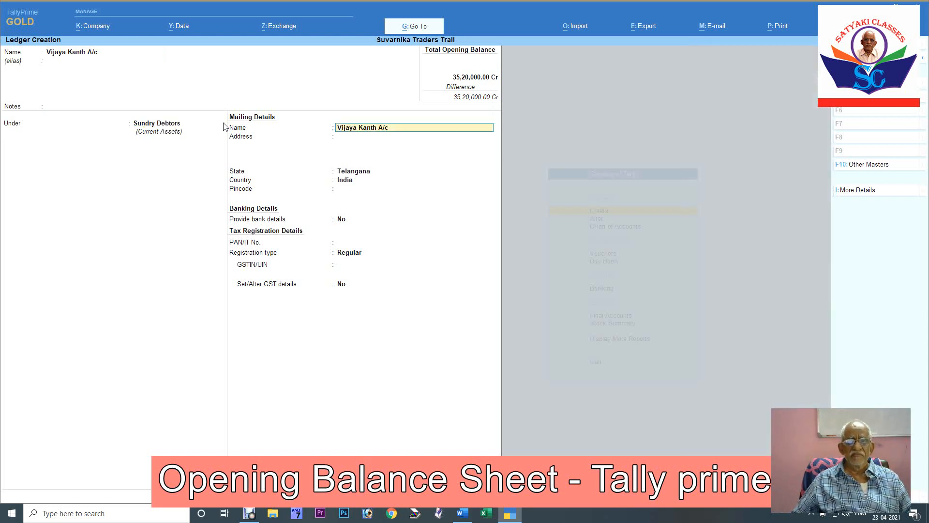
{"action": "key", "text": "Return"}
{"action": "key", "text": "Return"}
{"action": "key", "text": "Return"}
{"action": "key", "text": "Return"}
Keep the service receiver's tax details at Regular without PAN or GSTIN, enter a 5,25,000.00 Dr opening balance, and save the ledger.
{"action": "key", "text": "Return"}
{"action": "key", "text": "Return"}
{"action": "key", "text": "Return"}
{"action": "key", "text": "Return"}
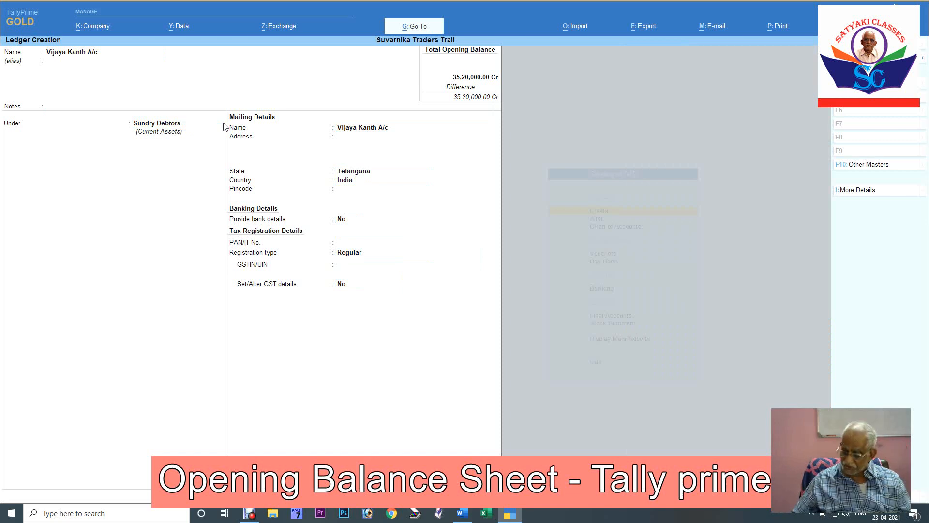
{"action": "key", "text": "Return"}
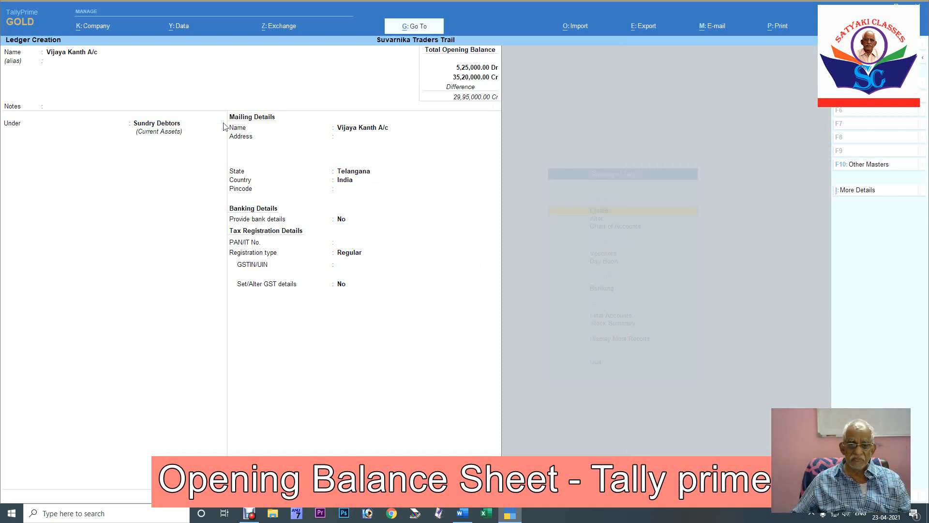
{"action": "key", "text": "ctrl"}
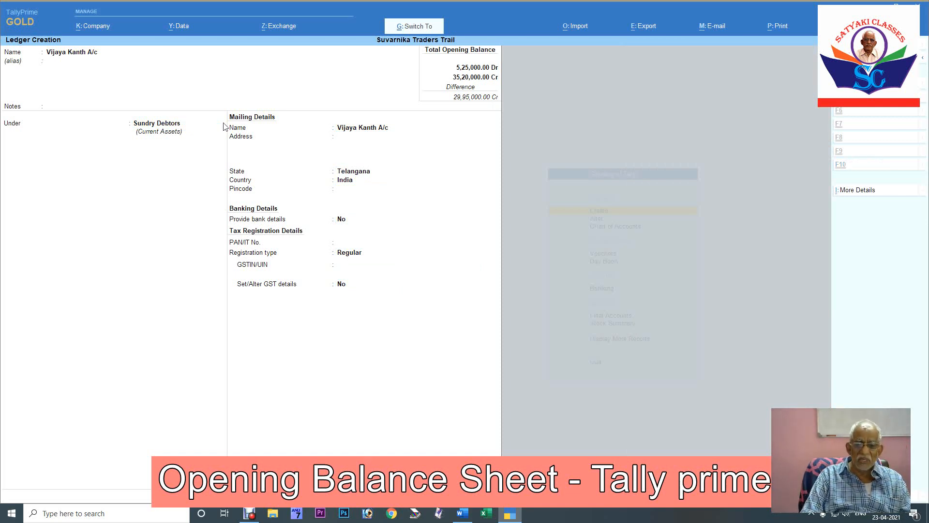
{"action": "key", "text": "ctrl+a"}
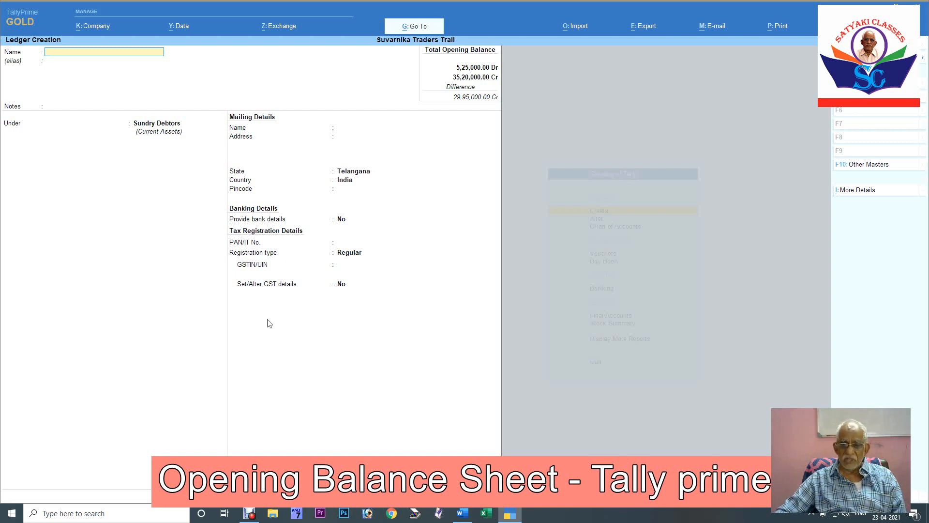
Switch to Word and colour the 2,15,000.00 amount due by Viren traders in row 10 red.
{"action": "left_click", "coordinate": [462, 515]}
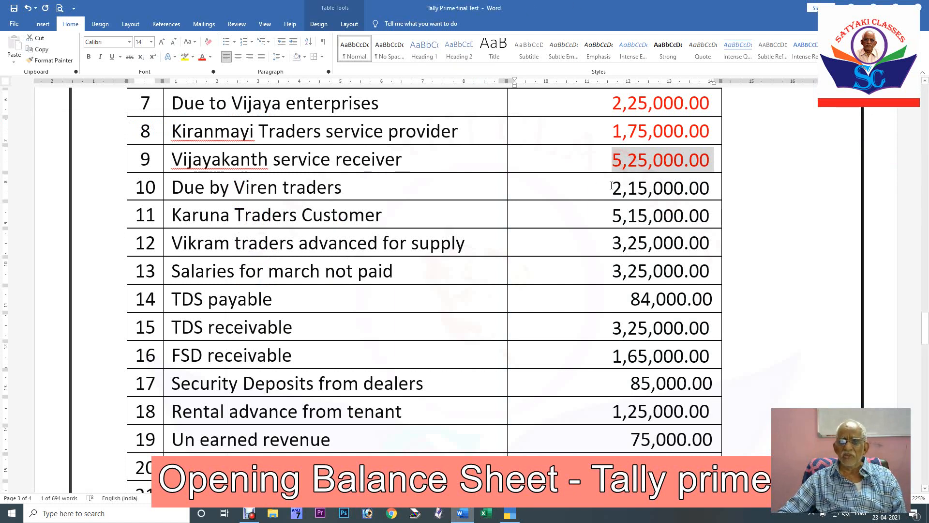
{"action": "left_click_drag", "start_coordinate": [612, 188], "coordinate": [700, 185]}
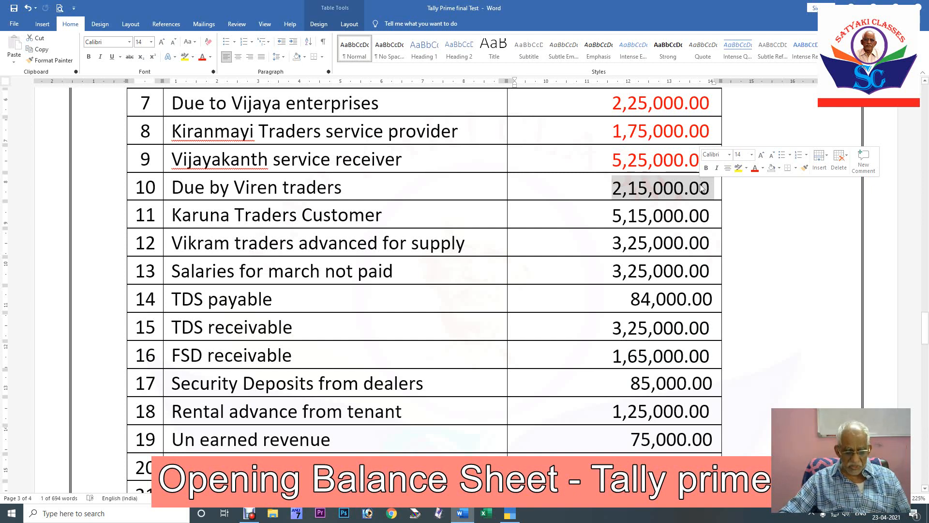
{"action": "left_click", "coordinate": [212, 58]}
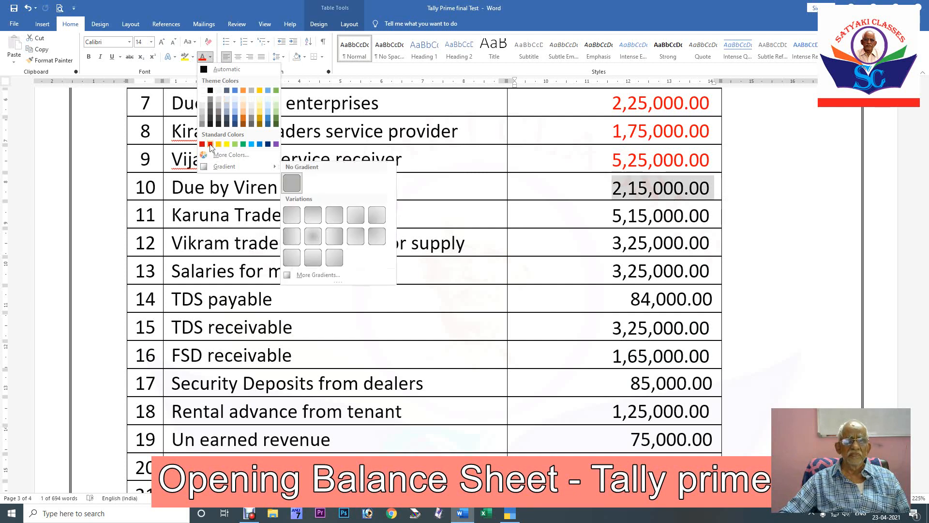
{"action": "left_click", "coordinate": [210, 144]}
{"action": "left_click", "coordinate": [735, 215]}
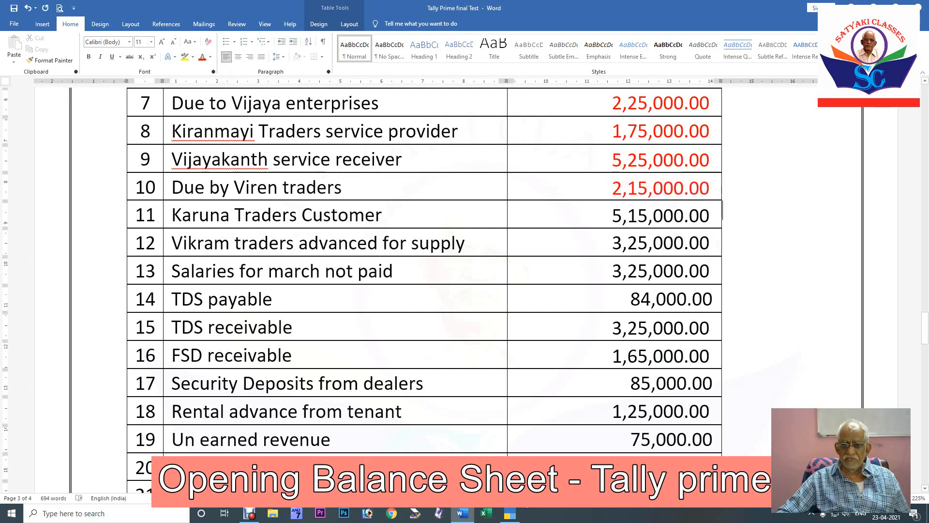
Return to TallyPrime, name the new ledger Viren Traders A/c without an alias, and keep it under Sundry Debtors.
{"action": "left_click", "coordinate": [510, 514]}
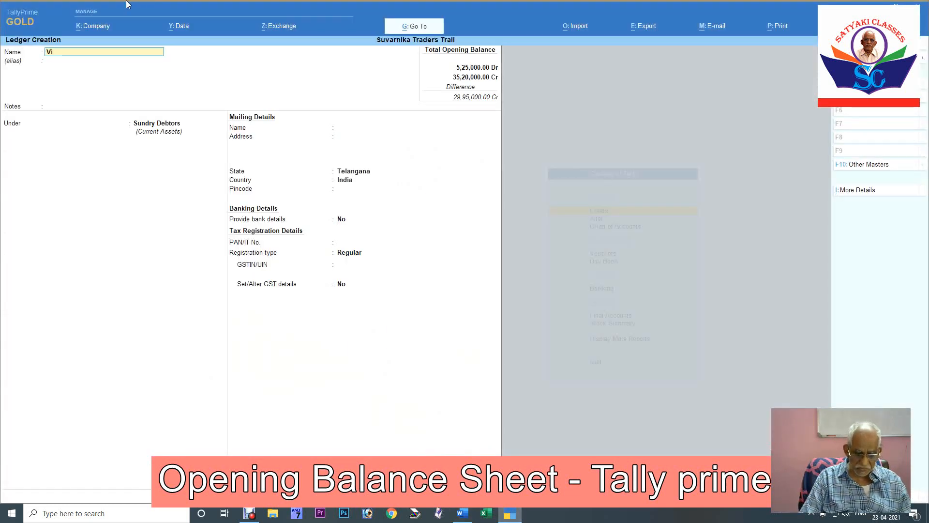
{"action": "type", "text": "Viren Trad"}
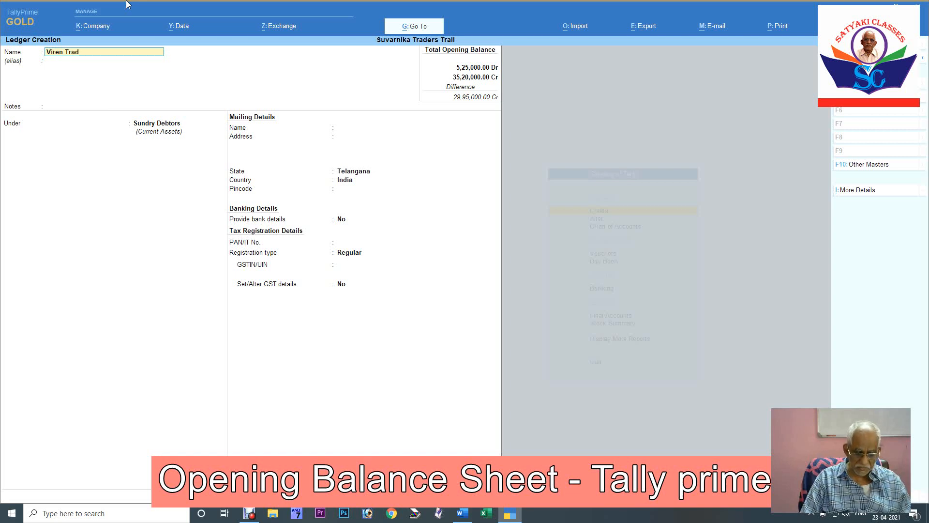
{"action": "type", "text": "ers a"}
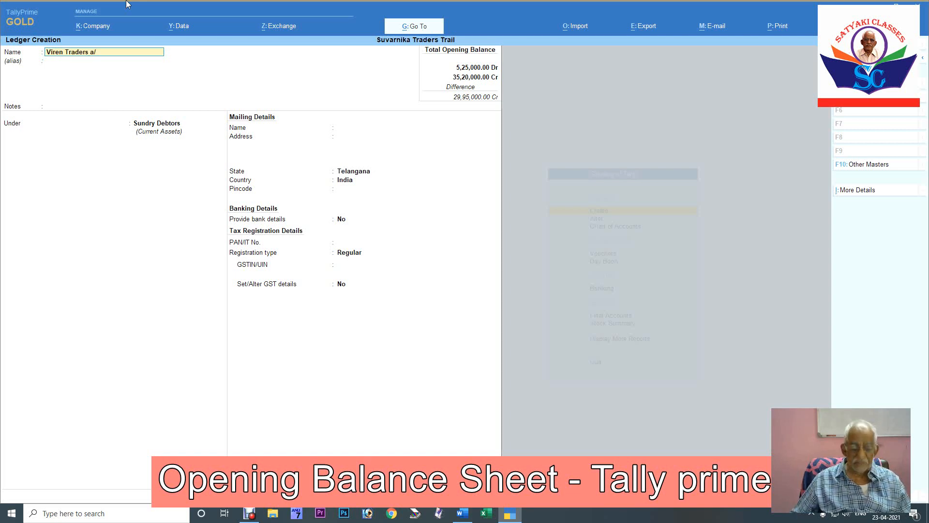
{"action": "type", "text": "/c"}
{"action": "key", "text": "Return"}
{"action": "key", "text": "Return"}
{"action": "key", "text": "Return"}
{"action": "key", "text": "Return"}
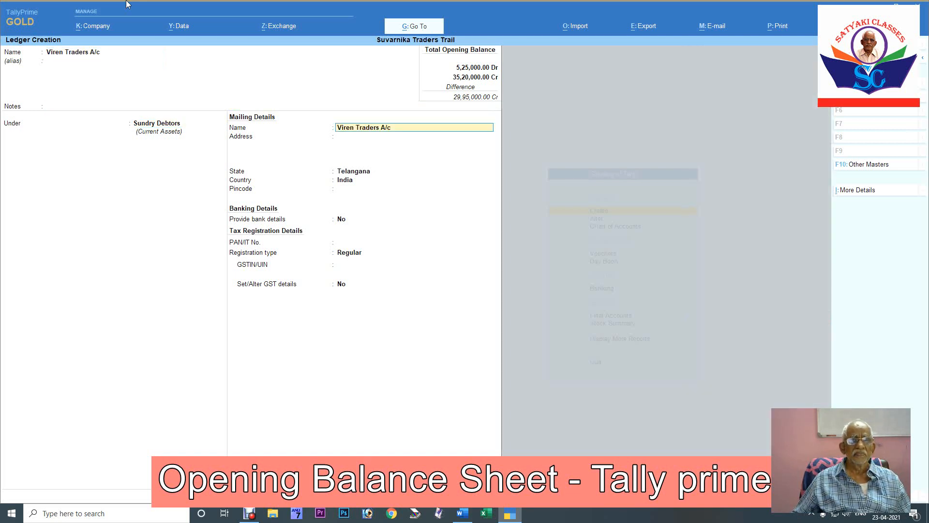
Keep the default mailing, bank and Regular tax details for Viren Traders, enter a 2,15,000.00 Dr opening balance, and save the ledger.
{"action": "key", "text": "Return"}
{"action": "key", "text": "Return"}
{"action": "key", "text": "Return"}
{"action": "key", "text": "Return"}
{"action": "key", "text": "Return"}
{"action": "key", "text": "Return"}
{"action": "key", "text": "Return"}
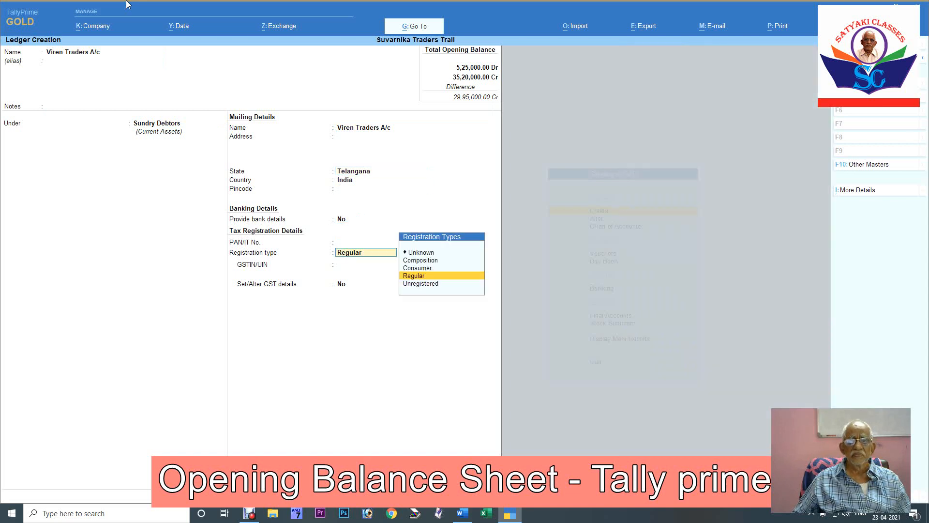
{"action": "key", "text": "Return"}
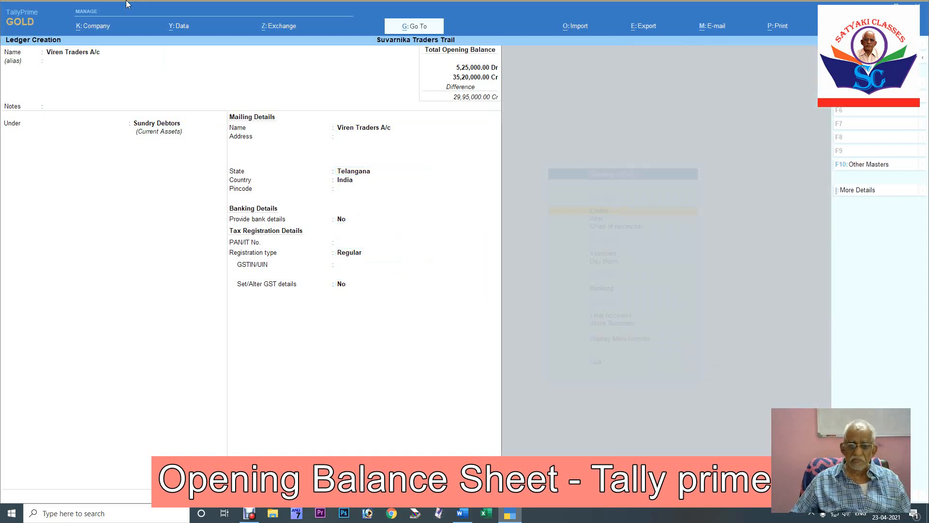
{"action": "key", "text": "Return"}
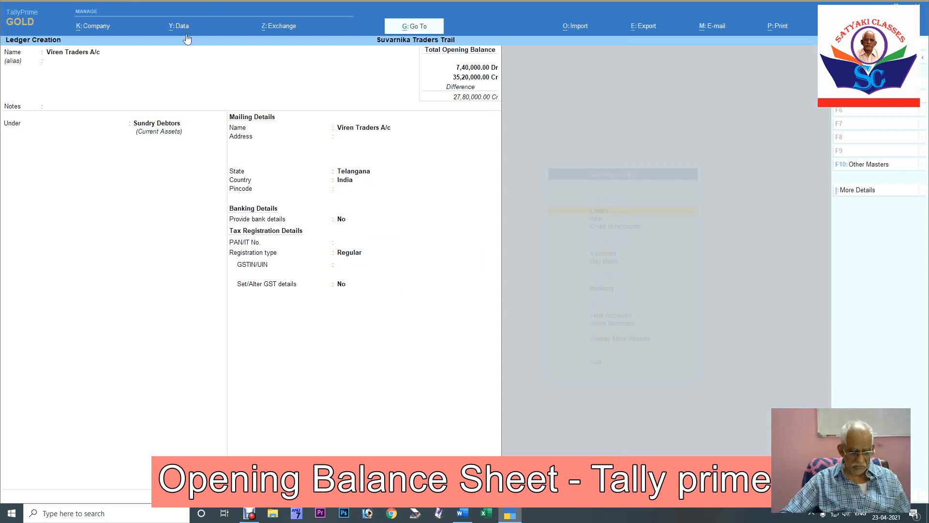
{"action": "key", "text": "ctrl+a"}
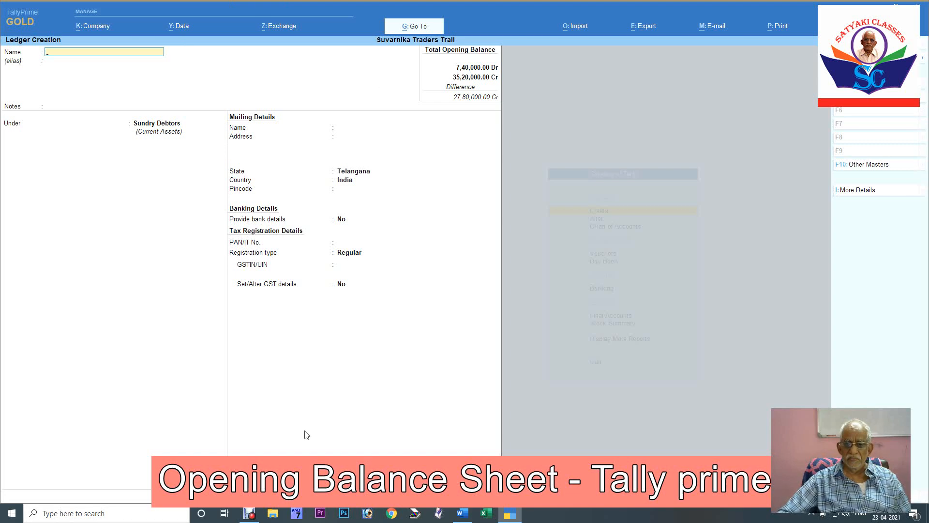
Switch to Word and select the 5,15,000.00 amount for Karuna Traders Customer in row 11.
{"action": "left_click", "coordinate": [462, 514]}
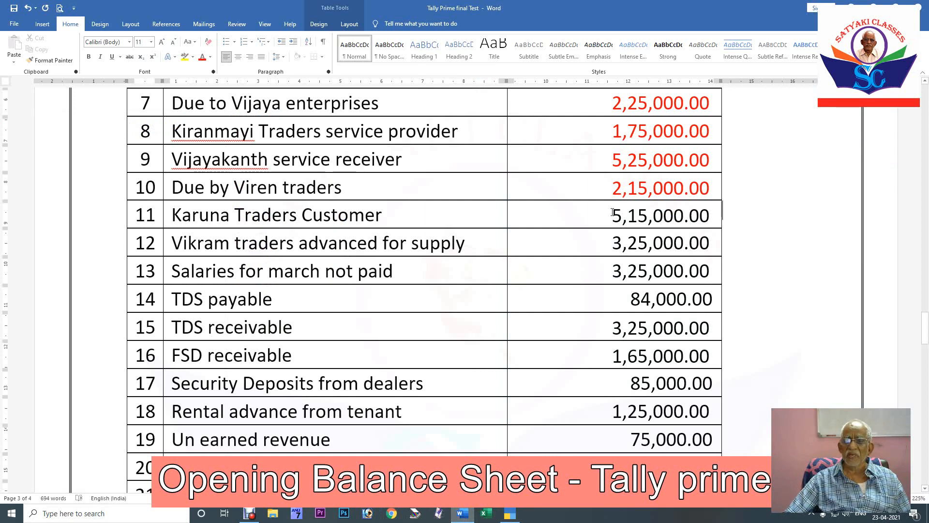
{"action": "left_click_drag", "start_coordinate": [609, 214], "coordinate": [714, 218]}
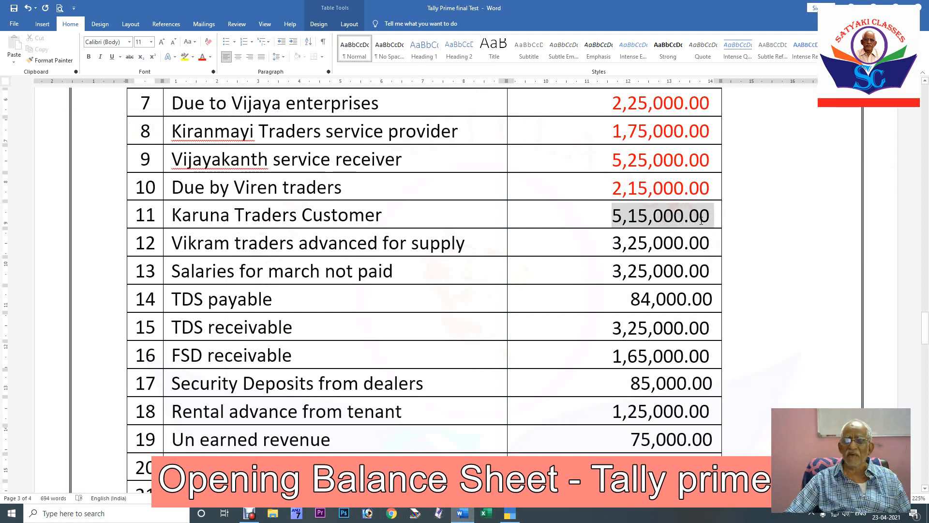
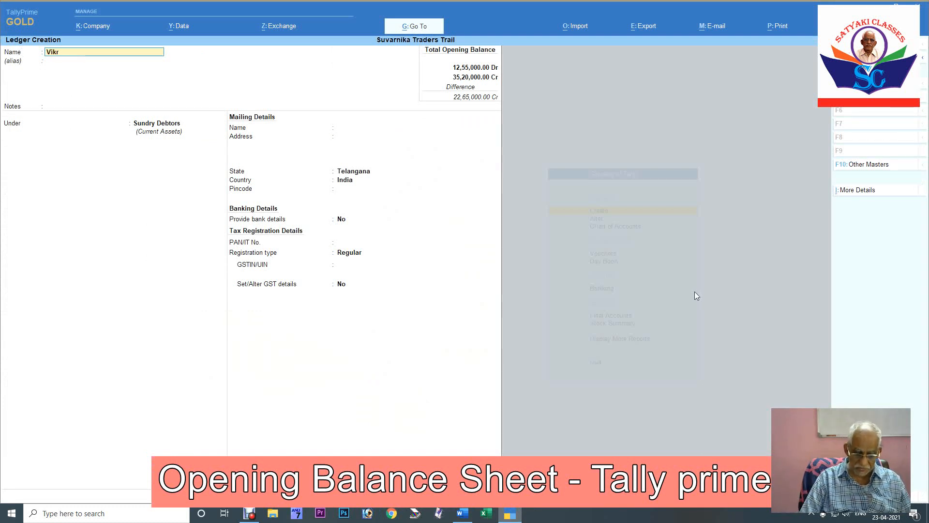
Complete the new TallyPrime ledger's name as Vikram Traders A/c without an alias and place it under Current Liabilities.
{"action": "type", "text": "trade"}
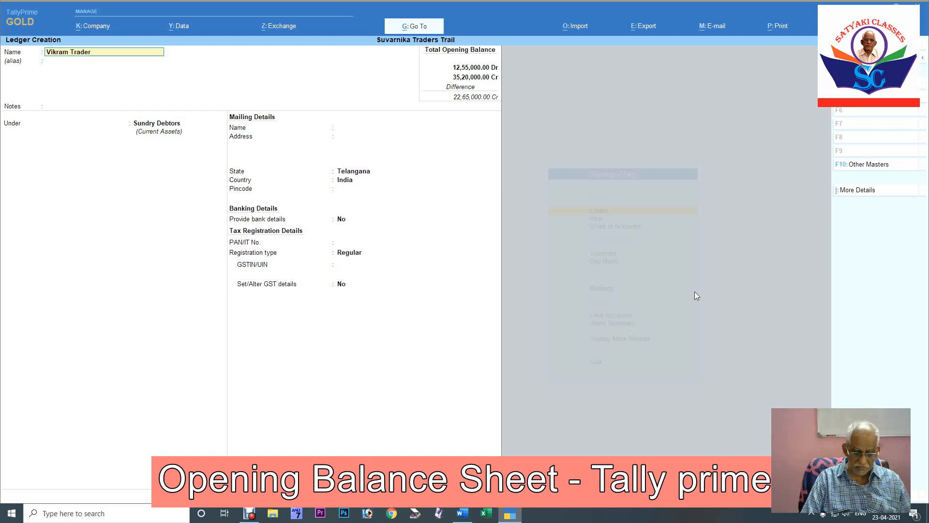
{"action": "type", "text": "rs a/c"}
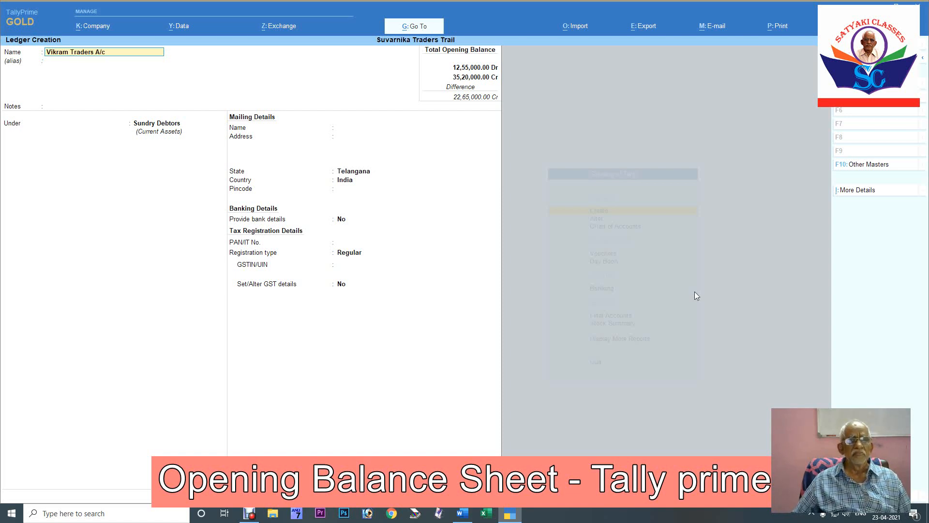
{"action": "key", "text": "Return"}
{"action": "key", "text": "Return"}
{"action": "key", "text": "Return"}
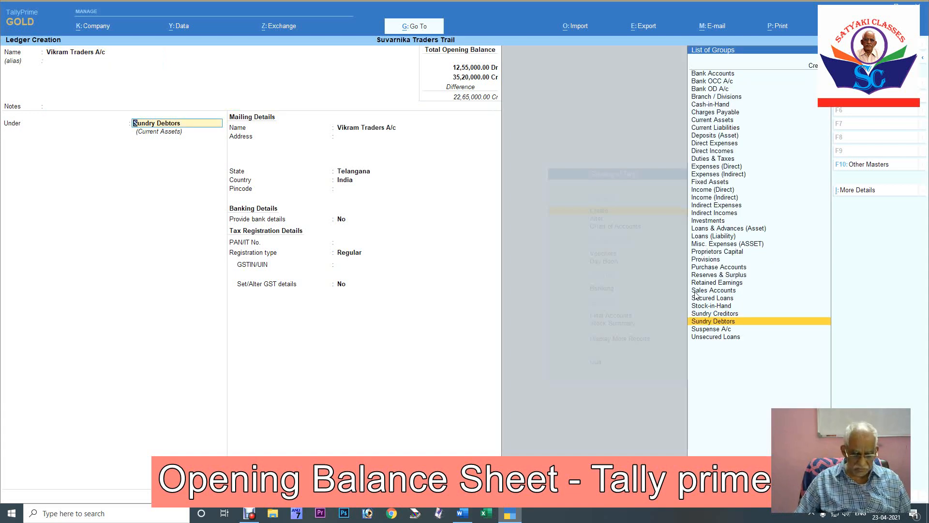
{"action": "type", "text": "Curr"}
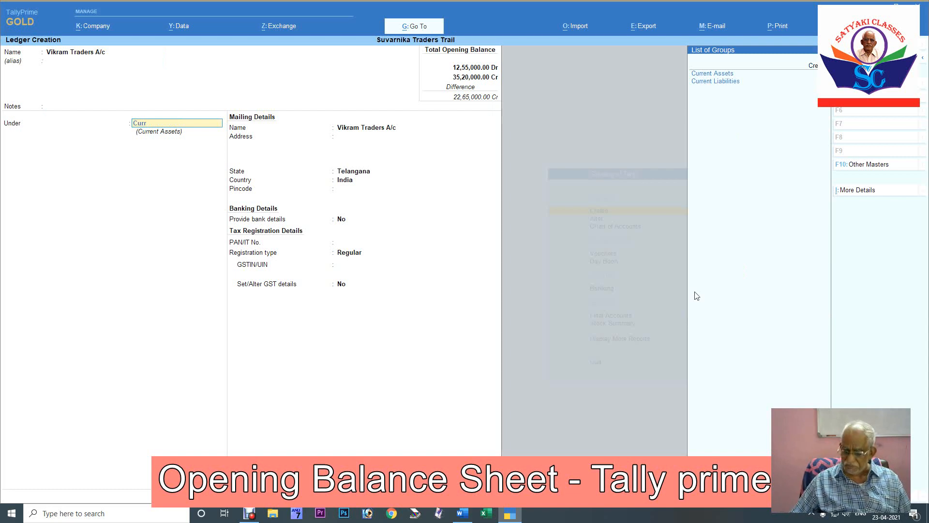
{"action": "key", "text": "Down"}
{"action": "key", "text": "Down"}
{"action": "key", "text": "Return"}
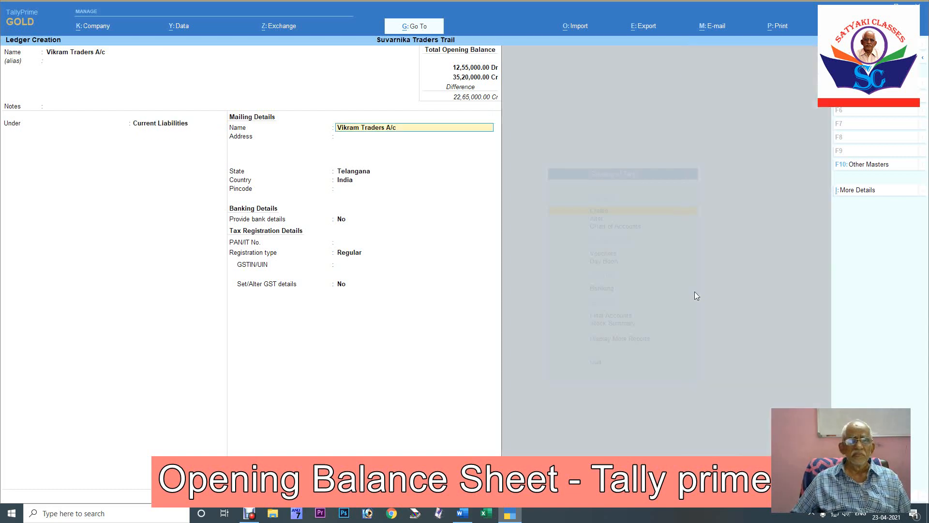
Keep the default mailing, bank and Regular tax details for Vikram Traders, enter a 3,25,000.00 Cr opening balance, and save the ledger.
{"action": "key", "text": "Return"}
{"action": "key", "text": "Return"}
{"action": "key", "text": "Return"}
{"action": "key", "text": "Return"}
{"action": "key", "text": "Return"}
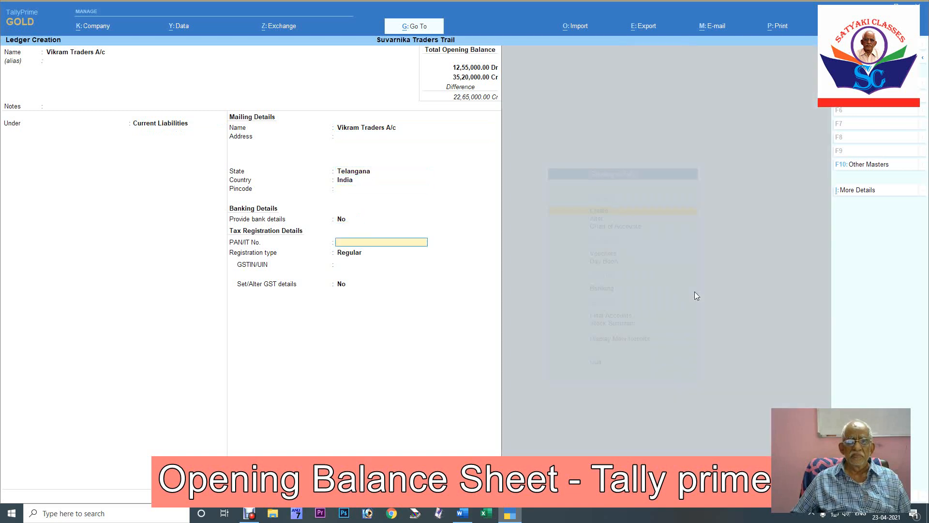
{"action": "key", "text": "Return"}
{"action": "key", "text": "Return"}
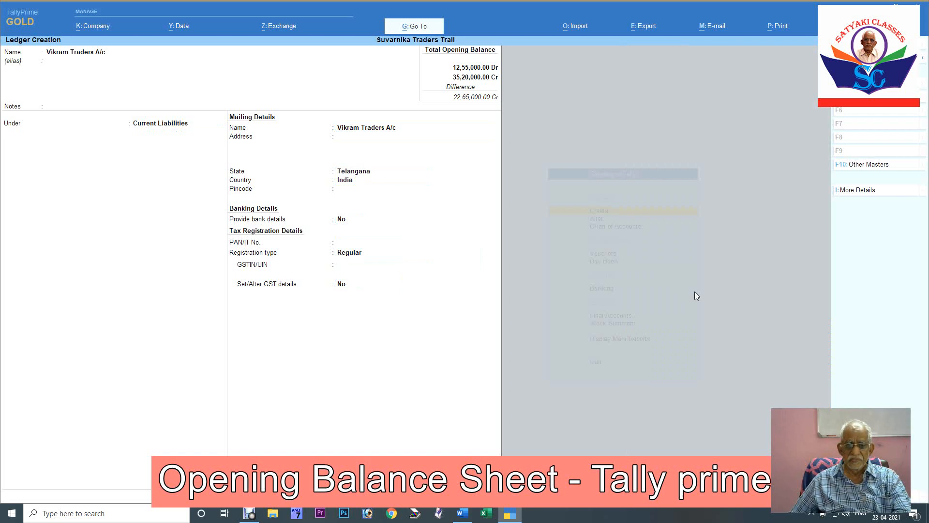
{"action": "key", "text": "Return"}
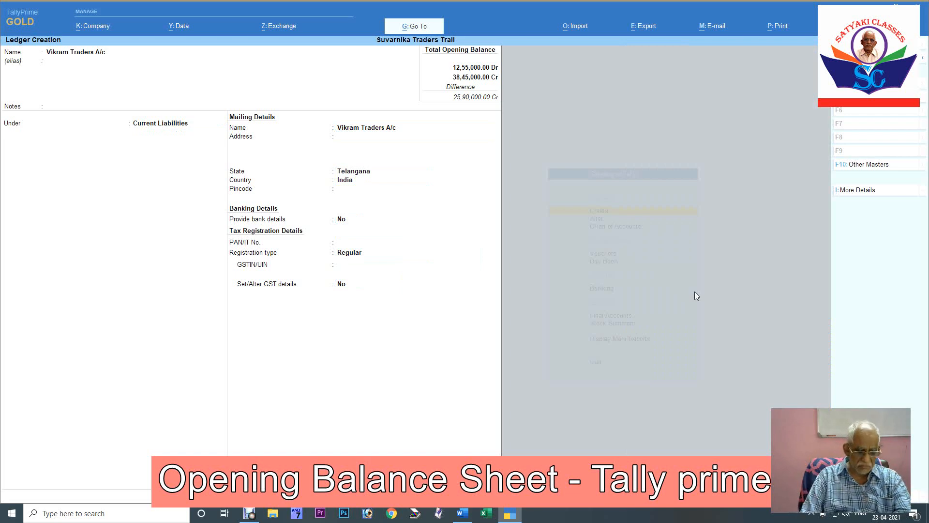
{"action": "key", "text": "ctrl"}
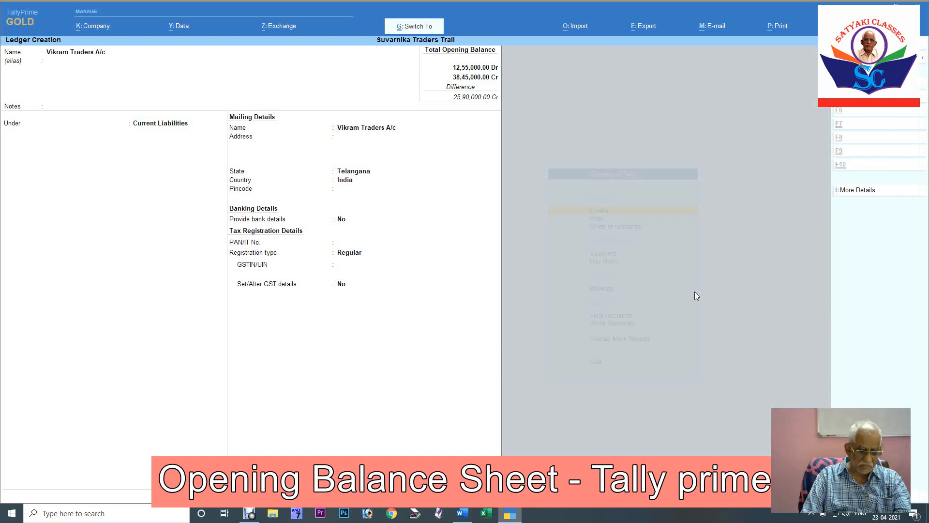
{"action": "key", "text": "ctrl+a"}
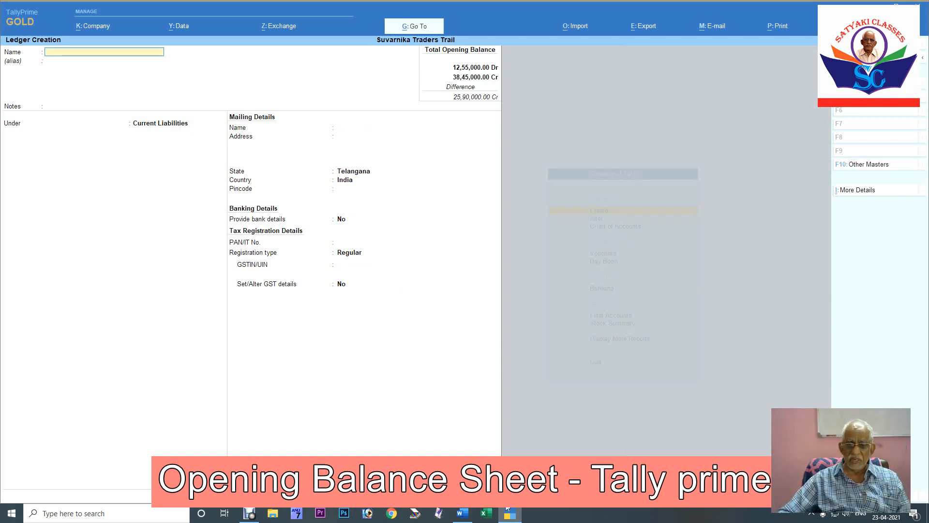
Switch to Word and colour the 3,25,000.00 amount for Salaries for march not paid in row 13 red.
{"action": "left_click", "coordinate": [462, 514]}
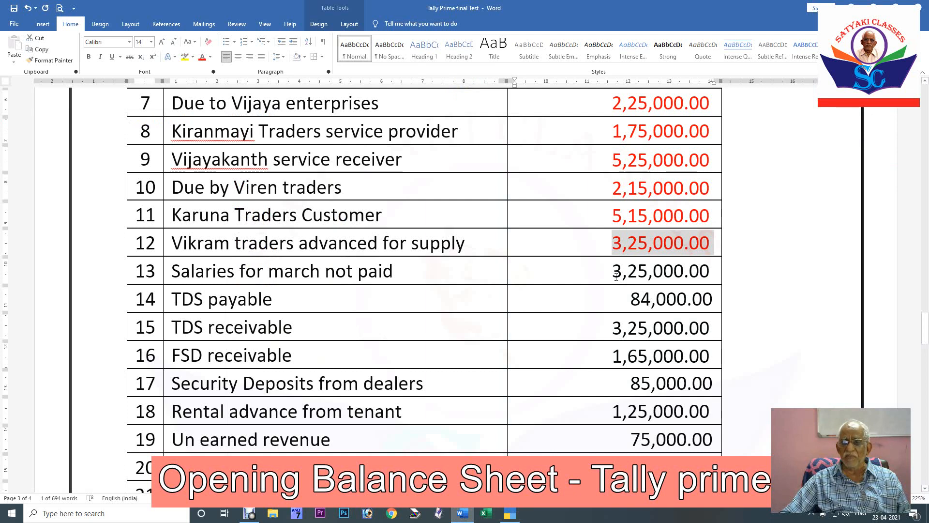
{"action": "left_click_drag", "start_coordinate": [613, 272], "coordinate": [703, 276]}
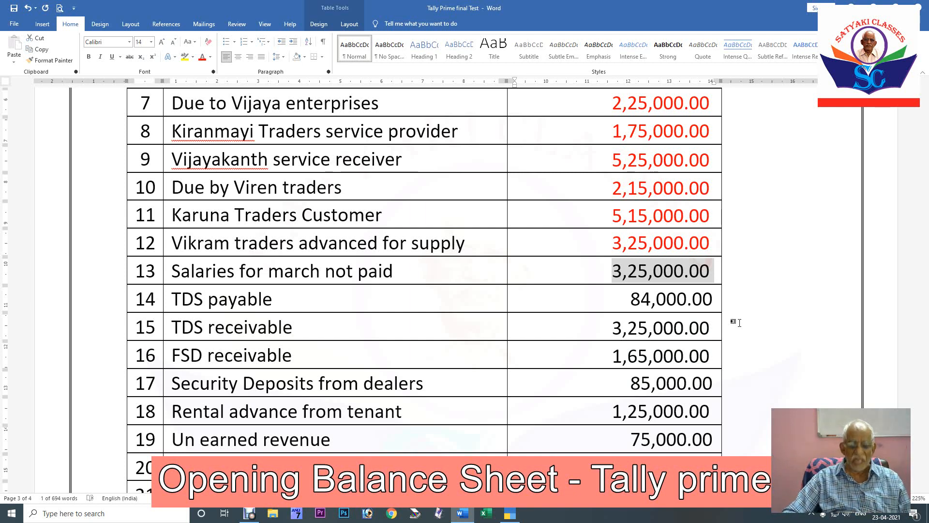
{"action": "key", "text": "F4"}
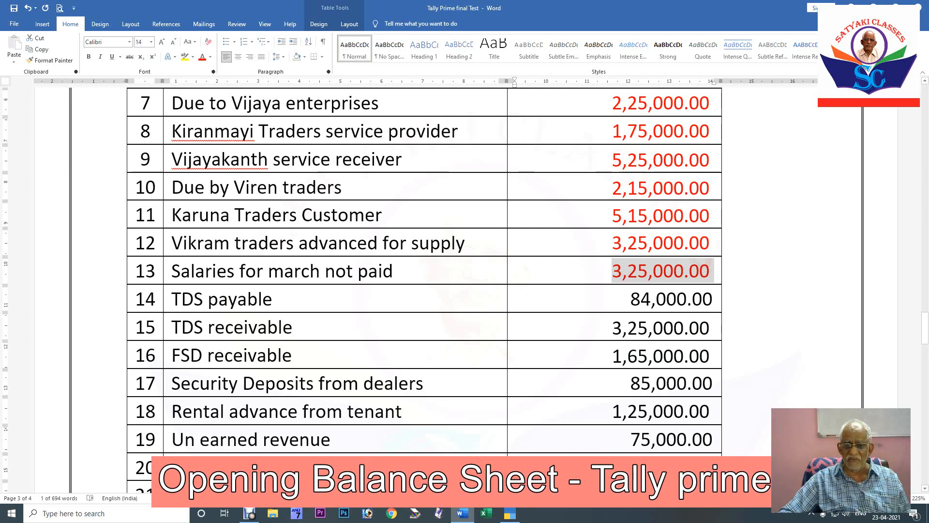
Return to TallyPrime, name the new ledger Salaries Payable A/c without an alias, and keep it under Current Liabilities.
{"action": "left_click", "coordinate": [509, 514]}
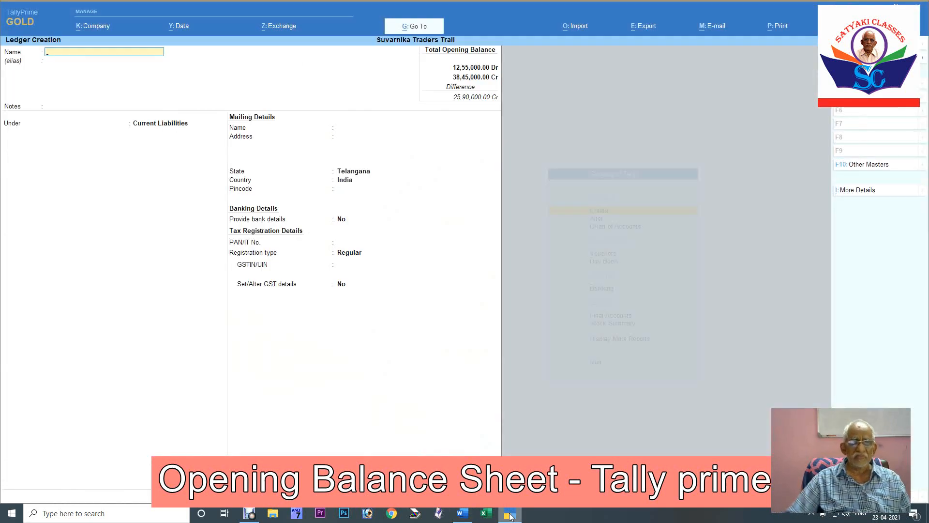
{"action": "type", "text": "Salar"}
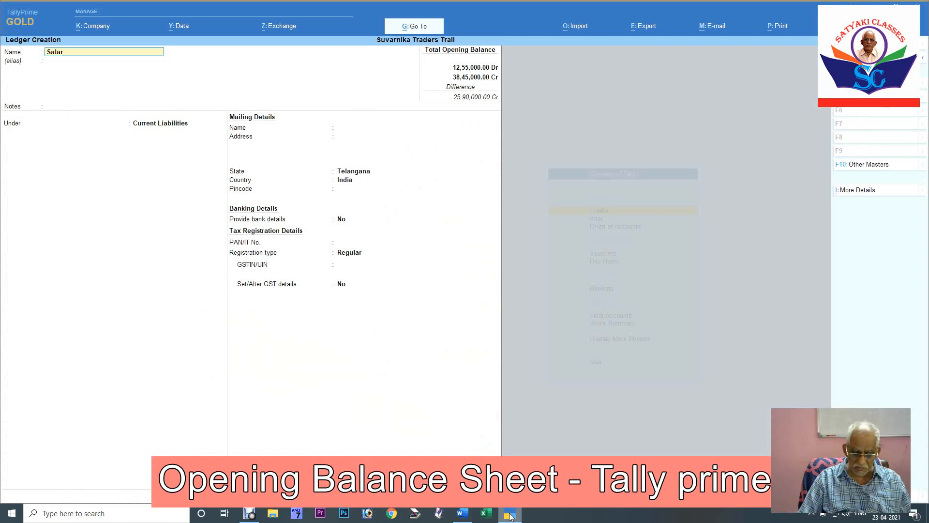
{"action": "type", "text": "ies Paya"}
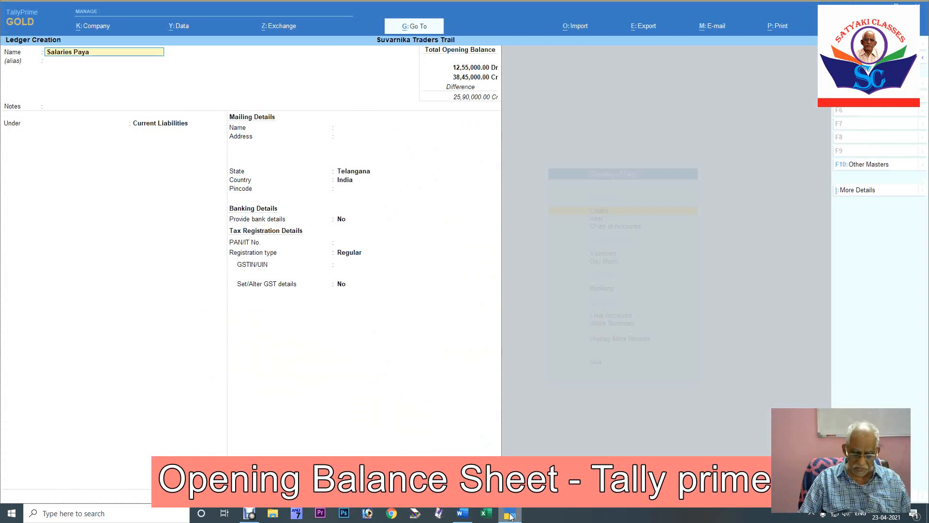
{"action": "type", "text": "ble a/c"}
{"action": "key", "text": "Return"}
{"action": "key", "text": "Return"}
{"action": "key", "text": "Return"}
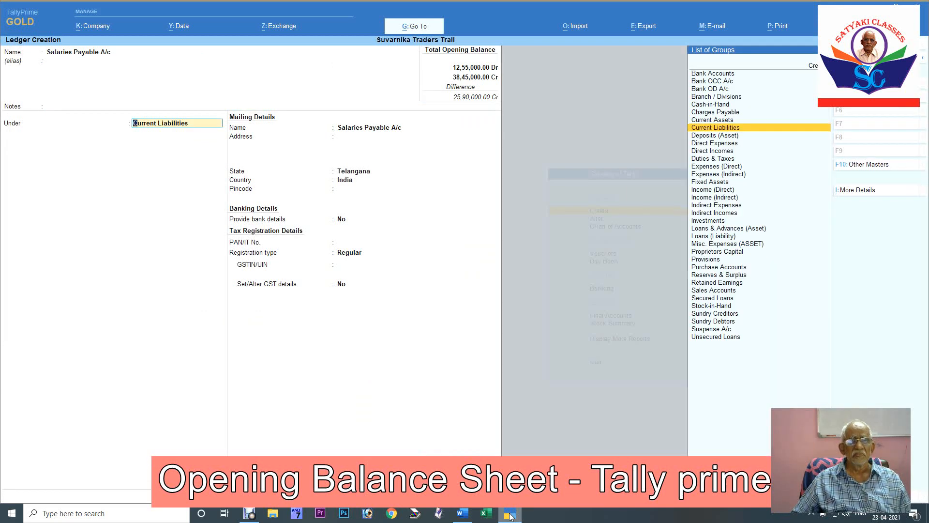
{"action": "key", "text": "Return"}
Keep the default mailing, bank and Regular tax details for Salaries Payable, enter a 3,25,000.00 Cr opening balance, and save the ledger.
{"action": "key", "text": "Return"}
{"action": "key", "text": "Return"}
{"action": "key", "text": "Return"}
{"action": "key", "text": "Return"}
{"action": "key", "text": "Return"}
{"action": "key", "text": "Return"}
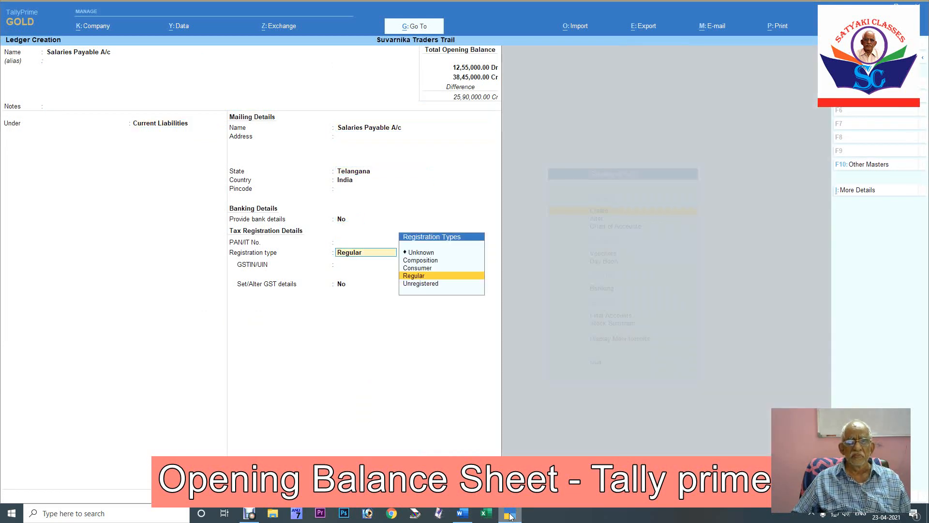
{"action": "key", "text": "Return"}
{"action": "key", "text": "Return"}
{"action": "key", "text": "Return"}
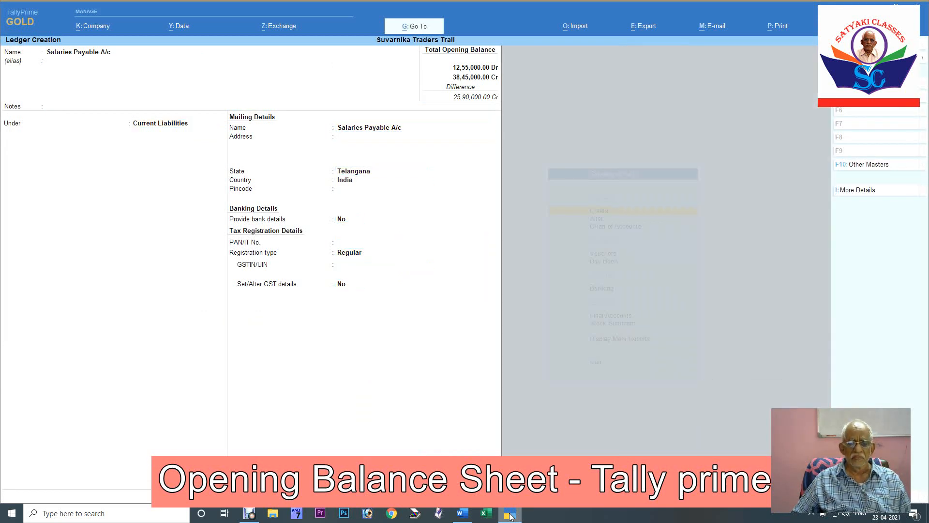
{"action": "key", "text": "Return"}
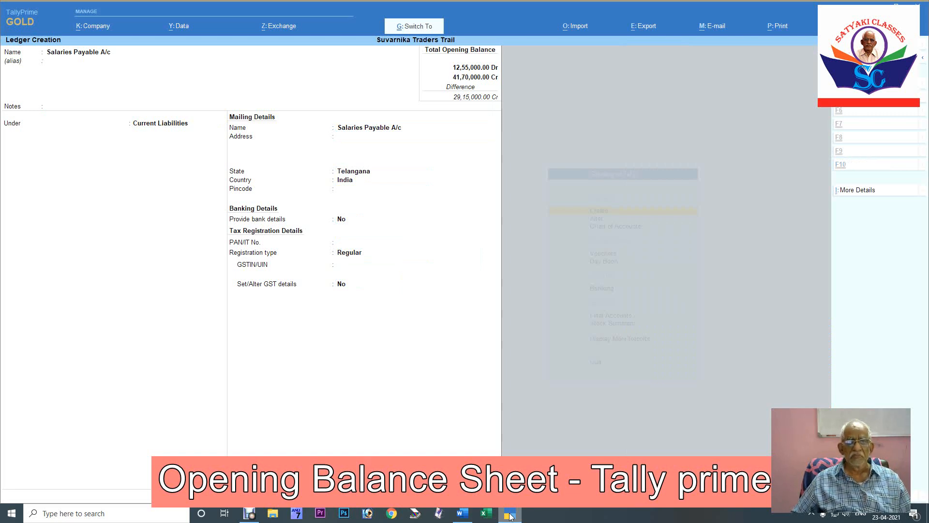
{"action": "key", "text": "ctrl+a"}
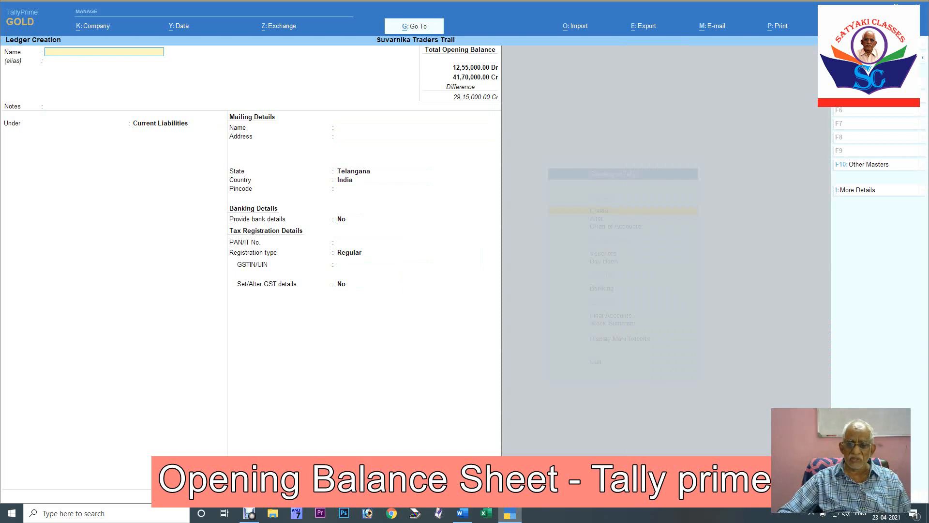
Switch to Word and colour the 84,000.00 TDS payable amount in row 14 red.
{"action": "left_click", "coordinate": [462, 513]}
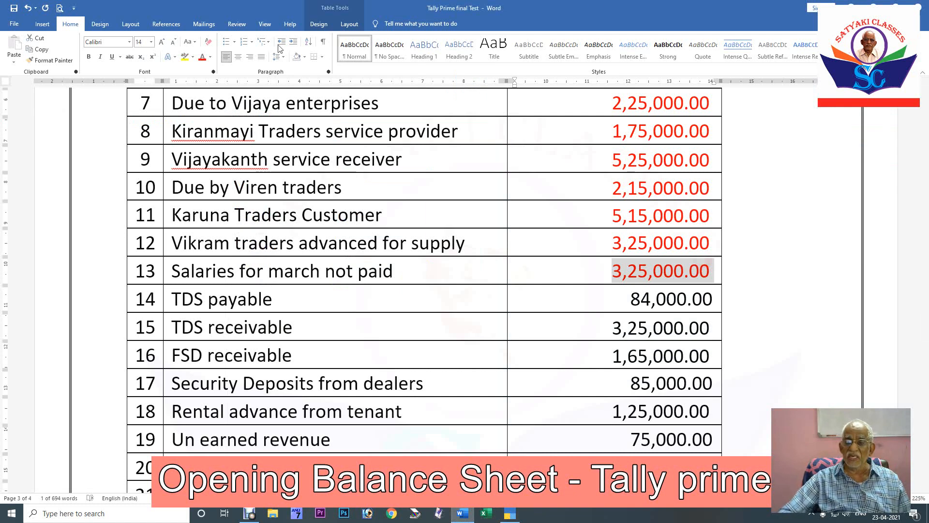
{"action": "left_click_drag", "start_coordinate": [630, 297], "coordinate": [706, 299]}
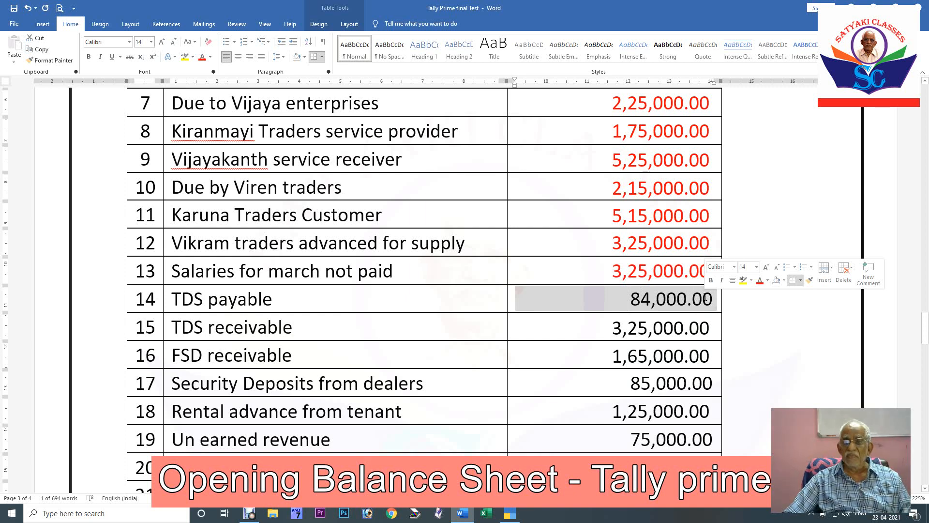
{"action": "key", "text": "ctrl+y"}
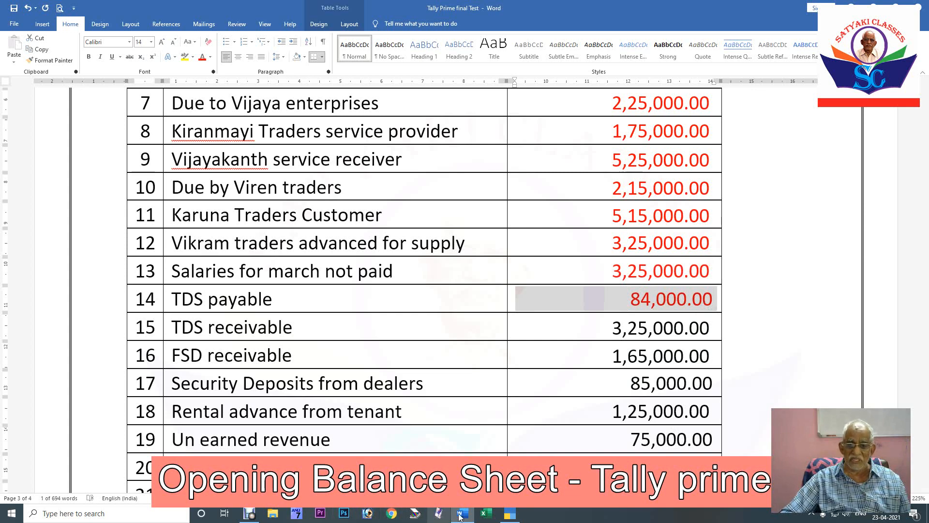
Return to TallyPrime, name the new ledger TDS Payable A/c without an alias, and place it under Duties & Taxes.
{"action": "left_click", "coordinate": [510, 513]}
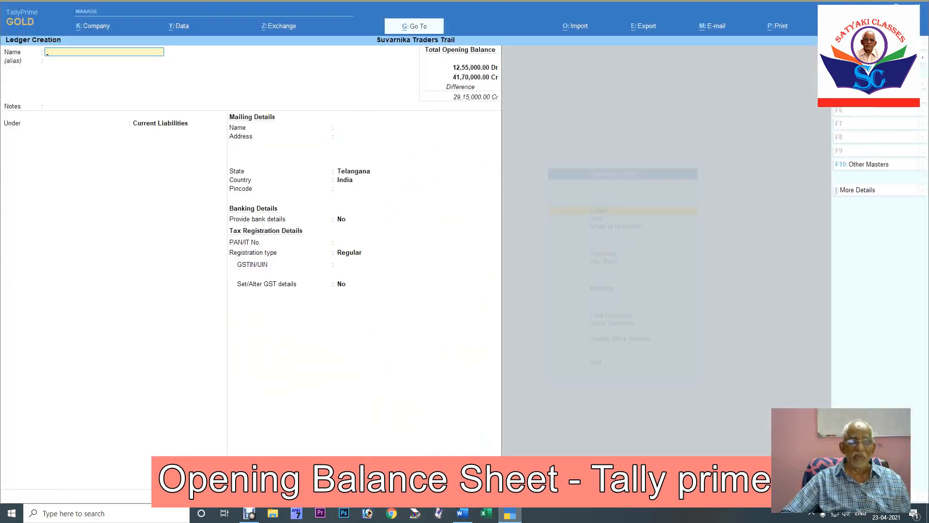
{"action": "type", "text": "TDS Payable a/c"}
{"action": "key", "text": "Return"}
{"action": "key", "text": "Return"}
{"action": "type", "text": "Du"}
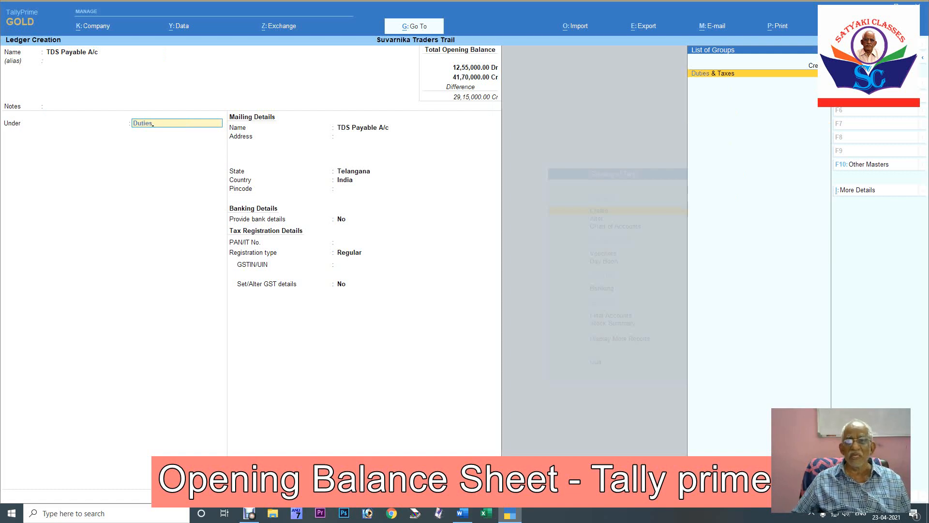
{"action": "type", "text": "ties"}
{"action": "key", "text": "Return"}
Keep duty type Others, 0 % calculation and the other default details for TDS Payable, and save the ledger without an opening balance.
{"action": "key", "text": "Return"}
{"action": "key", "text": "Return"}
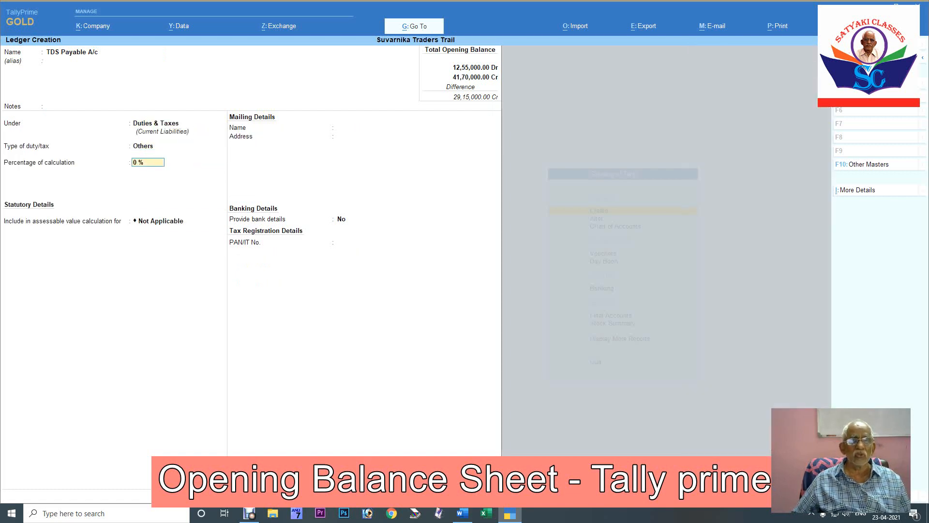
{"action": "key", "text": "Return"}
{"action": "type", "text": "1"}
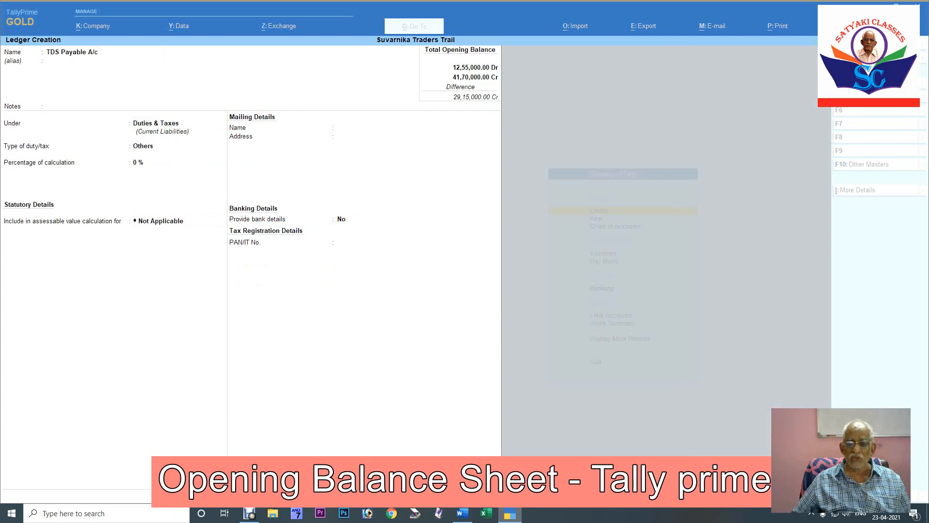
{"action": "key", "text": "Return"}
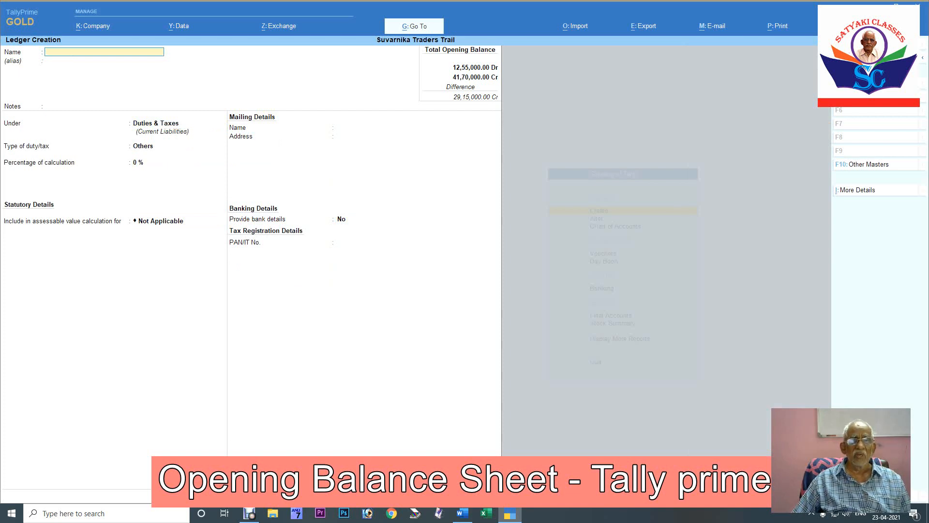
Leave ledger creation and open the existing TDS Payable A/c ledger for alteration.
{"action": "key", "text": "Escape"}
{"action": "key", "text": "Escape"}
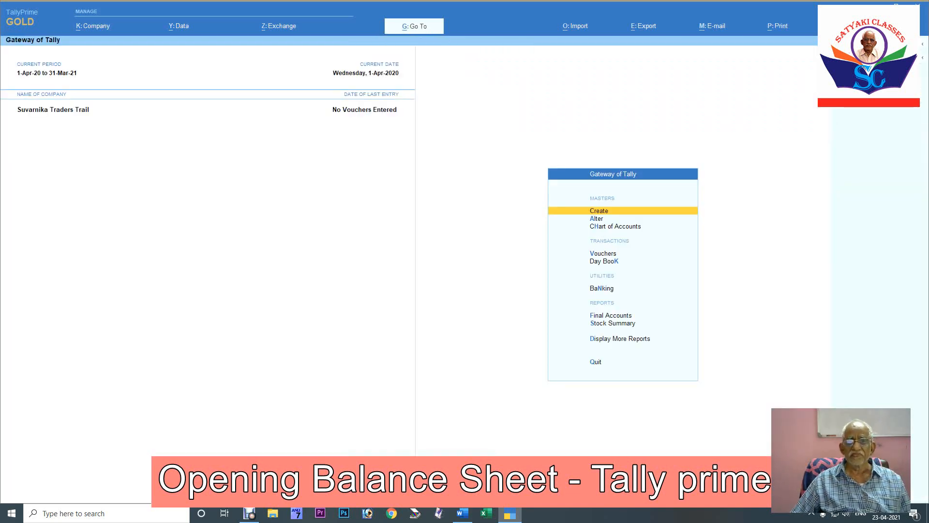
{"action": "key", "text": "Down"}
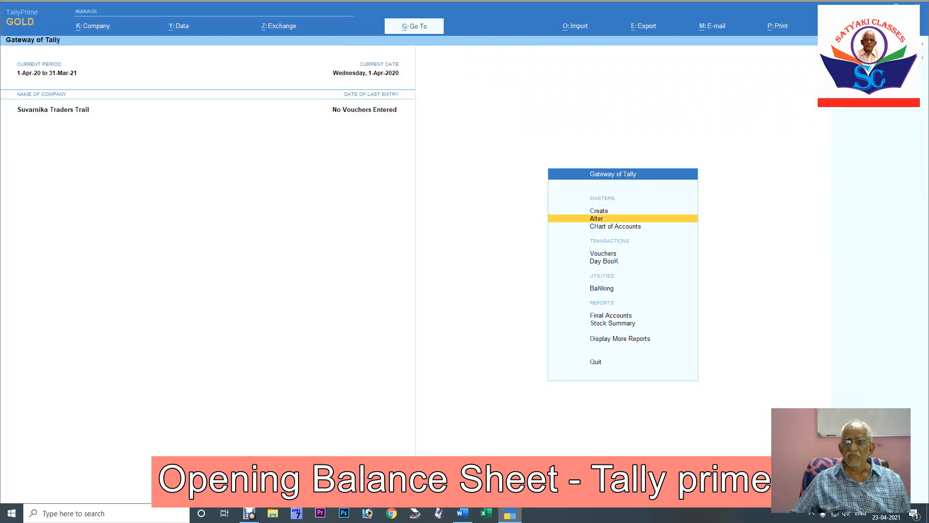
{"action": "key", "text": "Return"}
{"action": "key", "text": "Down"}
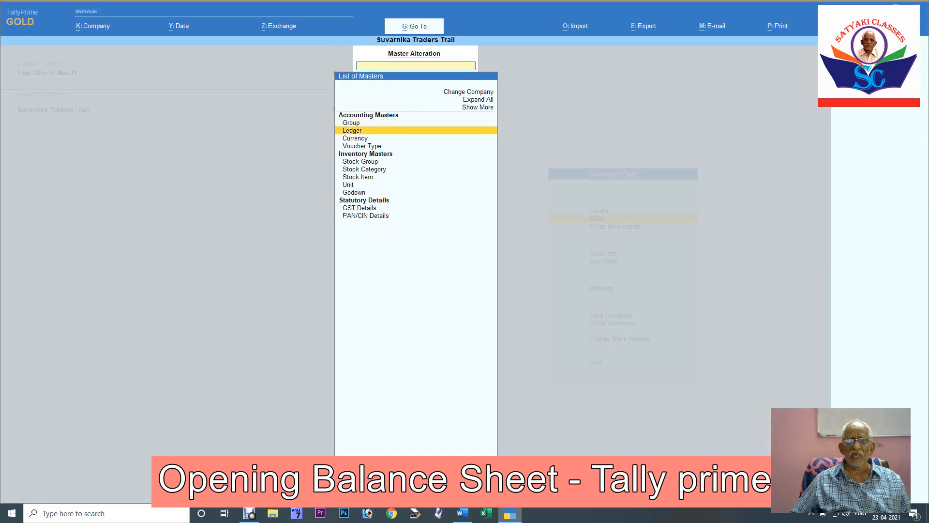
{"action": "key", "text": "Return"}
{"action": "key", "text": "Down"}
{"action": "key", "text": "Down"}
{"action": "key", "text": "Down"}
{"action": "key", "text": "Down"}
{"action": "key", "text": "Down"}
{"action": "key", "text": "Down"}
{"action": "key", "text": "Down"}
{"action": "key", "text": "Down"}
{"action": "key", "text": "Down"}
{"action": "key", "text": "Down"}
{"action": "key", "text": "Down"}
{"action": "key", "text": "Down"}
{"action": "key", "text": "Down"}
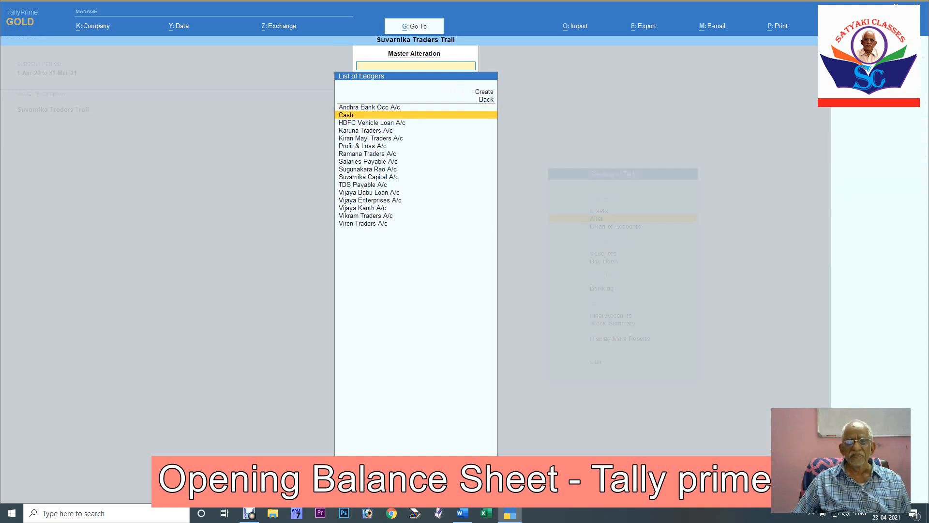
{"action": "key", "text": "Up"}
{"action": "key", "text": "Up"}
{"action": "key", "text": "Up"}
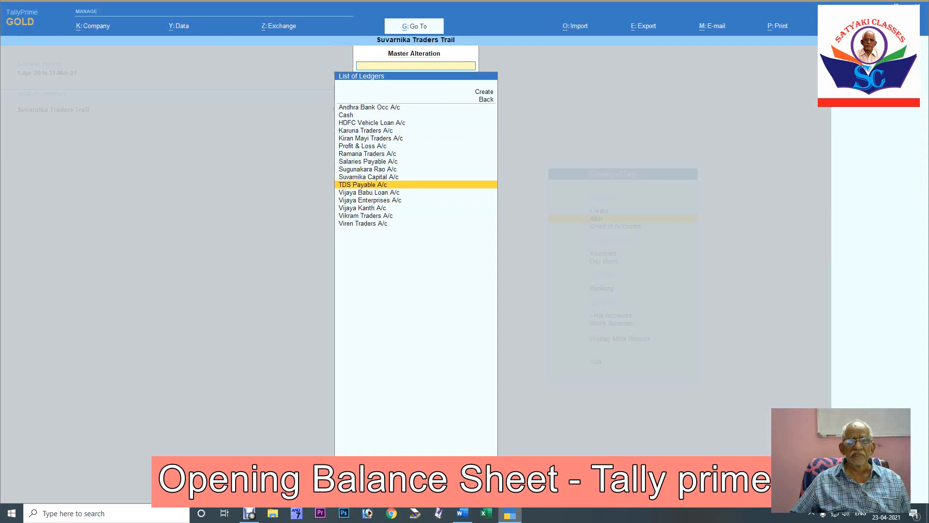
{"action": "key", "text": "Return"}
Check the TDS payable amount in Word, enter an 84,000.00 Cr opening balance for TDS Payable A/c in TallyPrime, and save the ledger.
{"action": "key", "text": "Return"}
{"action": "key", "text": "Return"}
{"action": "key", "text": "Return"}
{"action": "key", "text": "Return"}
{"action": "key", "text": "Return"}
{"action": "key", "text": "Return"}
{"action": "key", "text": "Return"}
{"action": "key", "text": "Return"}
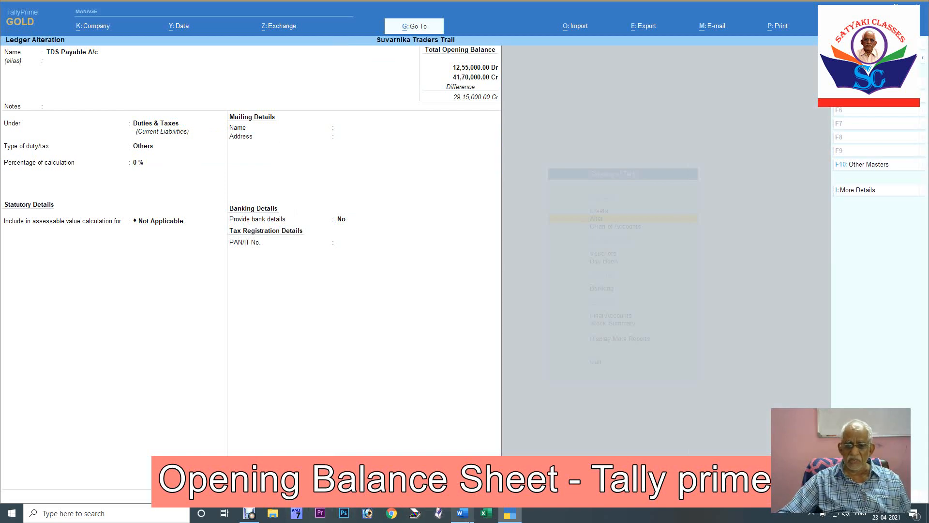
{"action": "left_click", "coordinate": [469, 517]}
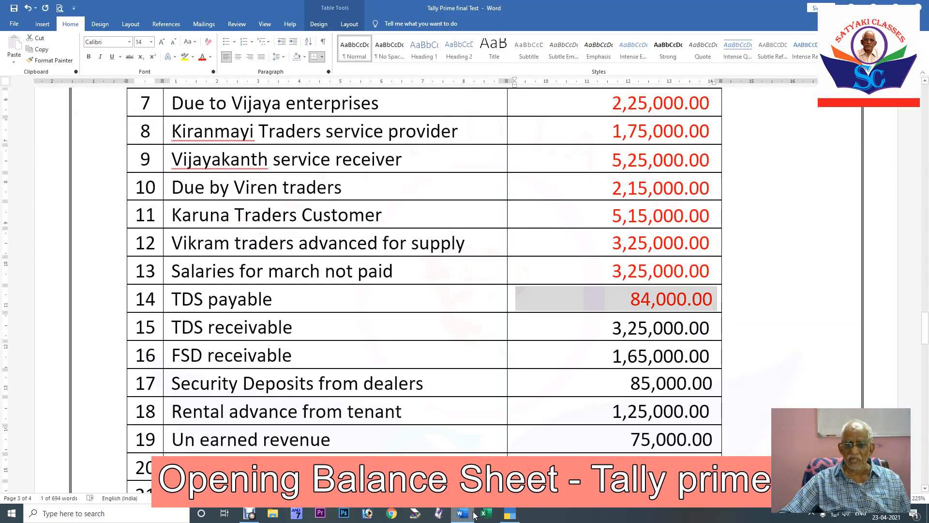
{"action": "left_click", "coordinate": [510, 515]}
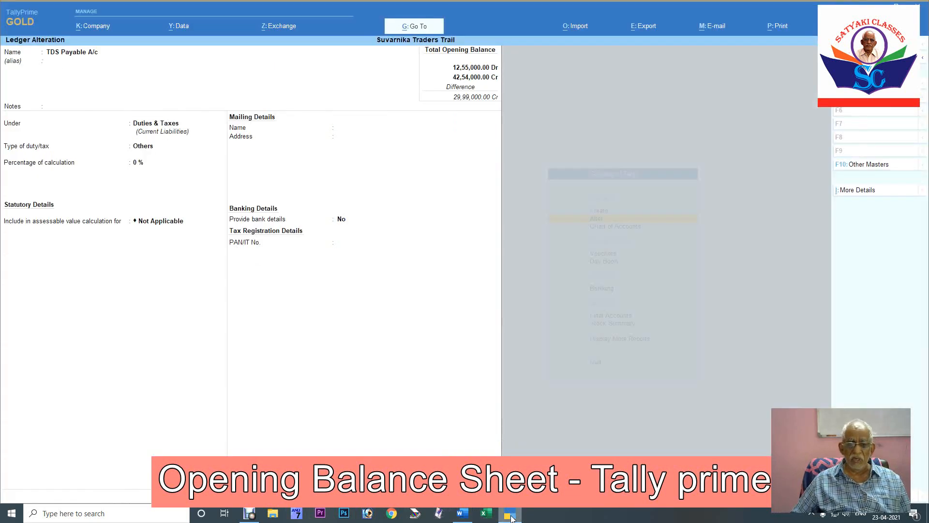
{"action": "key", "text": "ctrl"}
{"action": "key", "text": "ctrl+a"}
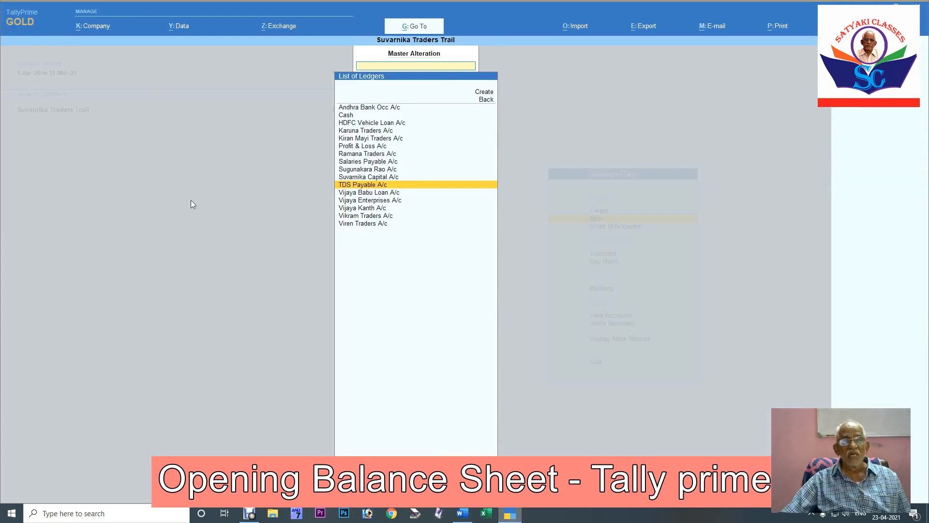
Leave the ledger alteration lists and return to the Gateway of Tally.
{"action": "key", "text": "Escape"}
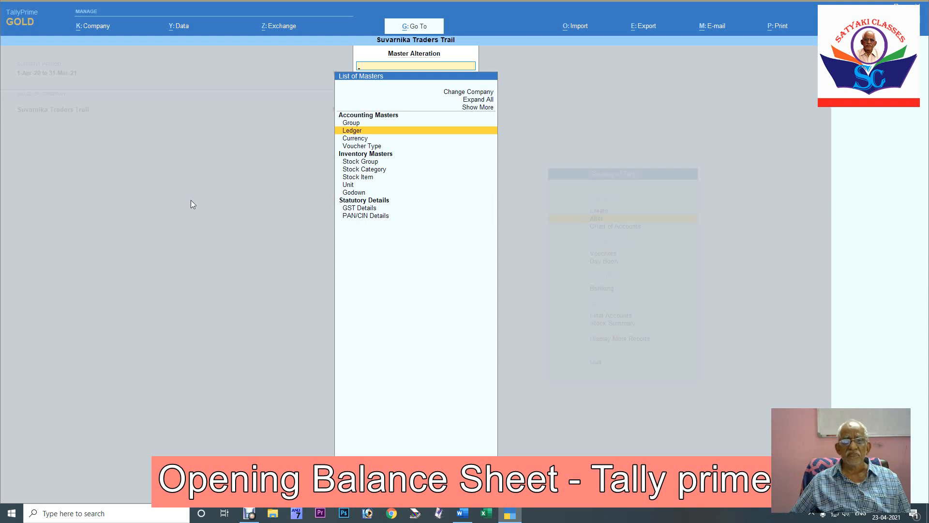
{"action": "key", "text": "Return"}
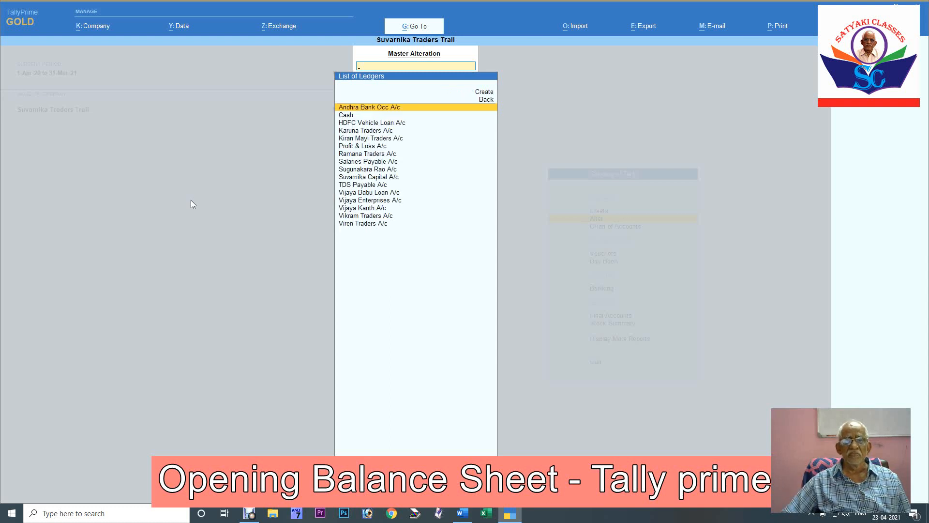
{"action": "key", "text": "Escape"}
{"action": "key", "text": "Escape"}
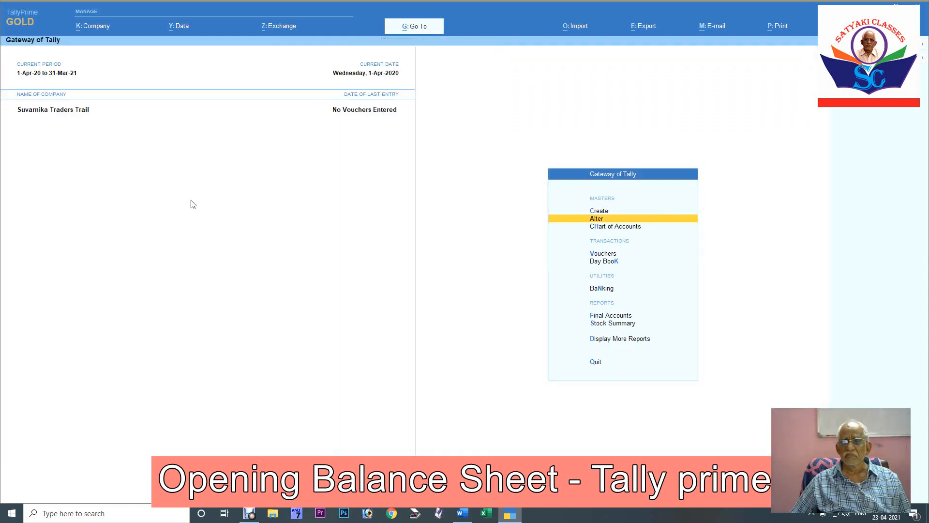
Open a new ledger creation form from the accounting masters.
{"action": "key", "text": "Up"}
{"action": "key", "text": "Return"}
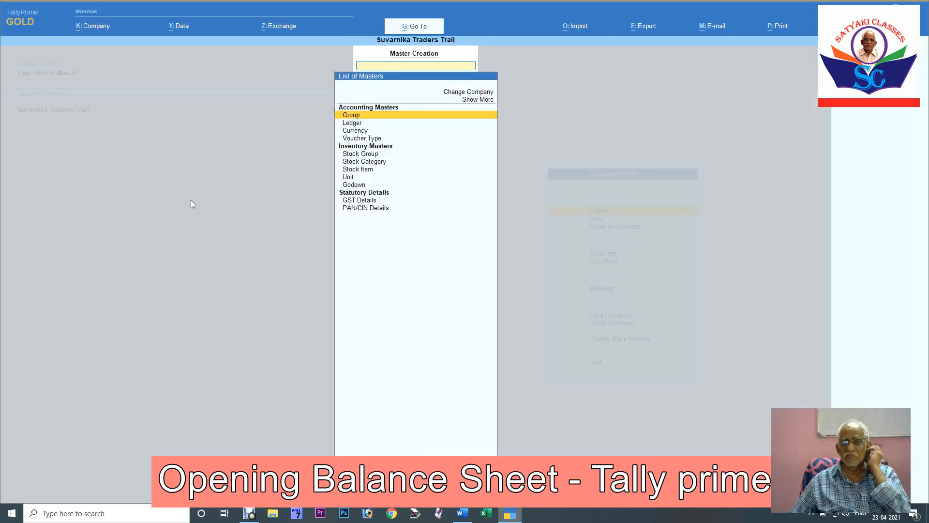
{"action": "key", "text": "Down"}
{"action": "key", "text": "Return"}
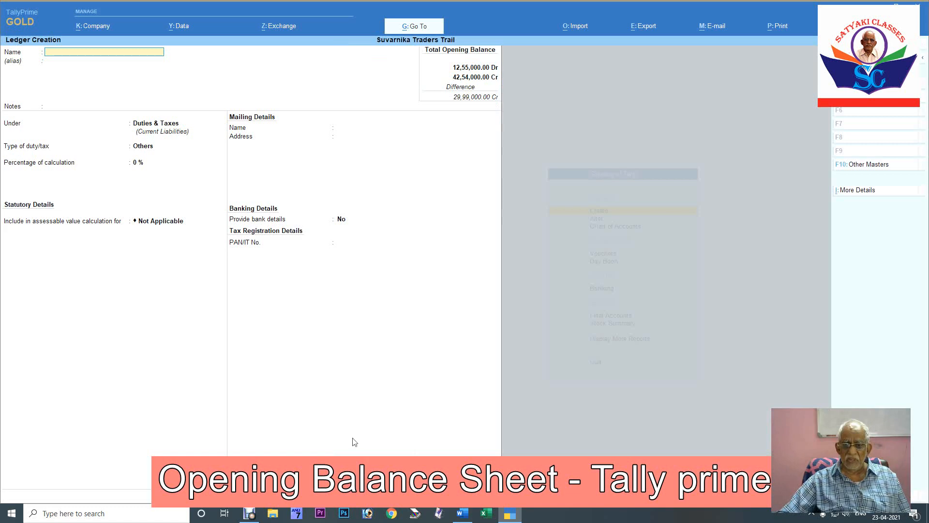
Switch to the Word document and color the TDS receivable amount red.
{"action": "left_click", "coordinate": [462, 513]}
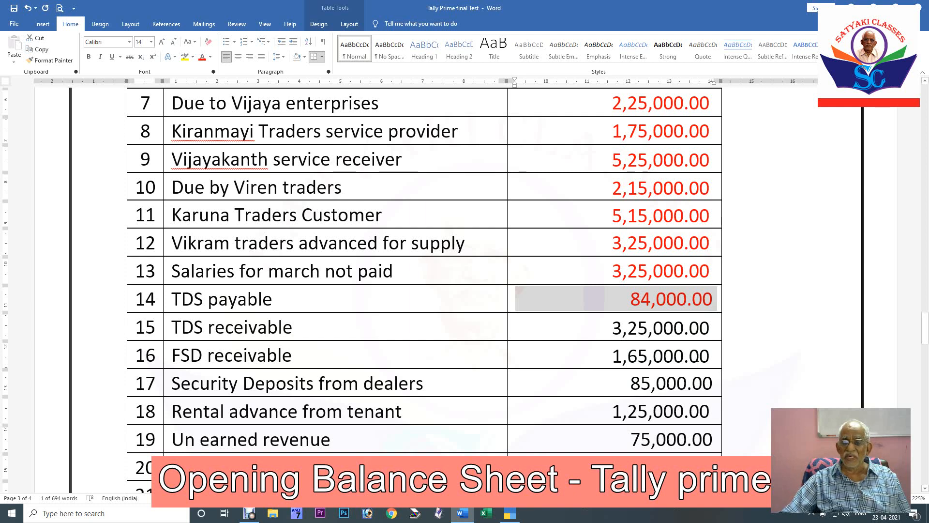
{"action": "left_click_drag", "start_coordinate": [612, 325], "coordinate": [707, 333]}
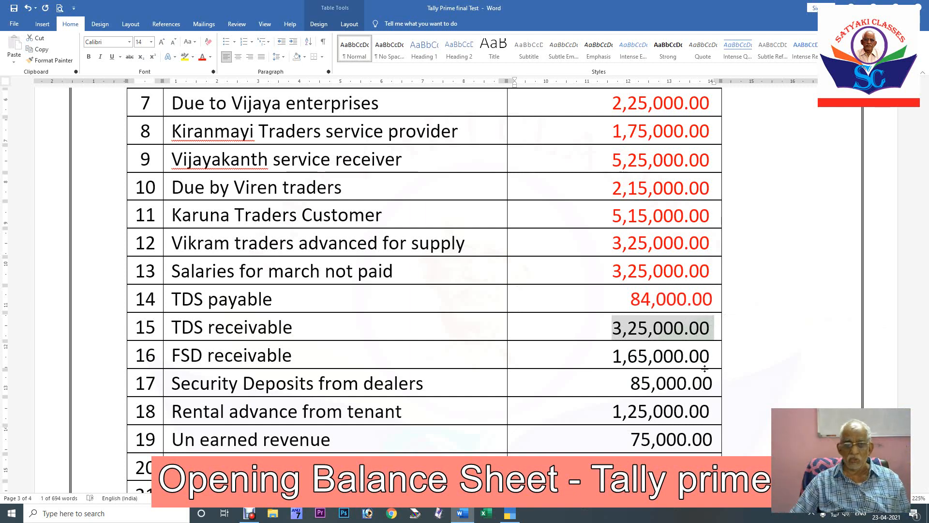
{"action": "key", "text": "F4"}
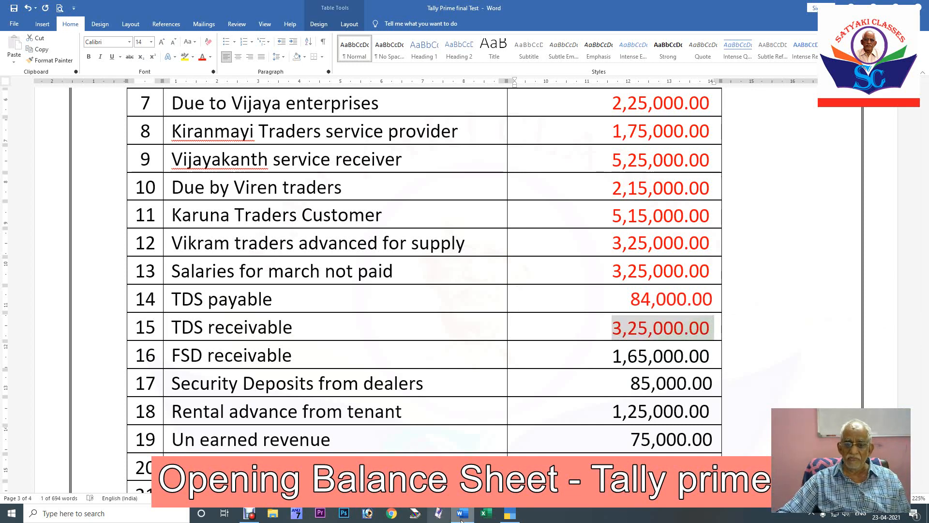
Return to TallyPrime, name the new ledger TDS Receivable A/c and place it under Deposits (Asset).
{"action": "left_click", "coordinate": [514, 512]}
{"action": "type", "text": "TDS Receiva"}
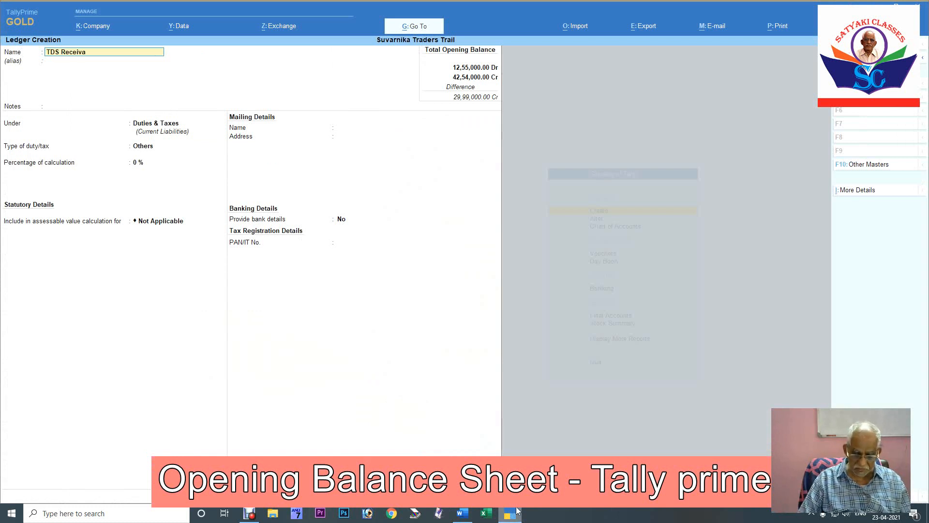
{"action": "type", "text": "ble a/"}
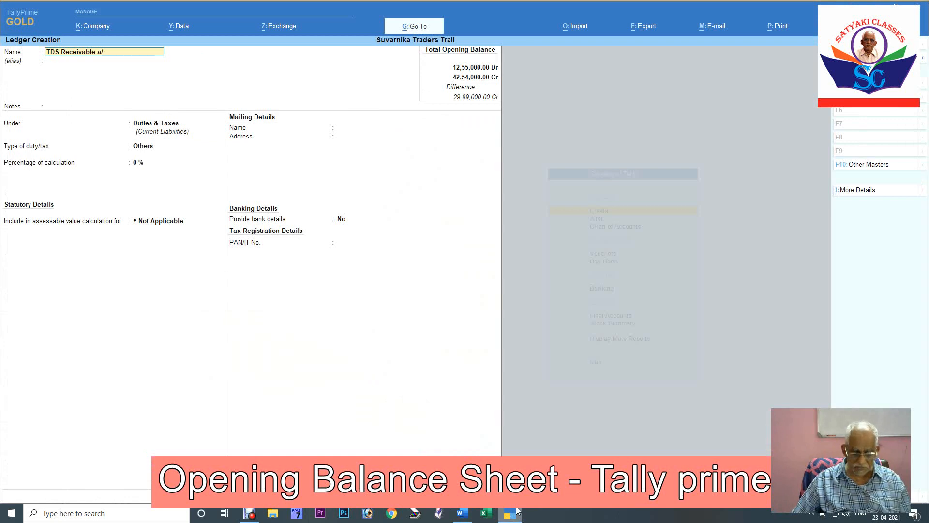
{"action": "type", "text": "c"}
{"action": "key", "text": "Return"}
{"action": "key", "text": "Return"}
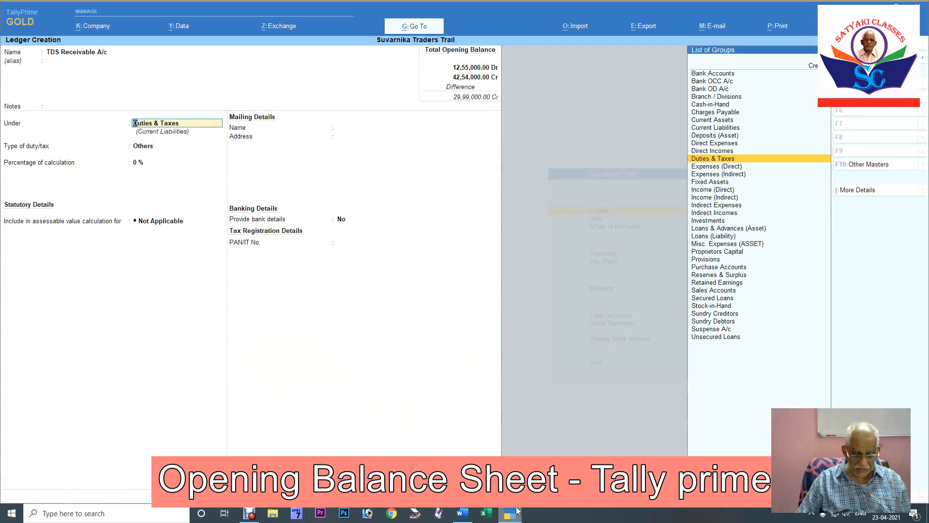
{"action": "type", "text": "Depo"}
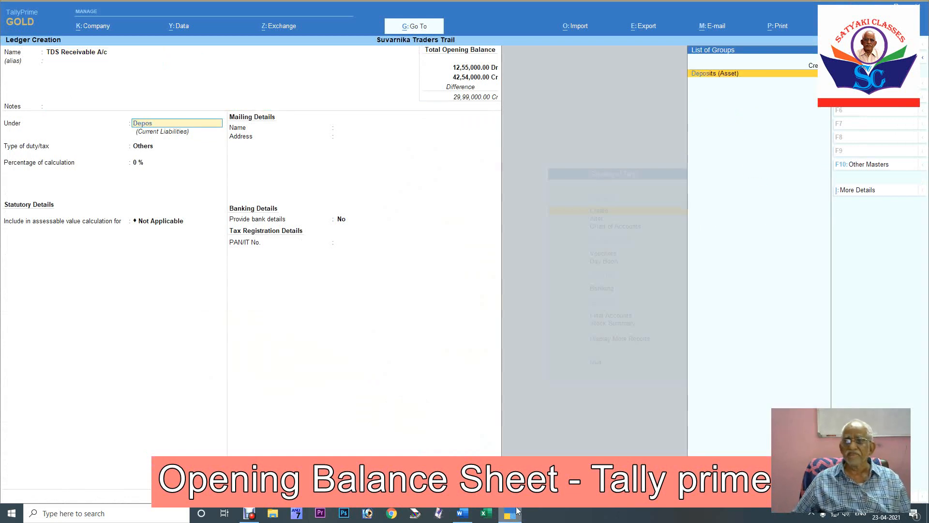
{"action": "type", "text": "s"}
{"action": "key", "text": "Return"}
Keep the TDS Receivable ledger's default mailing, banking and Regular registration details, leaving the GSTIN/UIN blank.
{"action": "key", "text": "Return"}
{"action": "key", "text": "Return"}
{"action": "key", "text": "Return"}
{"action": "key", "text": "Return"}
{"action": "key", "text": "Return"}
{"action": "key", "text": "Return"}
{"action": "key", "text": "Return"}
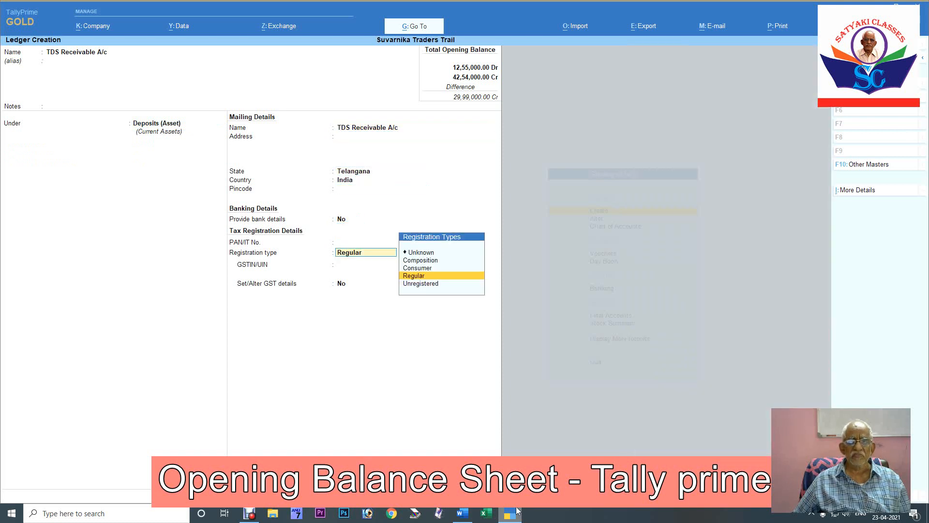
{"action": "key", "text": "Return"}
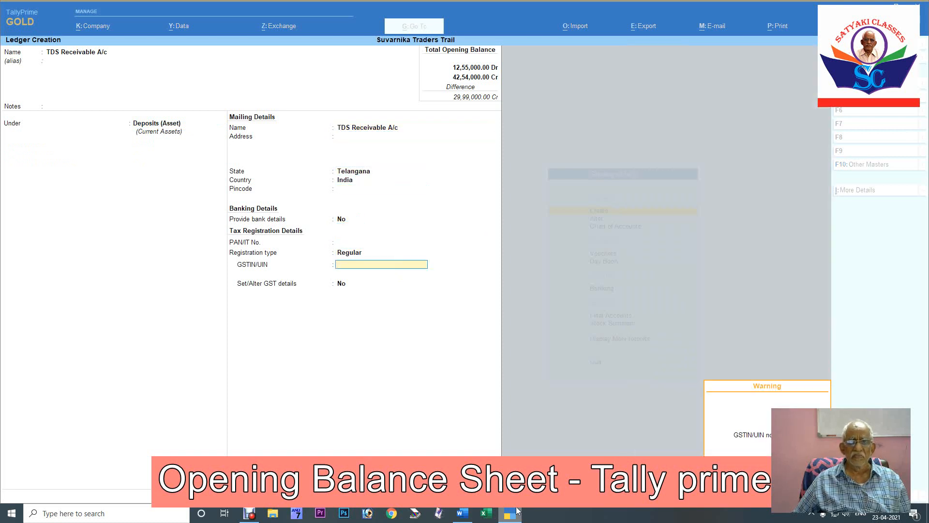
{"action": "key", "text": "Return"}
{"action": "key", "text": "Return"}
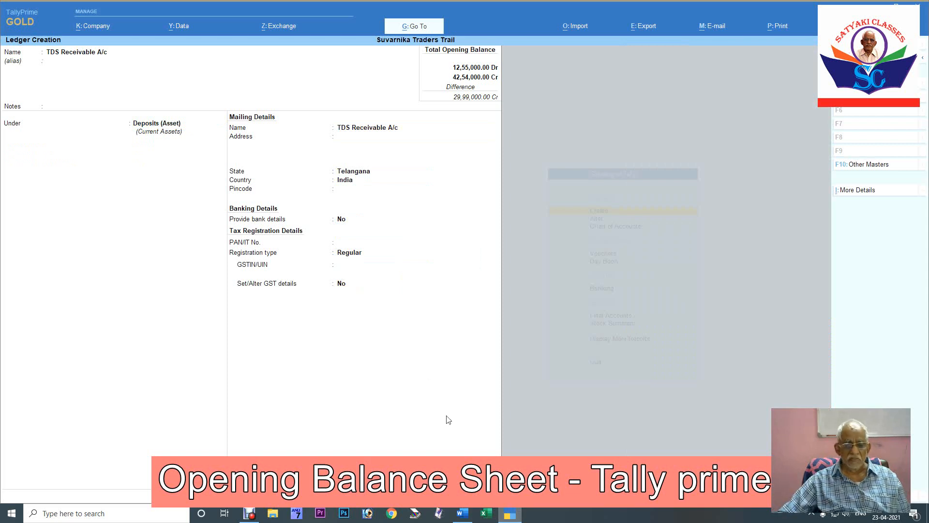
Check the TDS receivable amount in Word, enter 3,25,000 as the ledger's debit opening balance in TallyPrime and save it.
{"action": "left_click", "coordinate": [463, 514]}
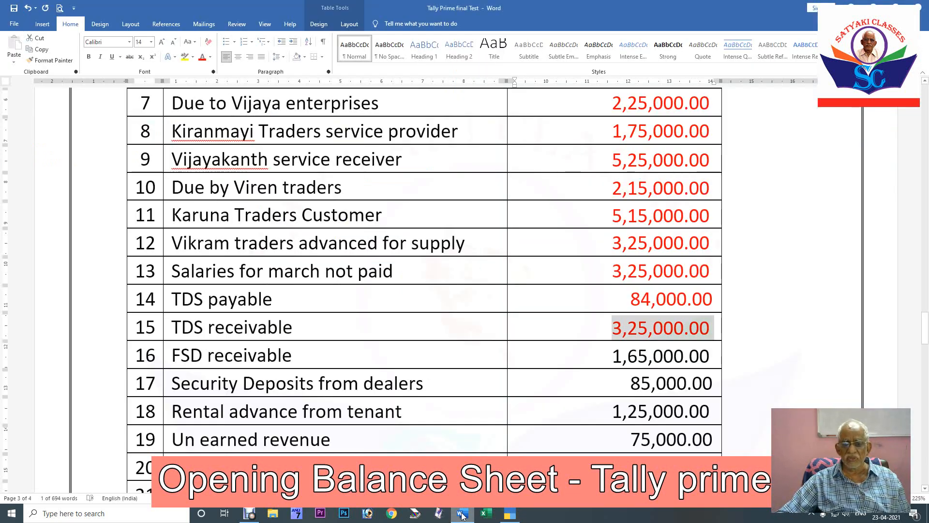
{"action": "left_click", "coordinate": [512, 514]}
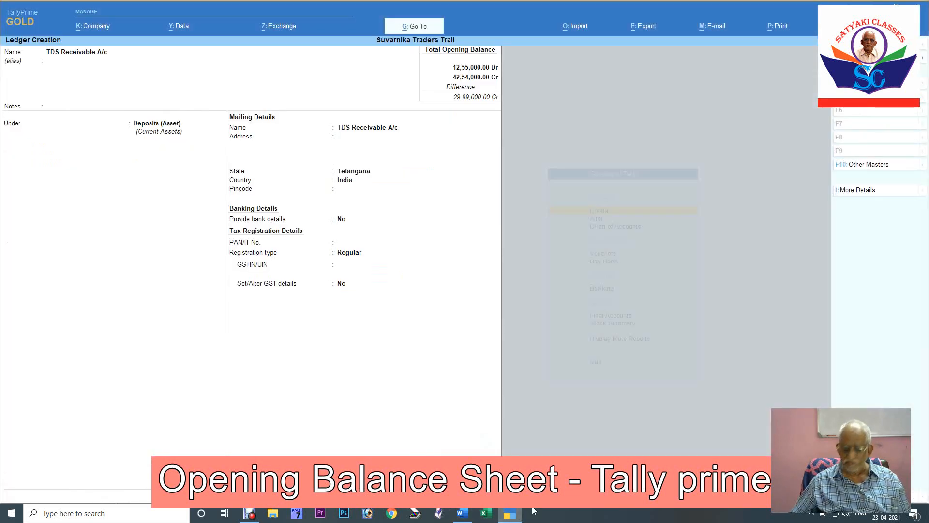
{"action": "key", "text": "Return"}
{"action": "key", "text": "Return"}
{"action": "key", "text": "Return"}
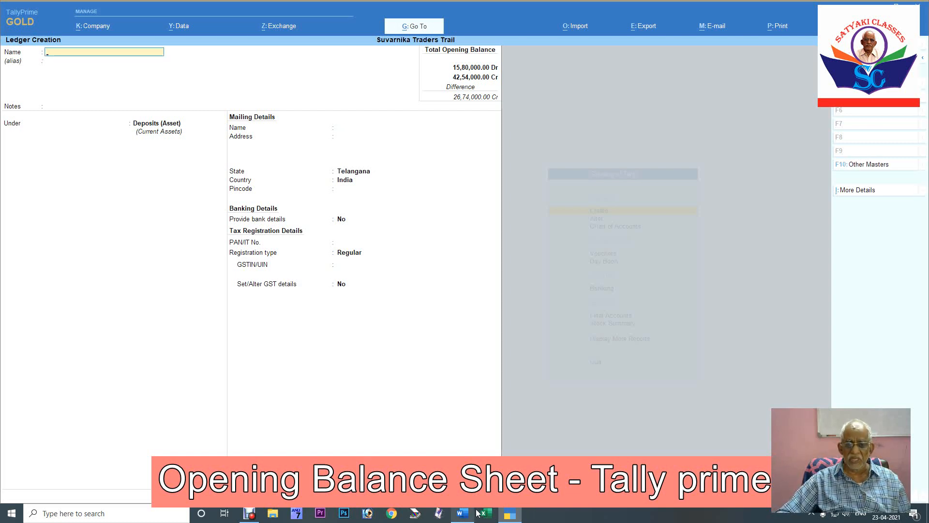
Switch to Word and color the whole FSD receivable amount red.
{"action": "left_click", "coordinate": [461, 513]}
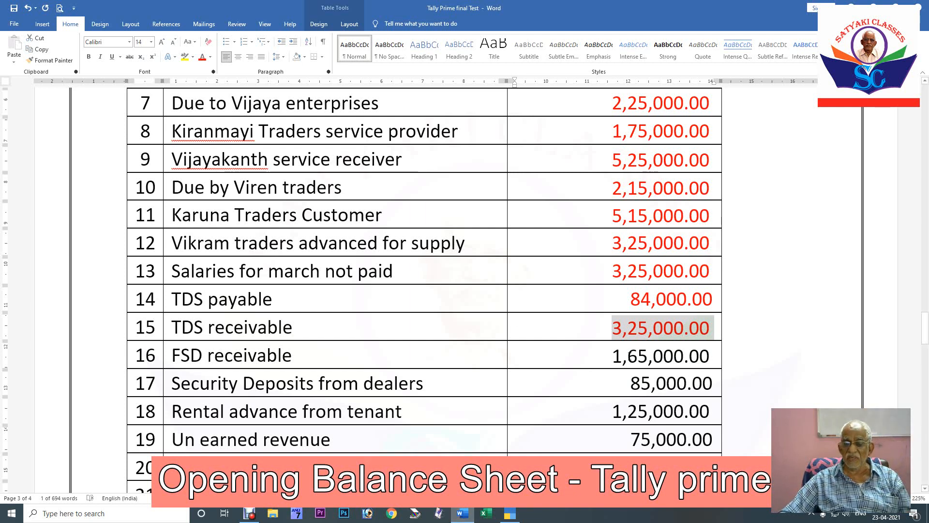
{"action": "left_click_drag", "start_coordinate": [628, 356], "coordinate": [715, 356]}
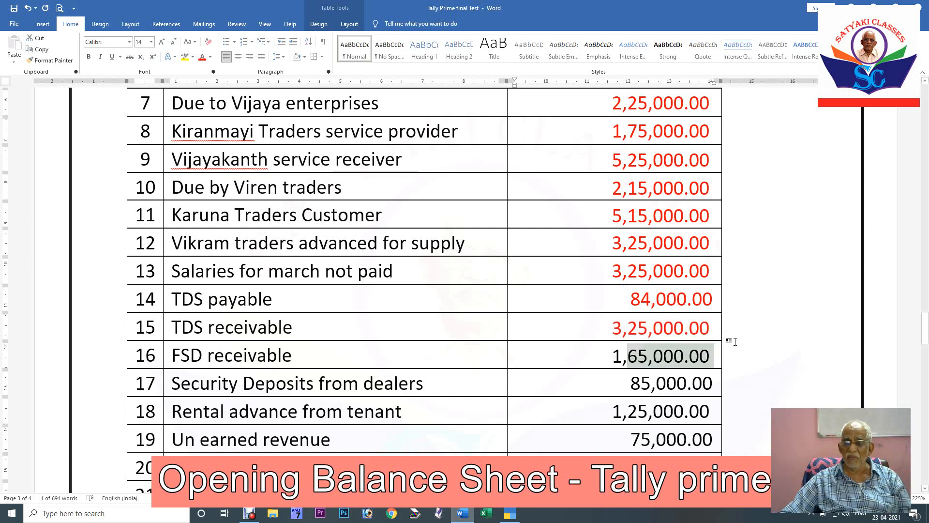
{"action": "left_click", "coordinate": [728, 342]}
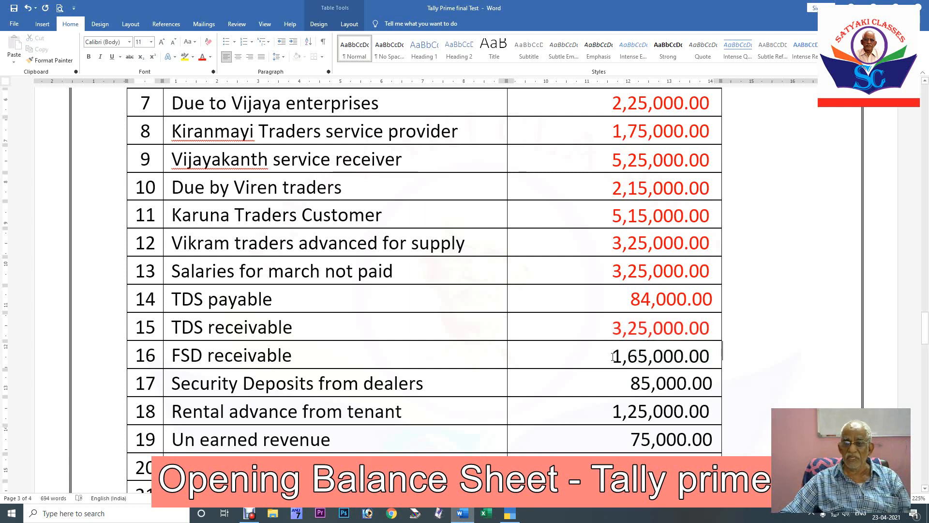
{"action": "left_click_drag", "start_coordinate": [612, 357], "coordinate": [706, 357]}
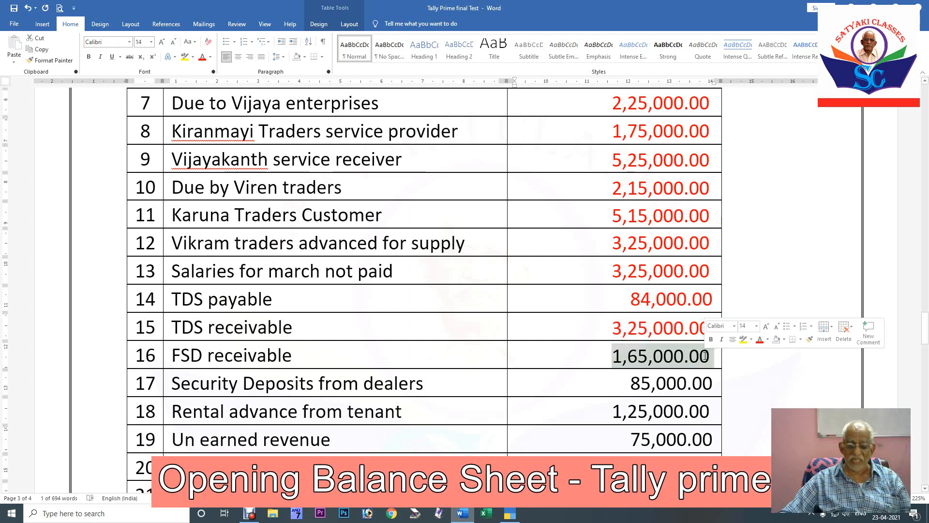
{"action": "left_click", "coordinate": [759, 339]}
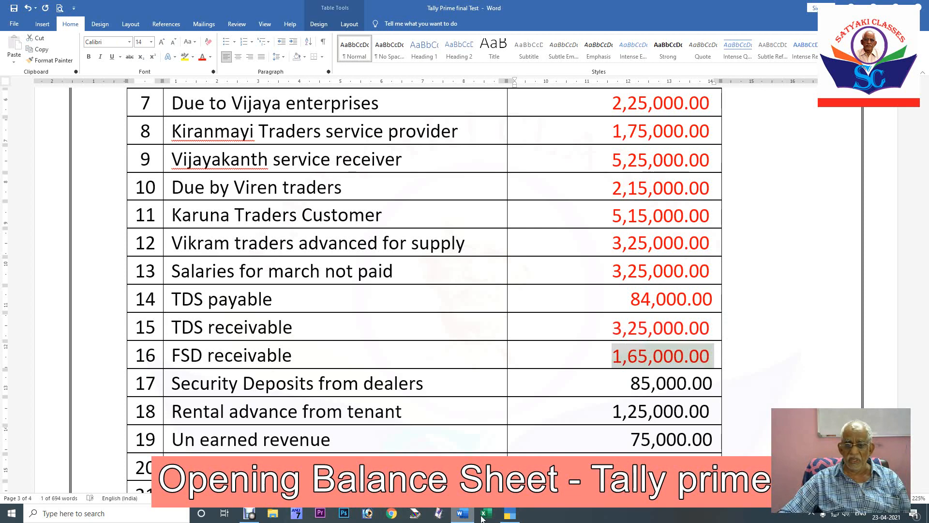
Return to TallyPrime and name the next ledger FSD Receivable A/c, keeping it under Deposits (Asset).
{"action": "left_click", "coordinate": [510, 515]}
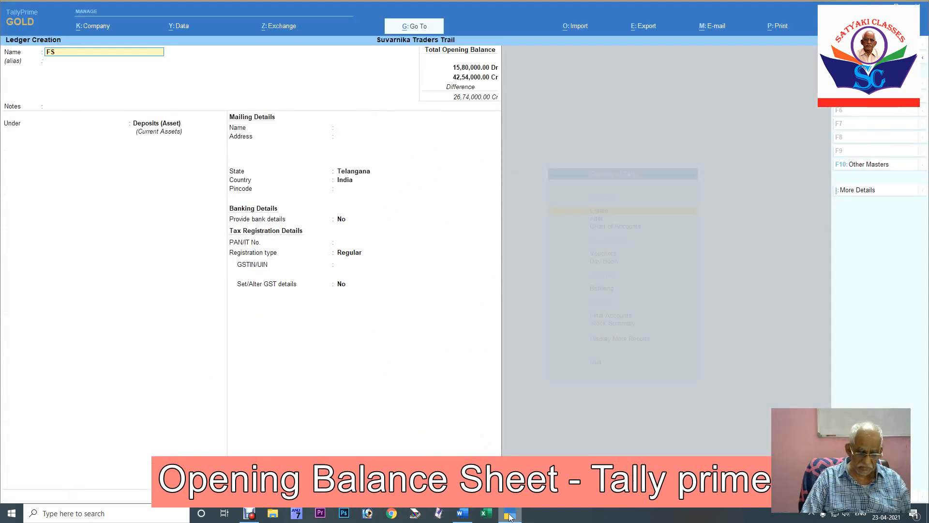
{"action": "type", "text": "vable a/c"}
{"action": "key", "text": "Return"}
{"action": "key", "text": "Return"}
{"action": "key", "text": "Return"}
Accept the FSD Receivable ledger's default mailing, banking and tax registration details with no GSTIN/UIN.
{"action": "key", "text": "Return"}
{"action": "key", "text": "Return"}
{"action": "key", "text": "Return"}
{"action": "key", "text": "Return"}
{"action": "key", "text": "Return"}
{"action": "key", "text": "Return"}
{"action": "key", "text": "Return"}
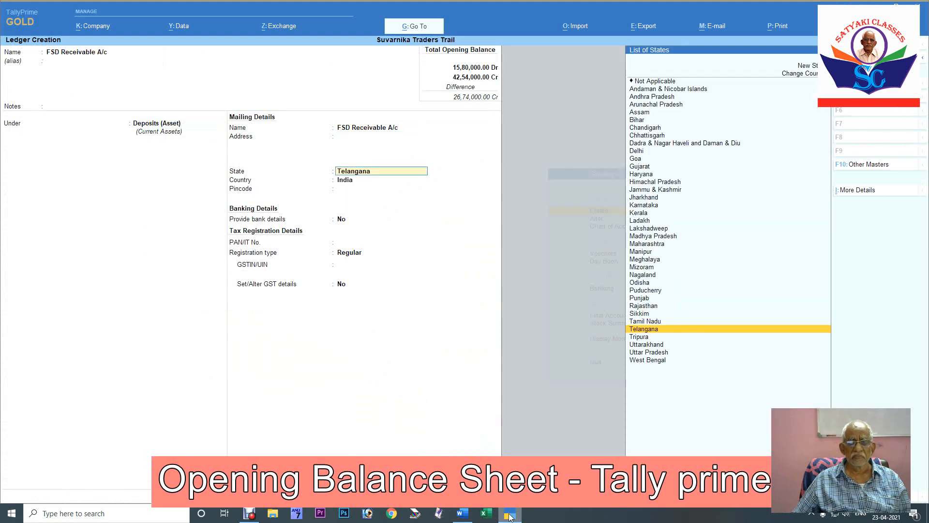
{"action": "key", "text": "Return"}
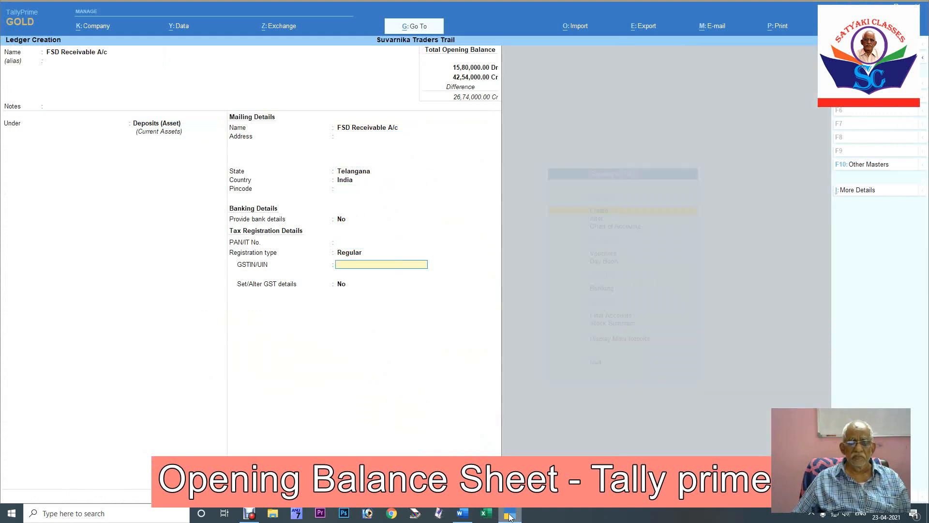
{"action": "key", "text": "Return"}
{"action": "key", "text": "Return"}
{"action": "key", "text": "Return"}
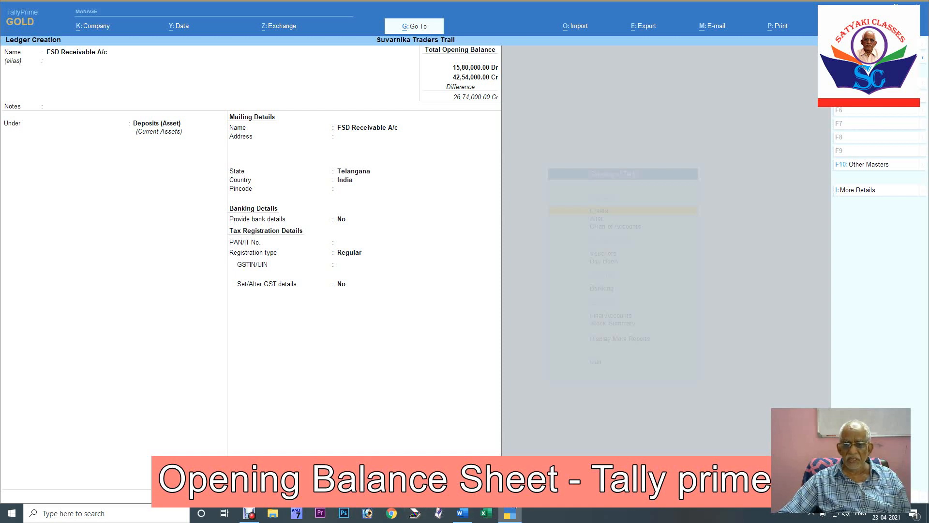
Check the FSD receivable amount in Word, set the ledger's debit opening balance to 1,65,000 in TallyPrime and save it.
{"action": "left_click", "coordinate": [462, 514]}
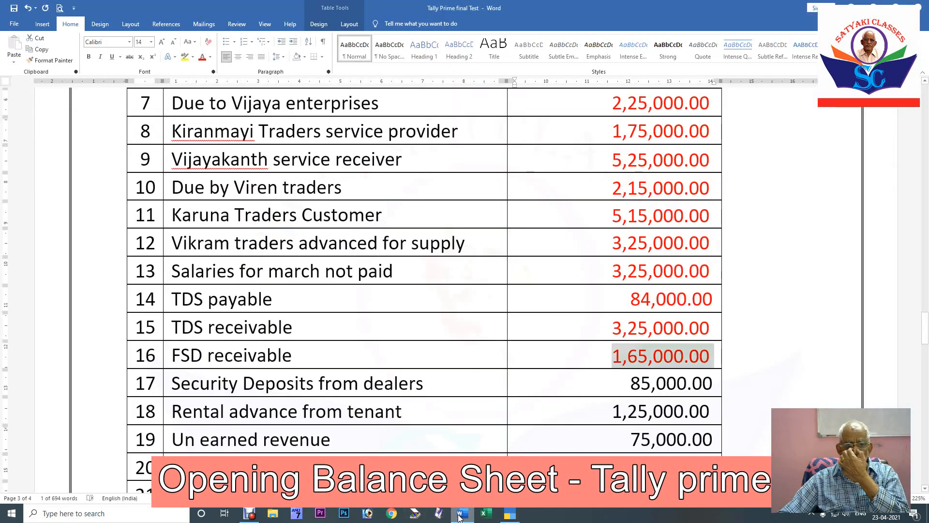
{"action": "left_click", "coordinate": [514, 515]}
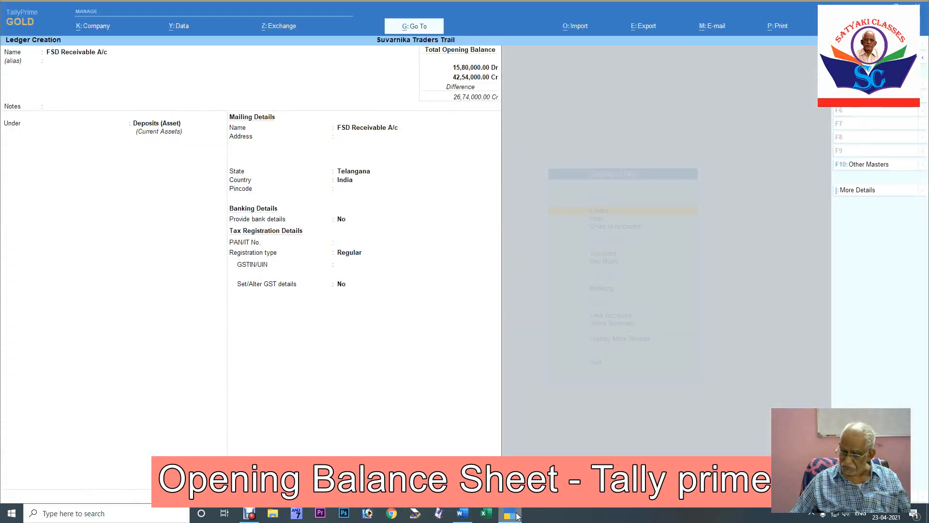
{"action": "key", "text": "Return"}
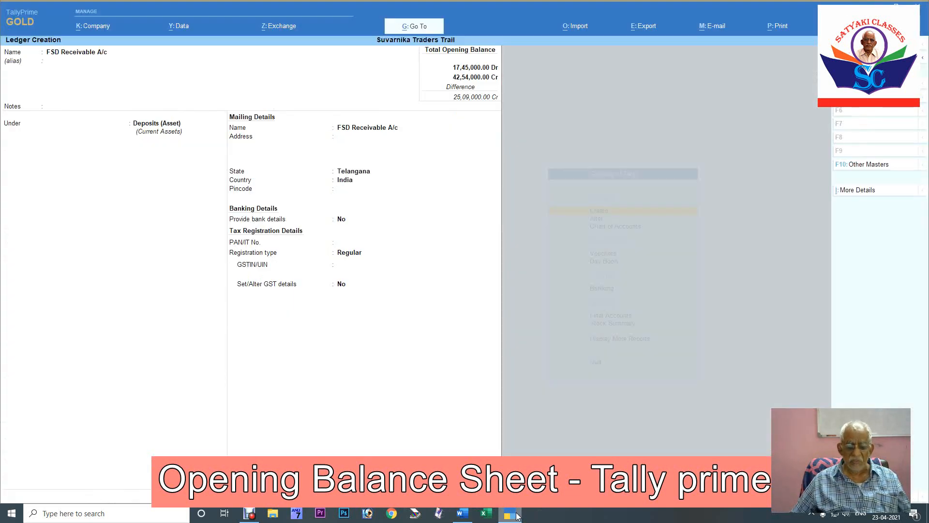
{"action": "key", "text": "ctrl"}
{"action": "key", "text": "ctrl+a"}
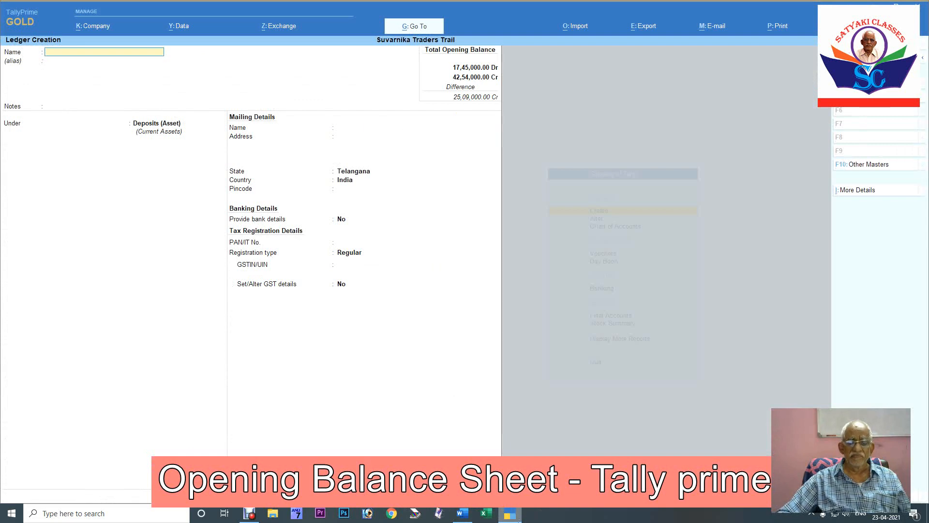
Switch to Word and review the balance items that follow FSD receivable.
{"action": "left_click", "coordinate": [462, 513]}
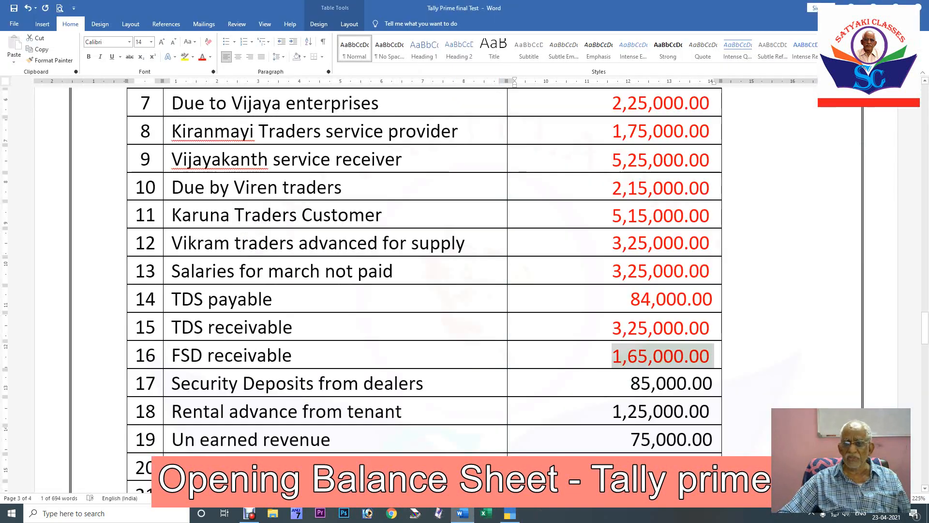
{"action": "scroll", "coordinate": [462, 479], "scroll_direction": "down", "scroll_amount": 2}
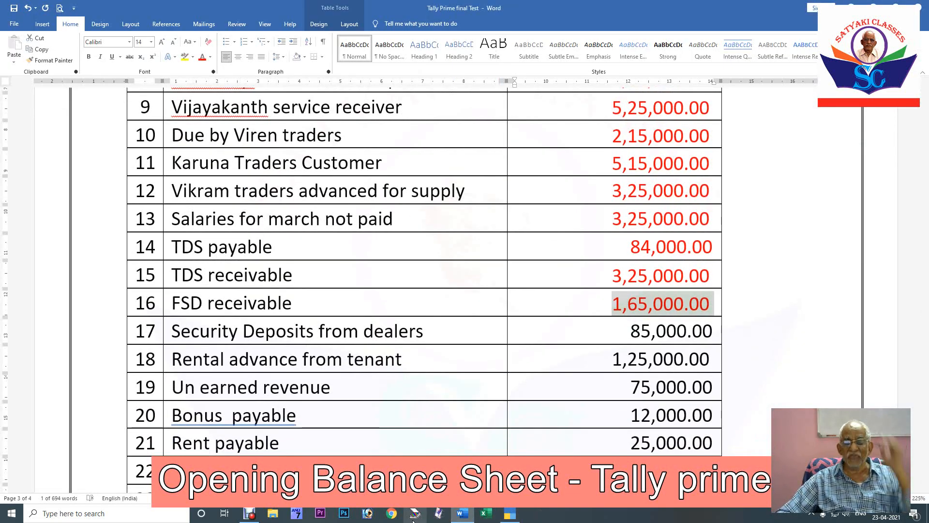
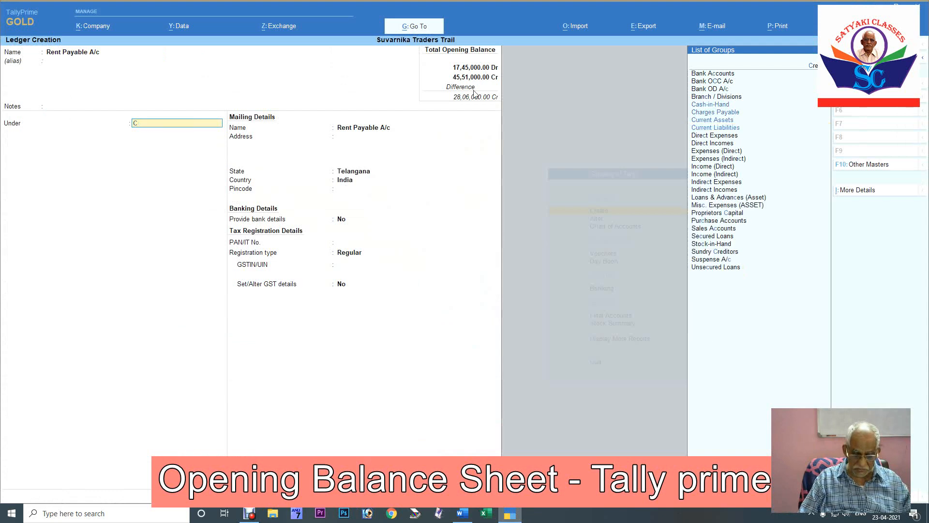
Place the Rent Payable A/c ledger under Charges Payable and keep its default mailing and banking details.
{"action": "key", "text": "Return"}
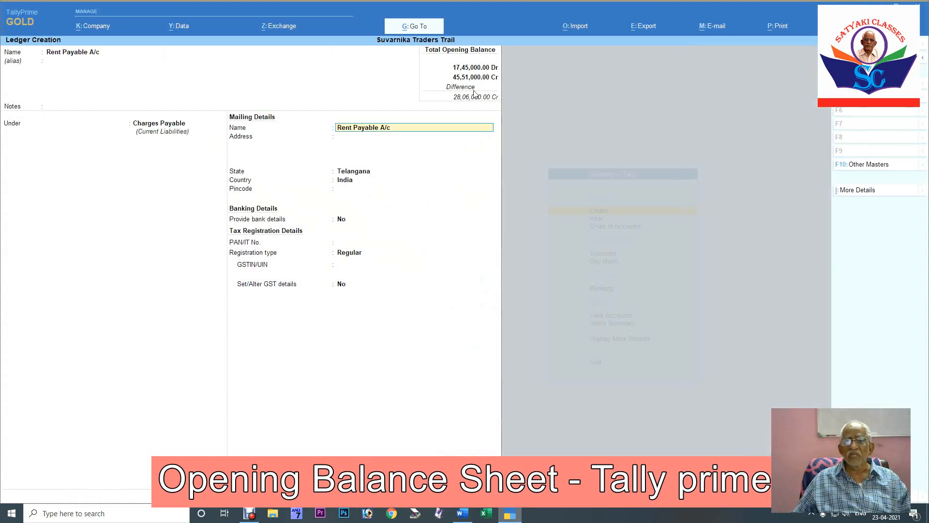
{"action": "key", "text": "Return"}
{"action": "key", "text": "Return"}
{"action": "key", "text": "Return"}
{"action": "key", "text": "Return"}
{"action": "key", "text": "Return"}
{"action": "key", "text": "Return"}
{"action": "key", "text": "Return"}
{"action": "key", "text": "Return"}
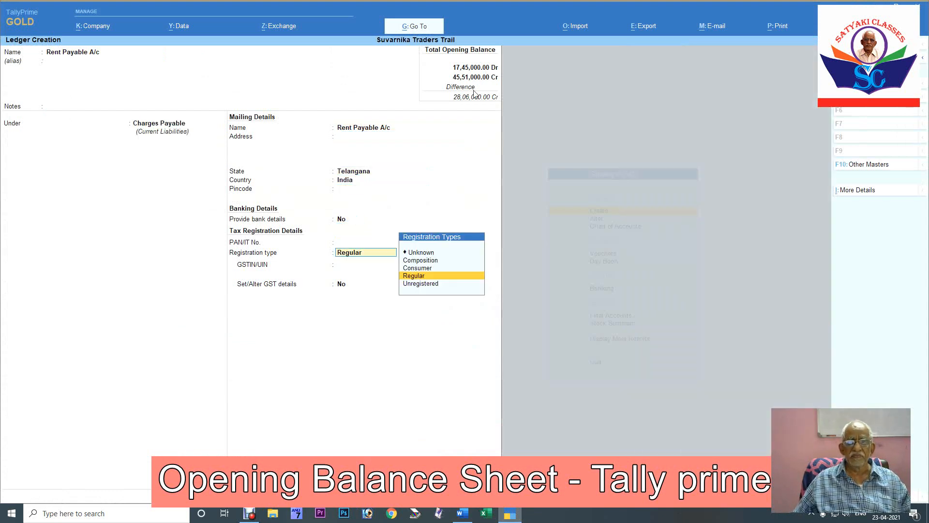
Keep Regular registration with a blank GSTIN/UIN and set the Rent Payable ledger's credit opening balance to 25,000.
{"action": "key", "text": "Return"}
{"action": "key", "text": "Return"}
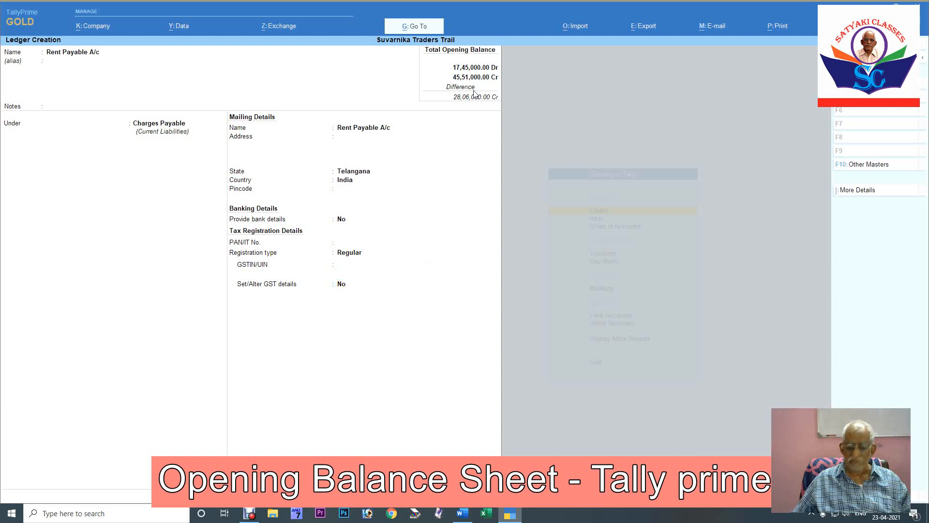
{"action": "type", "text": "25000"}
{"action": "key", "text": "Return"}
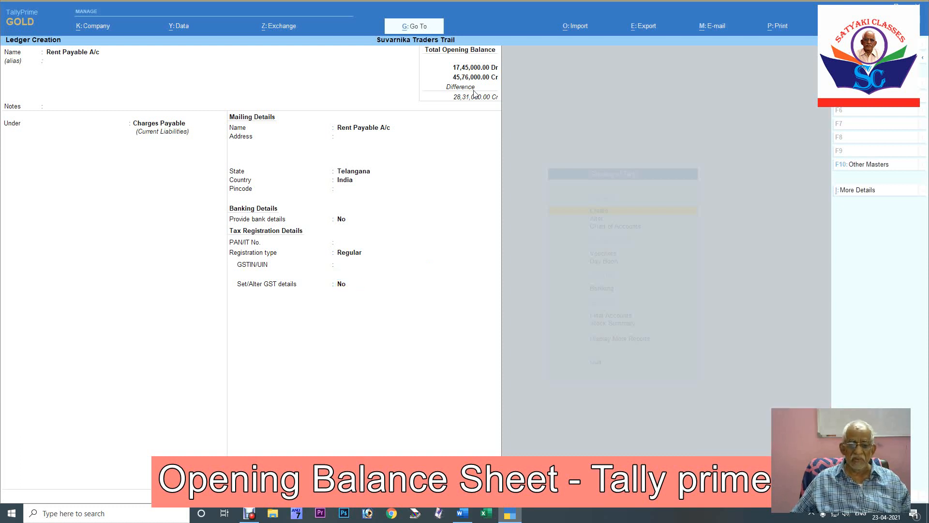
Save the Rent Payable A/c ledger and leave ledger creation for the Gateway of Tally.
{"action": "key", "text": "ctrl"}
{"action": "key", "text": "ctrl+a"}
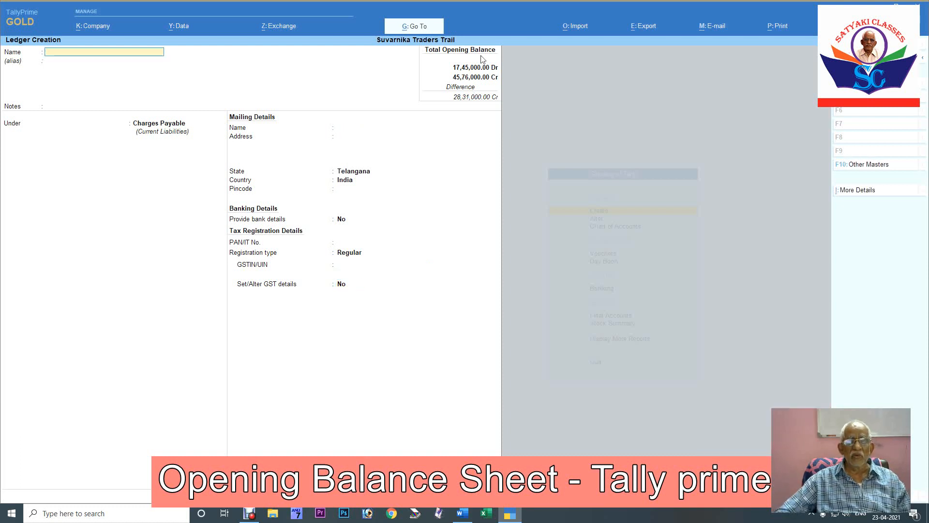
{"action": "key", "text": "Escape"}
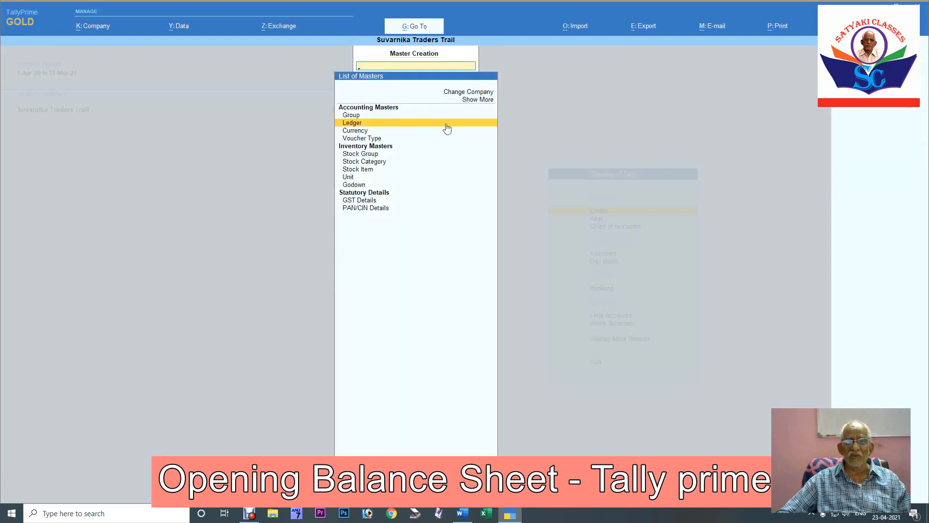
{"action": "key", "text": "Escape"}
Alter the Bonus Payable A/c ledger to place it under Charges Payable and save the change.
{"action": "key", "text": "Down"}
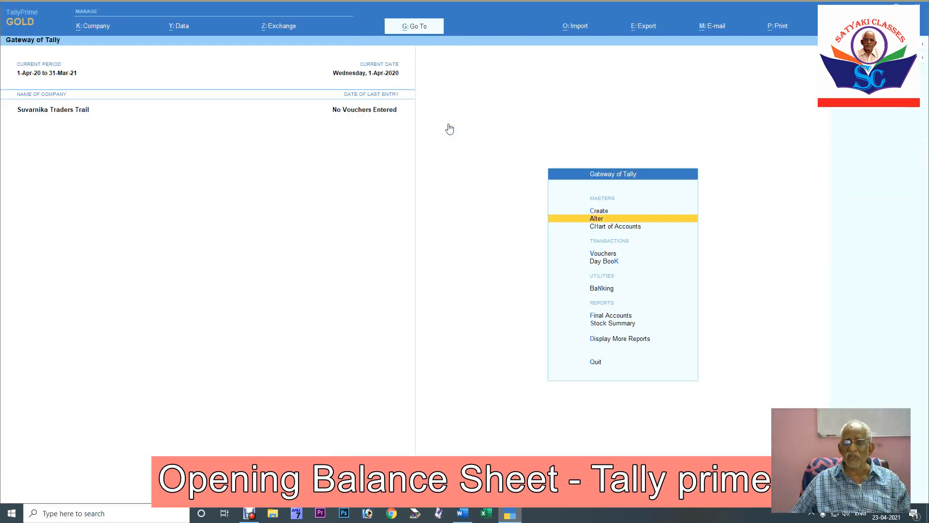
{"action": "key", "text": "Return"}
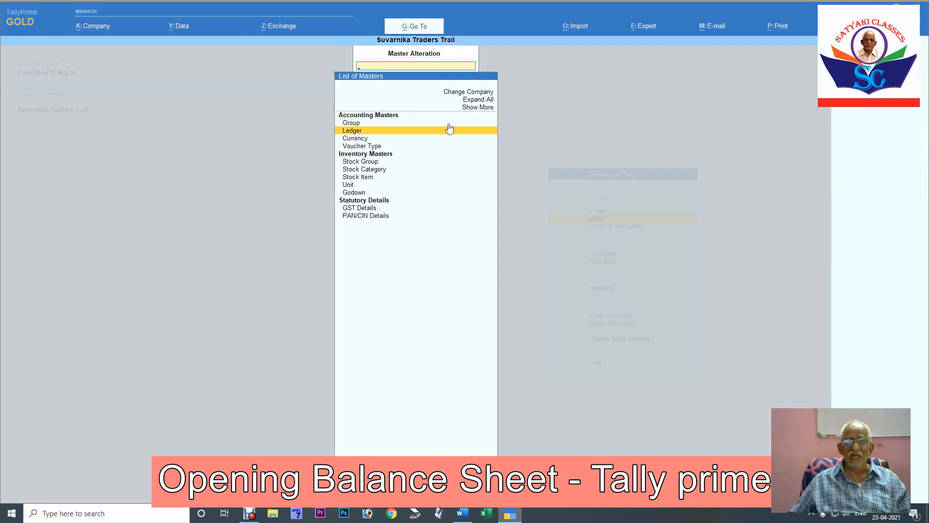
{"action": "key", "text": "Return"}
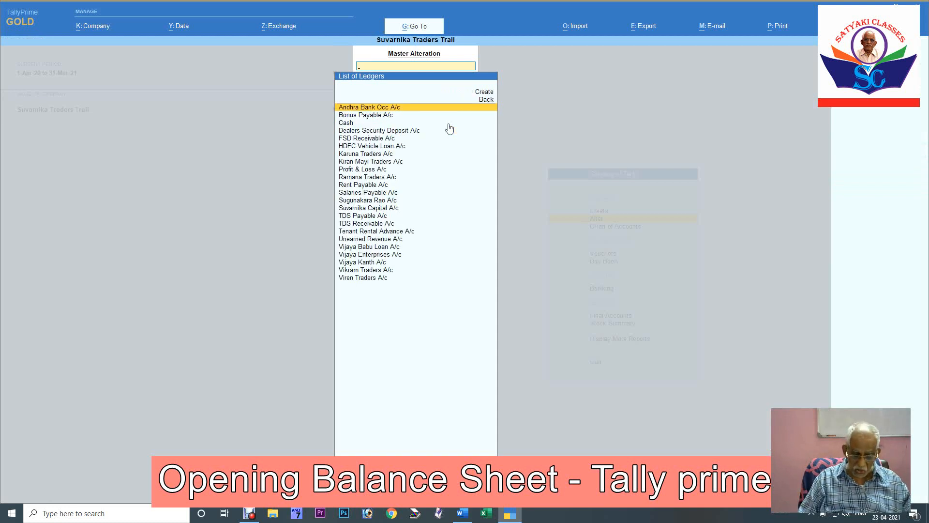
{"action": "type", "text": "Bonu"}
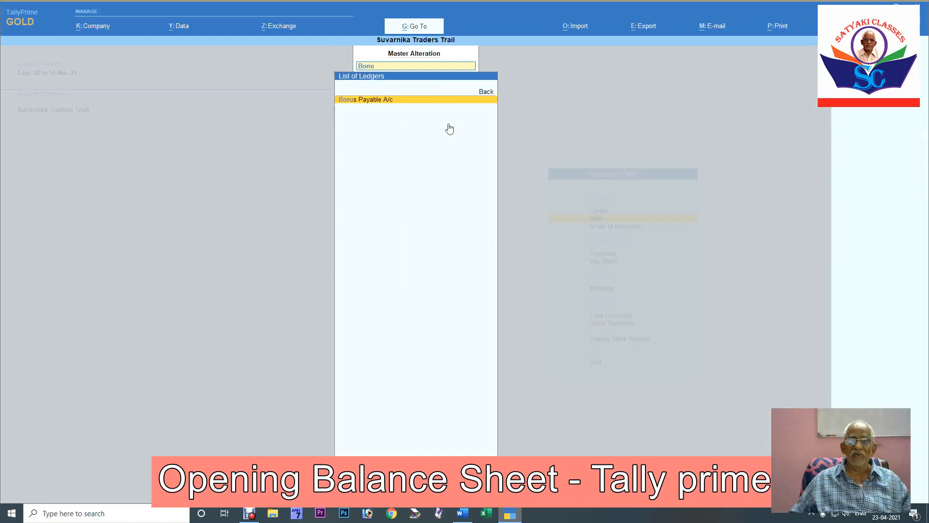
{"action": "key", "text": "Return"}
{"action": "key", "text": "Return"}
{"action": "key", "text": "Return"}
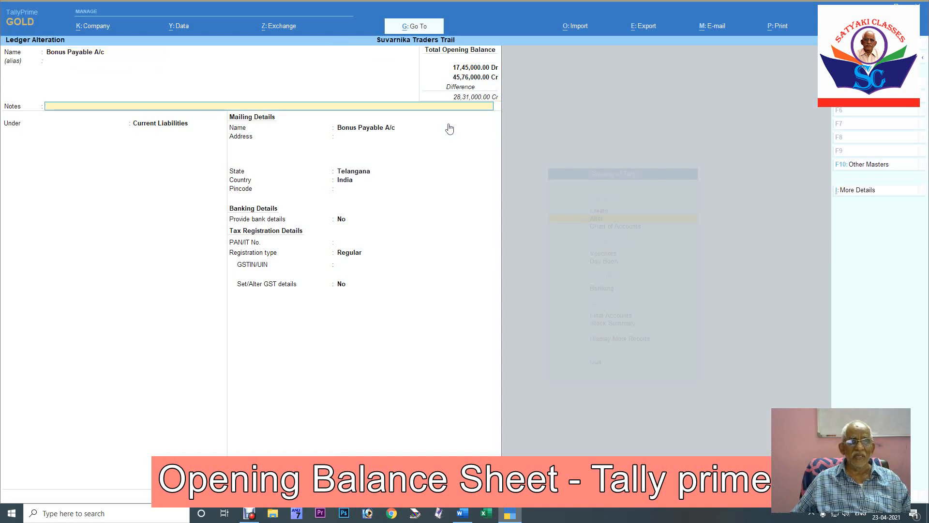
{"action": "key", "text": "Return"}
{"action": "type", "text": "Cha"}
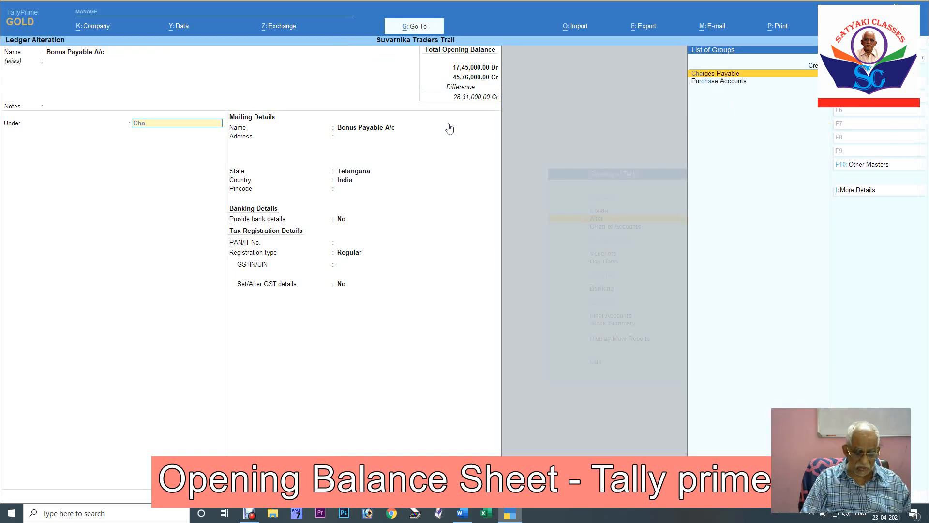
{"action": "type", "text": "rg"}
{"action": "key", "text": "Return"}
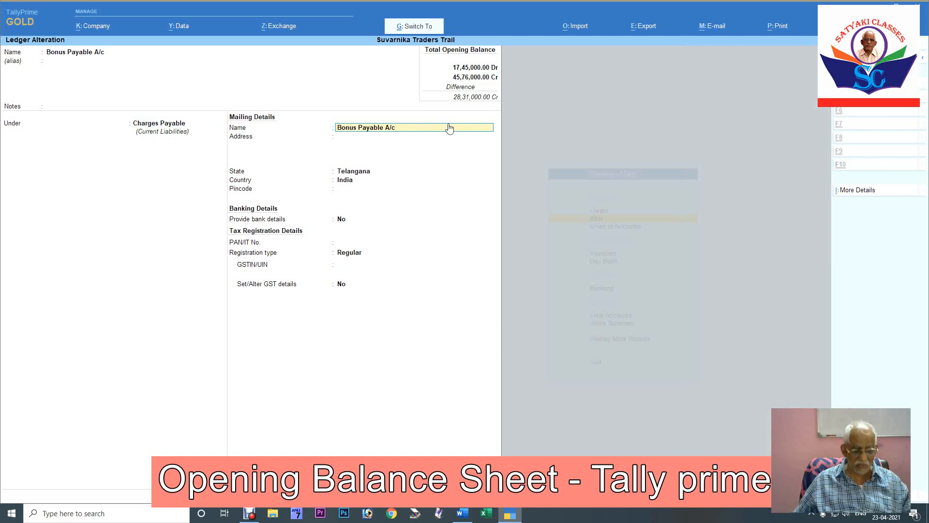
{"action": "key", "text": "ctrl+a"}
Leave ledger alteration and start creating a new ledger.
{"action": "key", "text": "Escape"}
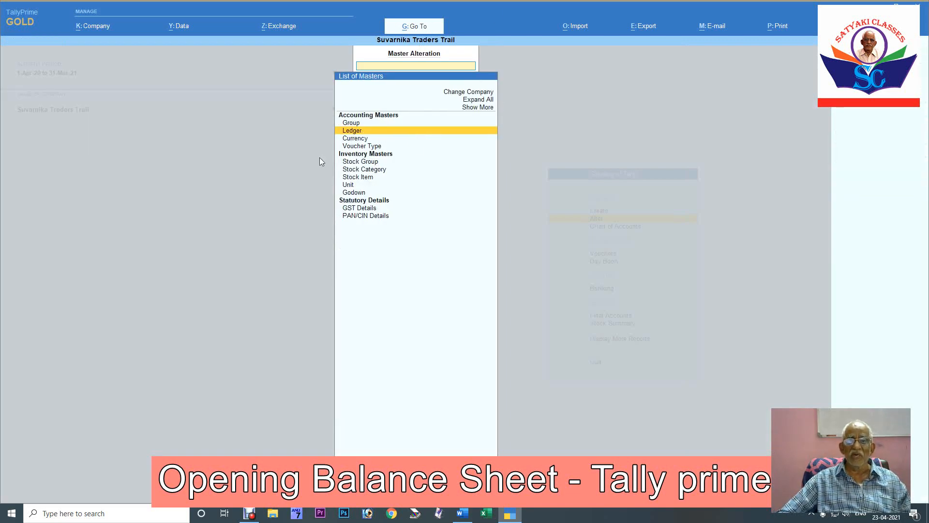
{"action": "key", "text": "Escape"}
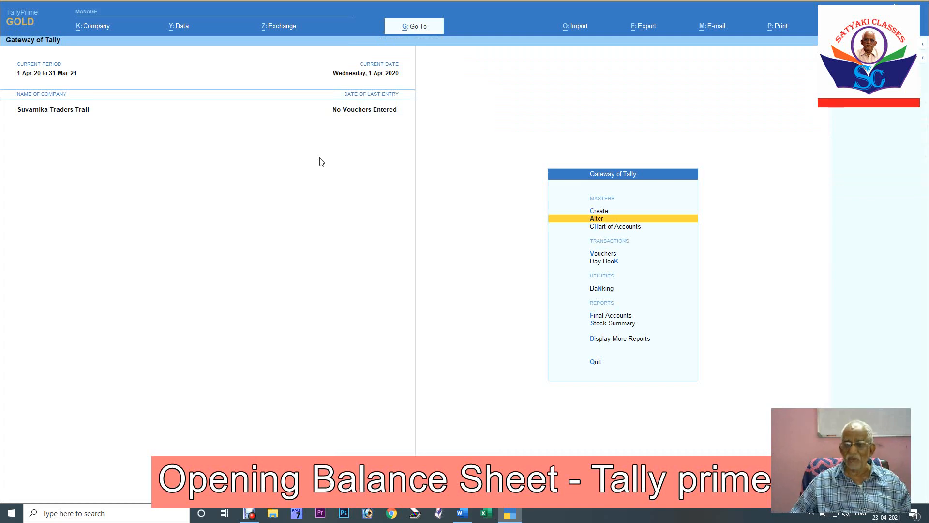
{"action": "key", "text": "Up"}
{"action": "key", "text": "Return"}
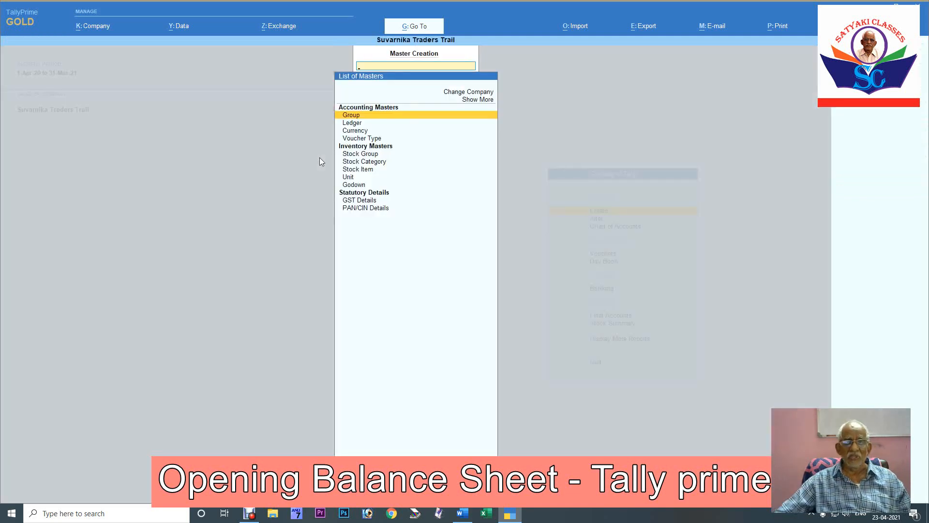
{"action": "key", "text": "Down"}
{"action": "key", "text": "Return"}
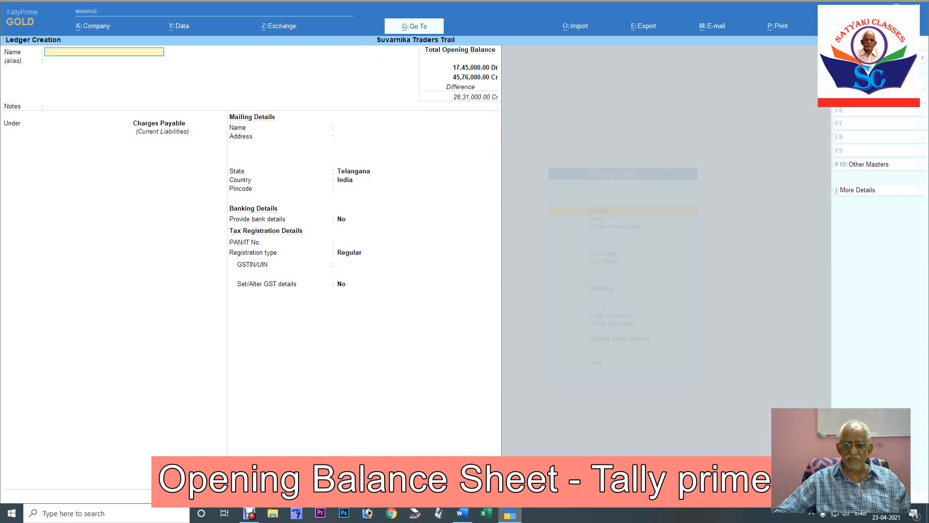
Switch to Word and mark the closing stocks amount of 18,75,000.00 in red.
{"action": "left_click", "coordinate": [464, 514]}
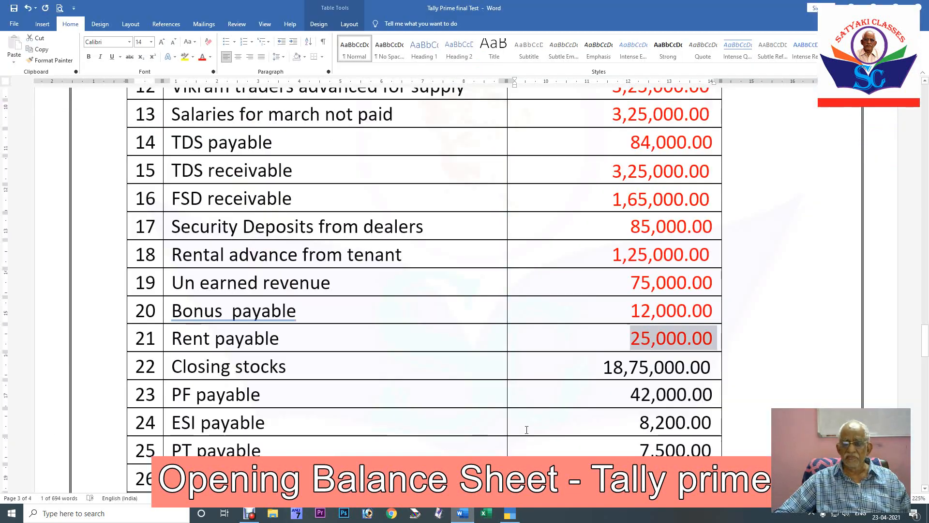
{"action": "scroll", "coordinate": [526, 427], "scroll_direction": "down", "scroll_amount": 2}
{"action": "scroll", "coordinate": [527, 427], "scroll_direction": "down", "scroll_amount": 1}
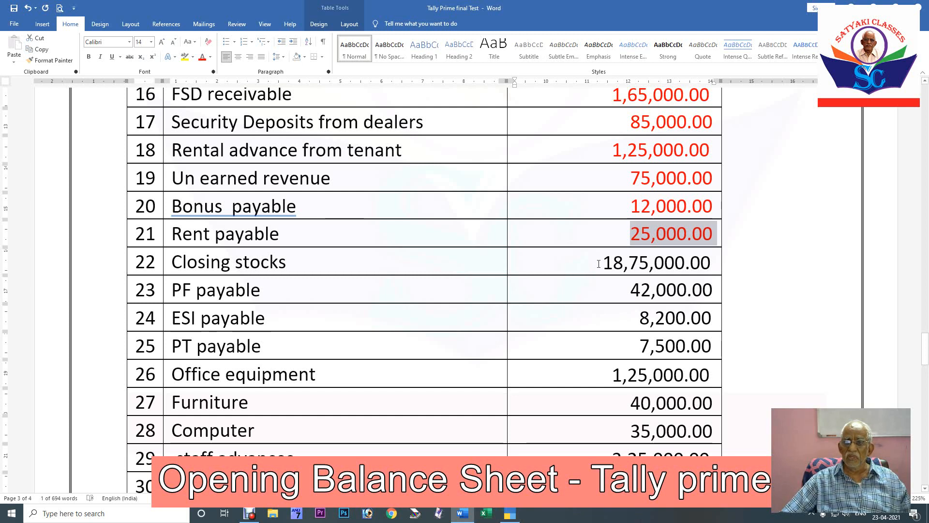
{"action": "left_click_drag", "start_coordinate": [607, 260], "coordinate": [731, 260]}
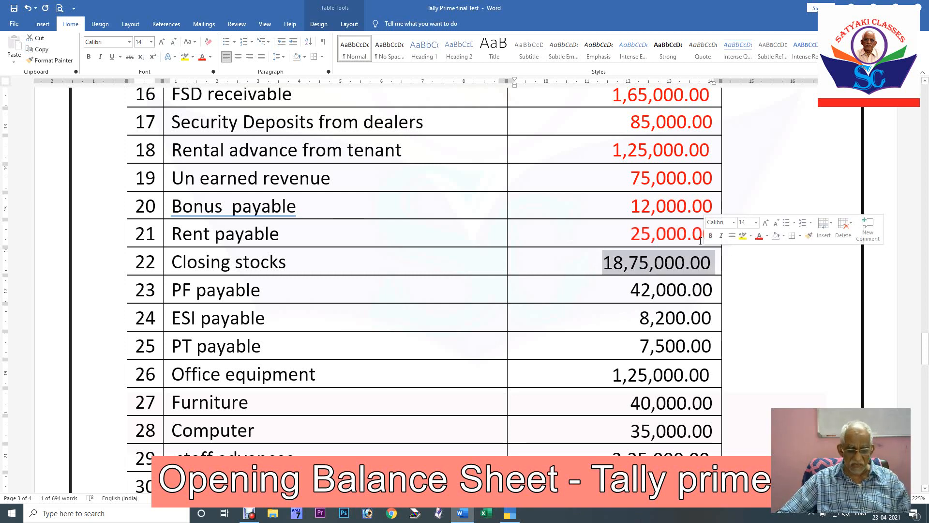
{"action": "left_click", "coordinate": [759, 236]}
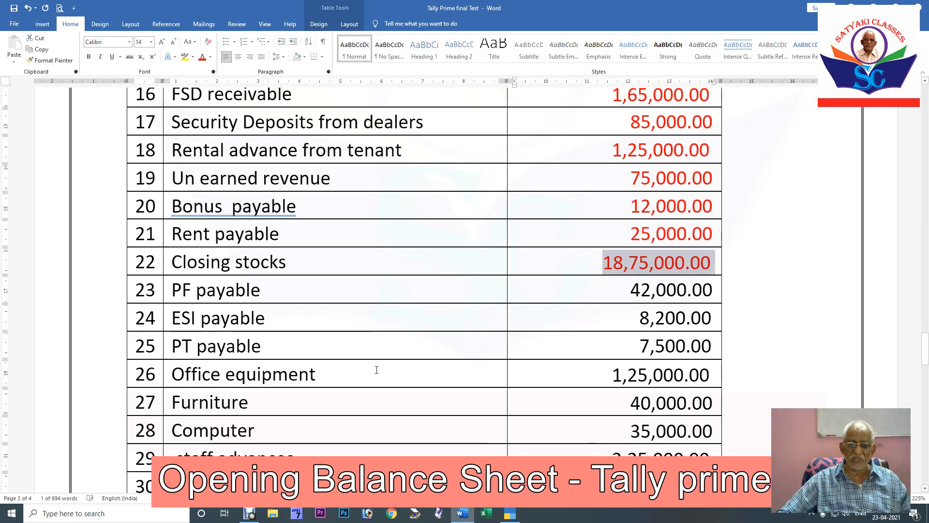
Switch to TallyPrime and name the new ledger Opening Stock A/c.
{"action": "left_click", "coordinate": [511, 514]}
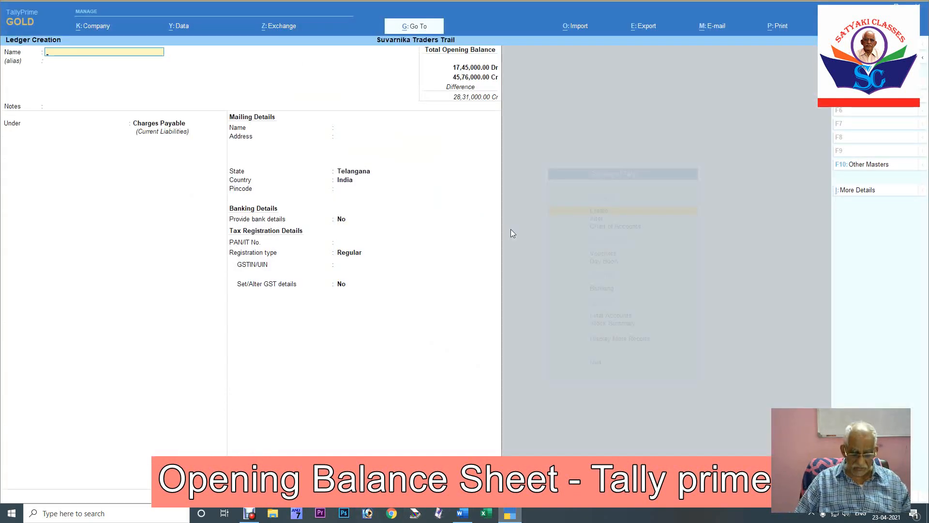
{"action": "type", "text": "C"}
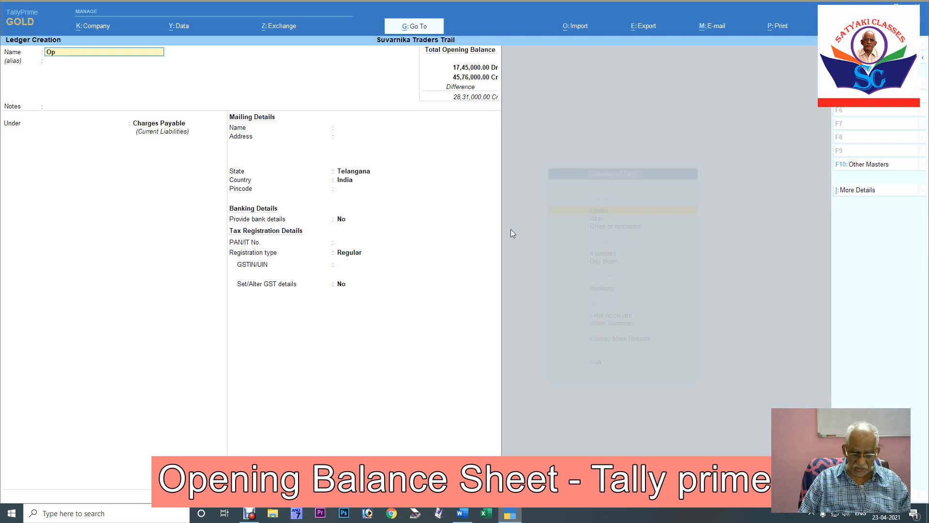
{"action": "type", "text": "g Stock"}
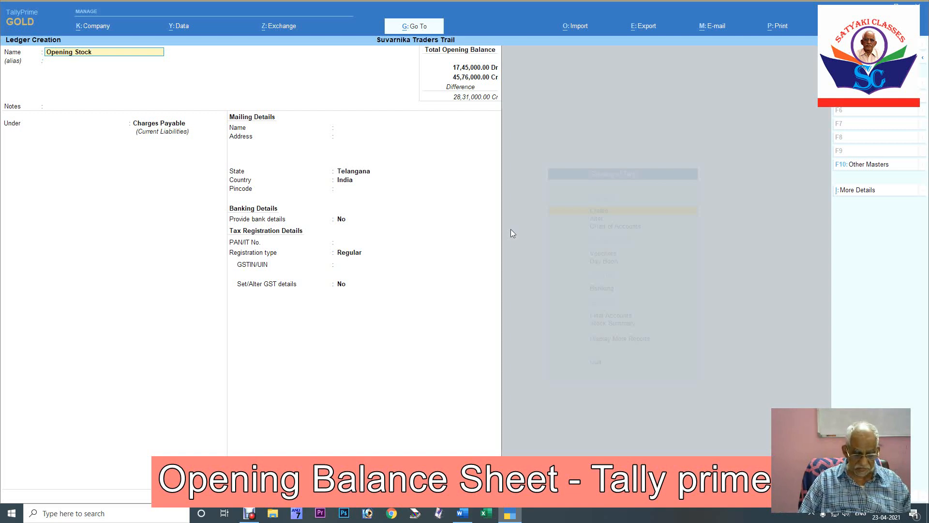
{"action": "type", "text": " a/c"}
{"action": "key", "text": "Return"}
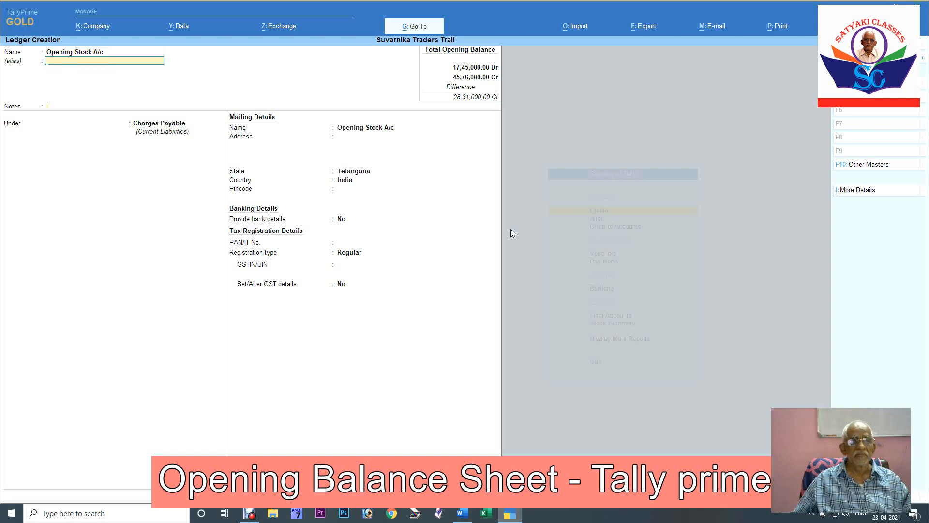
Place the Opening Stock ledger under Stock-in-Hand, leaving its alias and notes blank, and save it.
{"action": "key", "text": "Return"}
{"action": "key", "text": "Return"}
{"action": "type", "text": "Stoc"}
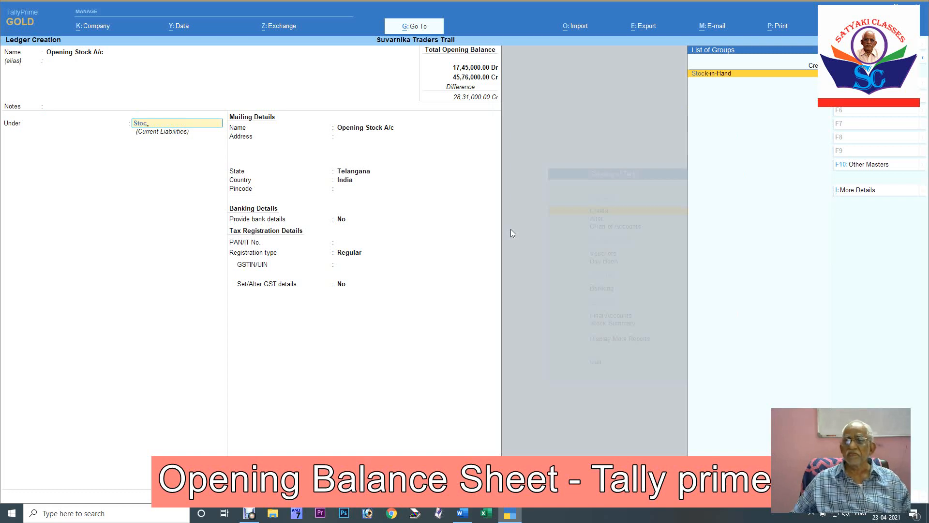
{"action": "key", "text": "Return"}
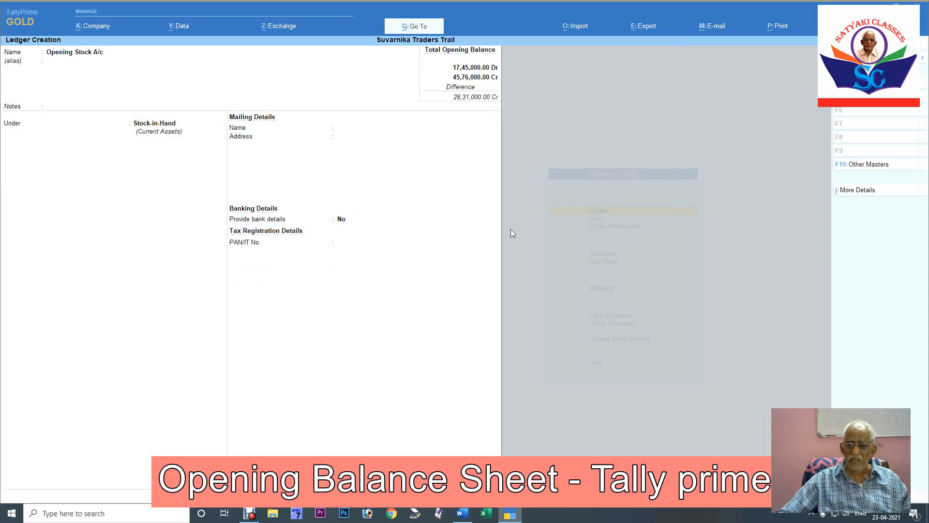
{"action": "left_click", "coordinate": [513, 515]}
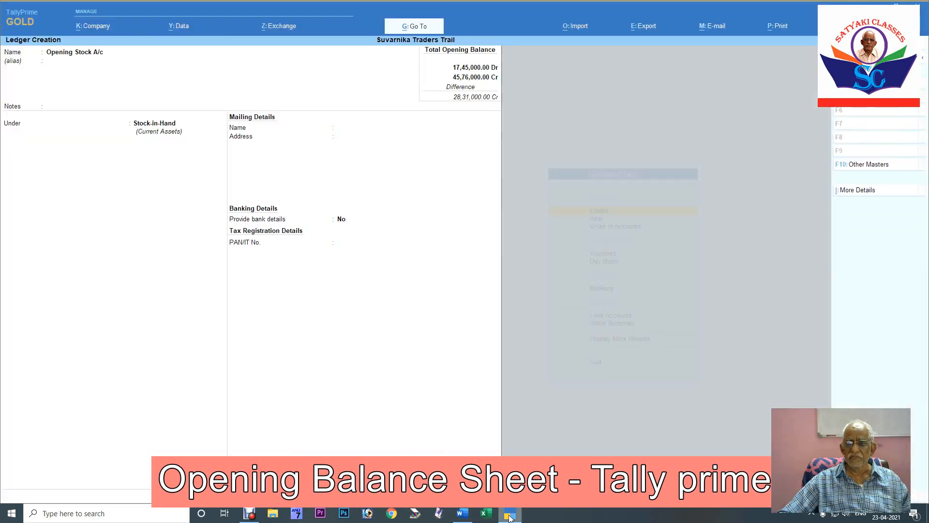
{"action": "left_click", "coordinate": [513, 515]}
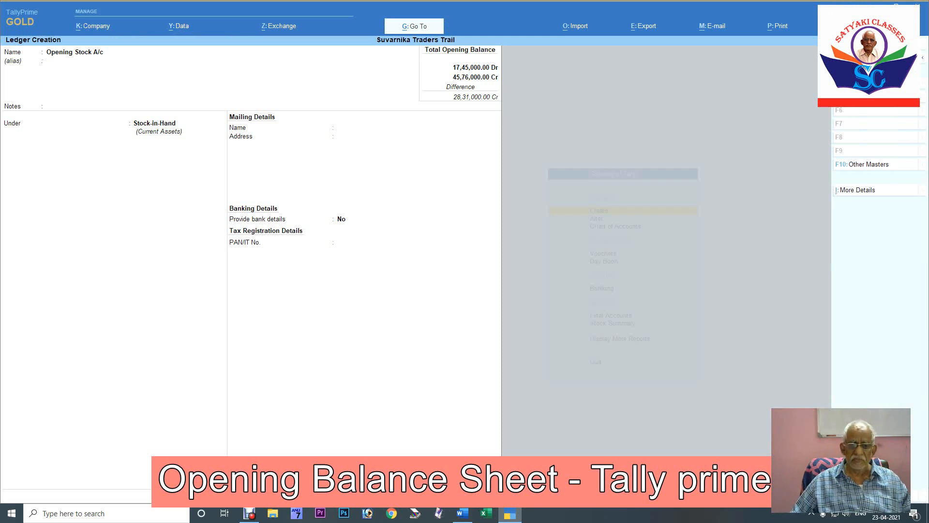
{"action": "key", "text": "ctrl"}
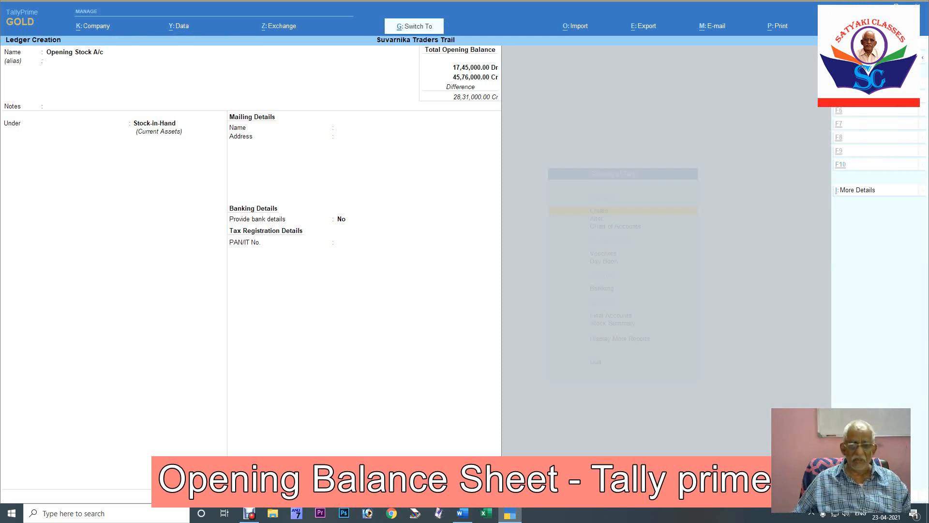
{"action": "key", "text": "ctrl+a"}
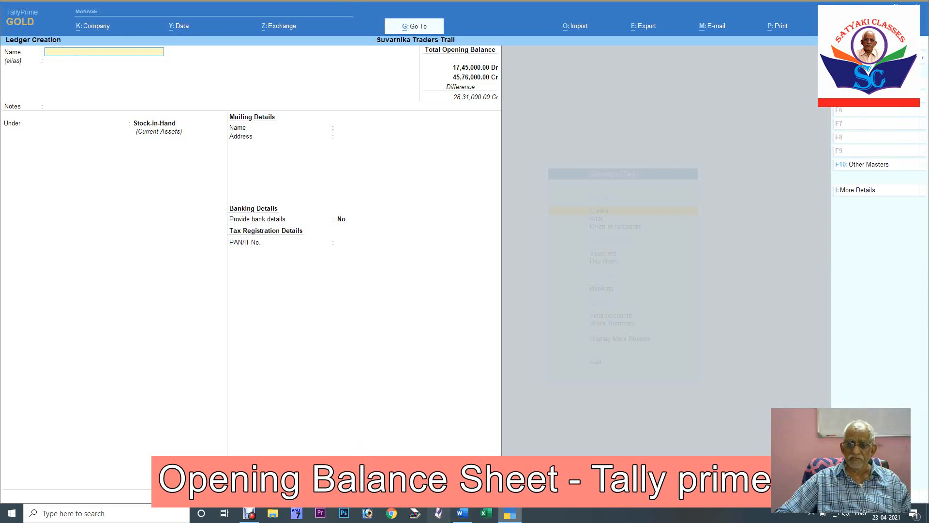
Switch to Word and mark the PF payable amount of 42,000.00 in red.
{"action": "left_click", "coordinate": [461, 514]}
{"action": "scroll", "coordinate": [576, 338], "scroll_direction": "down", "scroll_amount": 3}
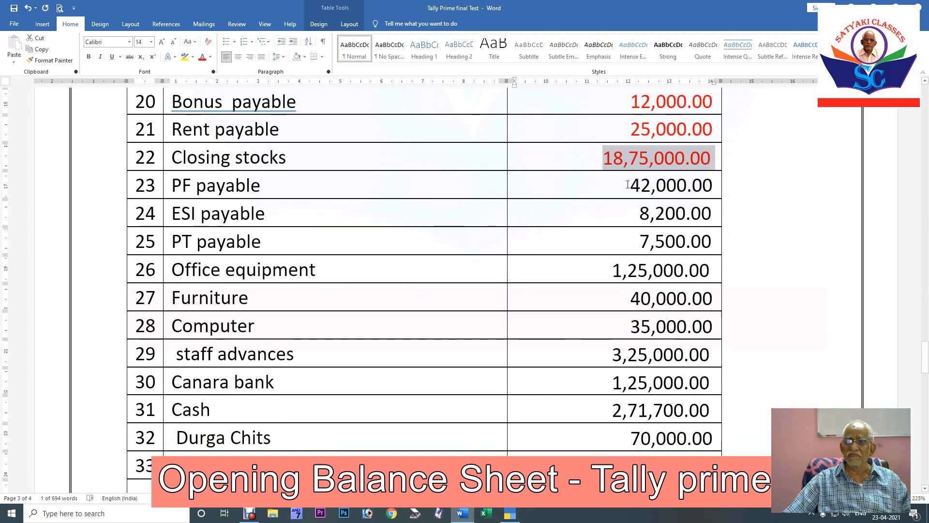
{"action": "left_click_drag", "start_coordinate": [627, 184], "coordinate": [720, 189]}
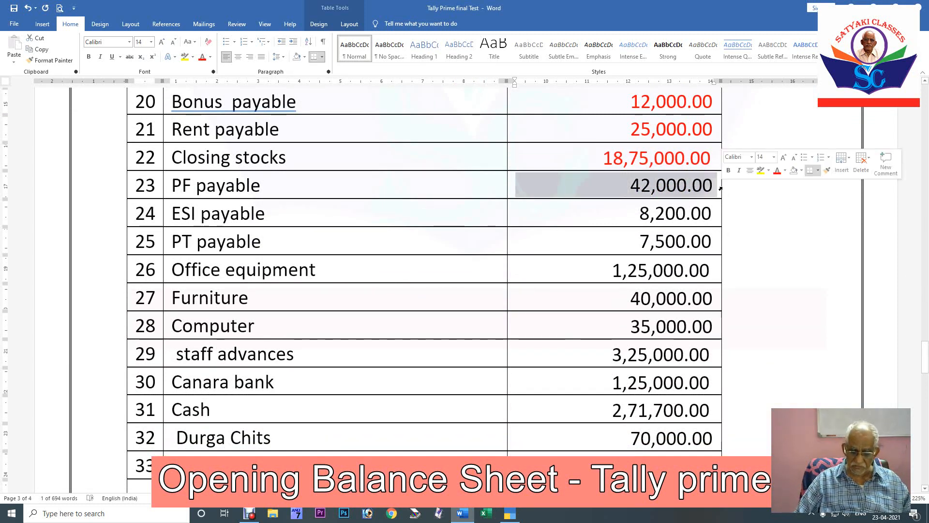
{"action": "key", "text": "F4"}
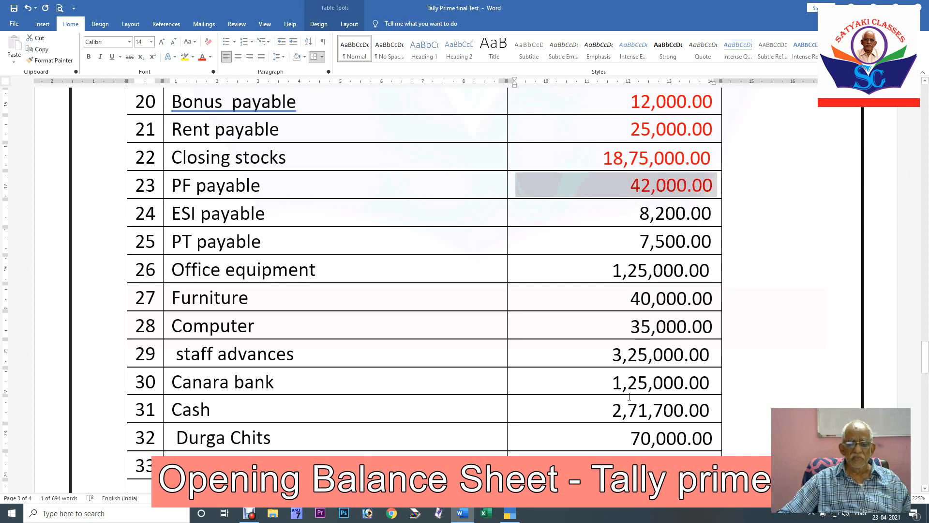
Switch to TallyPrime and name the new ledger PF Payable A/c, leaving its alias and notes blank.
{"action": "left_click", "coordinate": [513, 515]}
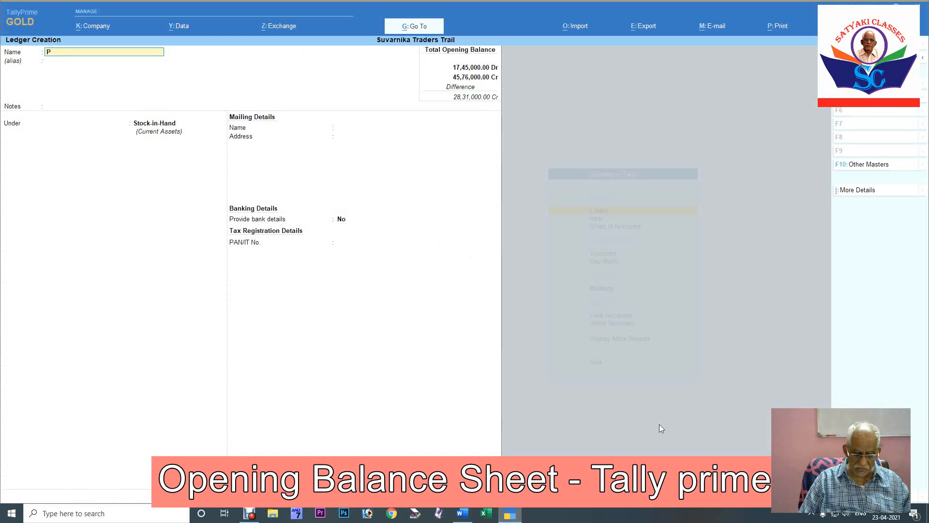
{"action": "type", "text": "Payab"}
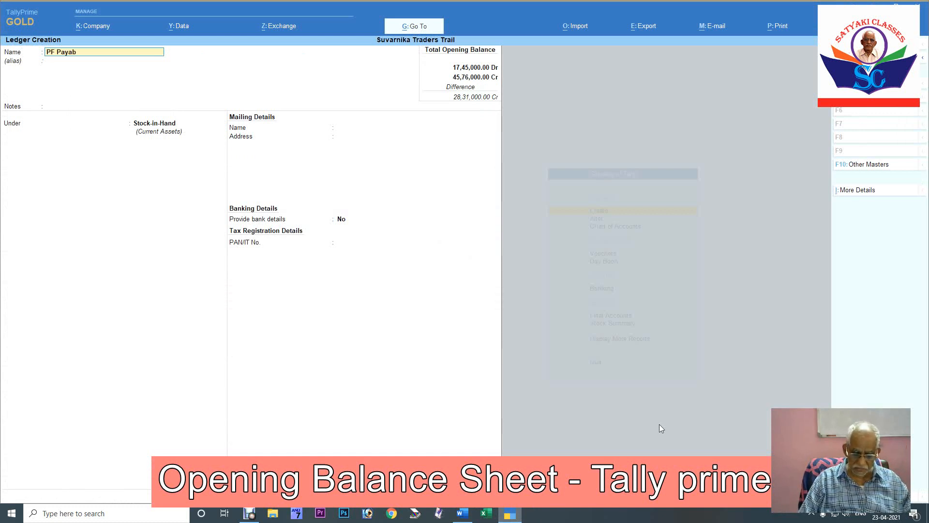
{"action": "type", "text": "le a/"}
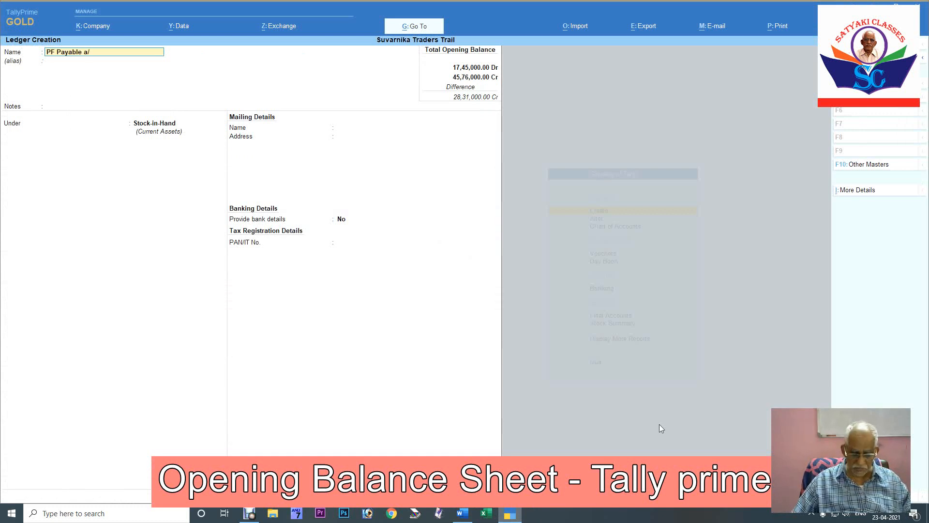
{"action": "type", "text": "c"}
{"action": "key", "text": "Return"}
{"action": "key", "text": "Return"}
{"action": "key", "text": "Return"}
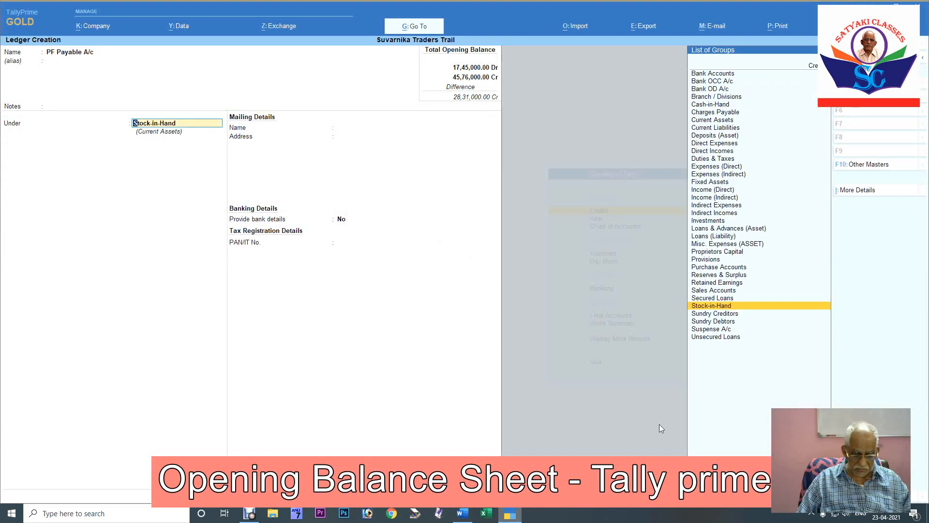
Place the PF Payable ledger under Charges Payable, keeping the default mailing, banking and tax registration details with GSTIN/UIN blank.
{"action": "type", "text": "Charge"}
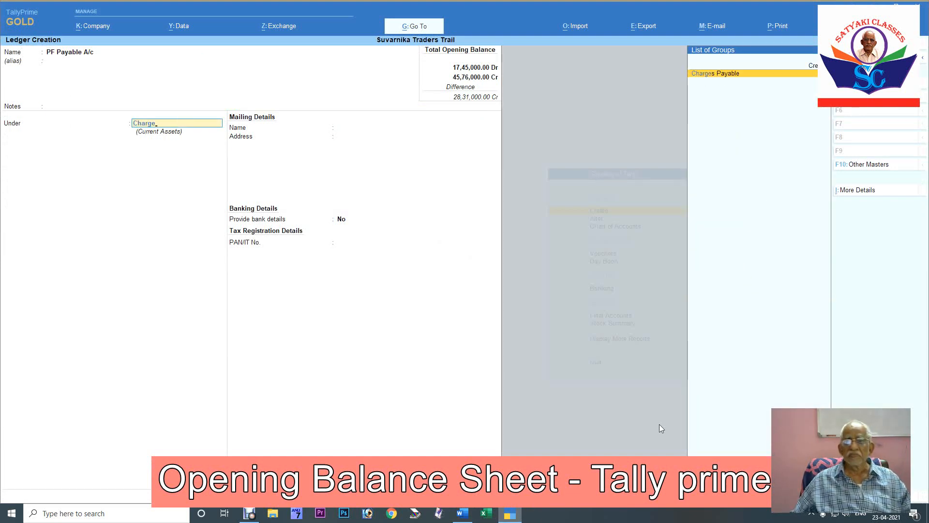
{"action": "key", "text": "Return"}
{"action": "key", "text": "Return"}
{"action": "key", "text": "Return"}
{"action": "key", "text": "Return"}
{"action": "key", "text": "Return"}
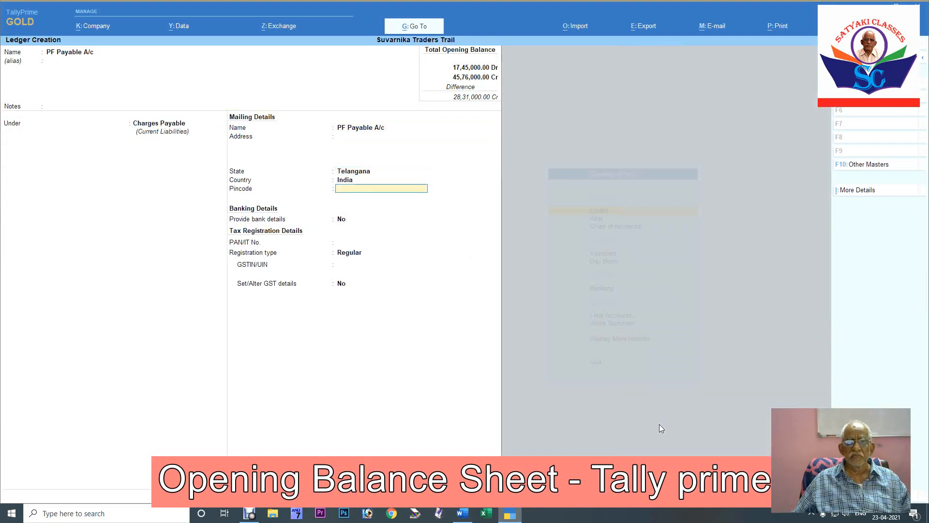
{"action": "key", "text": "Return"}
{"action": "key", "text": "Return"}
{"action": "key", "text": "Return"}
{"action": "key", "text": "Return"}
{"action": "key", "text": "Return"}
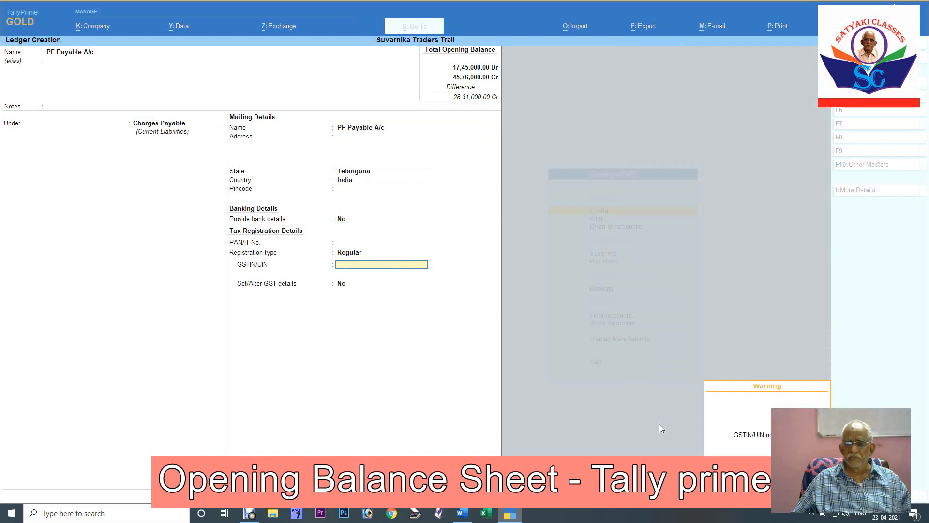
Give the PF Payable ledger a credit opening balance of 42,000.00 and save it.
{"action": "key", "text": "Return"}
{"action": "key", "text": "Return"}
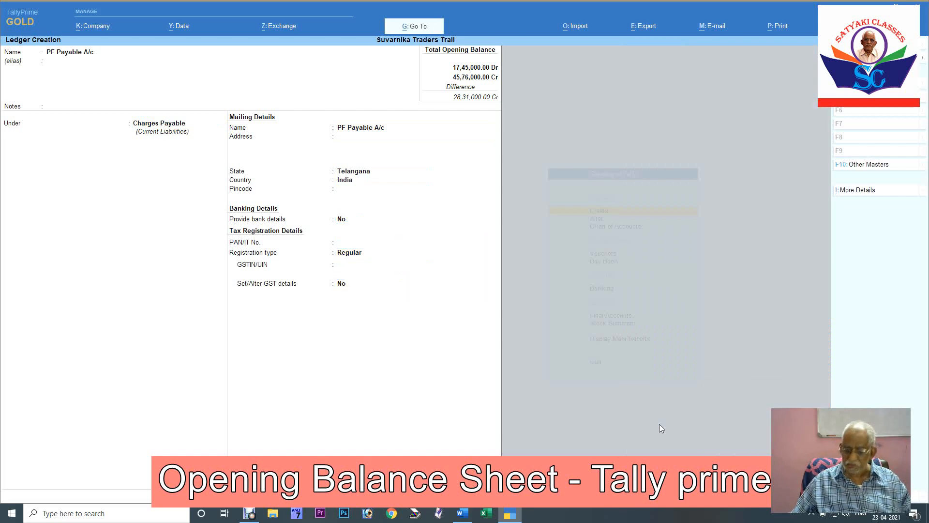
{"action": "key", "text": "Return"}
{"action": "key", "text": "ctrl"}
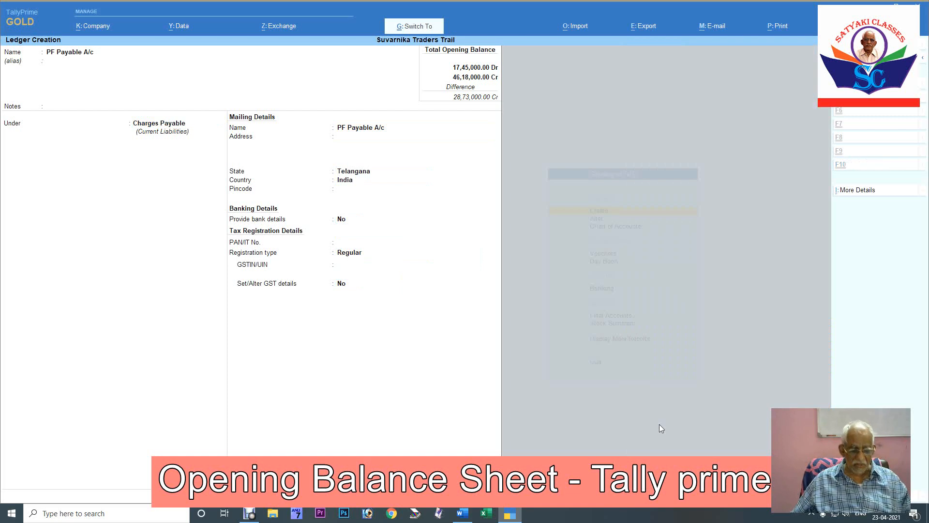
{"action": "key", "text": "ctrl+a"}
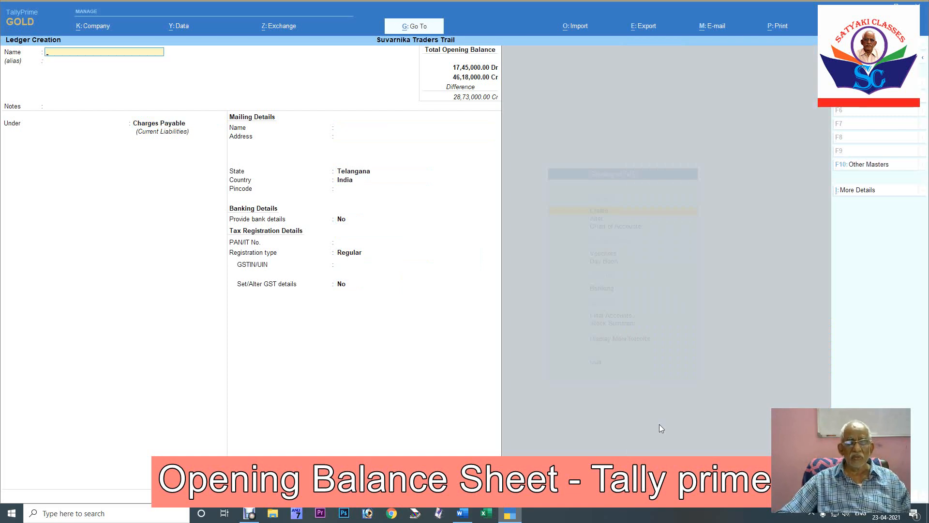
Switch to Word and mark the ESI payable amount of 8,200.00 in red.
{"action": "left_click", "coordinate": [462, 514]}
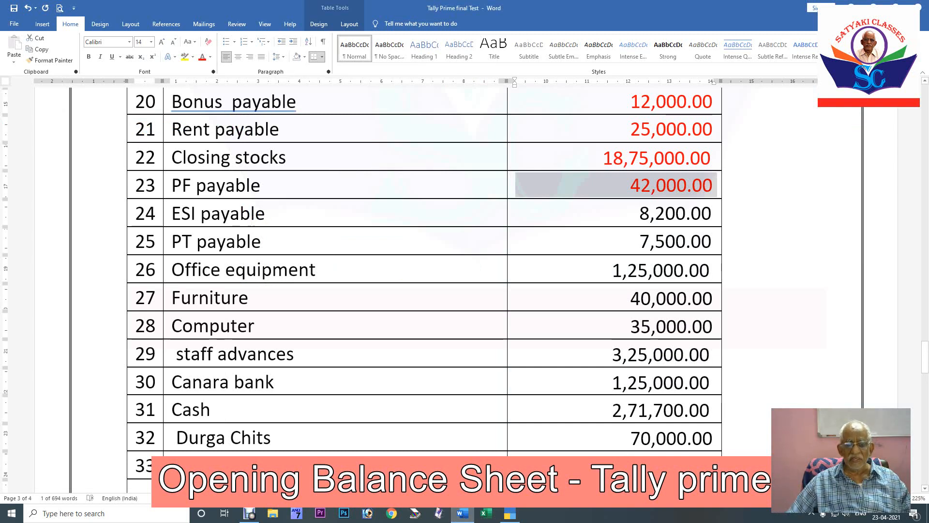
{"action": "left_click", "coordinate": [715, 213]}
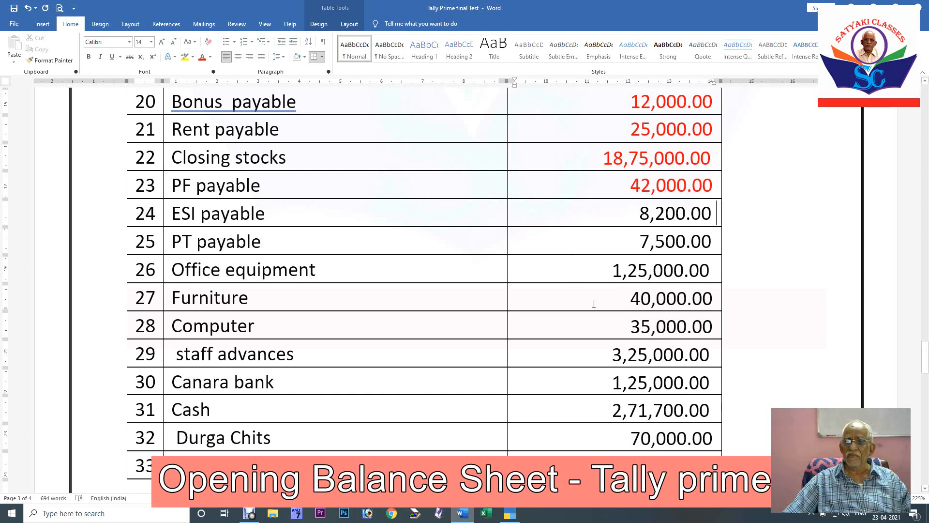
{"action": "left_click", "coordinate": [634, 241]}
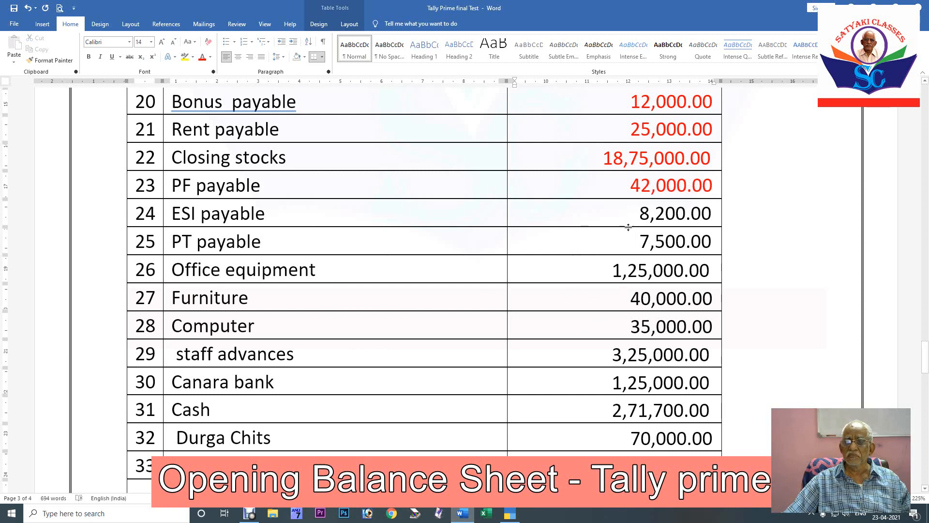
{"action": "left_click", "coordinate": [665, 214]}
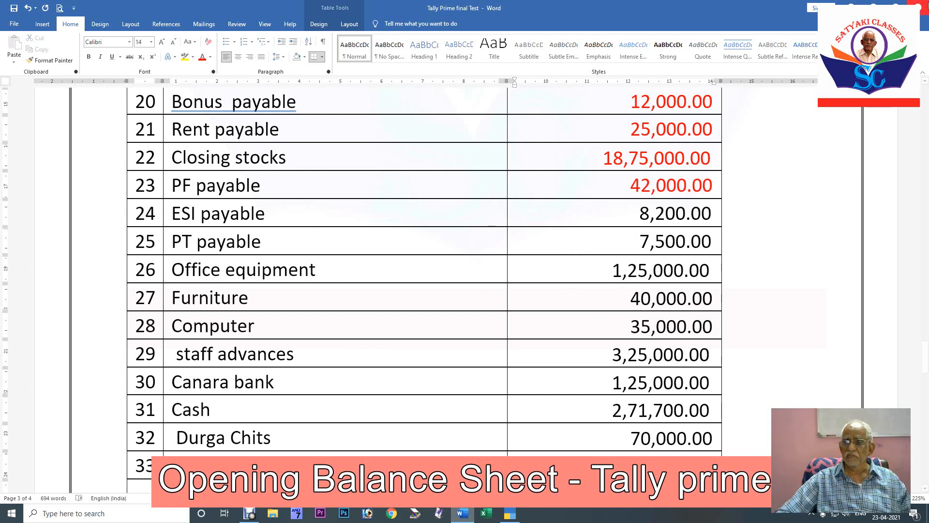
{"action": "left_click", "coordinate": [770, 183]}
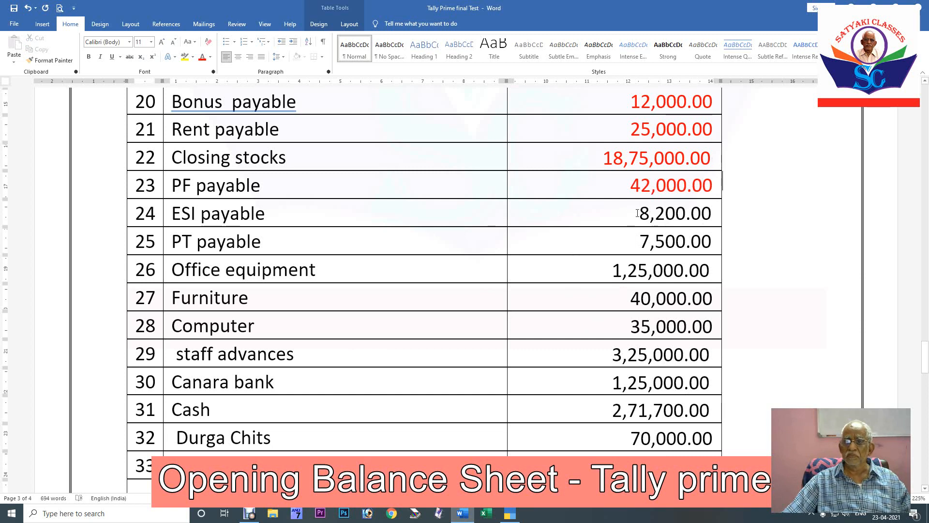
{"action": "left_click_drag", "start_coordinate": [638, 214], "coordinate": [710, 212]}
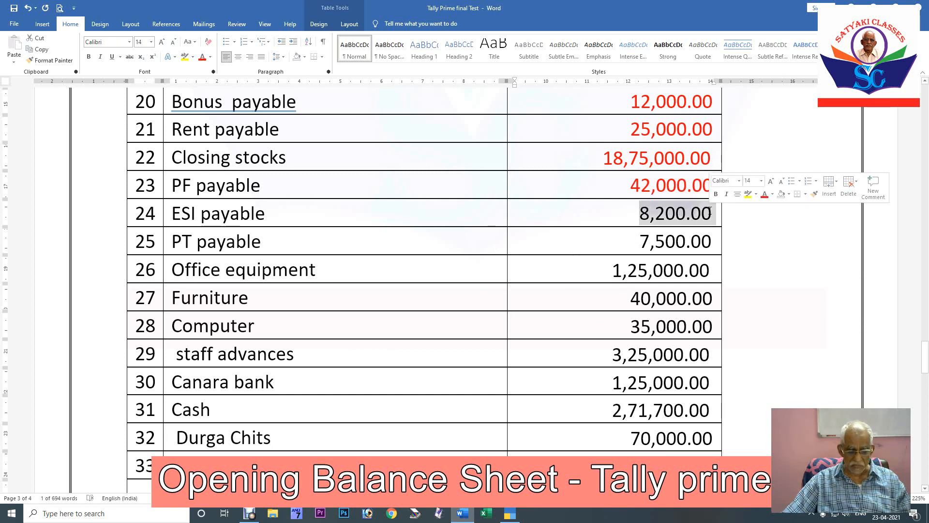
{"action": "key", "text": "F4"}
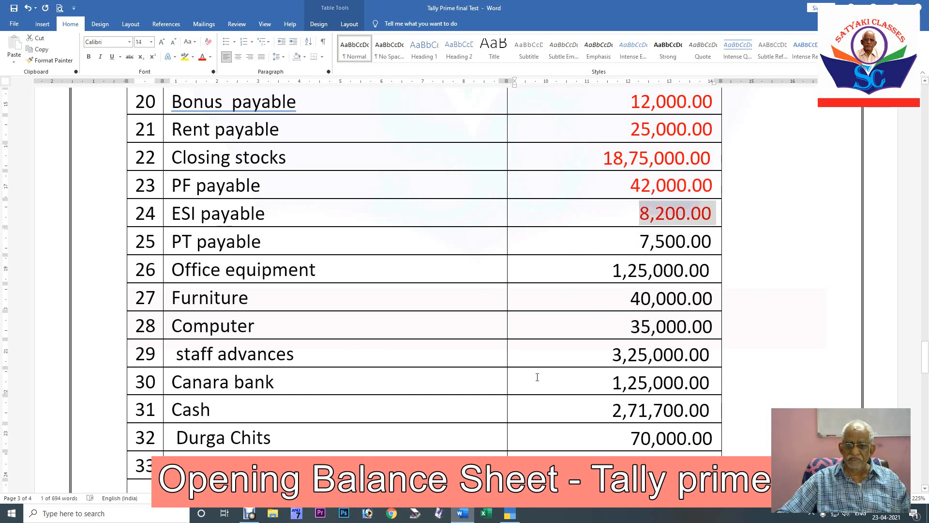
Switch to TallyPrime and name the new ledger ESI Payable A/c, leaving its alias blank.
{"action": "left_click", "coordinate": [510, 513]}
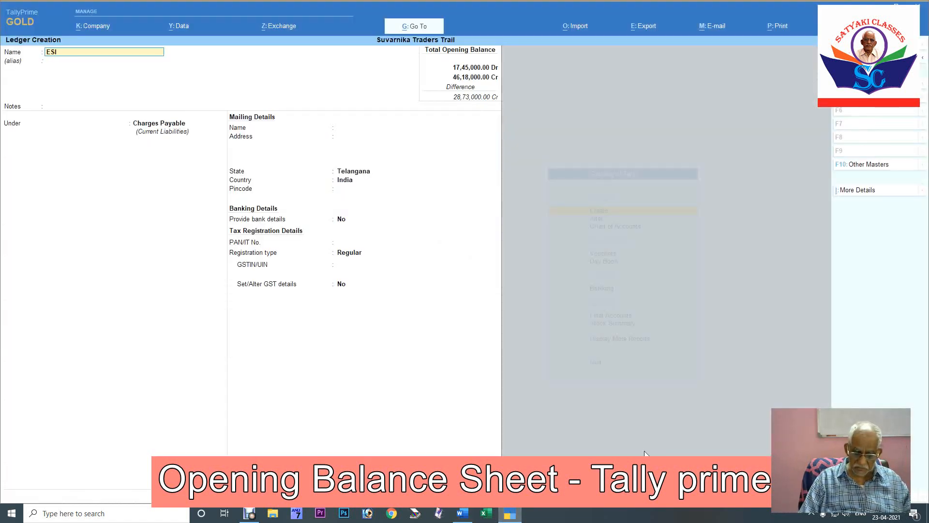
{"action": "type", "text": "Payable a"}
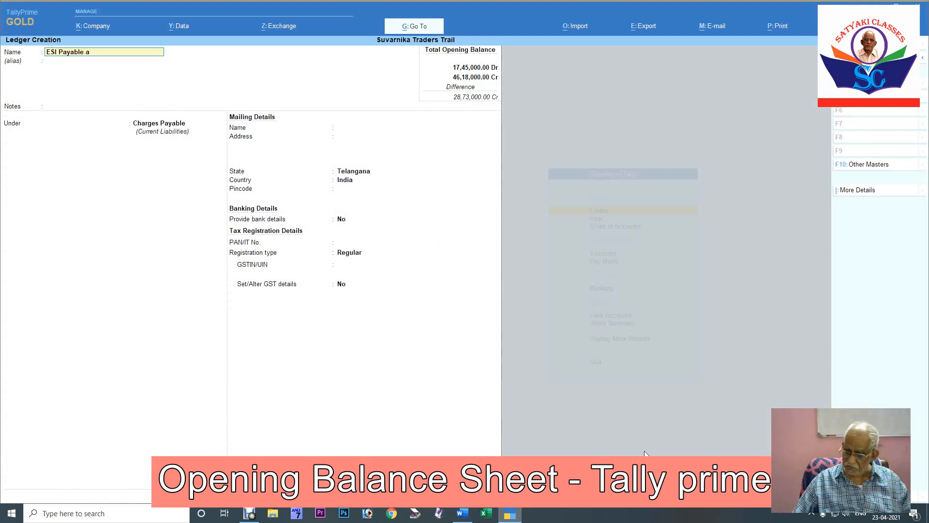
{"action": "type", "text": "/c"}
{"action": "key", "text": "Return"}
{"action": "key", "text": "Return"}
{"action": "key", "text": "Return"}
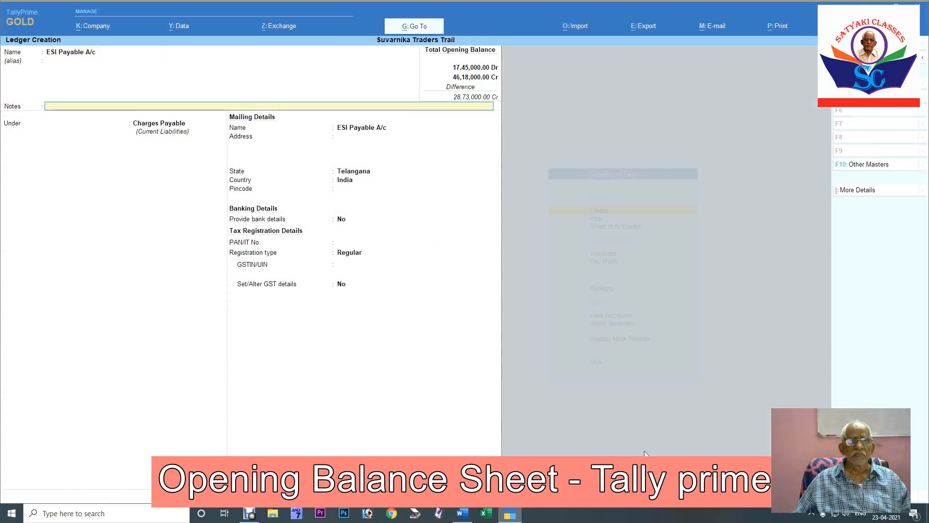
Keep the ESI Payable ledger under Charges Payable with the default mailing, banking and tax registration details.
{"action": "key", "text": "Return"}
{"action": "key", "text": "Return"}
{"action": "key", "text": "Return"}
{"action": "key", "text": "Return"}
{"action": "key", "text": "Return"}
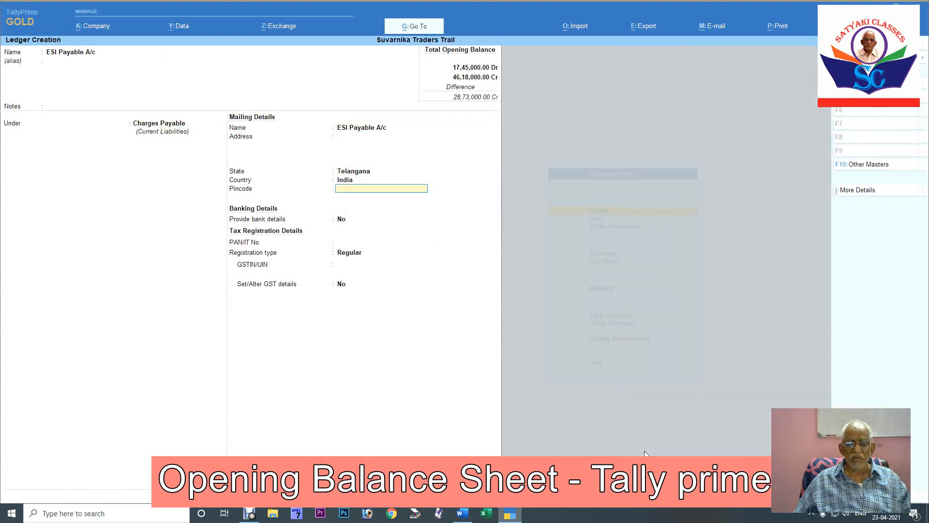
{"action": "key", "text": "Return"}
{"action": "key", "text": "Return"}
{"action": "key", "text": "Return"}
{"action": "key", "text": "Return"}
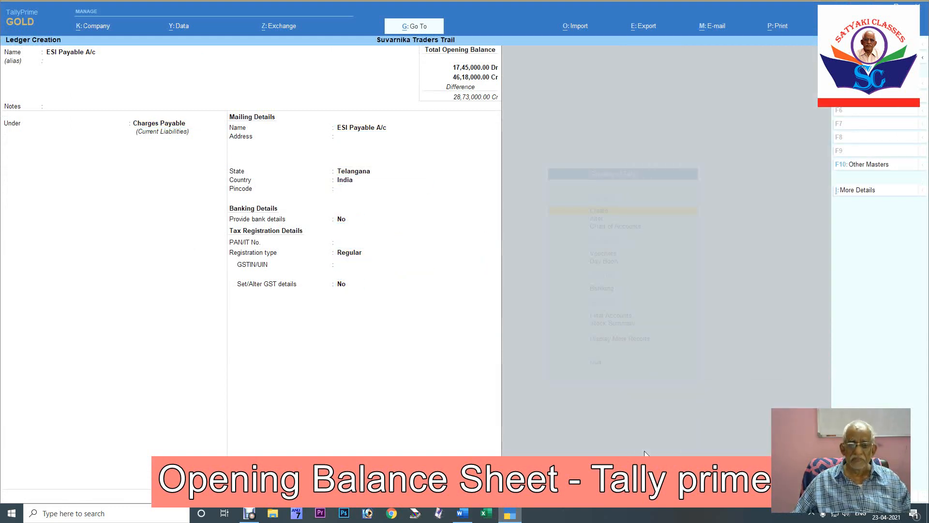
Give the ESI Payable ledger a credit opening balance of 8,200.00 and save it.
{"action": "key", "text": "Return"}
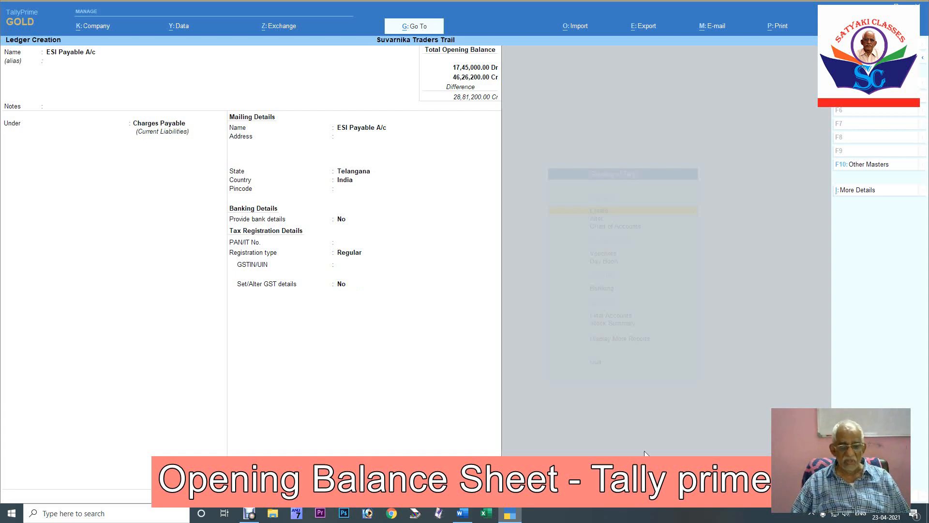
{"action": "key", "text": "ctrl"}
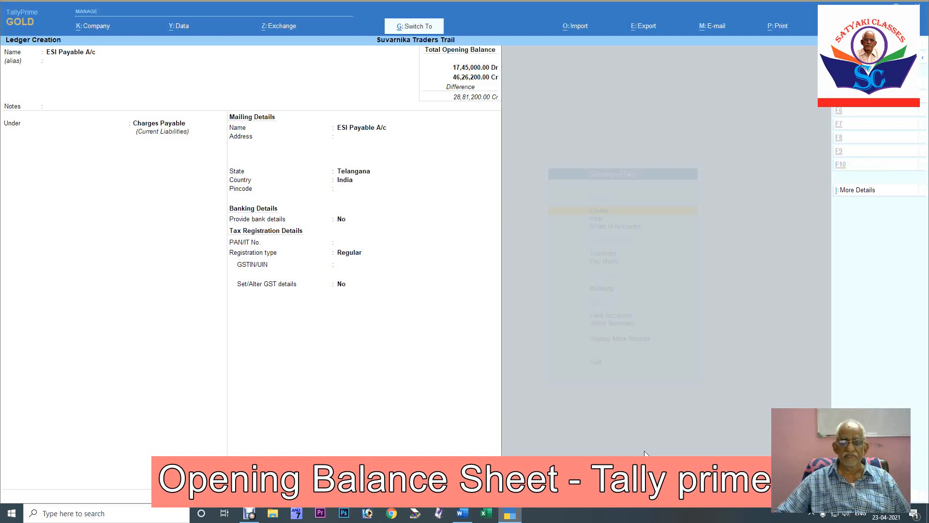
{"action": "key", "text": "ctrl+a"}
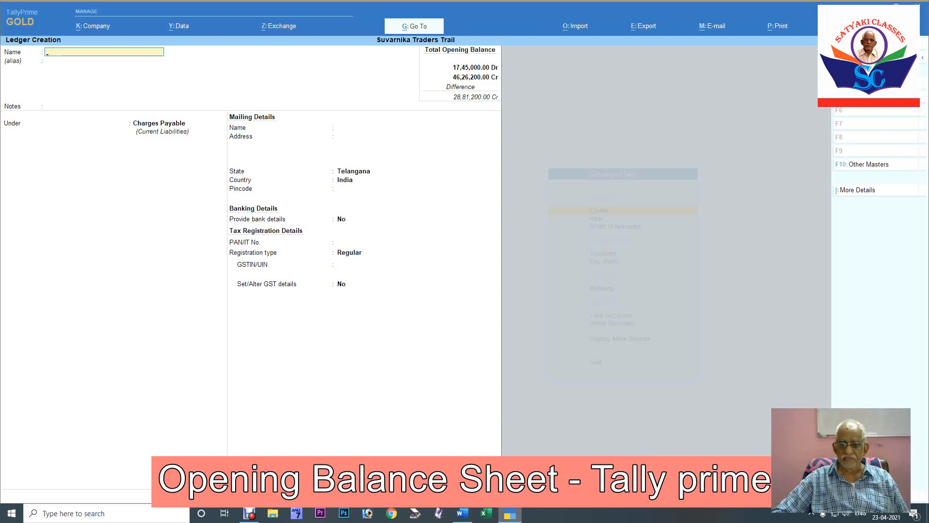
Switch to Word and mark the PT payable amount of 7,500.00 in red.
{"action": "left_click", "coordinate": [463, 514]}
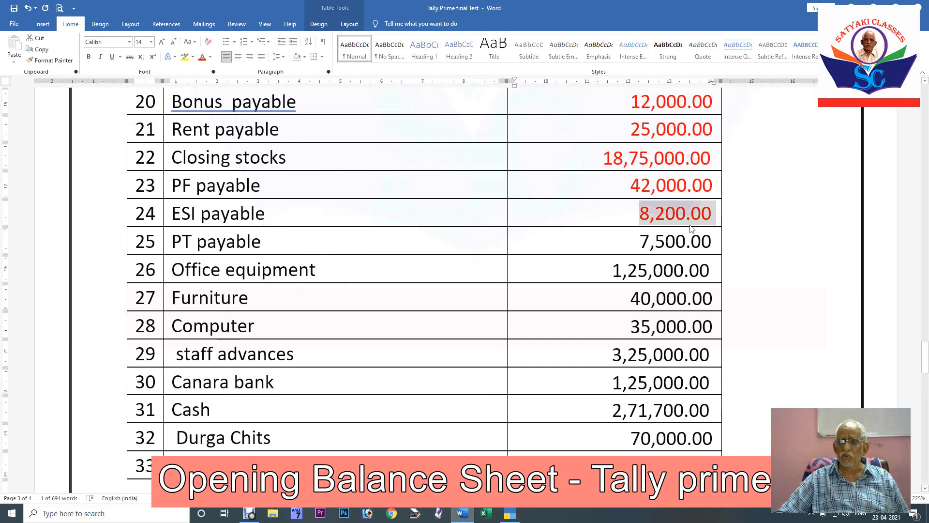
{"action": "left_click_drag", "start_coordinate": [640, 240], "coordinate": [711, 242]}
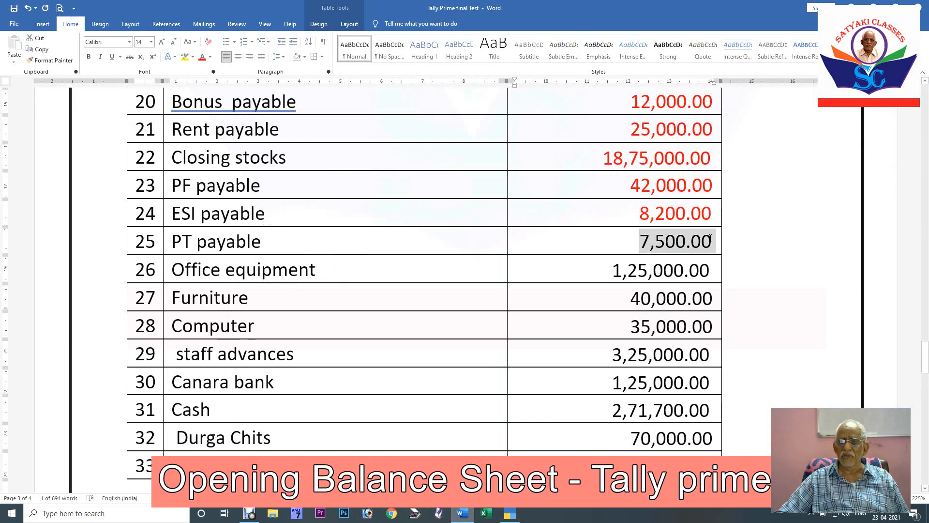
{"action": "key", "text": "F4"}
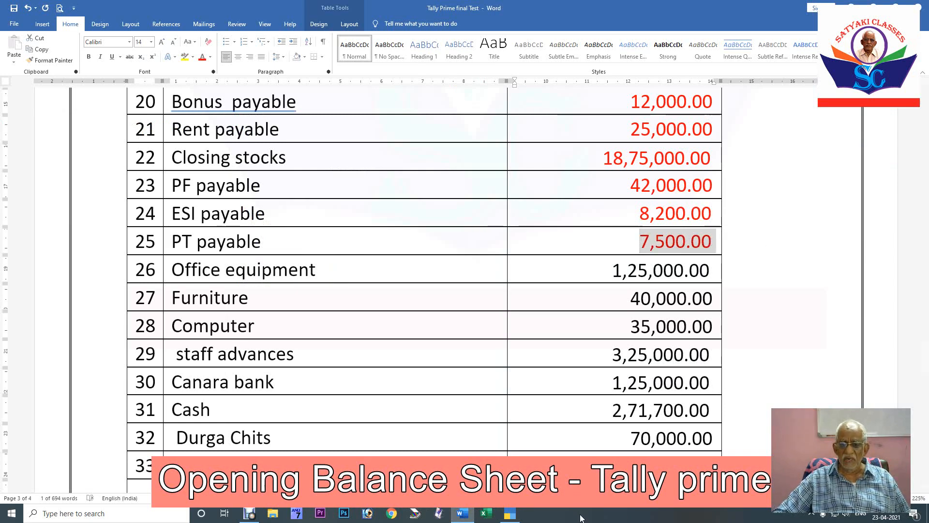
Switch to TallyPrime and name the new ledger PT Payable A/c, leaving its alias and notes blank.
{"action": "left_click", "coordinate": [510, 513]}
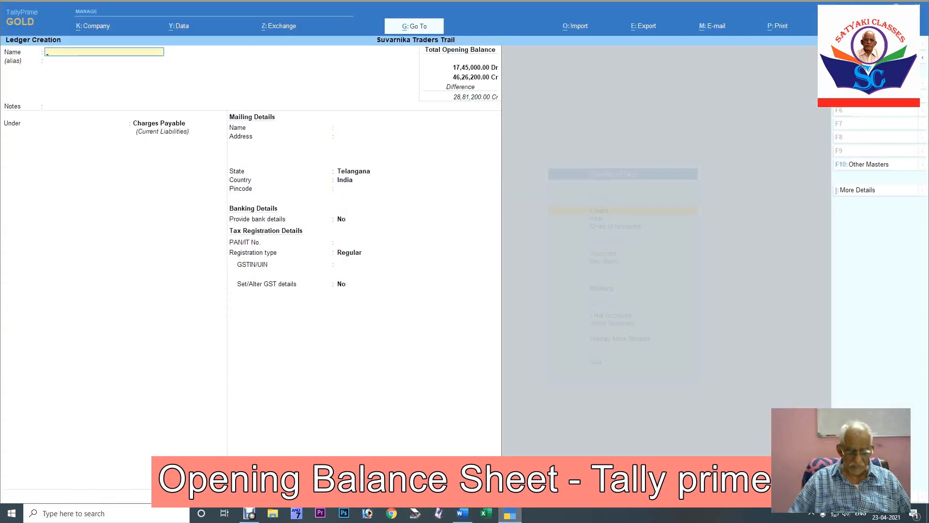
{"action": "type", "text": "PT"}
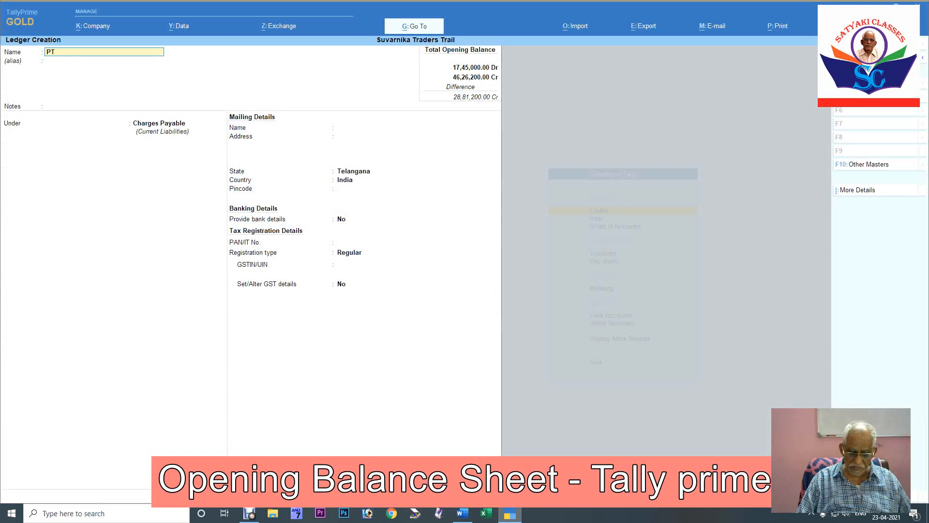
{"action": "type", "text": " Payable a"}
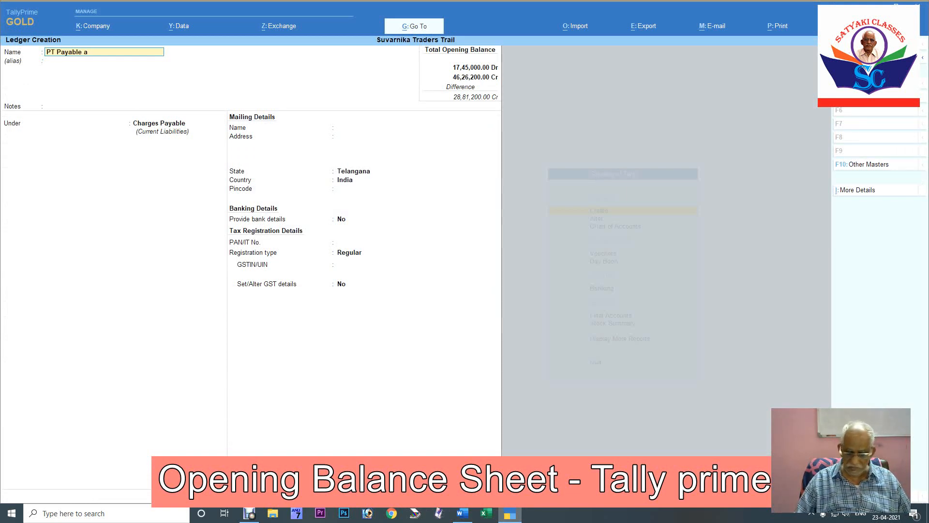
{"action": "type", "text": "/c"}
{"action": "key", "text": "Return"}
{"action": "key", "text": "Return"}
{"action": "key", "text": "Return"}
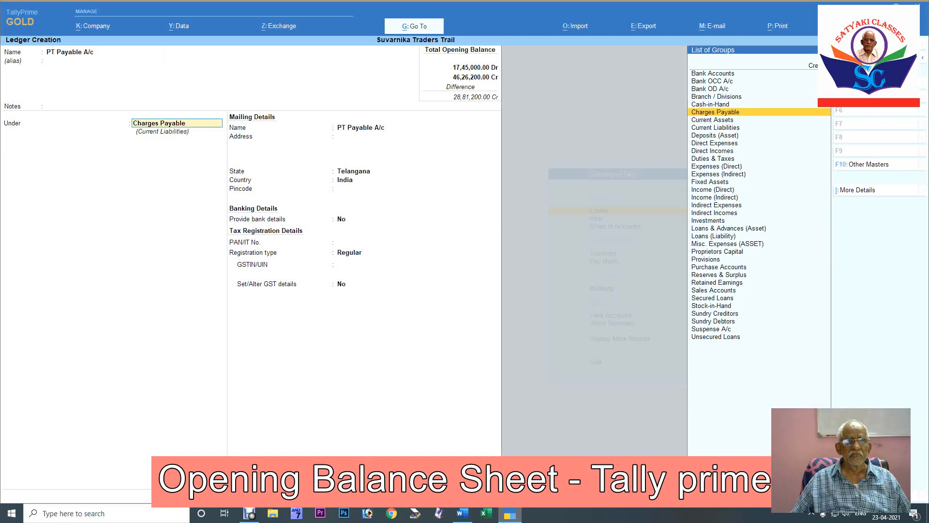
Place the PT Payable ledger under Duties & Taxes with duty type Others, save it without an opening balance and leave ledger creation.
{"action": "type", "text": "Du"}
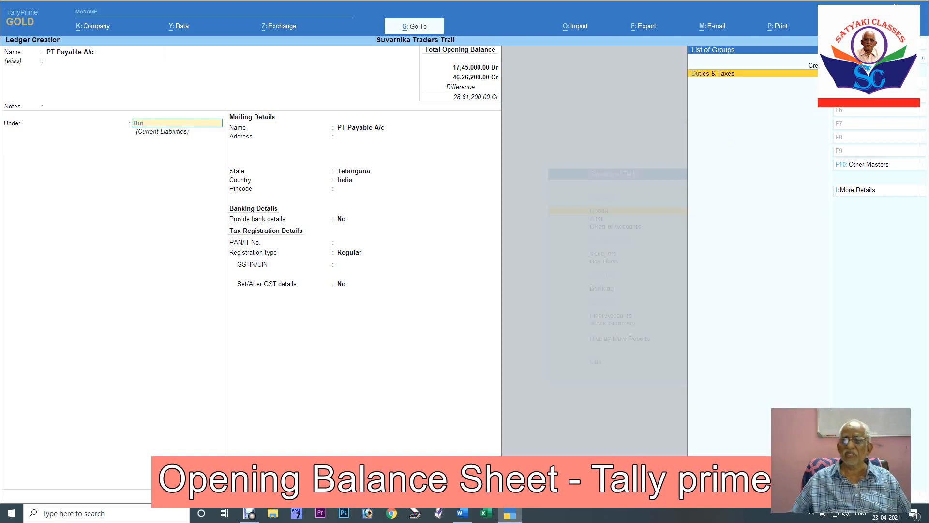
{"action": "type", "text": "t"}
{"action": "key", "text": "Return"}
{"action": "key", "text": "Return"}
{"action": "key", "text": "Return"}
{"action": "key", "text": "Return"}
{"action": "key", "text": "Return"}
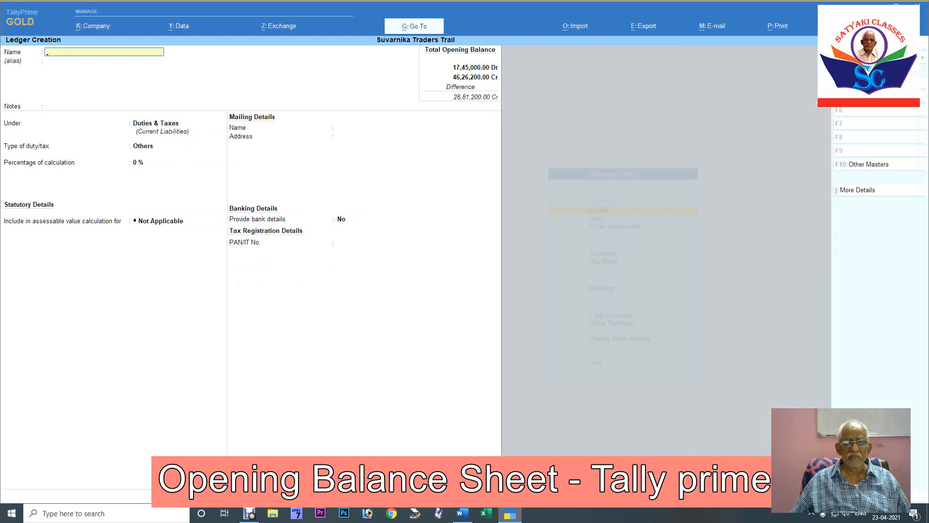
{"action": "key", "text": "Escape"}
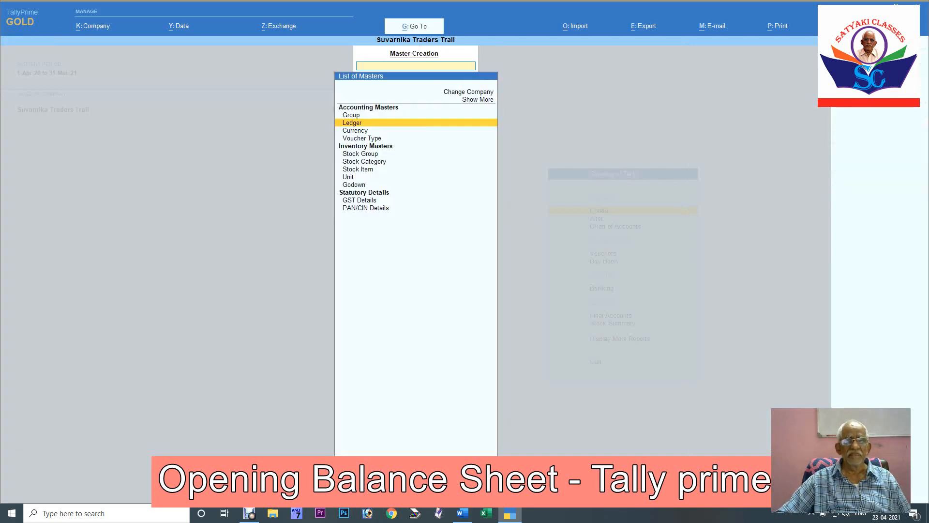
Leave master creation and open the PT Payable A/c ledger for alteration.
{"action": "key", "text": "Escape"}
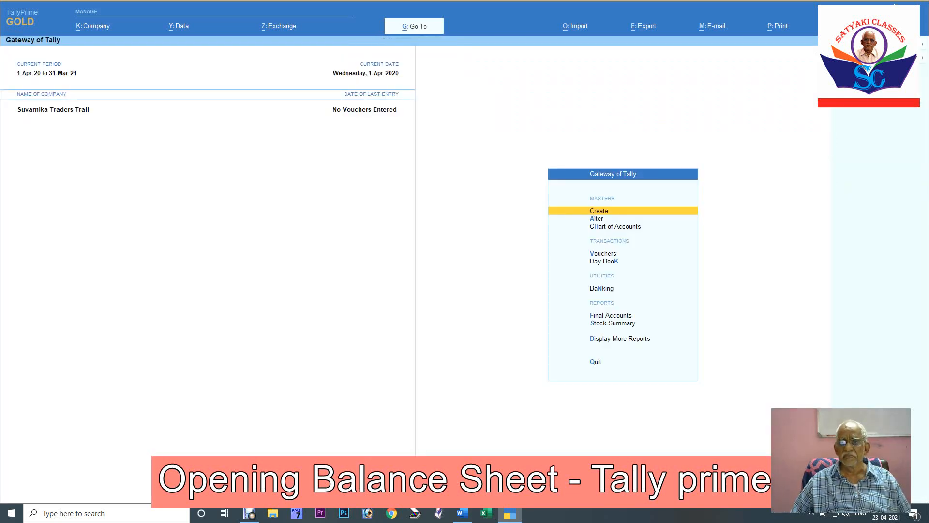
{"action": "key", "text": "Down"}
{"action": "key", "text": "Return"}
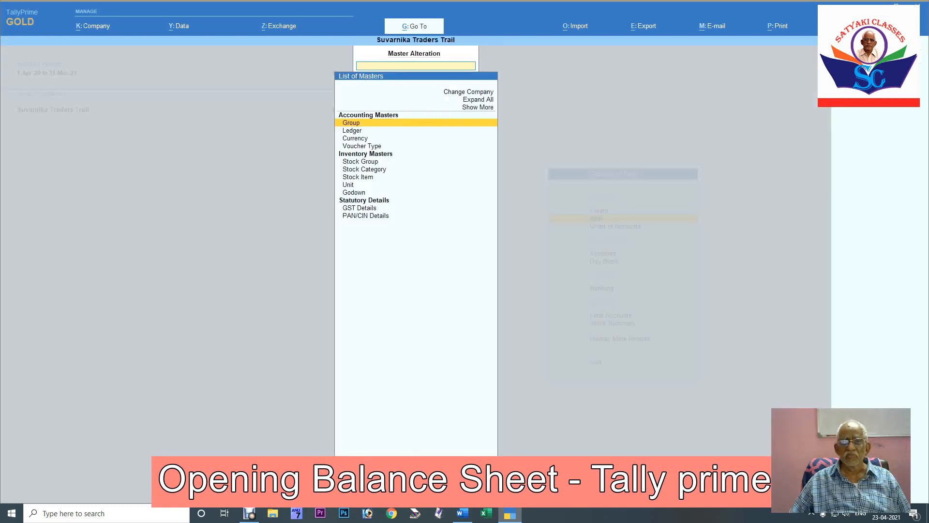
{"action": "key", "text": "Down"}
{"action": "key", "text": "Return"}
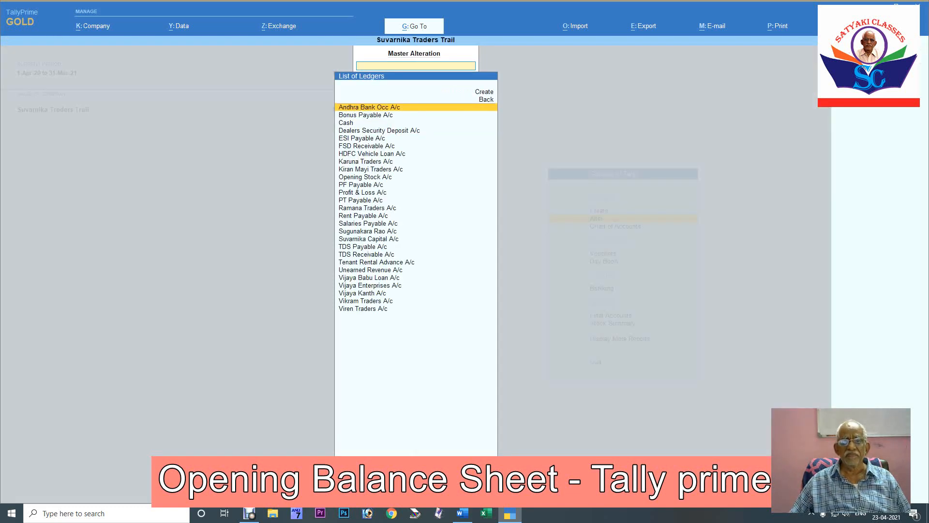
{"action": "type", "text": "Pt"}
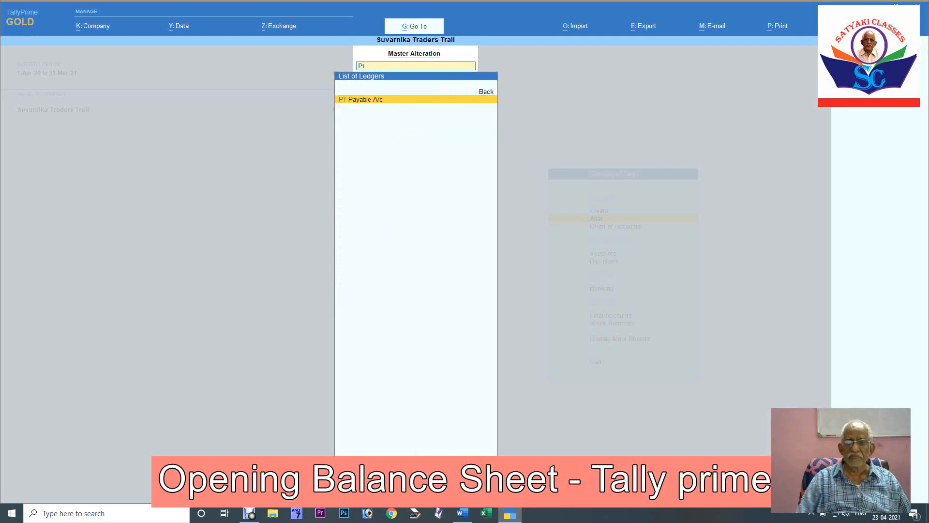
{"action": "key", "text": "Return"}
Keep the PT Payable ledger's group and duty type, give it a credit opening balance of 7,500.00 and save it.
{"action": "key", "text": "Return"}
{"action": "key", "text": "Return"}
{"action": "key", "text": "Return"}
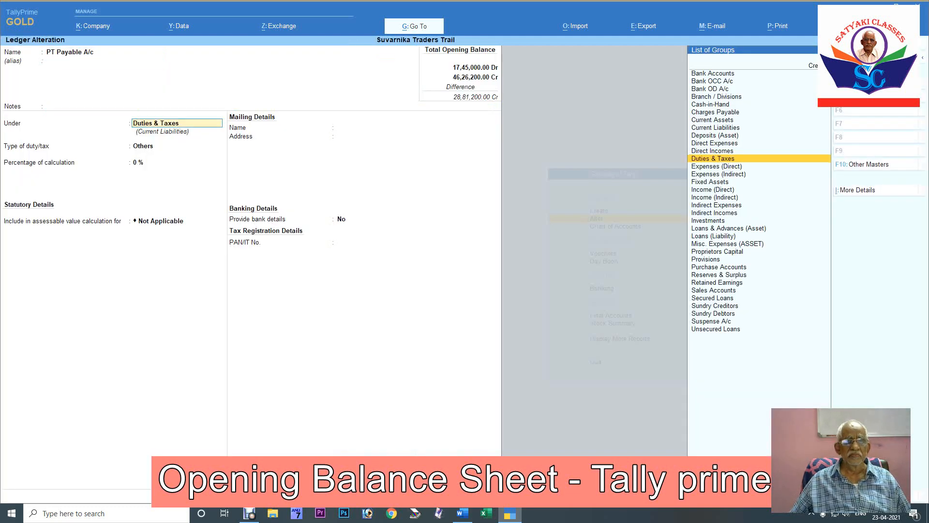
{"action": "key", "text": "Return"}
{"action": "key", "text": "Return"}
{"action": "key", "text": "Return"}
{"action": "key", "text": "Return"}
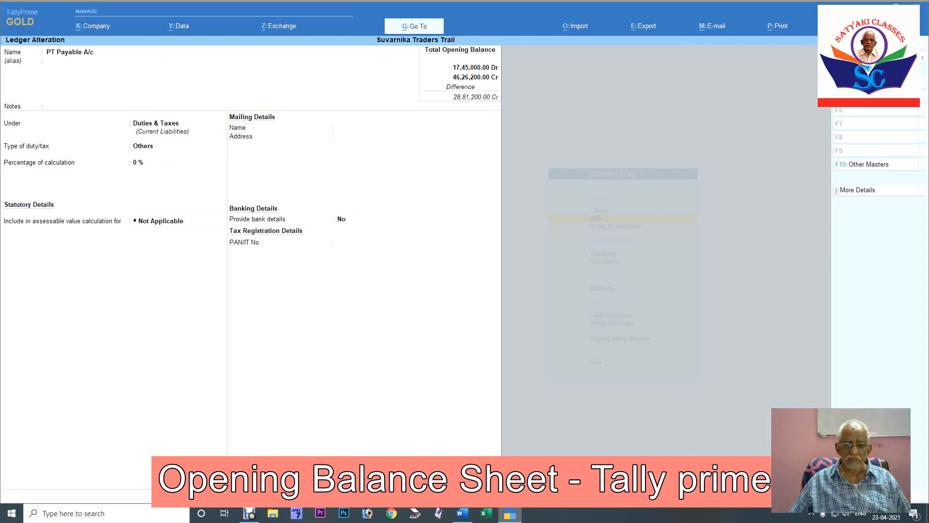
{"action": "key", "text": "Return"}
{"action": "key", "text": "Return"}
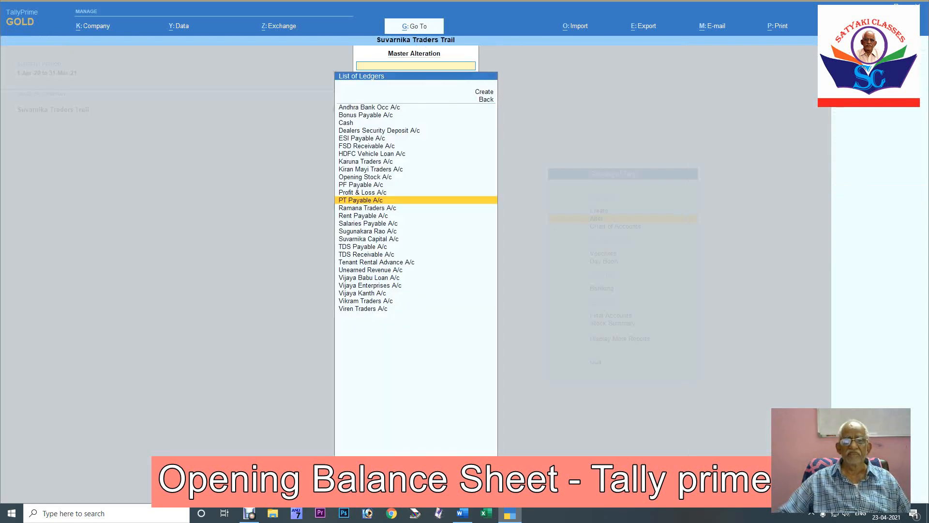
Leave master alteration and start creating a new ledger.
{"action": "key", "text": "Escape"}
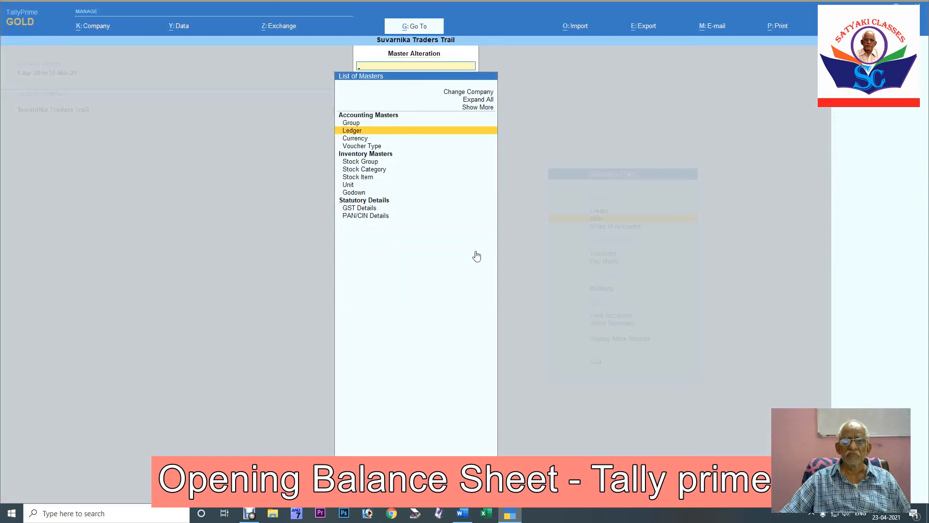
{"action": "key", "text": "Escape"}
{"action": "key", "text": "Up"}
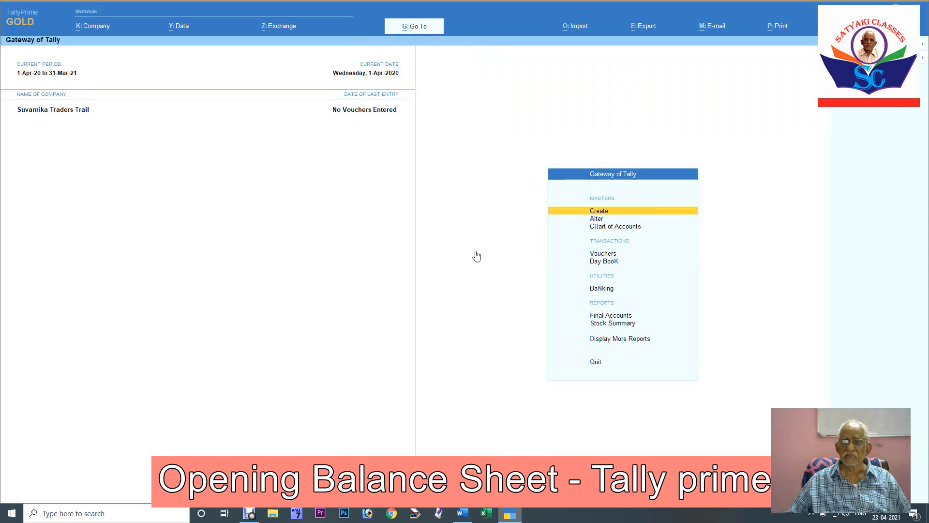
{"action": "key", "text": "Return"}
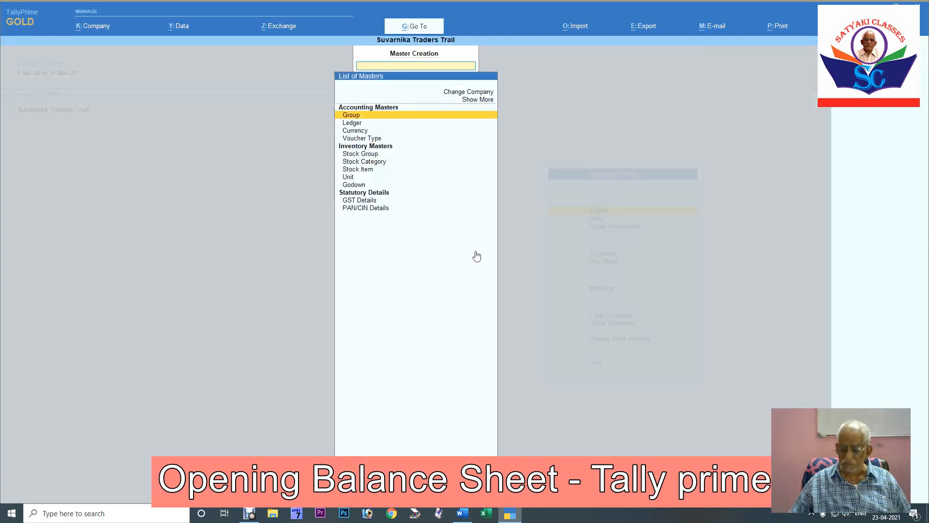
{"action": "key", "text": "Down"}
{"action": "key", "text": "Return"}
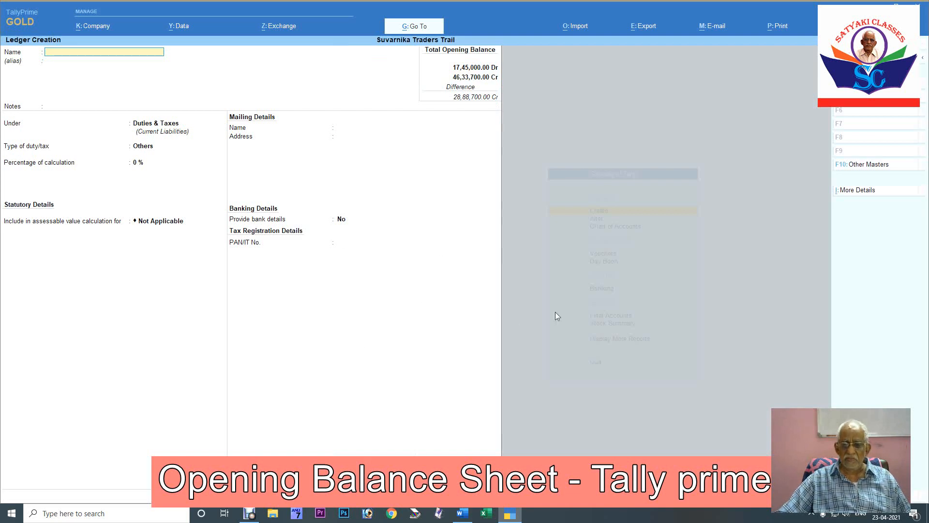
Switch to Word and mark the Office equipment amount of 1,25,000.00 in red.
{"action": "left_click", "coordinate": [460, 514]}
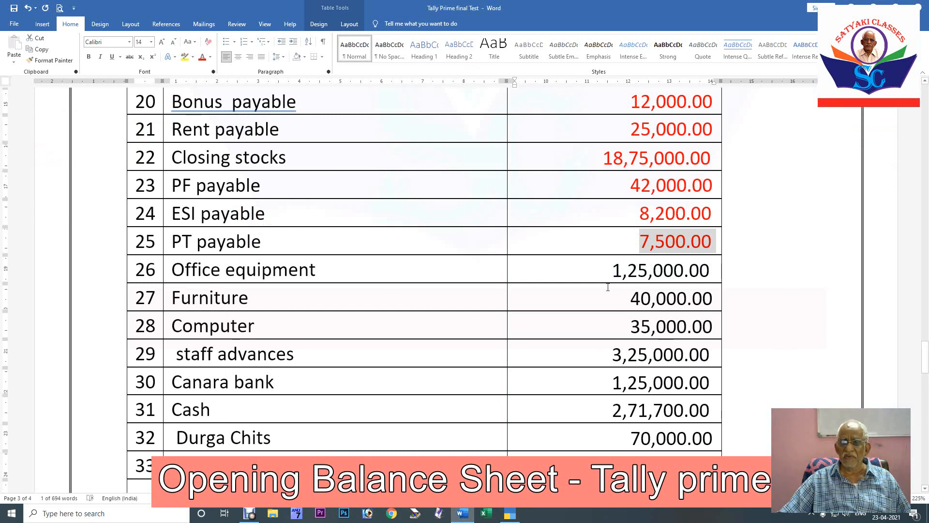
{"action": "left_click_drag", "start_coordinate": [614, 269], "coordinate": [700, 270]}
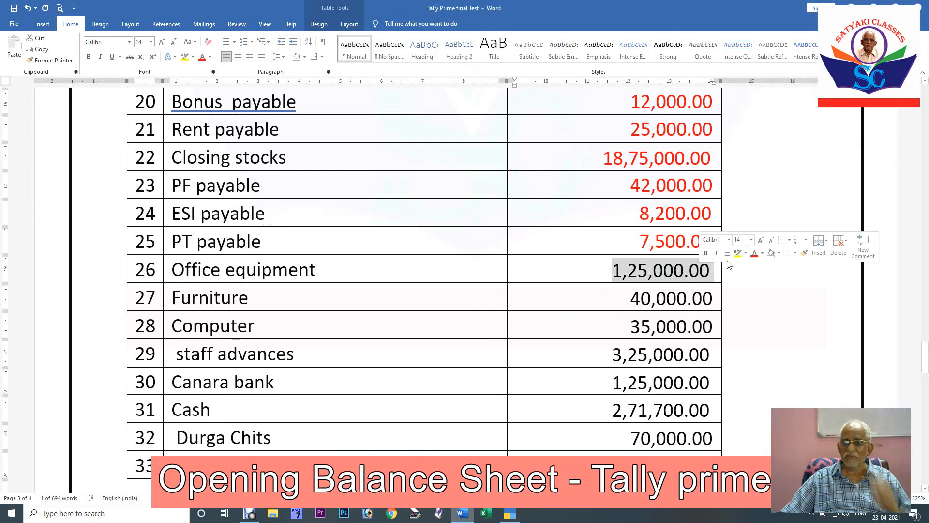
{"action": "key", "text": "F4"}
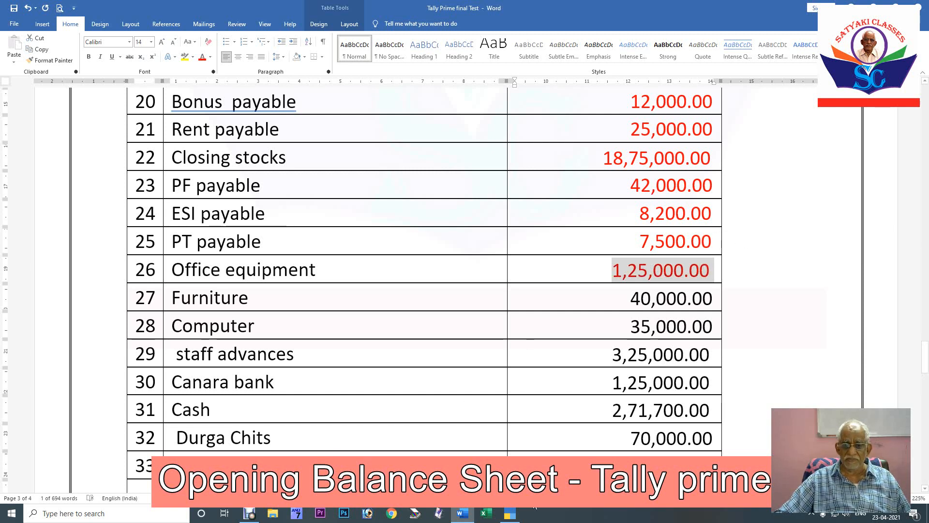
Switch to TallyPrime and name the new ledger Office Equipment A/c, leaving its alias and notes blank.
{"action": "left_click", "coordinate": [511, 513]}
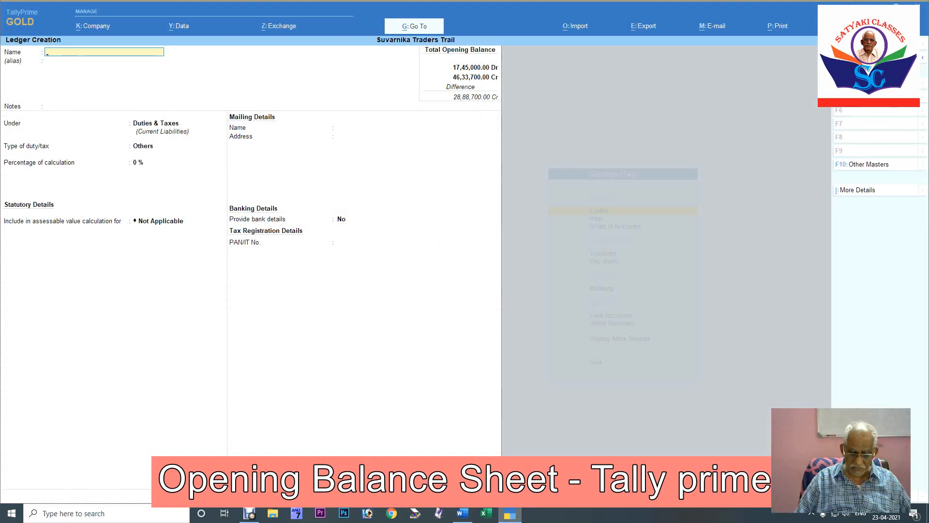
{"action": "type", "text": "Office"}
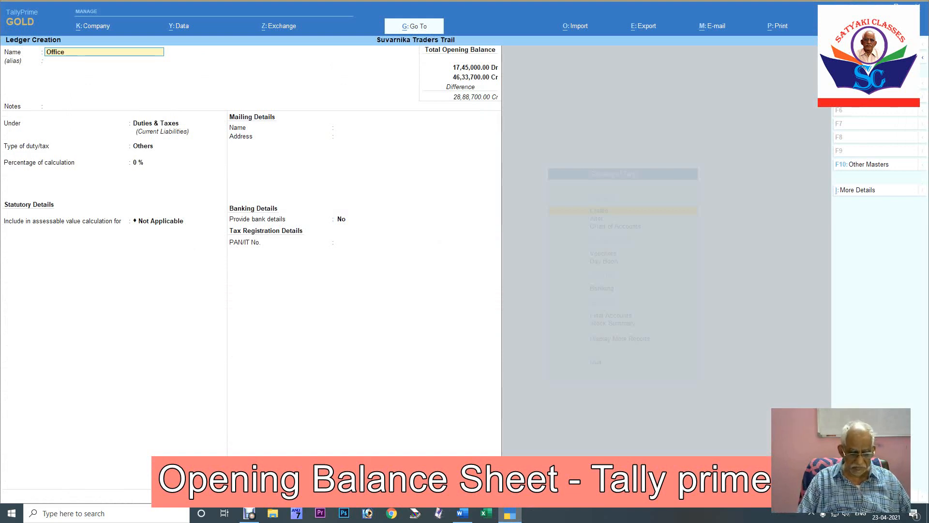
{"action": "type", "text": " equi"}
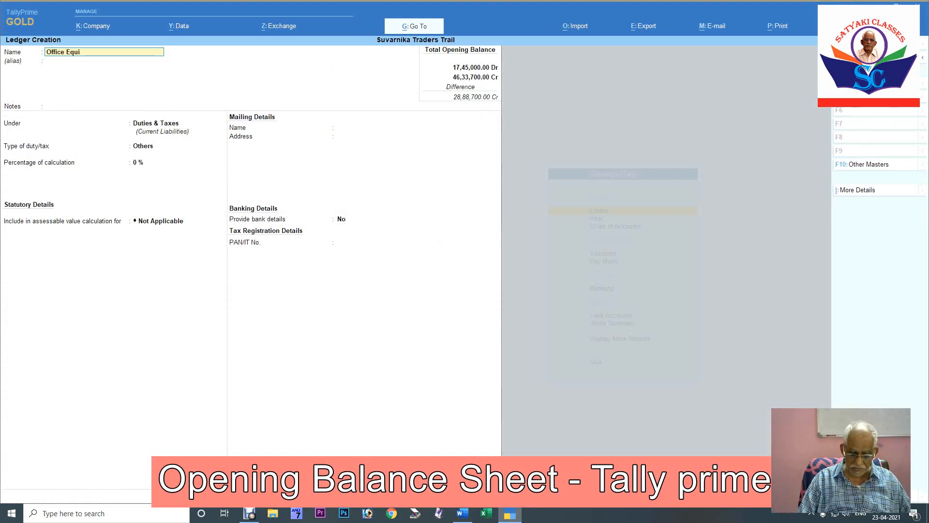
{"action": "type", "text": "pment a"}
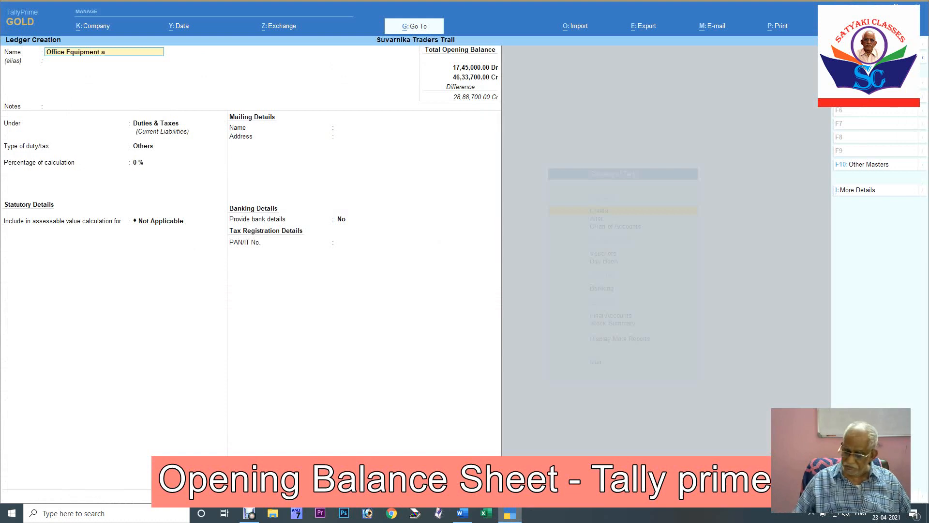
{"action": "type", "text": "/c"}
{"action": "key", "text": "Return"}
{"action": "key", "text": "Return"}
{"action": "key", "text": "Return"}
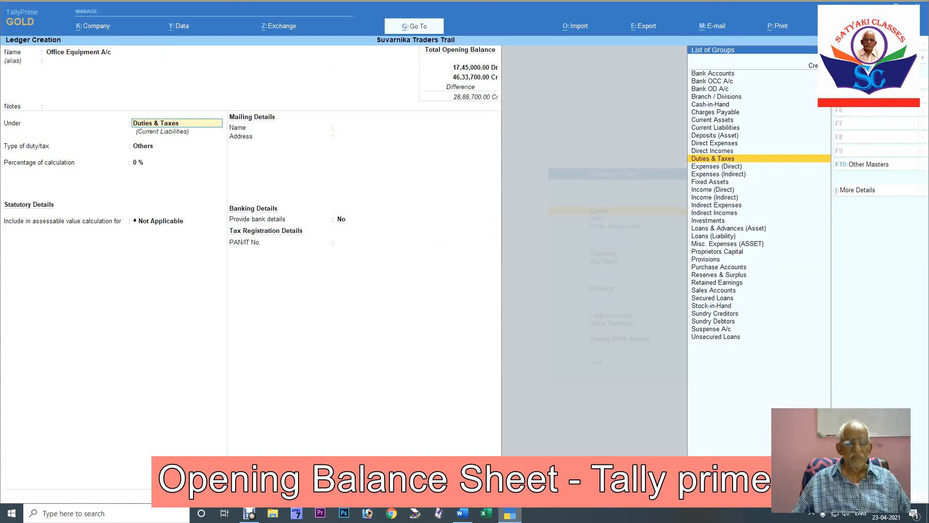
Place the Office Equipment ledger under Fixed Assets, keeping GST Applicable, GST details at No and Services as the supply type.
{"action": "type", "text": "Fix"}
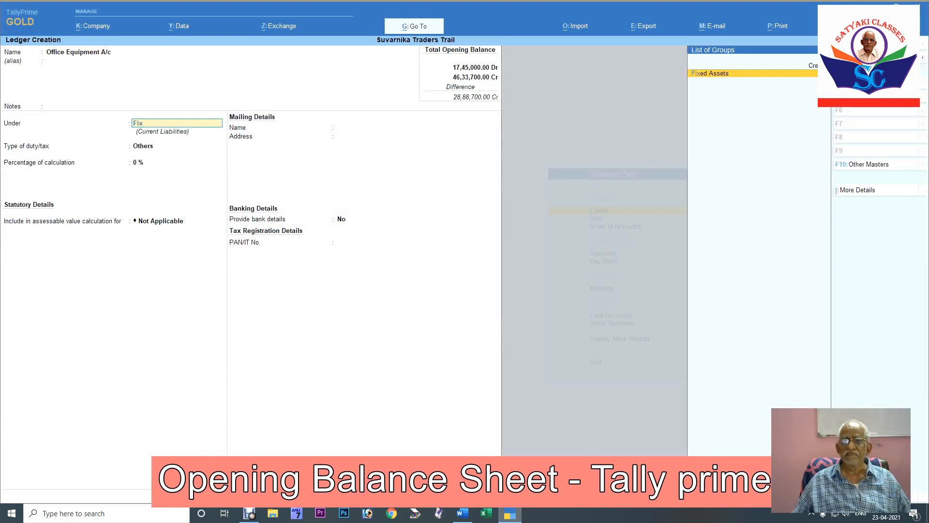
{"action": "key", "text": "Return"}
{"action": "key", "text": "Return"}
{"action": "key", "text": "Return"}
{"action": "key", "text": "Return"}
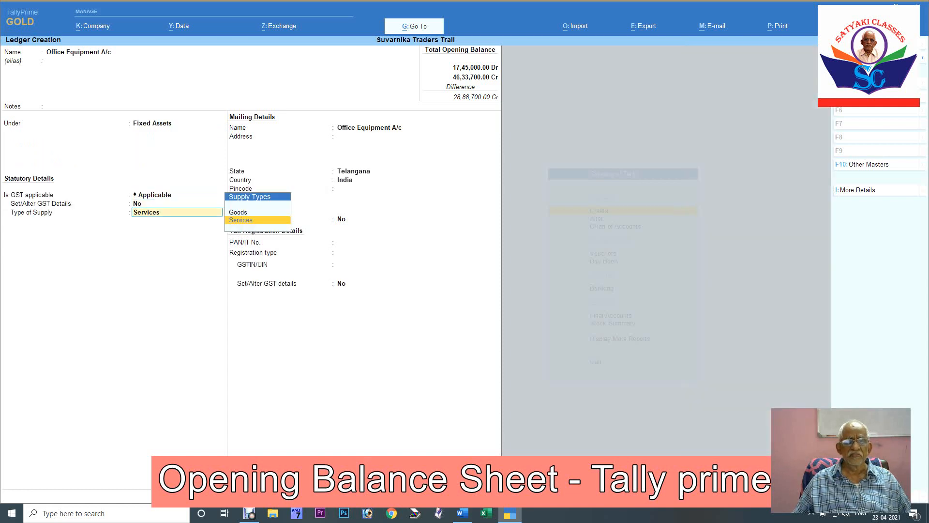
{"action": "key", "text": "Return"}
Keep the Office Equipment ledger's mailing and bank defaults, give it a debit opening balance of 1,25,000.00 and save it.
{"action": "key", "text": "Return"}
{"action": "key", "text": "Return"}
{"action": "key", "text": "Return"}
{"action": "key", "text": "Return"}
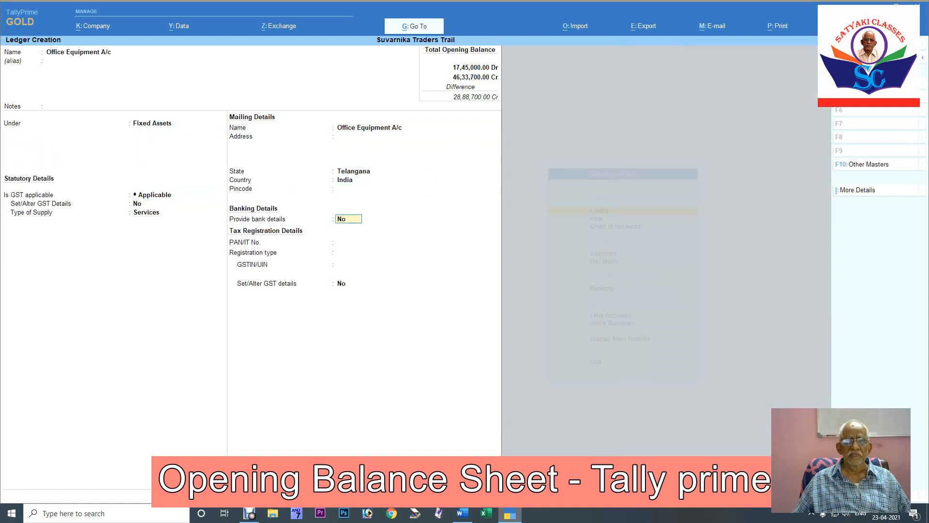
{"action": "key", "text": "Return"}
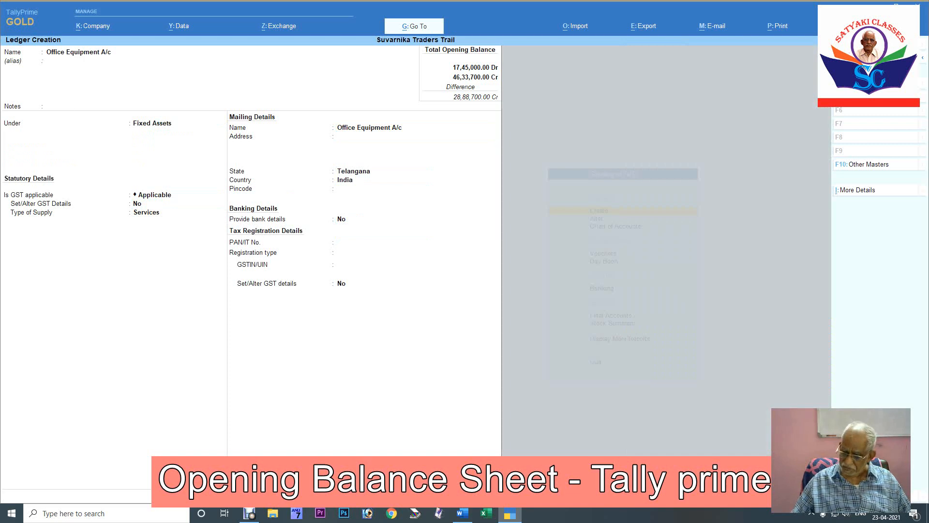
{"action": "key", "text": "Return"}
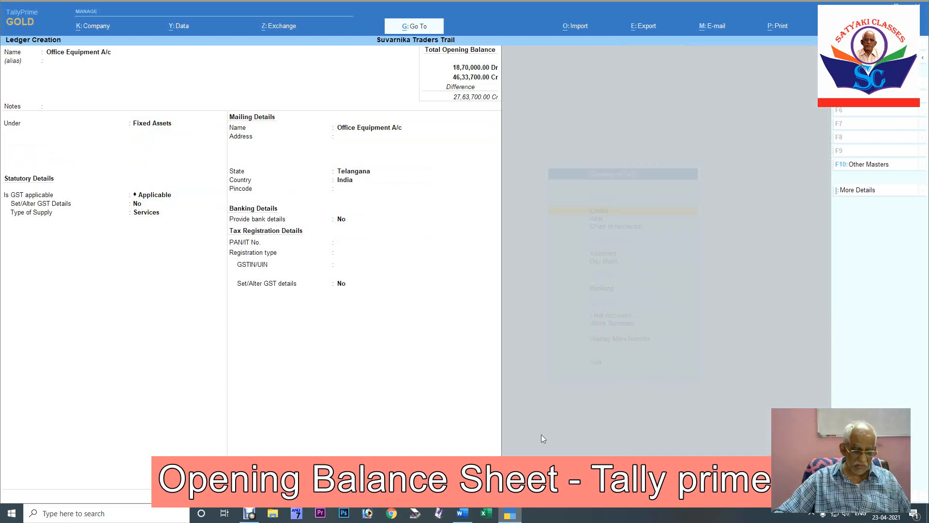
{"action": "key", "text": "Return"}
{"action": "key", "text": "Return"}
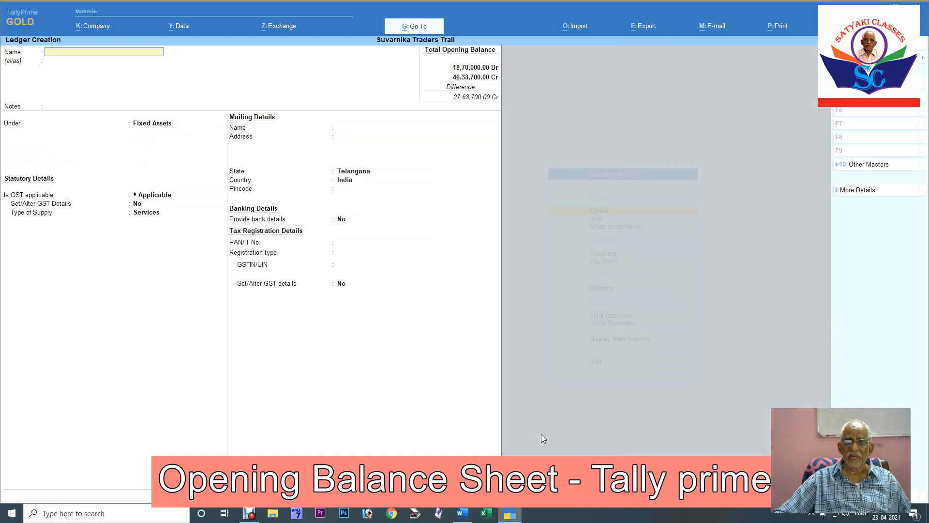
Switch to Word and mark the Furniture amount of 40,000.00 in red.
{"action": "left_click", "coordinate": [461, 513]}
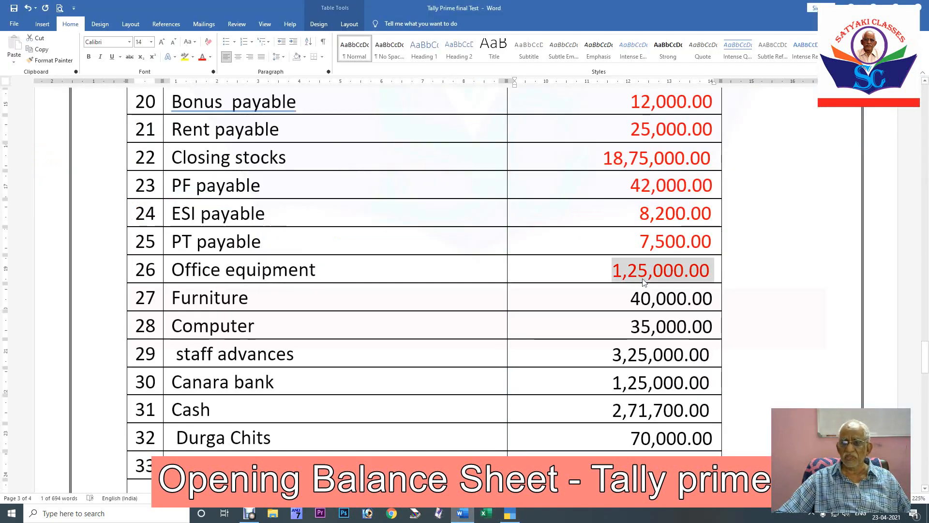
{"action": "left_click_drag", "start_coordinate": [630, 296], "coordinate": [703, 292]}
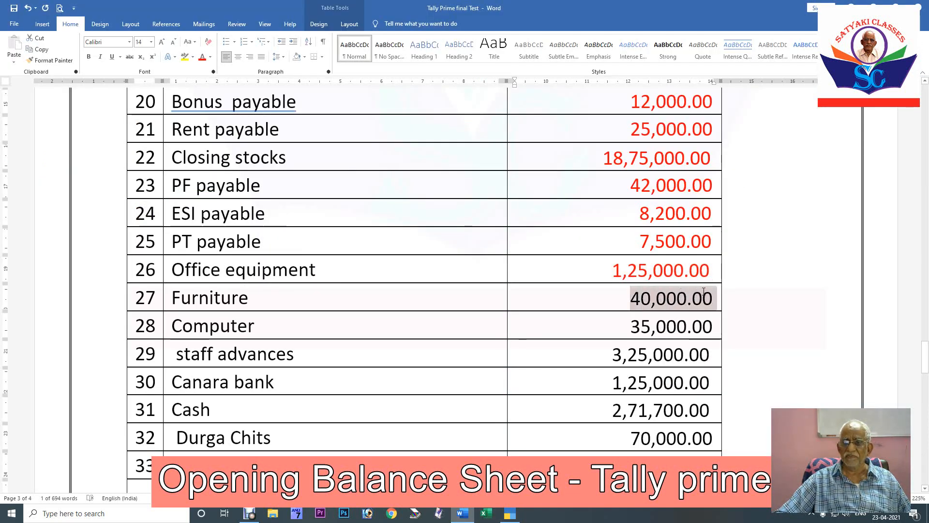
{"action": "key", "text": "F4"}
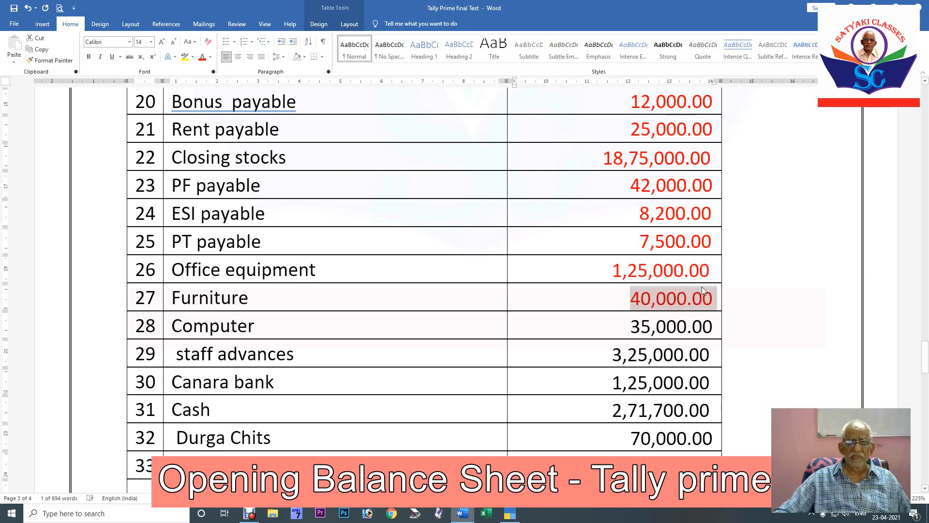
Switch to TallyPrime and name the new ledger Furniture A/c, leaving its alias and notes blank.
{"action": "left_click", "coordinate": [505, 515]}
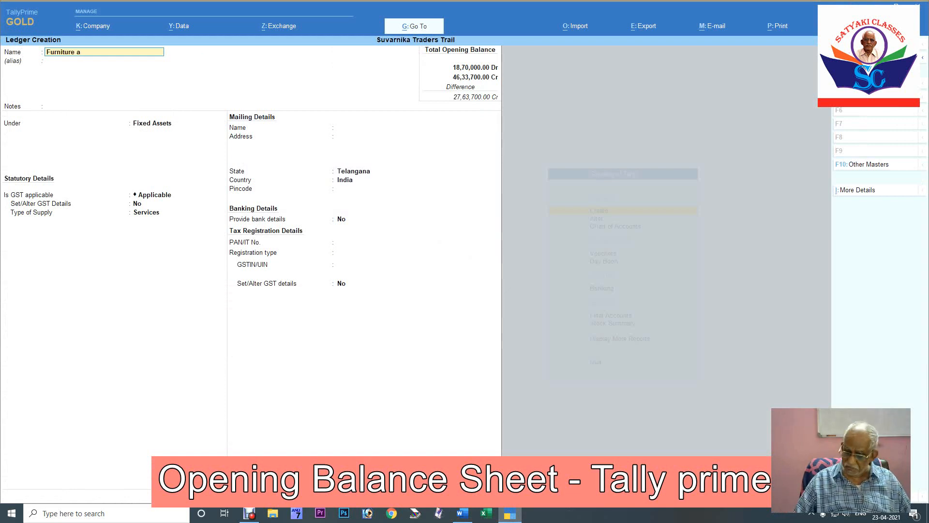
{"action": "type", "text": "c"}
{"action": "key", "text": "Return"}
{"action": "key", "text": "Return"}
{"action": "key", "text": "Return"}
{"action": "key", "text": "Return"}
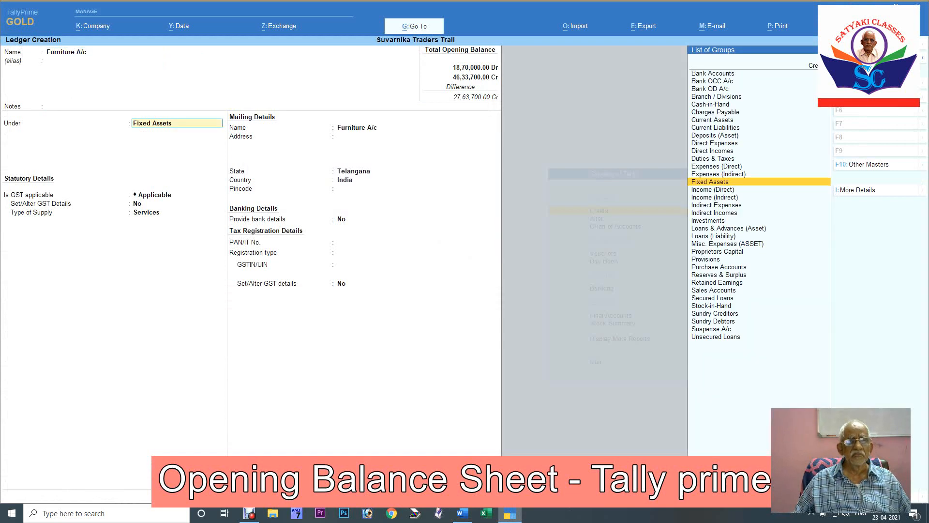
Keep the Furniture ledger under Fixed Assets with GST Applicable, GST details at No, supply type Services and a blank address.
{"action": "key", "text": "Return"}
{"action": "key", "text": "Return"}
{"action": "key", "text": "Return"}
{"action": "key", "text": "Return"}
{"action": "key", "text": "Return"}
{"action": "key", "text": "Return"}
{"action": "key", "text": "Return"}
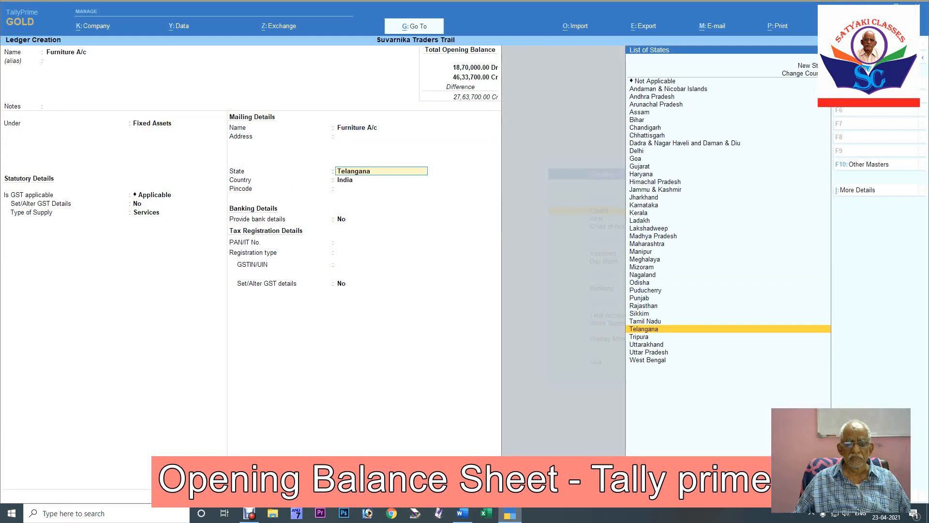
Keep Telangana as the Furniture ledger's state, give it a debit opening balance of 40,000.00 and save it.
{"action": "key", "text": "Return"}
{"action": "key", "text": "Return"}
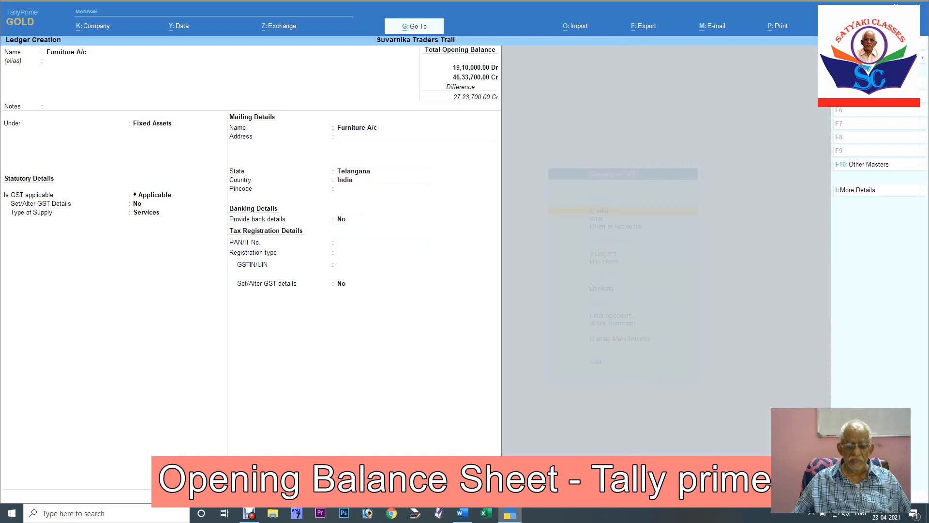
{"action": "key", "text": "ctrl"}
{"action": "key", "text": "ctrl+a"}
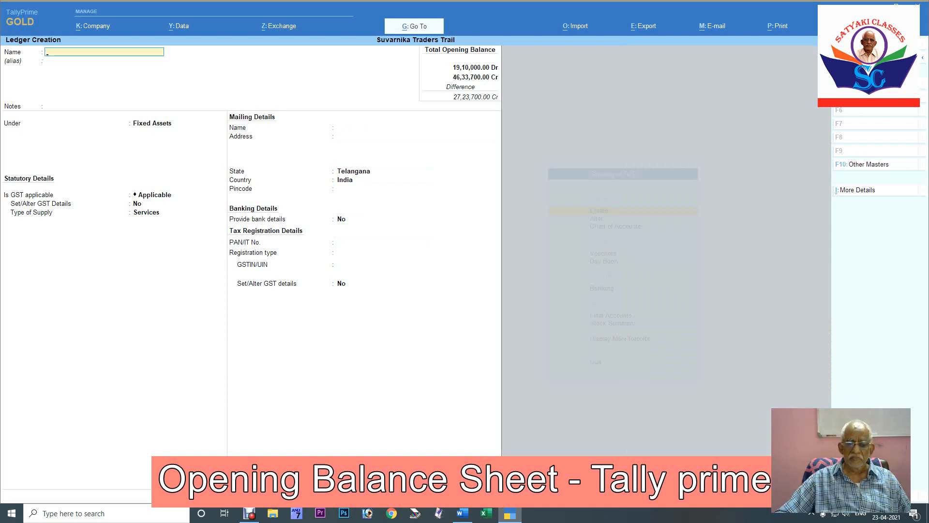
Switch to Word and mark the Computer amount of 35,000.00 in red.
{"action": "left_click", "coordinate": [463, 513]}
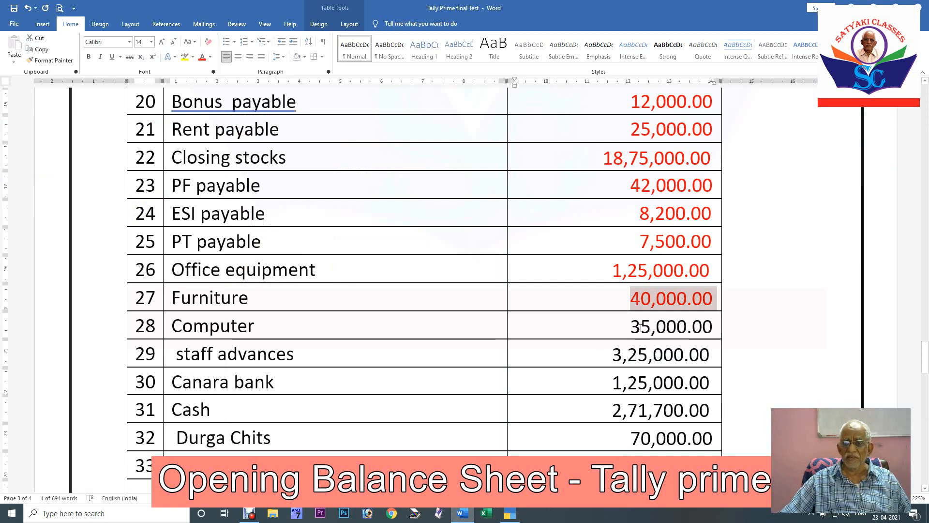
{"action": "left_click_drag", "start_coordinate": [630, 327], "coordinate": [709, 327]}
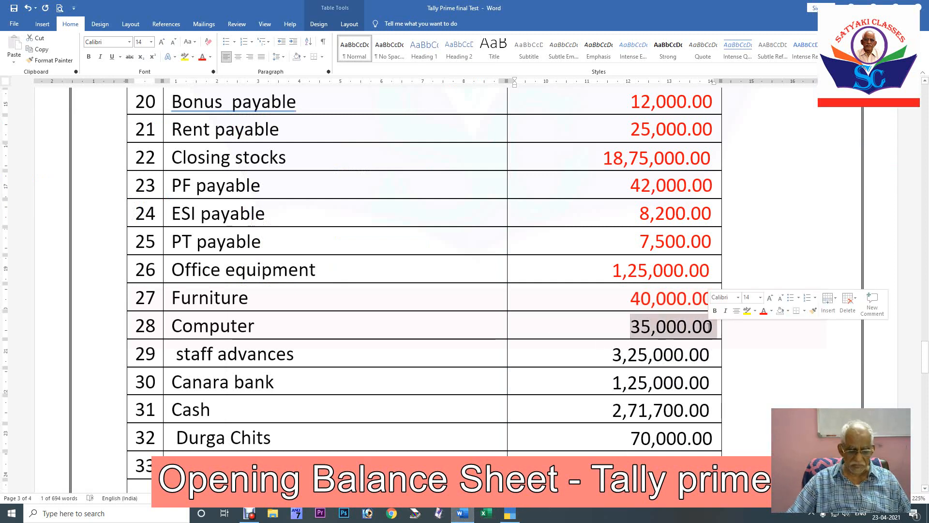
{"action": "key", "text": "F4"}
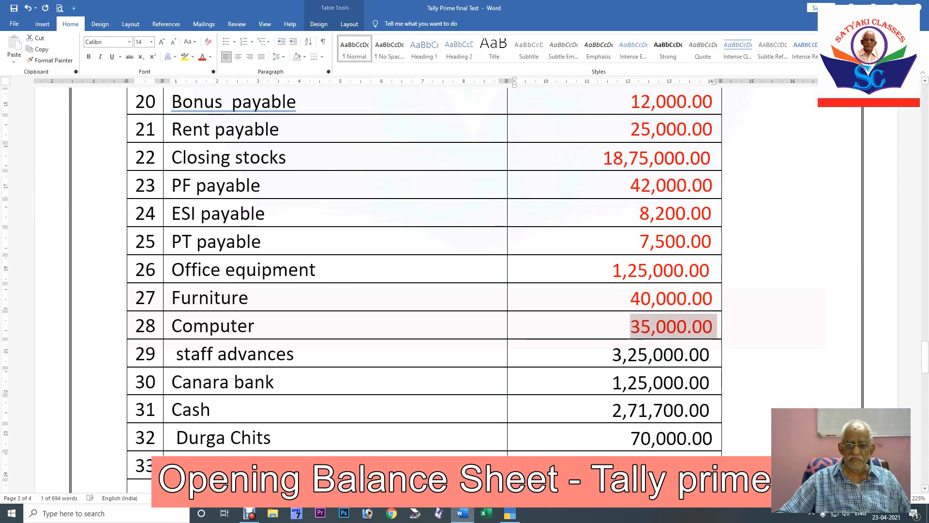
Switch to TallyPrime and name the new ledger Computer A/c, leaving its alias and notes blank.
{"action": "left_click", "coordinate": [510, 515]}
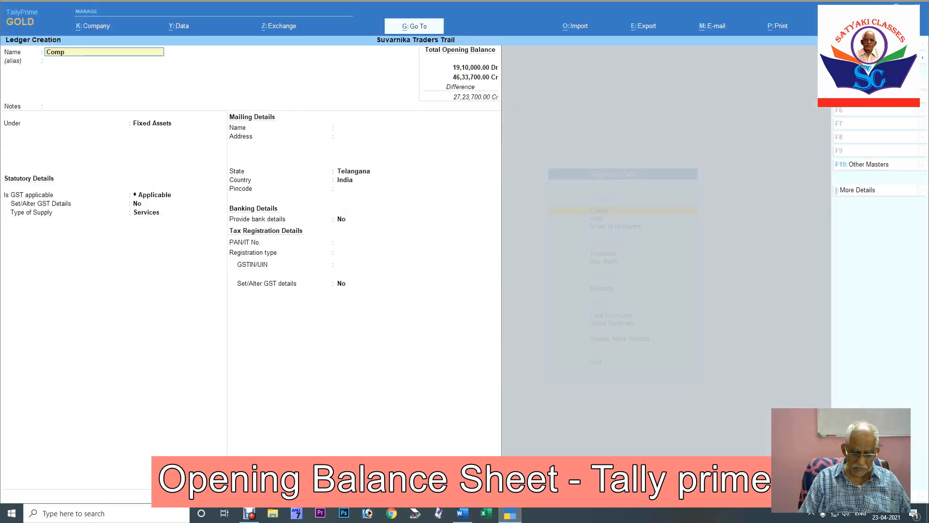
{"action": "type", "text": "Computer a/"}
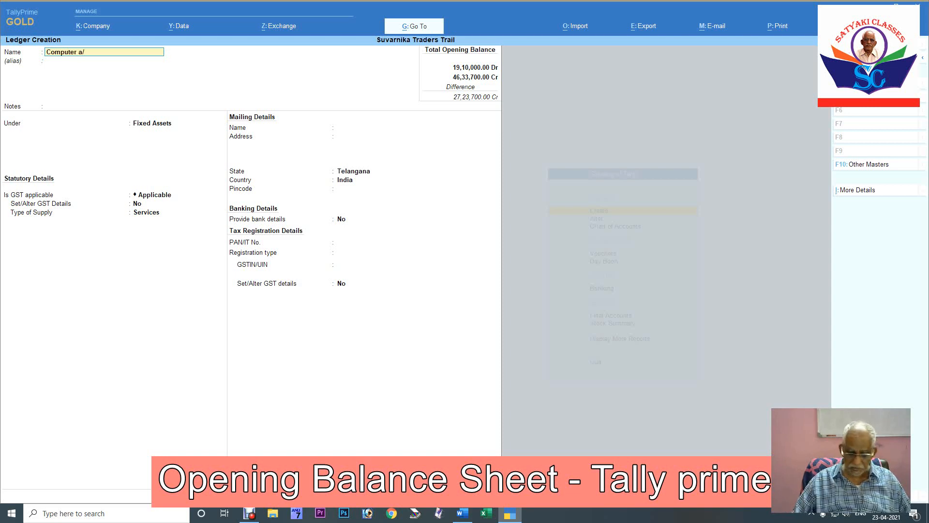
{"action": "type", "text": "c"}
{"action": "key", "text": "Return"}
{"action": "key", "text": "Return"}
{"action": "key", "text": "Return"}
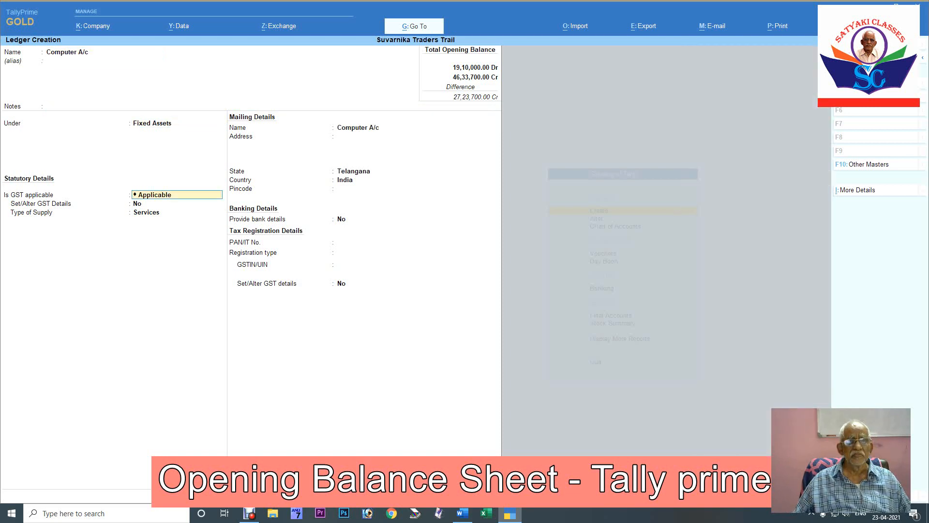
Keep the Computer ledger under Fixed Assets with GST Applicable, GST details at No, supply type Services, a blank address and Telangana, India.
{"action": "key", "text": "Return"}
{"action": "key", "text": "Return"}
{"action": "key", "text": "Return"}
{"action": "key", "text": "Return"}
{"action": "key", "text": "Return"}
{"action": "key", "text": "Return"}
{"action": "key", "text": "Return"}
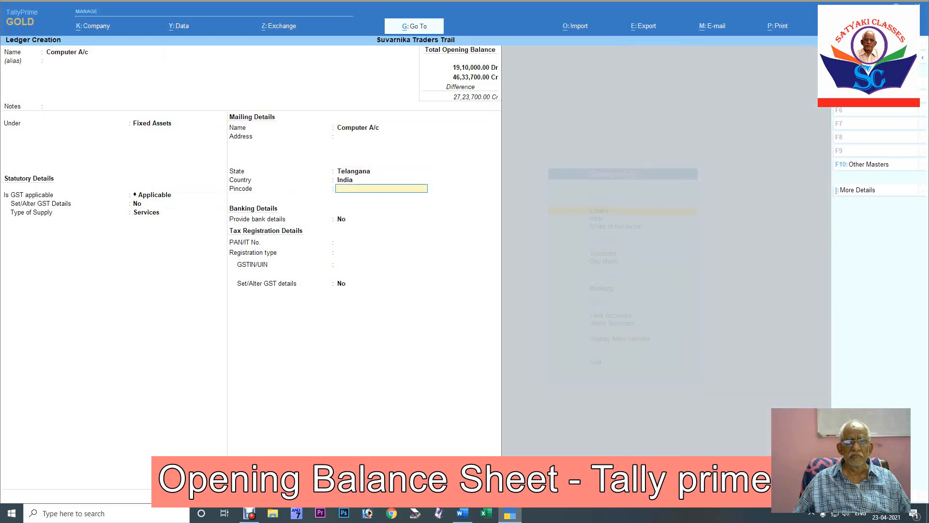
Give the Computer ledger a debit opening balance of 35,000.00, leaving its pincode blank, and save it.
{"action": "key", "text": "Return"}
{"action": "key", "text": "Return"}
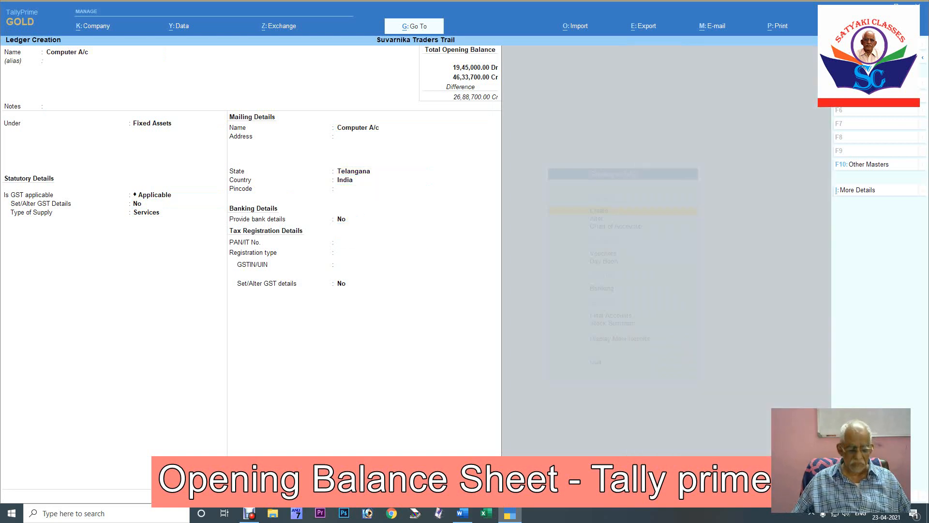
{"action": "key", "text": "ctrl"}
{"action": "key", "text": "ctrl+a"}
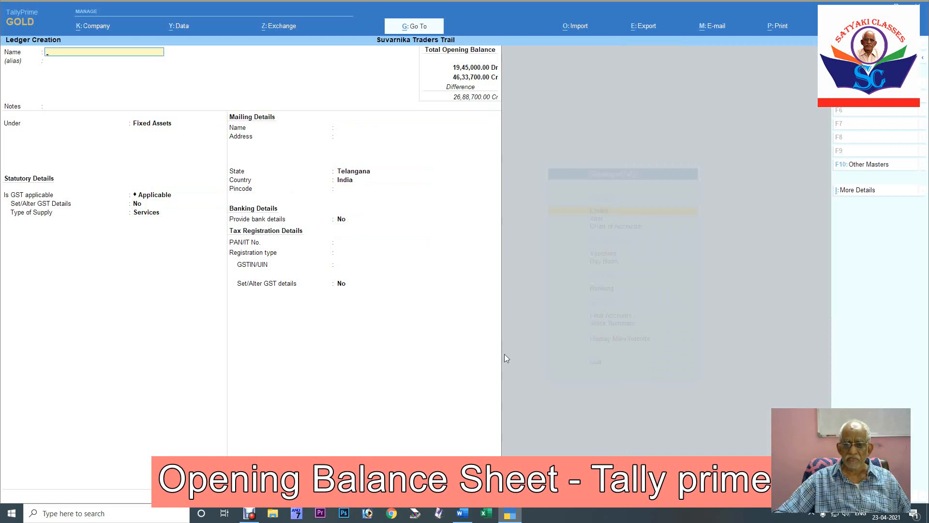
Switch to Word and mark the staff advances amount of 3,25,000.00 in red.
{"action": "left_click", "coordinate": [462, 513]}
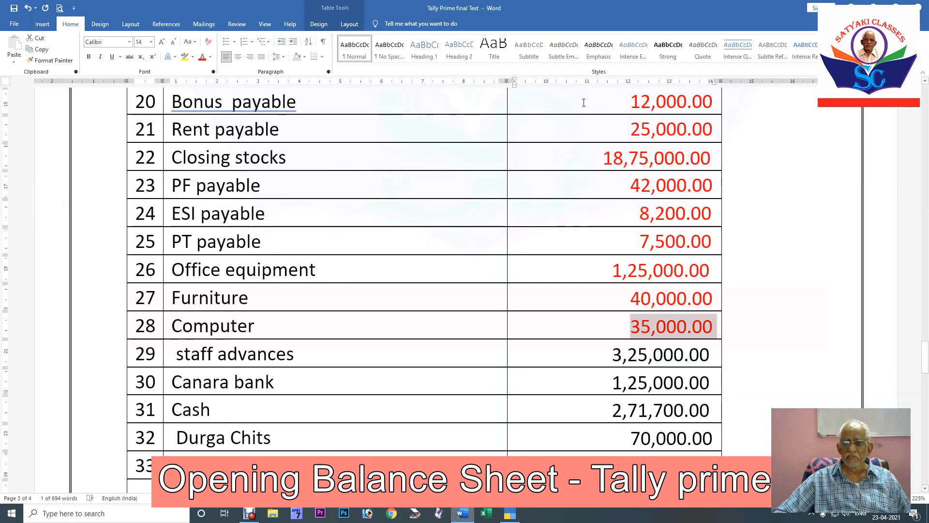
{"action": "scroll", "coordinate": [569, 7], "scroll_direction": "down", "scroll_amount": 2}
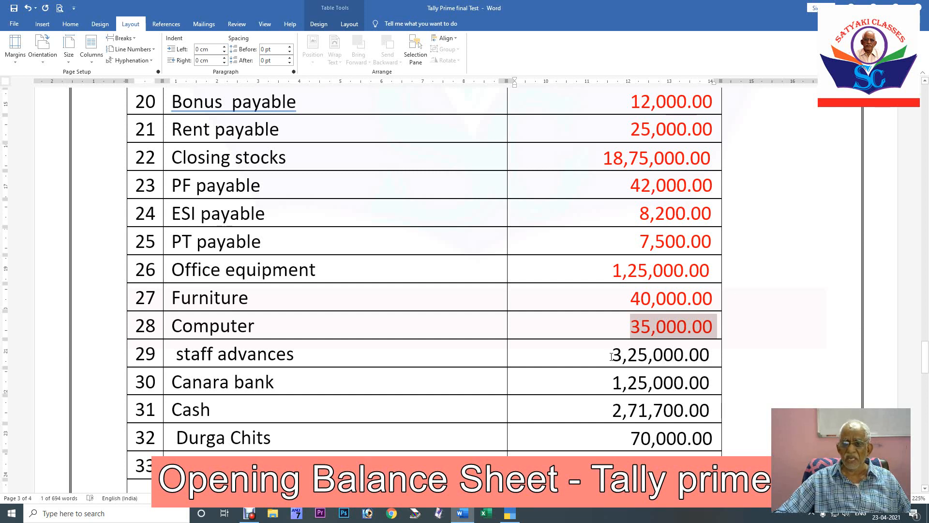
{"action": "left_click_drag", "start_coordinate": [611, 357], "coordinate": [718, 357]}
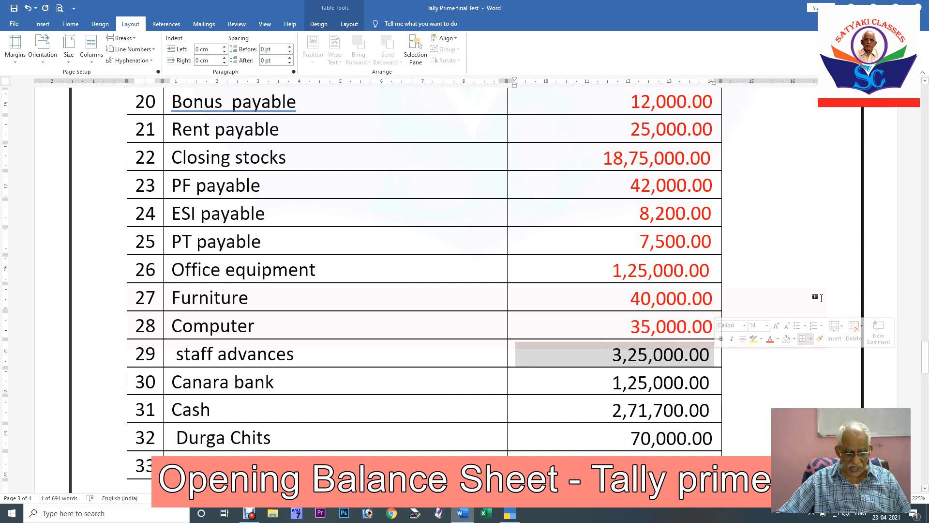
{"action": "key", "text": "F4"}
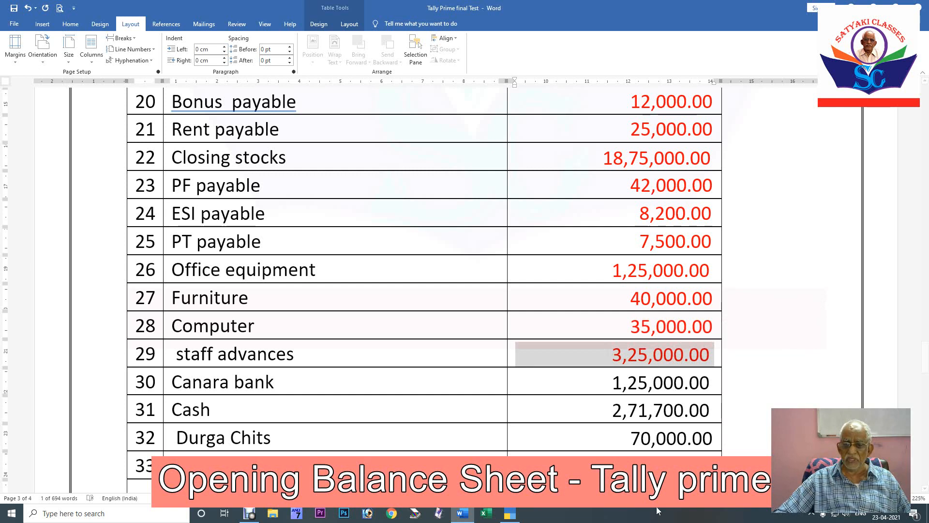
Switch to TallyPrime and name the new ledger Staff Advance A/c, leaving its alias and notes blank.
{"action": "left_click", "coordinate": [512, 516]}
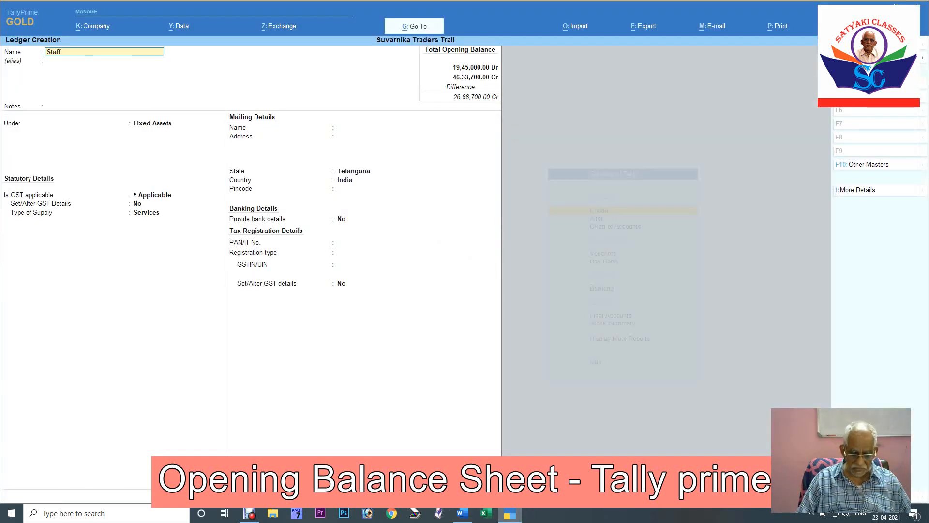
{"action": "type", "text": "Staff advan"}
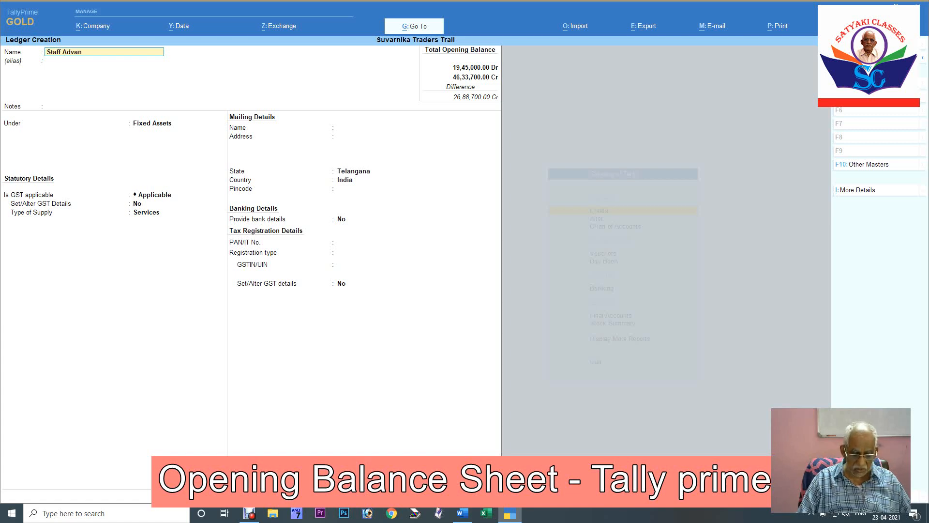
{"action": "type", "text": "ce a/"}
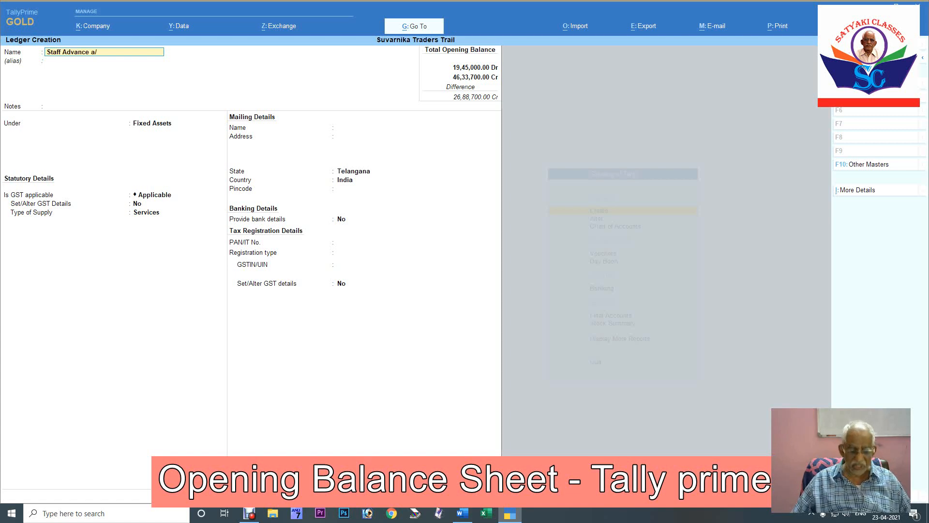
{"action": "type", "text": "c"}
{"action": "key", "text": "Return"}
{"action": "key", "text": "Return"}
{"action": "key", "text": "Return"}
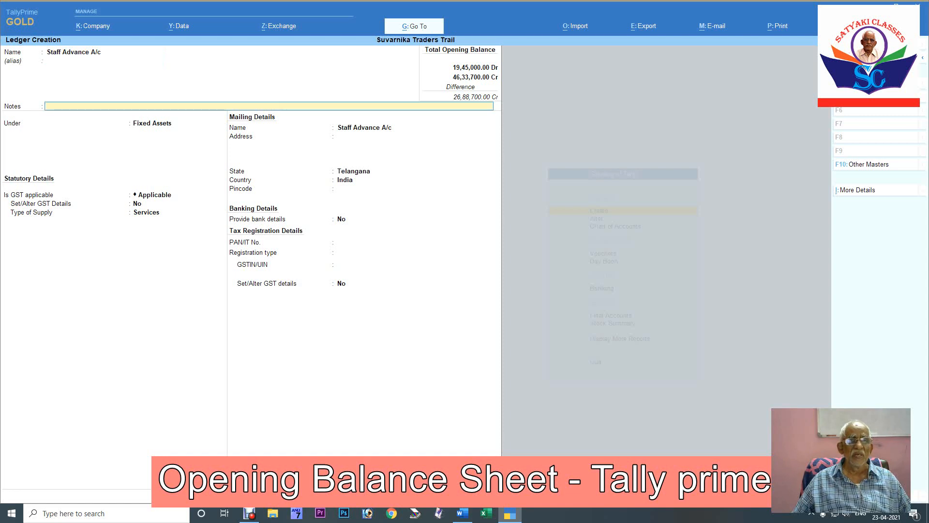
Place the Staff Advance ledger under Loans & Advances (Asset) and keep its mailing name and blank address.
{"action": "type", "text": "Loans"}
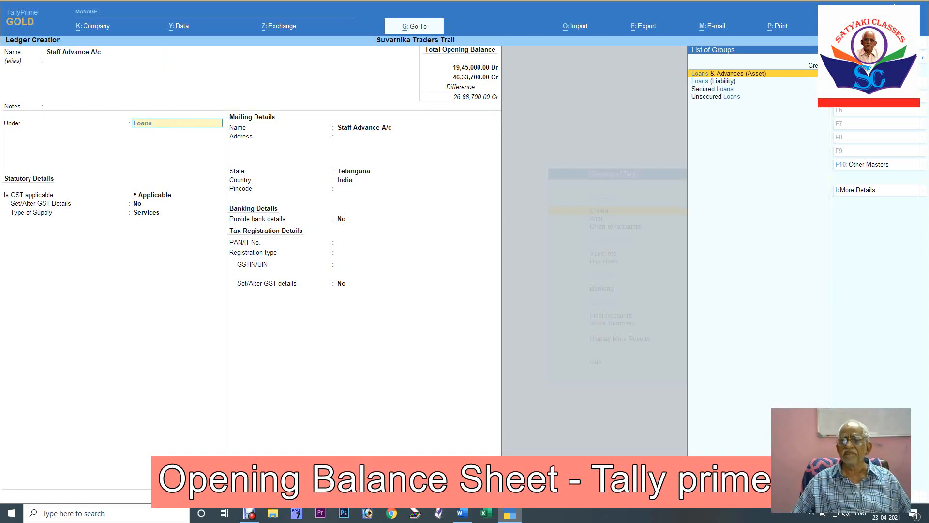
{"action": "key", "text": "Return"}
{"action": "key", "text": "Return"}
{"action": "key", "text": "Return"}
{"action": "key", "text": "Return"}
{"action": "key", "text": "Return"}
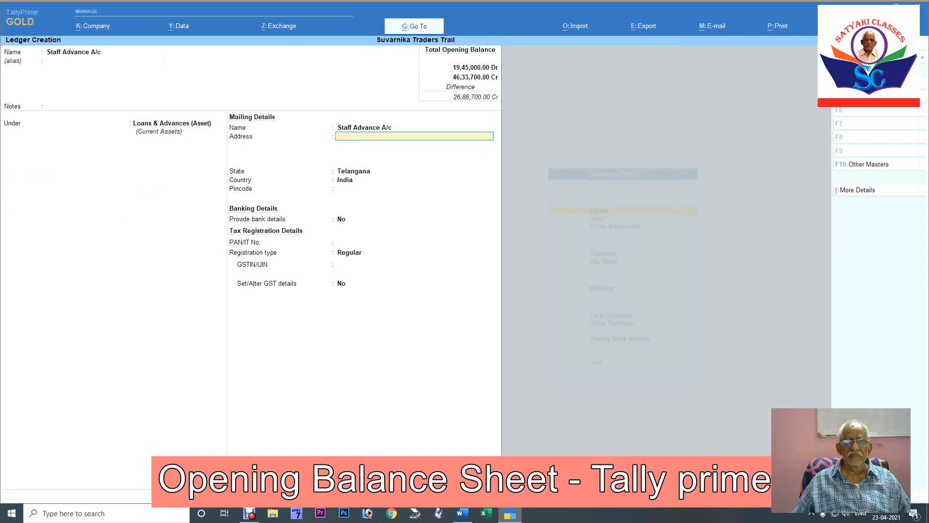
Keep the Staff Advance ledger's bank details at No, registration type Regular, GSTIN blank and GST details at No.
{"action": "key", "text": "Return"}
{"action": "key", "text": "Return"}
{"action": "key", "text": "Return"}
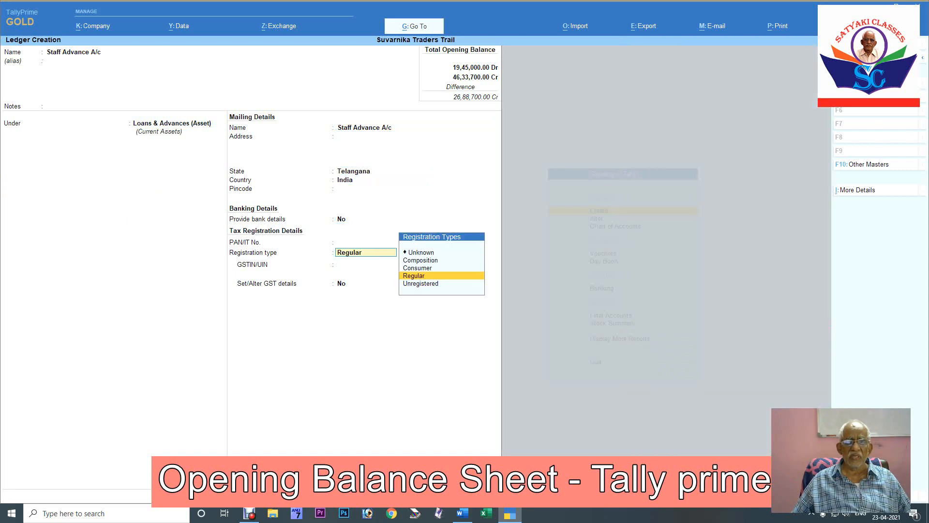
{"action": "key", "text": "Return"}
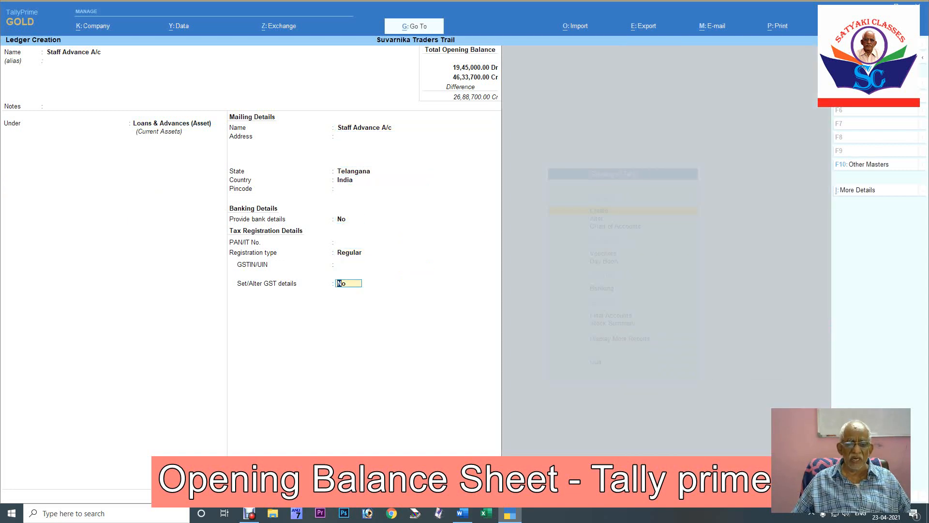
{"action": "key", "text": "Return"}
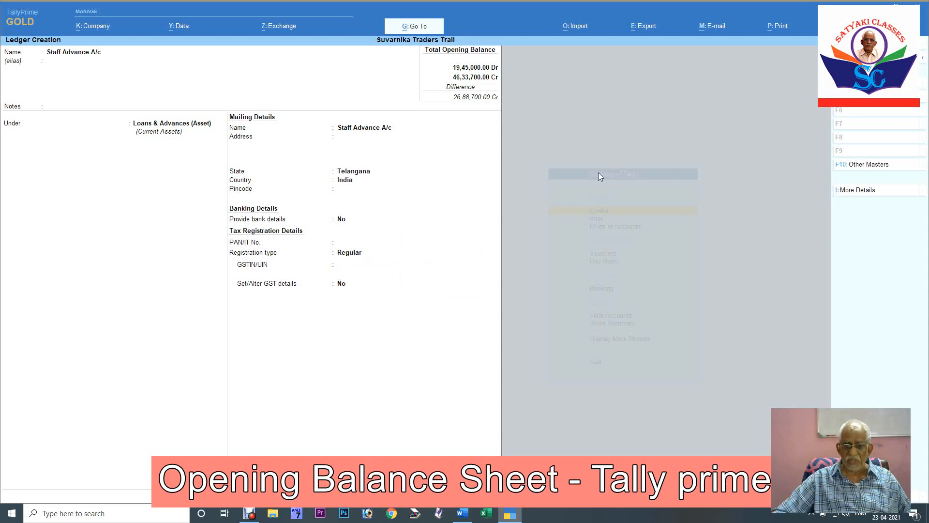
Check the staff advances amount in Word, give the TallyPrime ledger a debit opening balance of 3,25,000.00 and save it.
{"action": "left_click", "coordinate": [462, 513]}
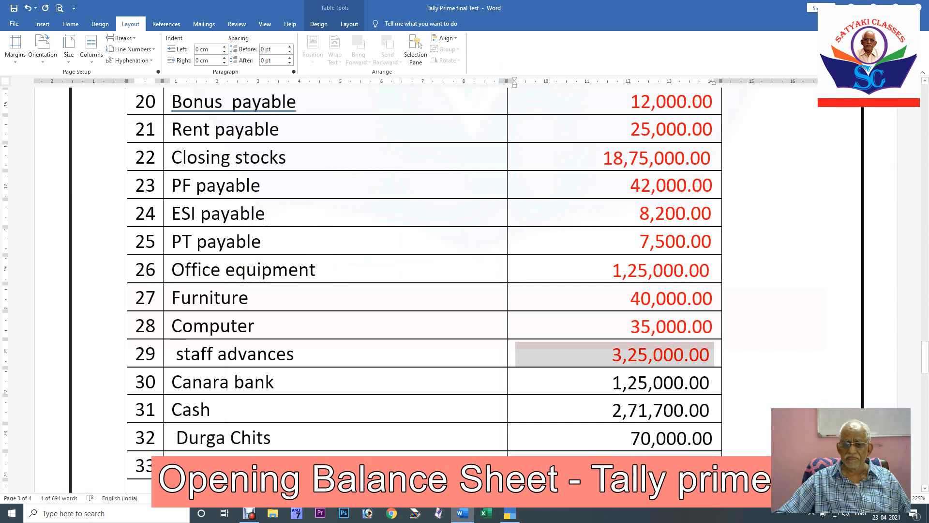
{"action": "left_click", "coordinate": [509, 513]}
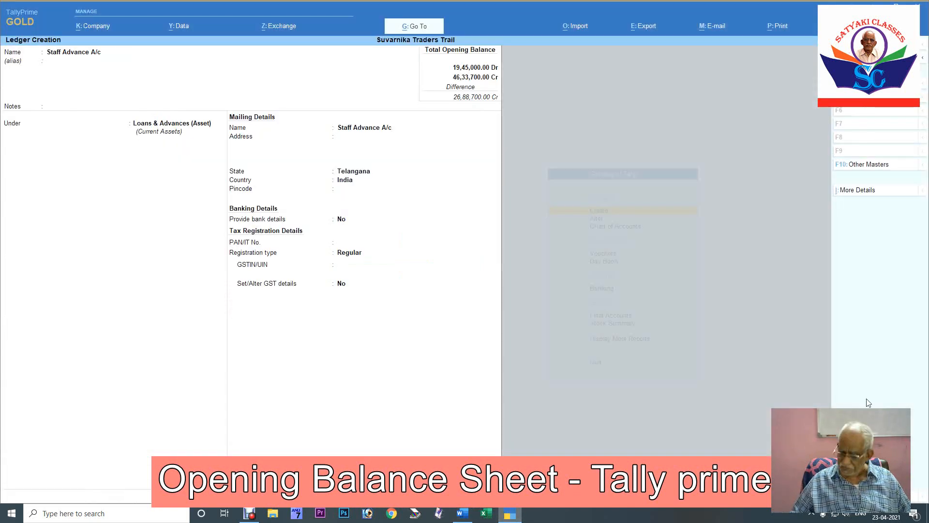
{"action": "key", "text": "Return"}
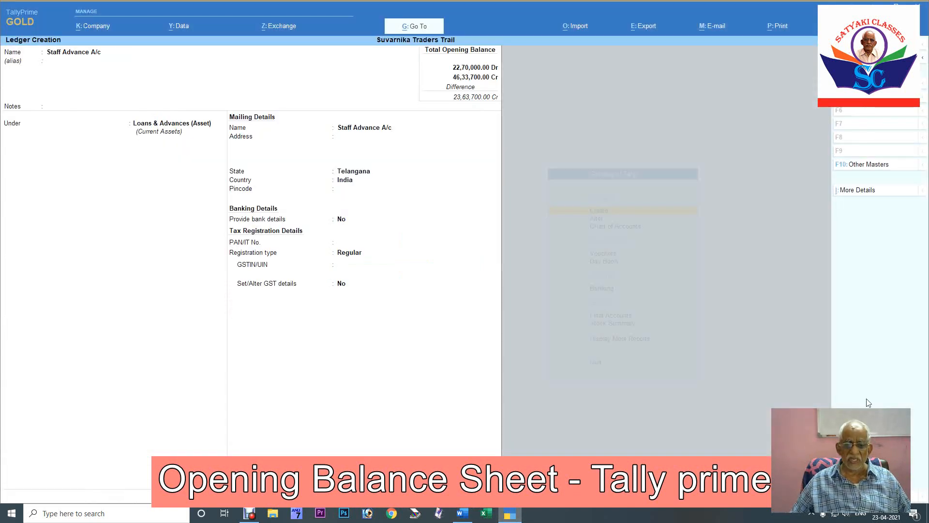
{"action": "key", "text": "ctrl"}
{"action": "key", "text": "ctrl+a"}
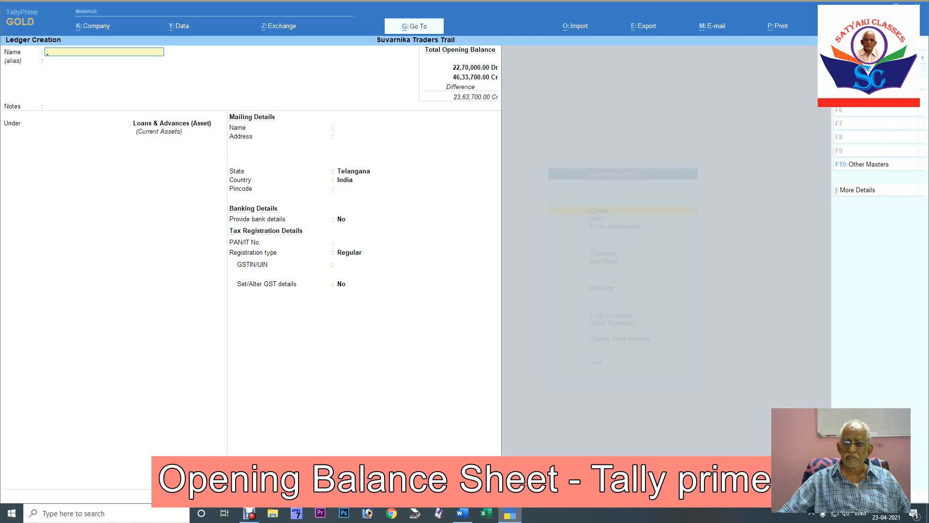
Switch to Word and mark the Canara bank amount of 1,25,000.00 in red.
{"action": "left_click", "coordinate": [462, 513]}
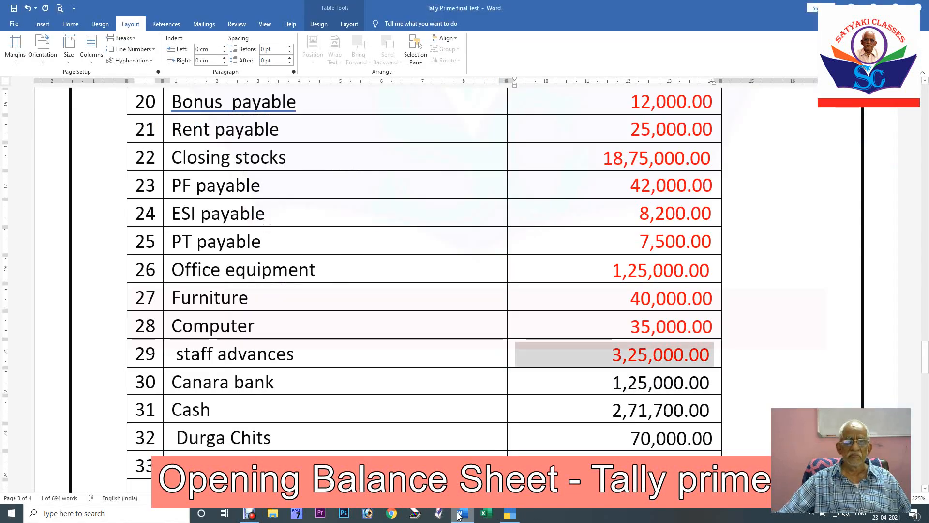
{"action": "scroll", "coordinate": [657, 427], "scroll_direction": "down", "scroll_amount": 3}
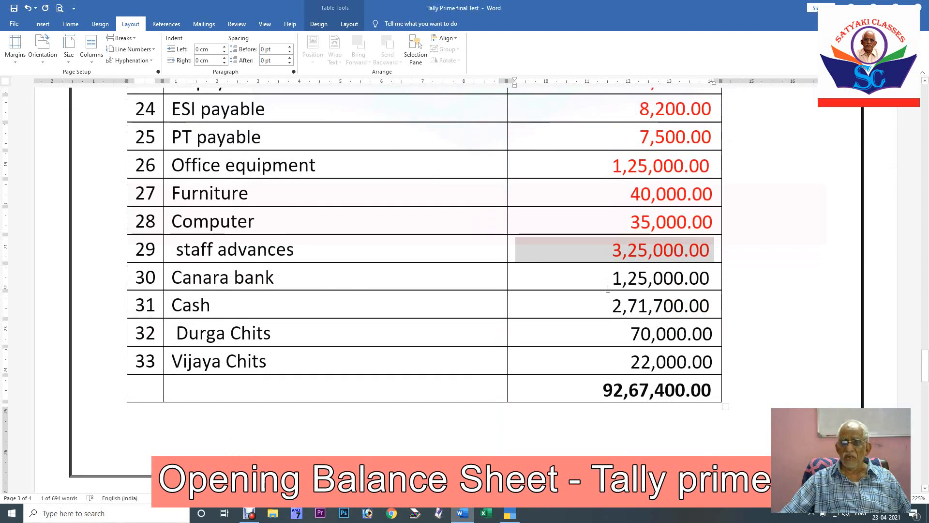
{"action": "left_click_drag", "start_coordinate": [611, 277], "coordinate": [713, 277]}
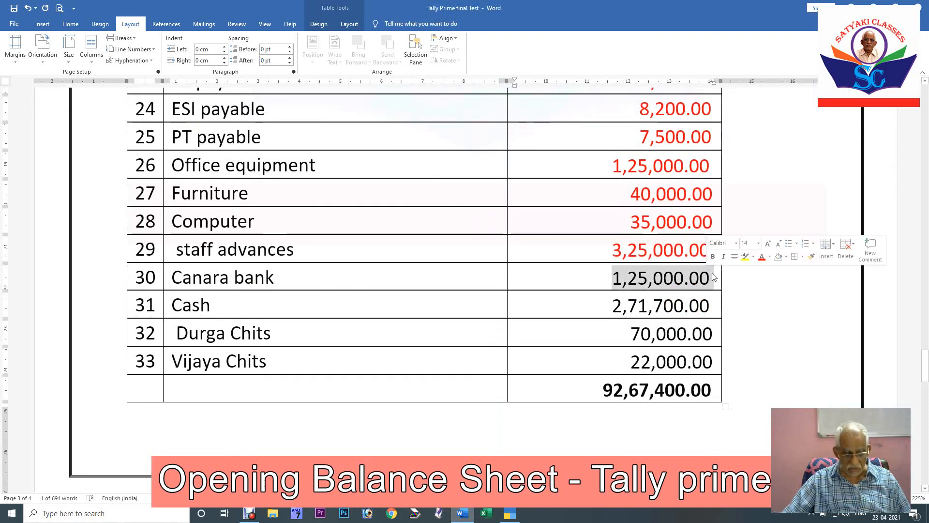
{"action": "key", "text": "F4"}
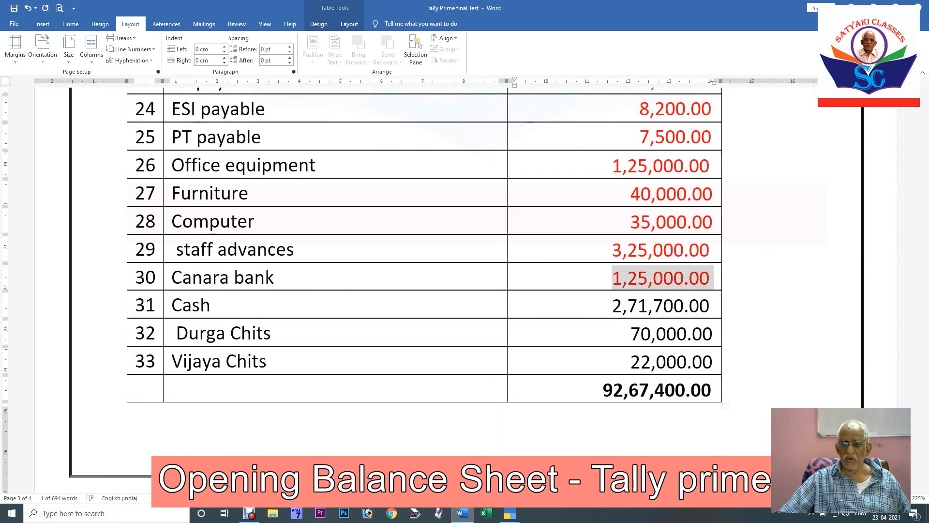
Switch to TallyPrime and name the new ledger Canara Bank A/c, leaving its alias and notes blank.
{"action": "left_click", "coordinate": [508, 514]}
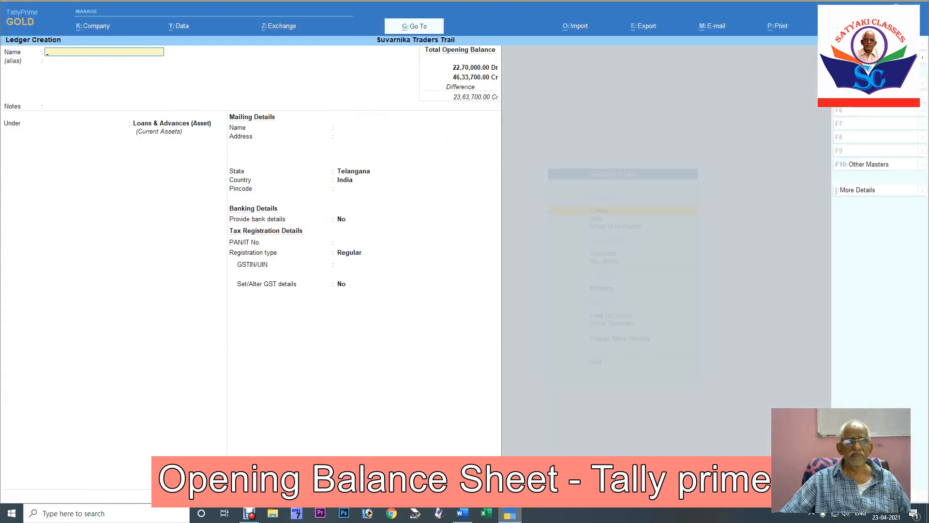
{"action": "type", "text": "Canara"}
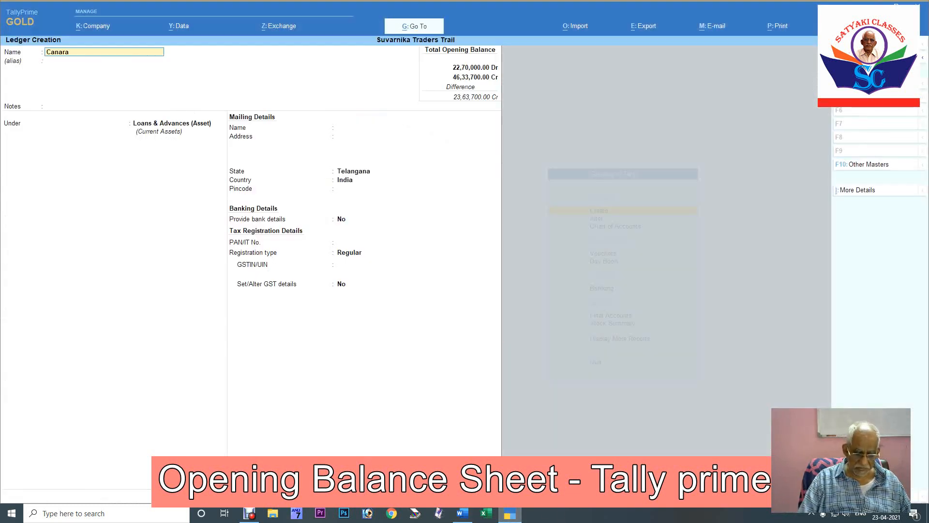
{"action": "type", "text": " Bank a"}
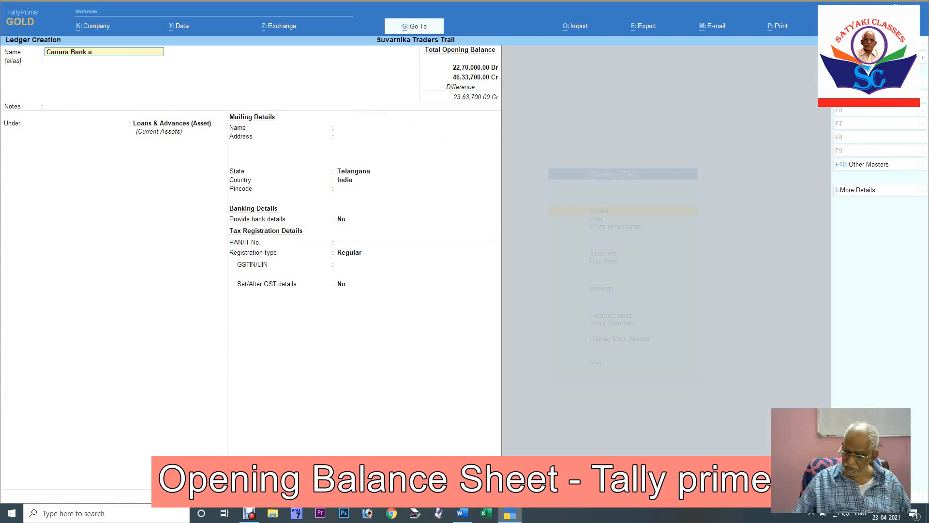
{"action": "type", "text": "A/c"}
{"action": "key", "text": "Return"}
{"action": "key", "text": "Return"}
{"action": "key", "text": "Return"}
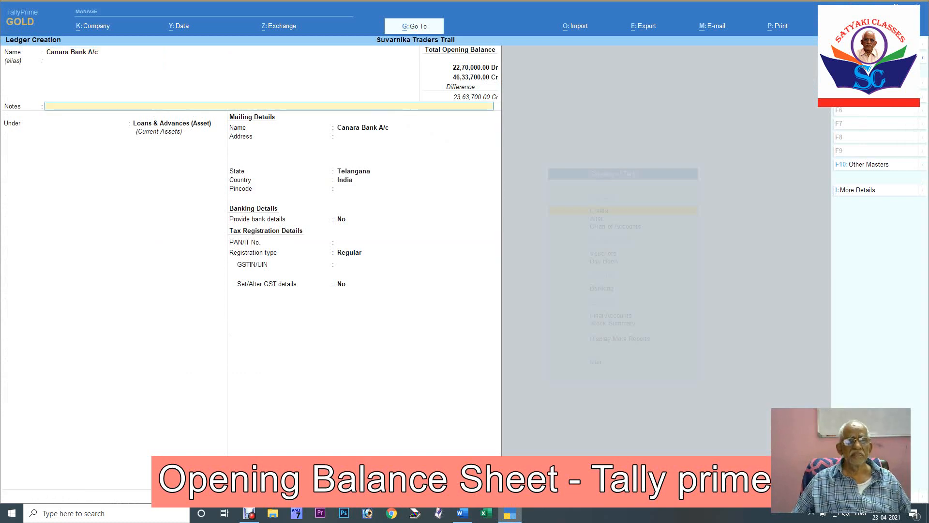
Place the Canara Bank A/c ledger under Bank Accounts, keeping the company as account holder and leaving its account number and IFS code blank.
{"action": "type", "text": "Bank"}
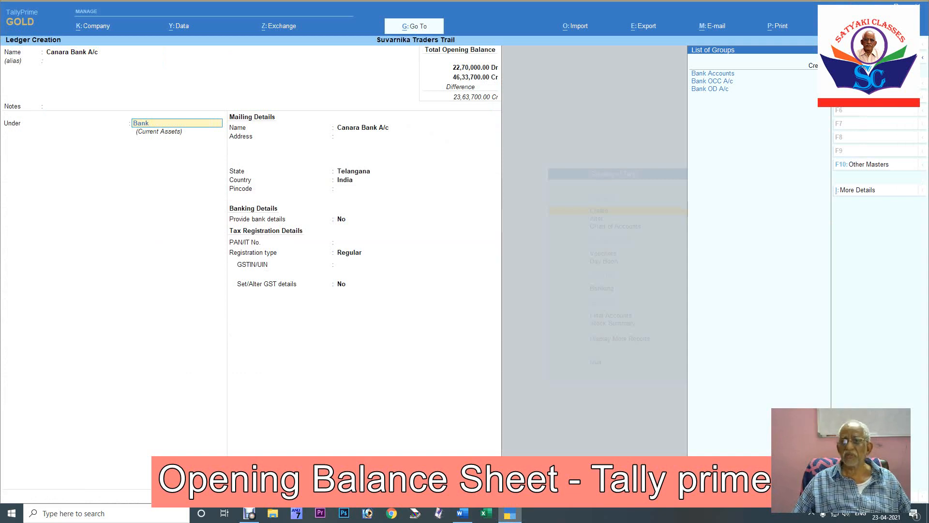
{"action": "key", "text": "BackSpace"}
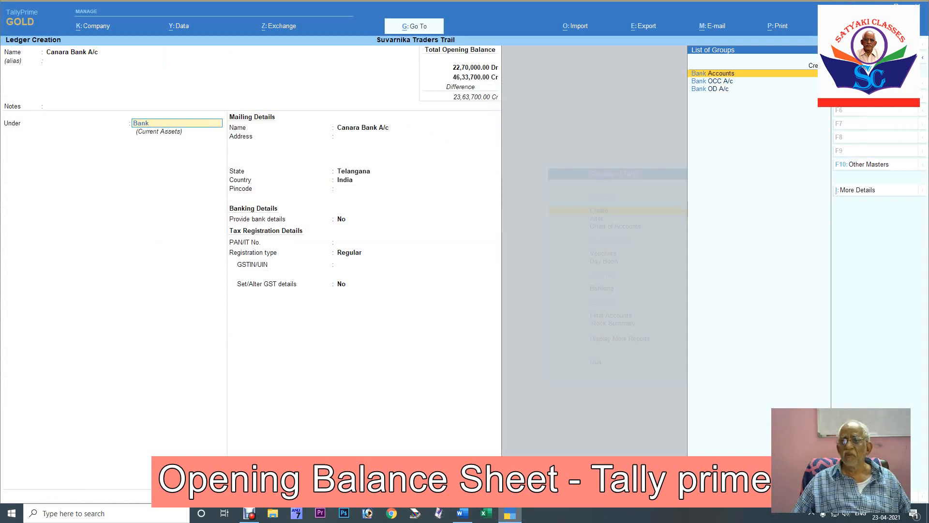
{"action": "key", "text": "Return"}
{"action": "key", "text": "Return"}
{"action": "key", "text": "Return"}
{"action": "key", "text": "Return"}
{"action": "key", "text": "Return"}
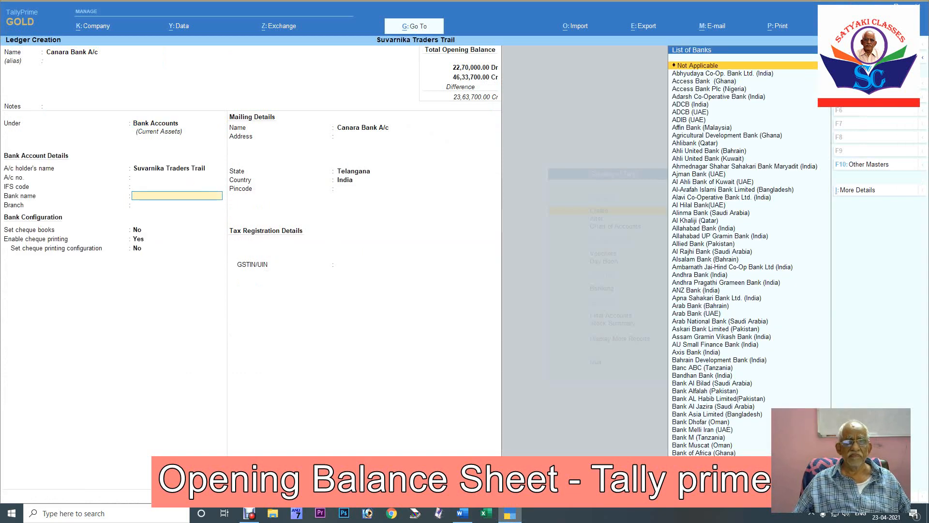
Set the ledger's bank name to Not Applicable, leave the branch blank, and keep cheque books No, cheque printing Yes and printing configuration No.
{"action": "key", "text": "Return"}
{"action": "key", "text": "Return"}
{"action": "key", "text": "Return"}
{"action": "key", "text": "Return"}
{"action": "key", "text": "Return"}
{"action": "key", "text": "Return"}
{"action": "key", "text": "Return"}
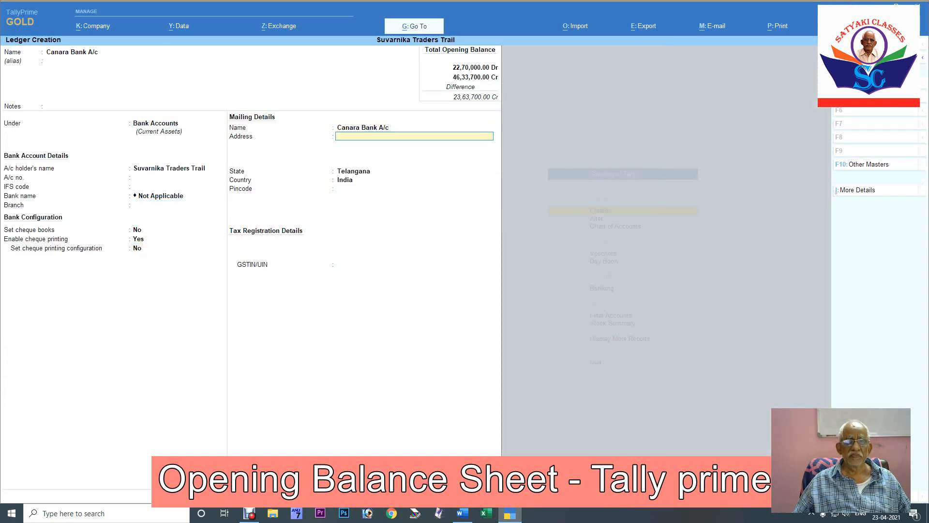
Leave address and GSTIN blank, check the Canara bank amount in Word, and save the TallyPrime ledger with a 1,25,000.00 debit opening balance.
{"action": "key", "text": "Return"}
{"action": "key", "text": "Return"}
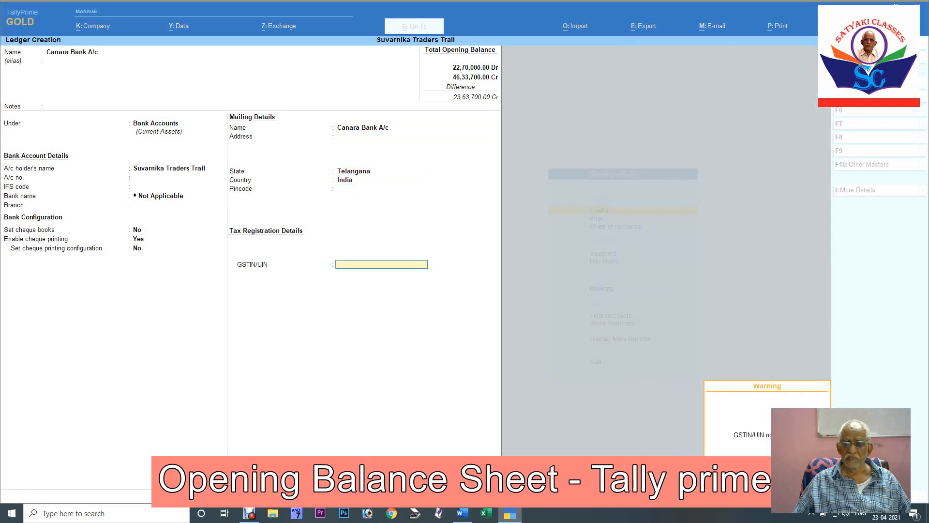
{"action": "key", "text": "Return"}
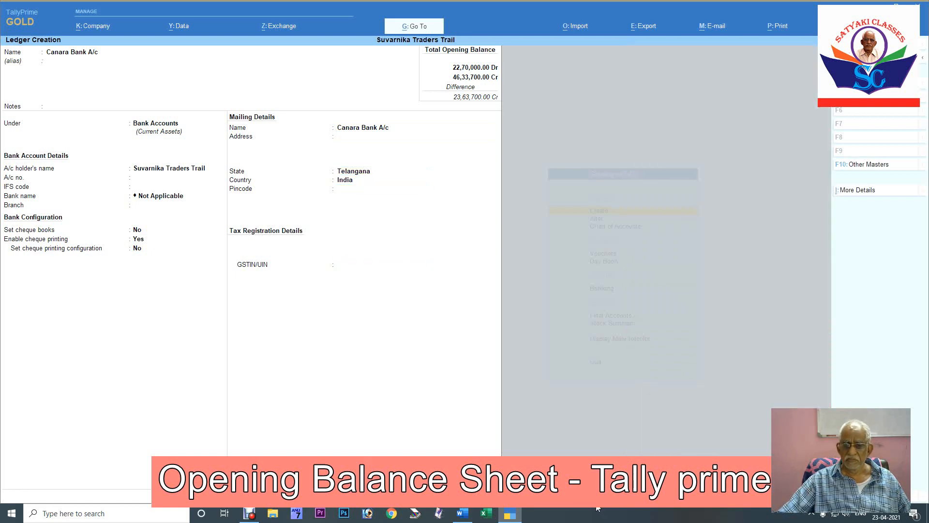
{"action": "left_click", "coordinate": [462, 513]}
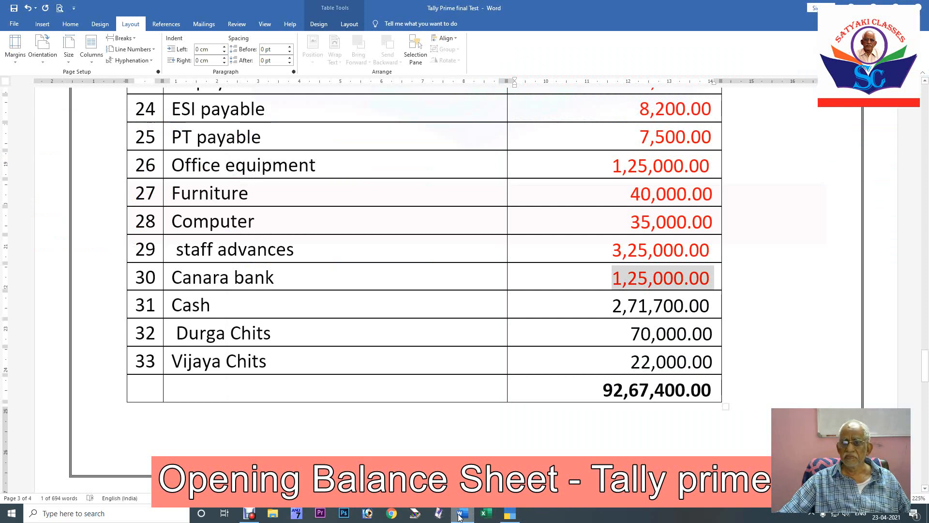
{"action": "left_click", "coordinate": [510, 513]}
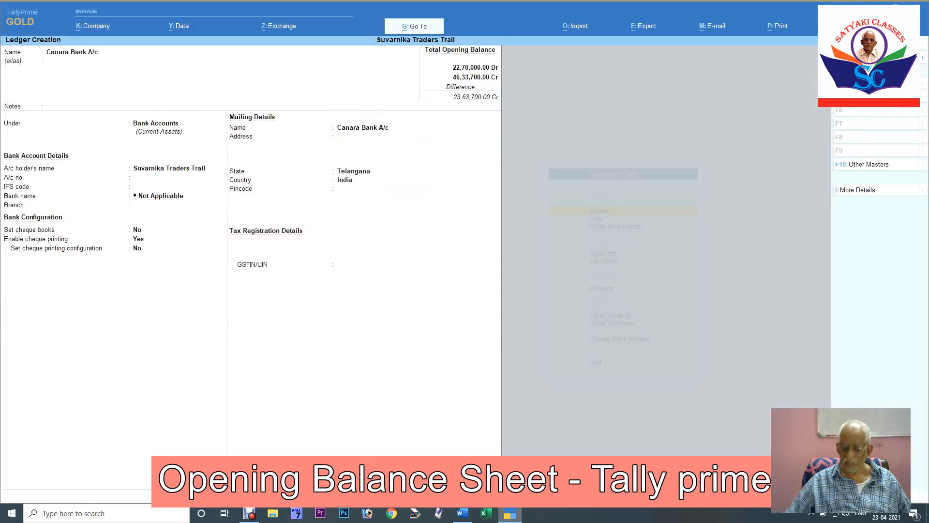
{"action": "key", "text": "Return"}
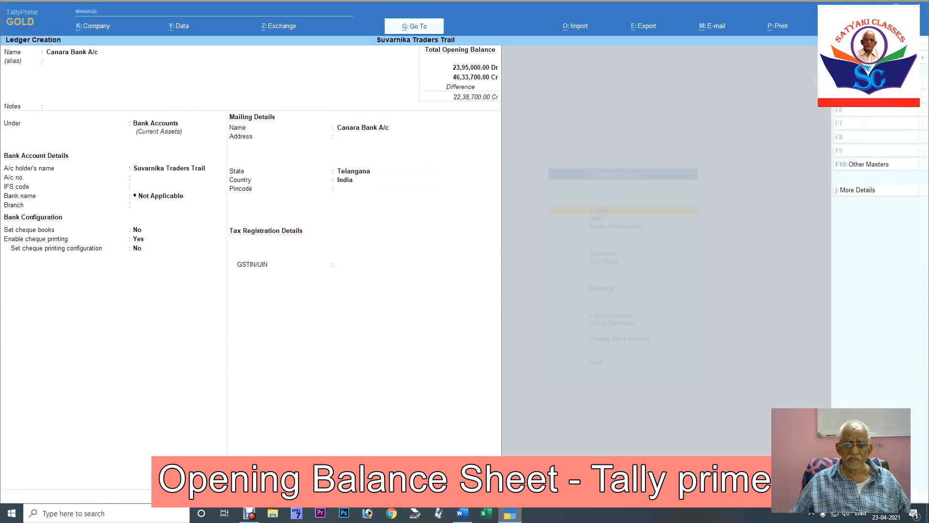
{"action": "key", "text": "ctrl"}
{"action": "key", "text": "ctrl+a"}
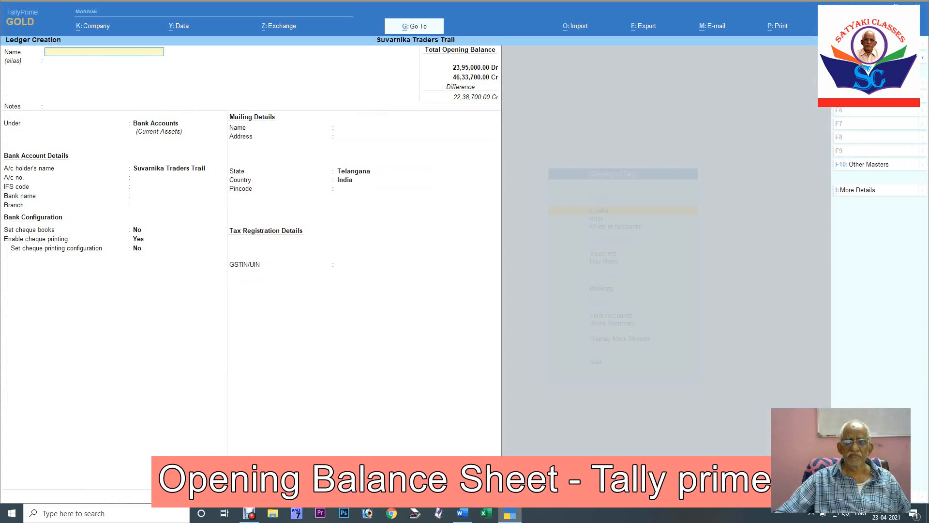
Check the Cash entry in Word, return to TallyPrime, leave ledger creation and open the existing Cash ledger for alteration.
{"action": "left_click", "coordinate": [463, 513]}
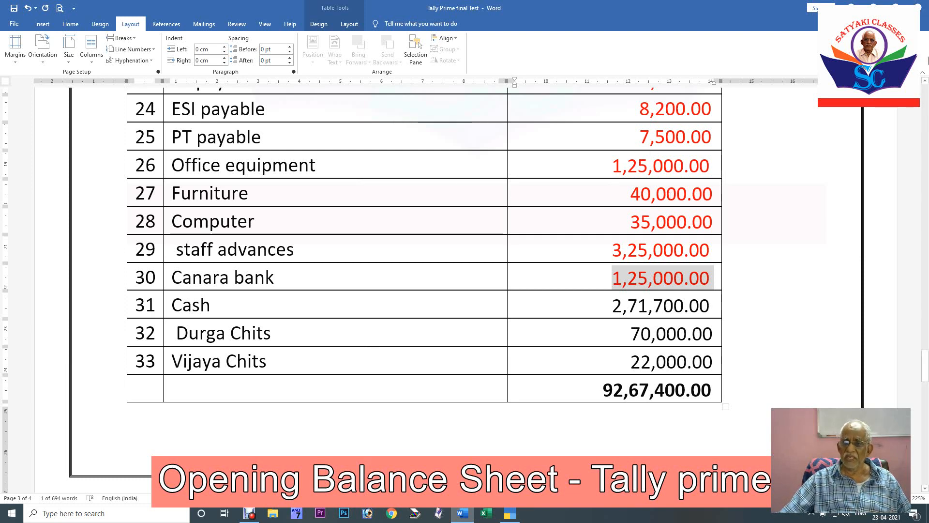
{"action": "left_click", "coordinate": [874, 6]}
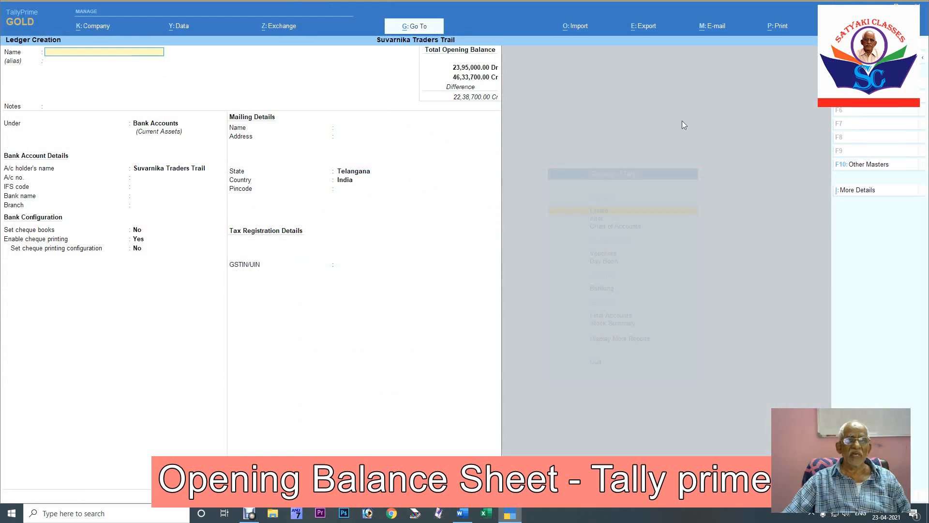
{"action": "key", "text": "Escape"}
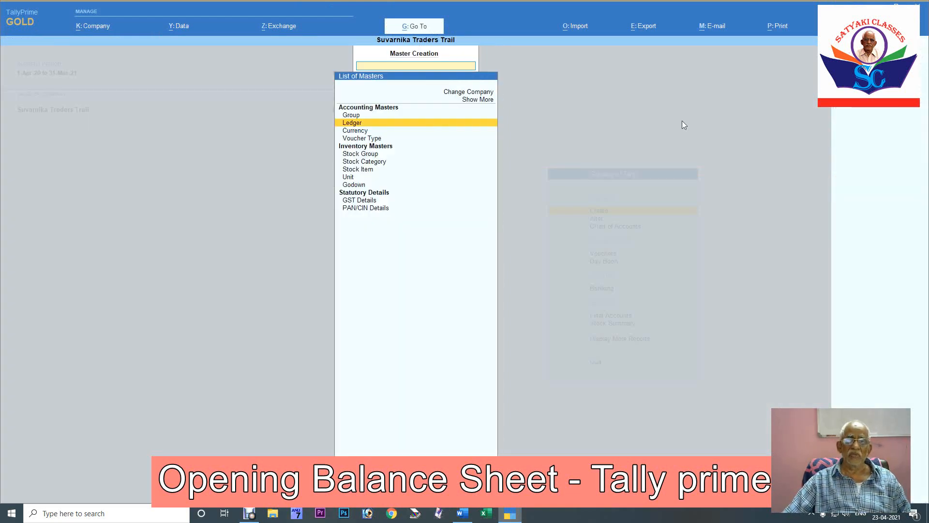
{"action": "key", "text": "Escape"}
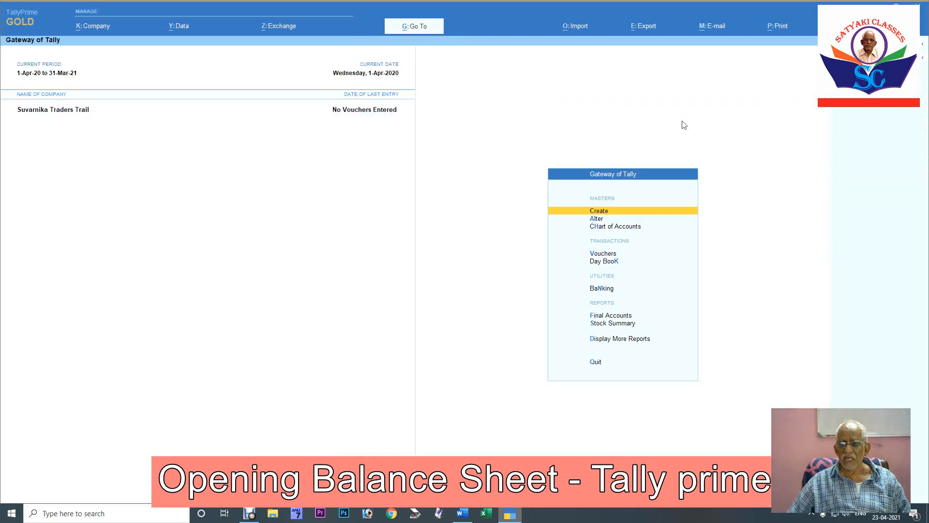
{"action": "key", "text": "Down"}
{"action": "key", "text": "Return"}
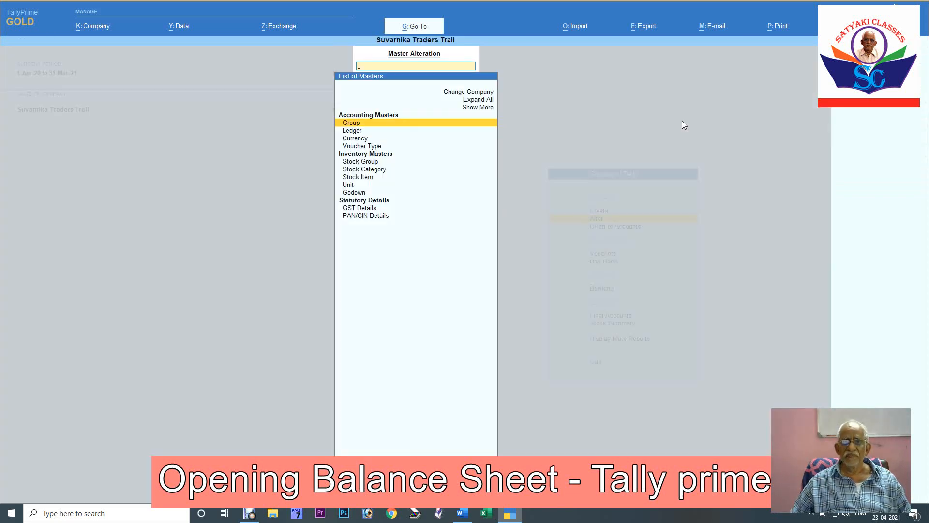
{"action": "key", "text": "Down"}
{"action": "key", "text": "Return"}
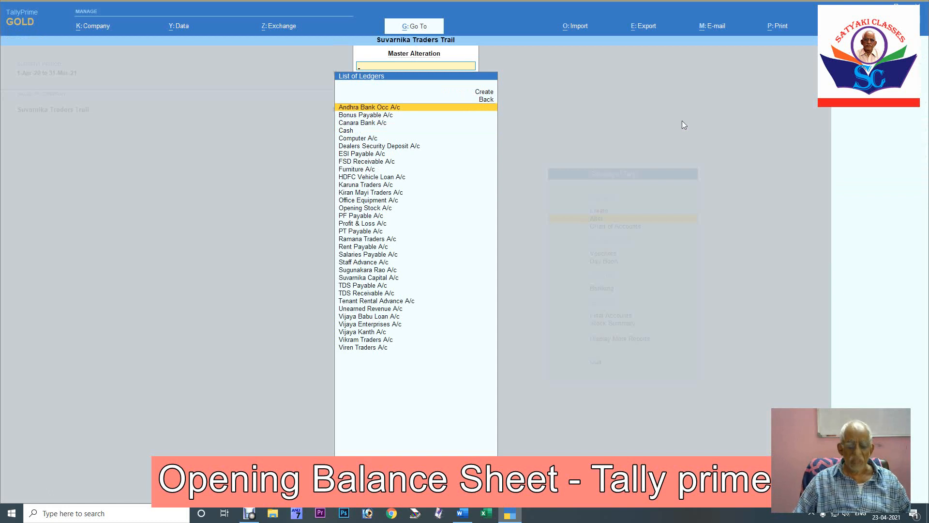
{"action": "key", "text": "Down"}
{"action": "key", "text": "Down"}
{"action": "key", "text": "Down"}
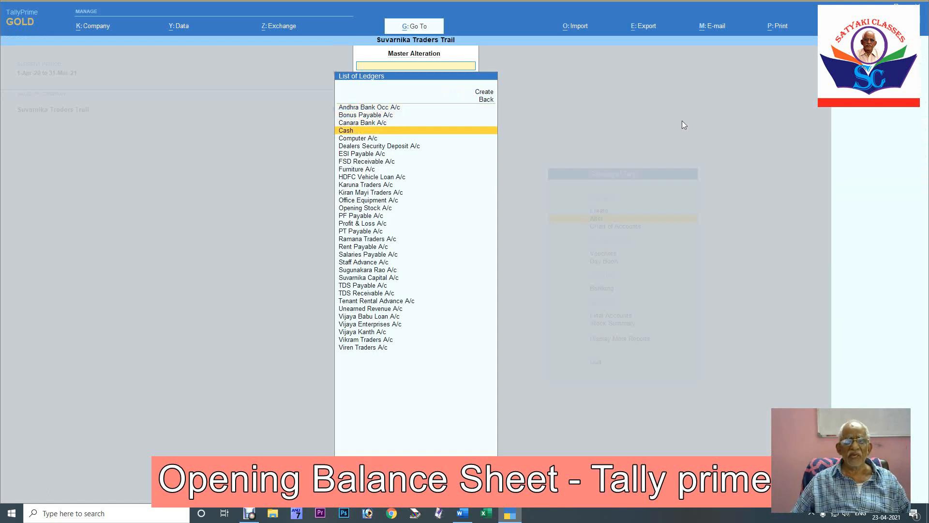
{"action": "key", "text": "Return"}
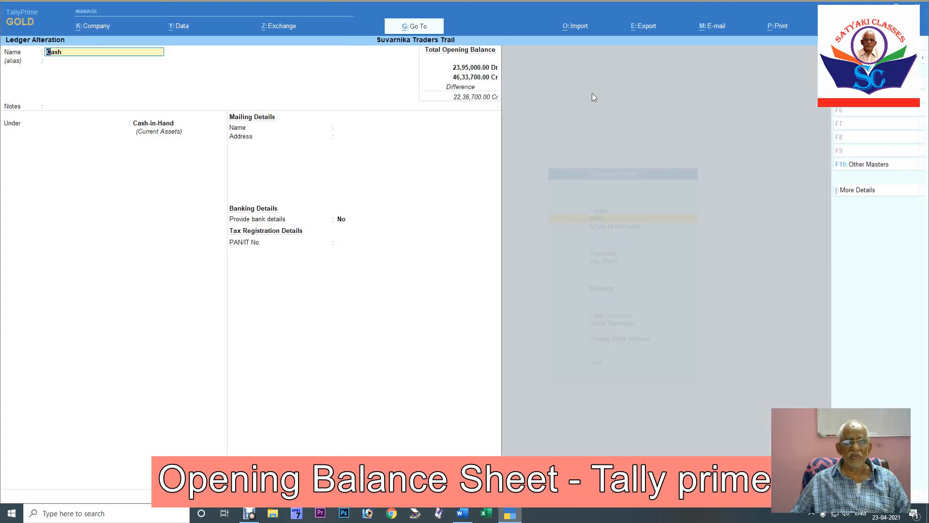
Keep the Cash ledger under Cash-in-Hand with bank details at No and its alias, notes, mailing details and PAN blank.
{"action": "key", "text": "Return"}
{"action": "key", "text": "Return"}
{"action": "key", "text": "Return"}
{"action": "key", "text": "Return"}
{"action": "key", "text": "Return"}
{"action": "key", "text": "Return"}
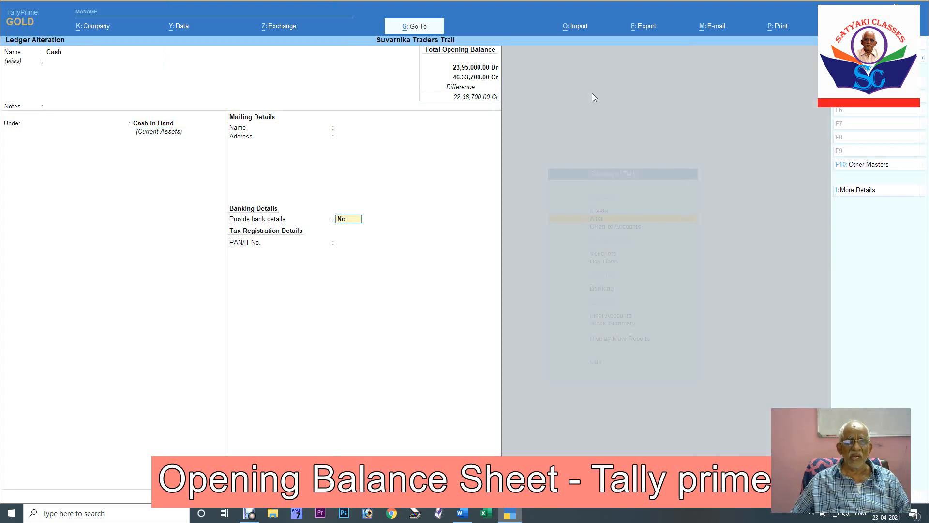
{"action": "key", "text": "Return"}
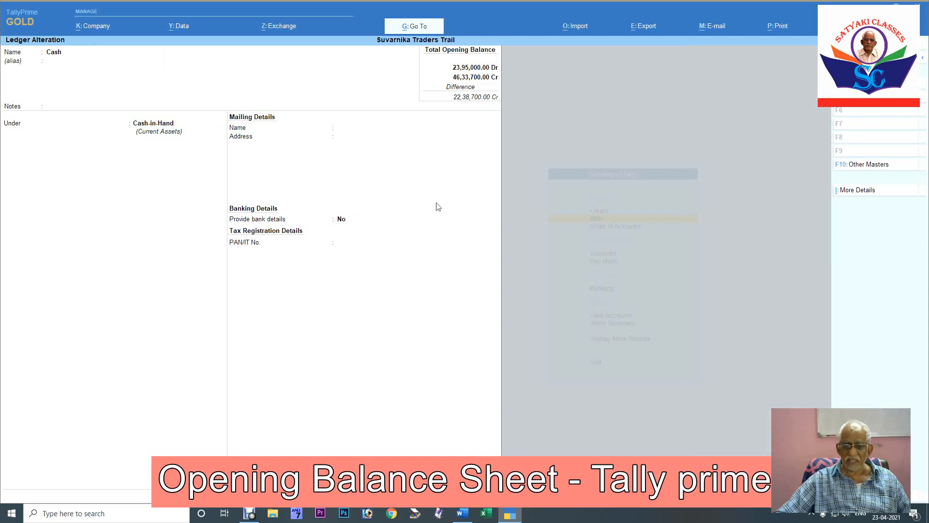
Switch to Word and mark the Cash amount of 2,71,700.00 in red.
{"action": "left_click", "coordinate": [463, 513]}
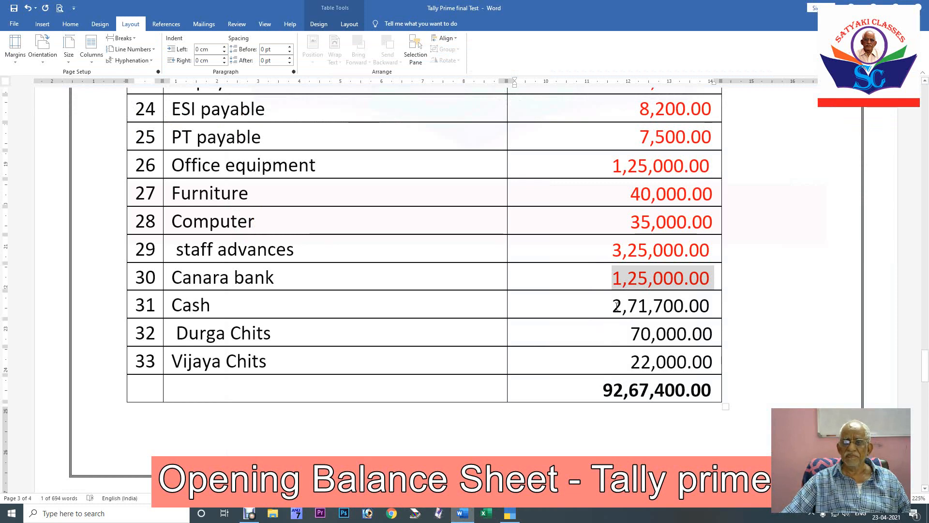
{"action": "left_click_drag", "start_coordinate": [616, 305], "coordinate": [708, 317]}
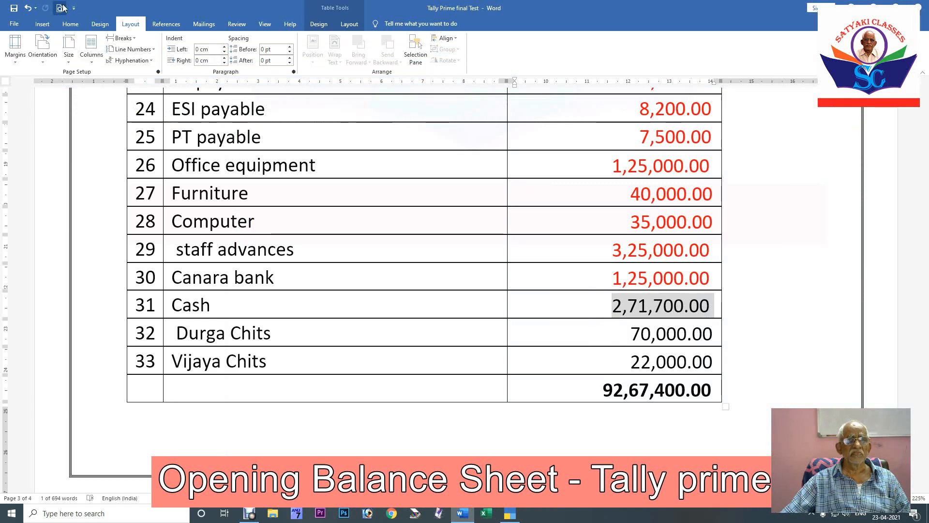
{"action": "left_click", "coordinate": [71, 24]}
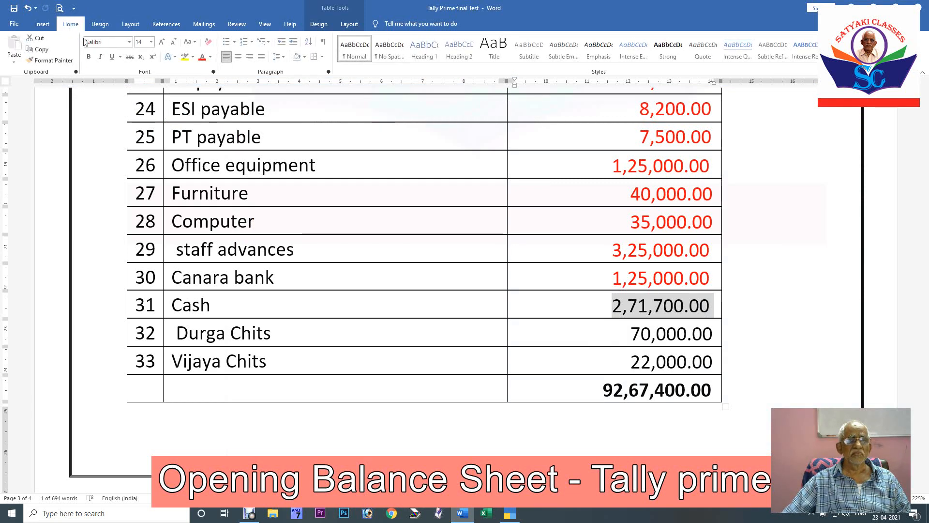
{"action": "left_click", "coordinate": [210, 58]}
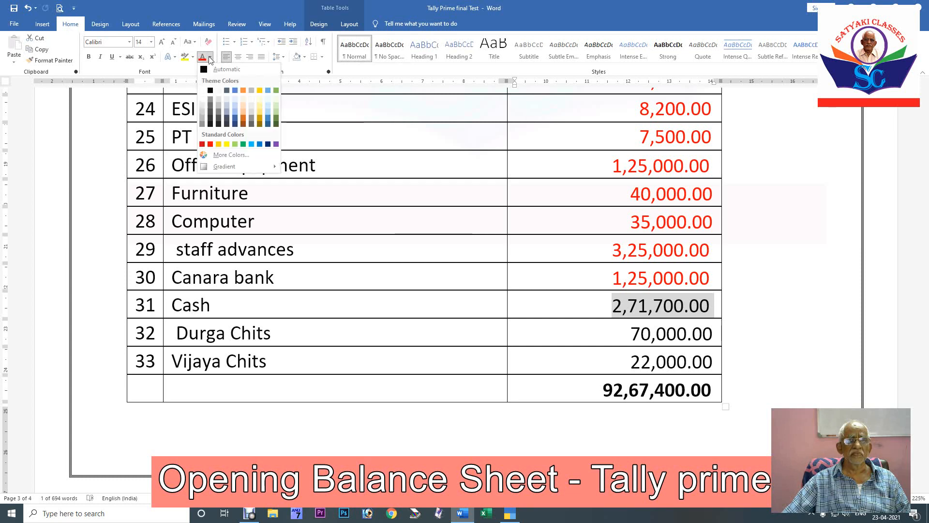
{"action": "left_click", "coordinate": [211, 144]}
{"action": "left_click", "coordinate": [839, 273]}
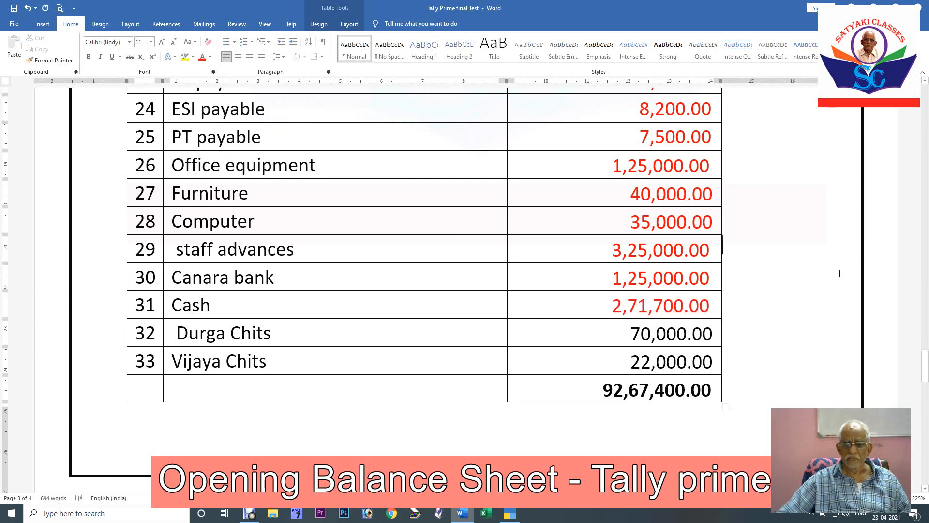
Switch to TallyPrime, give the Cash ledger a debit opening balance of 2,71,700.00 and save it.
{"action": "key", "text": "alt+Tab"}
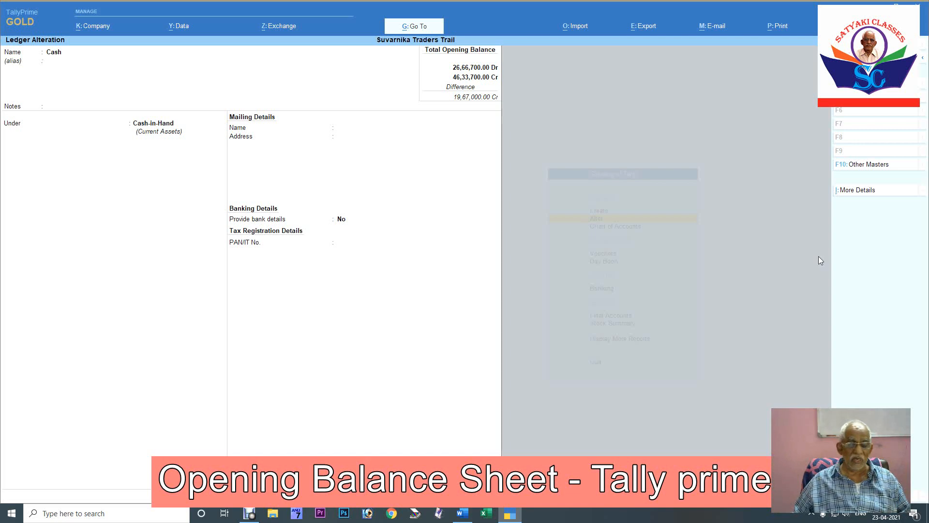
{"action": "key", "text": "ctrl"}
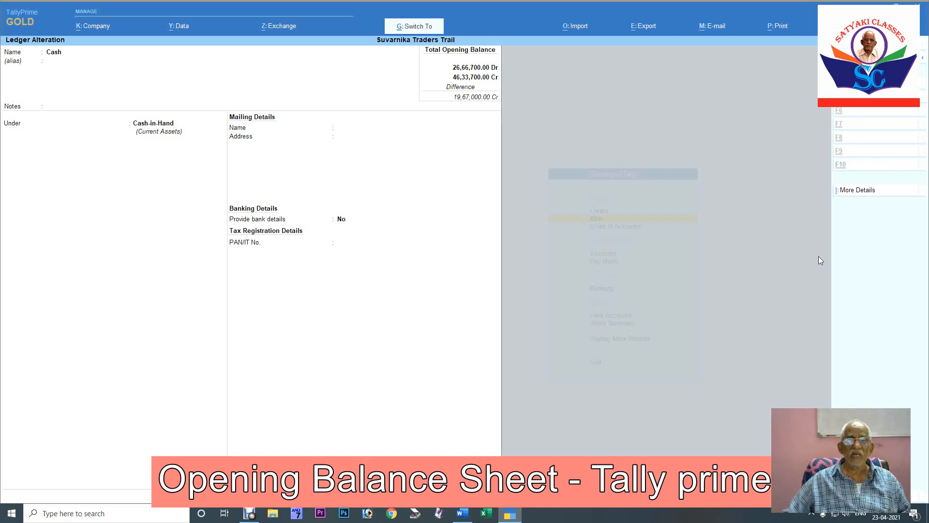
{"action": "key", "text": "ctrl+a"}
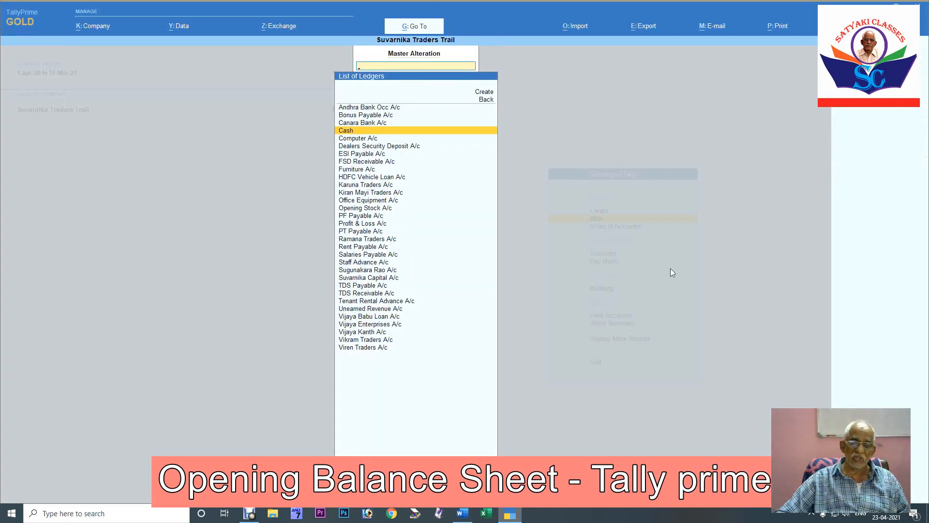
Leave ledger alteration and open a blank form for creating a new ledger.
{"action": "key", "text": "Escape"}
{"action": "key", "text": "Escape"}
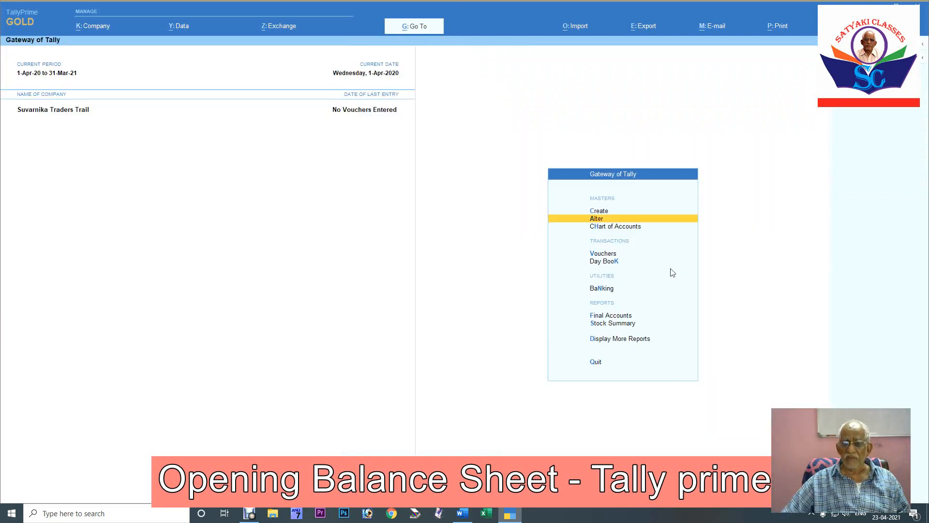
{"action": "key", "text": "Up"}
{"action": "key", "text": "Return"}
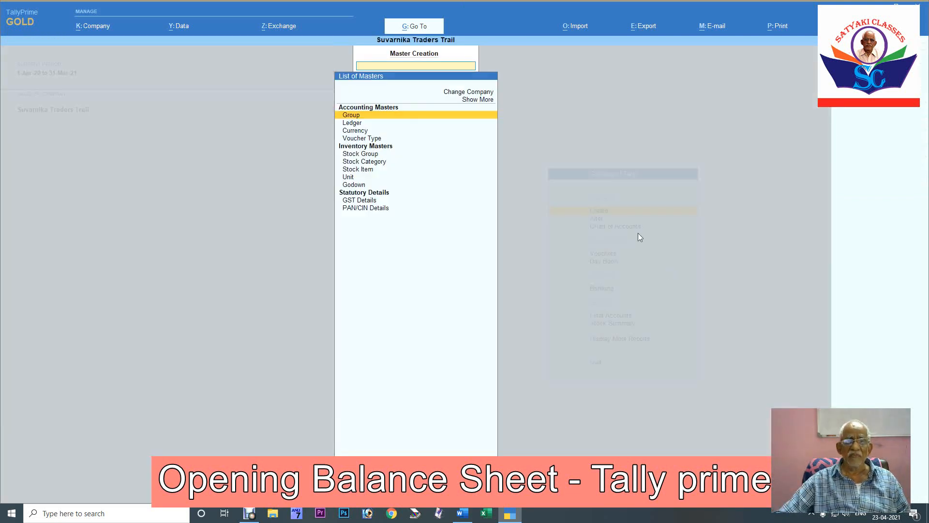
{"action": "key", "text": "Down"}
{"action": "key", "text": "Return"}
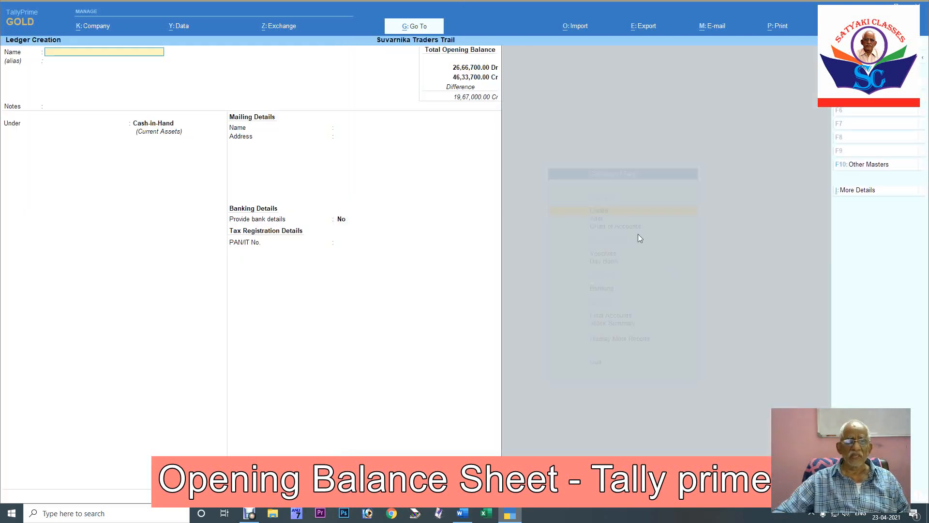
Switch to Word and mark the Durga Chits amount of 70,000.00 in red.
{"action": "left_click", "coordinate": [464, 514]}
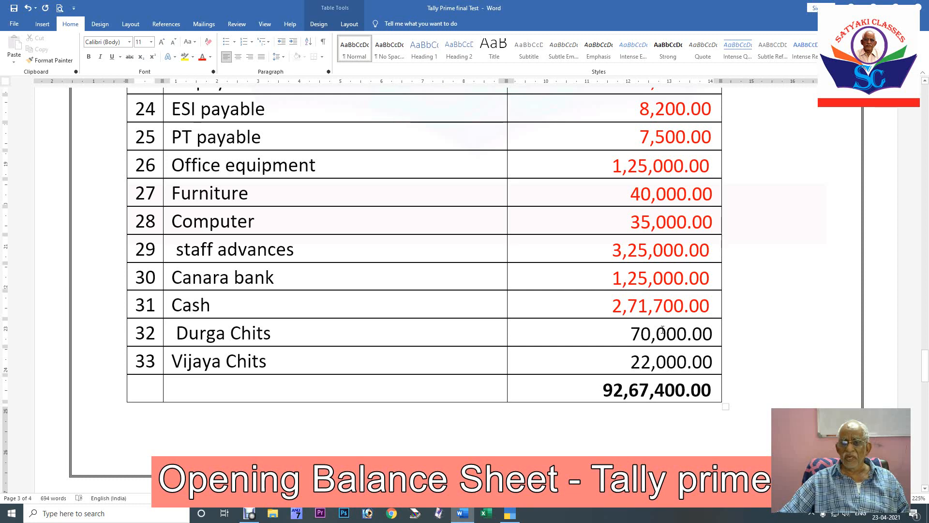
{"action": "left_click_drag", "start_coordinate": [626, 337], "coordinate": [719, 333]}
{"action": "key", "text": "F4"}
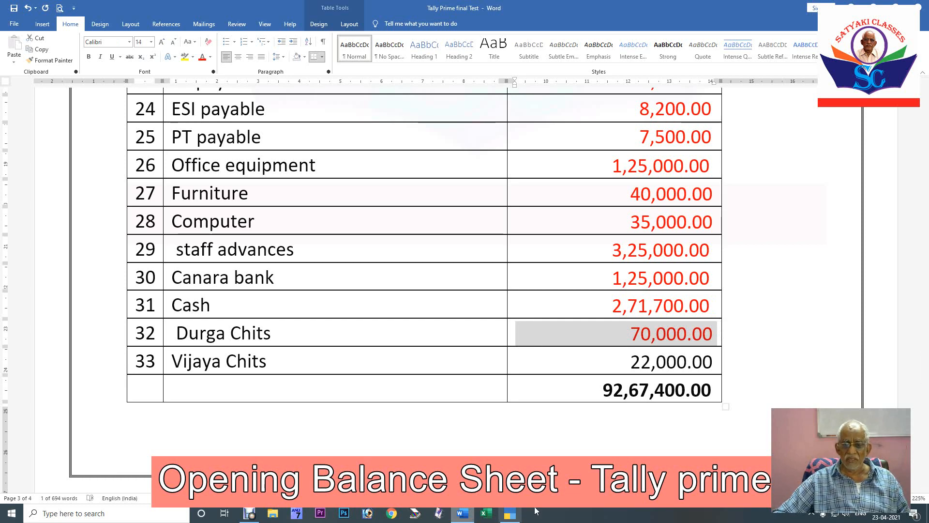
Switch to TallyPrime, name the new ledger Durga Chits A/c and place it under the Investments group.
{"action": "left_click", "coordinate": [519, 513]}
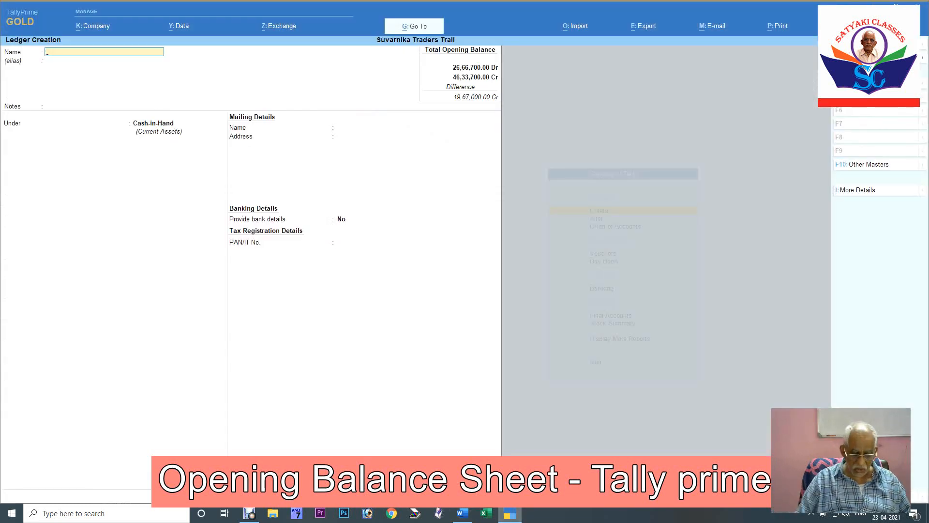
{"action": "type", "text": "Durha"}
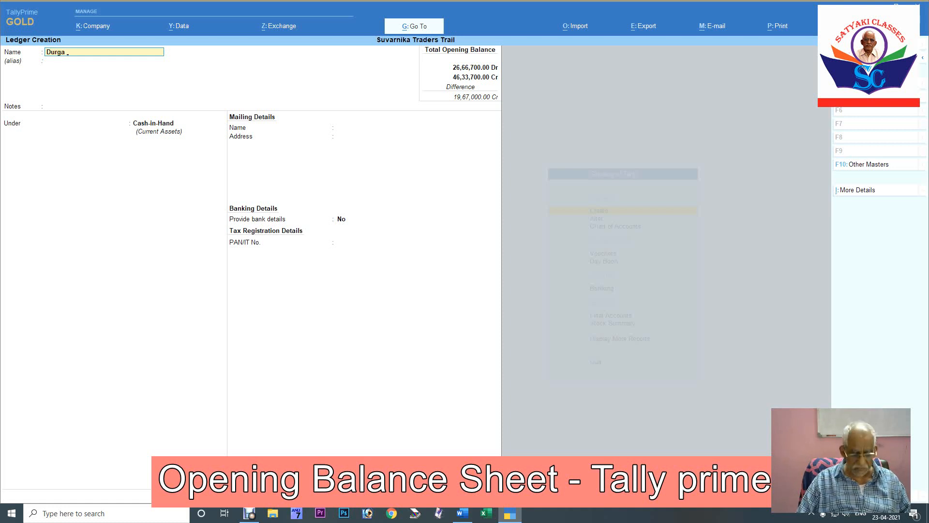
{"action": "type", "text": "ga c"}
{"action": "key", "text": "BackSpace"}
{"action": "type", "text": "Chits"}
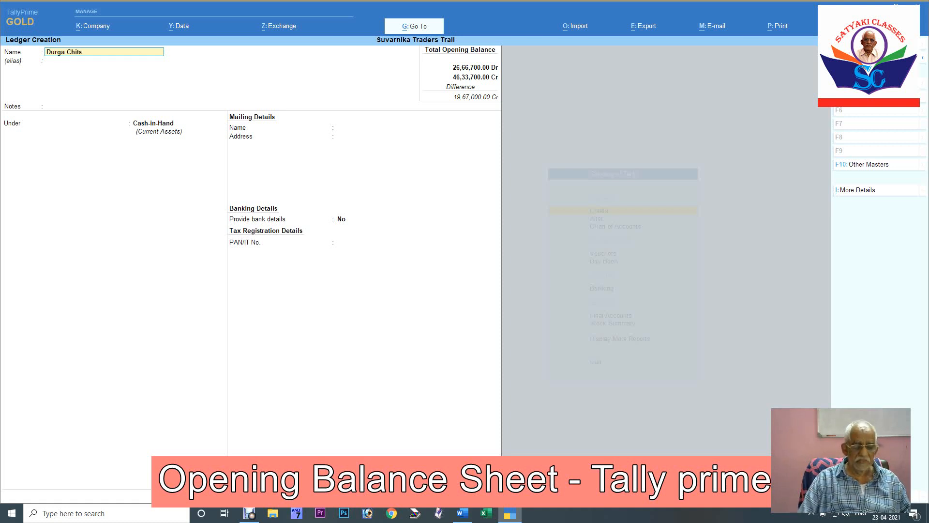
{"action": "type", "text": " a/c"}
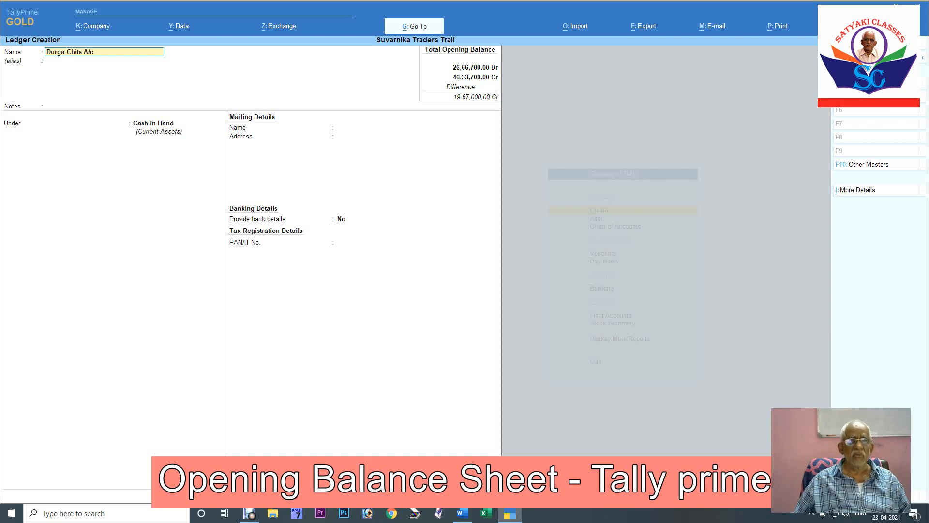
{"action": "key", "text": "Return"}
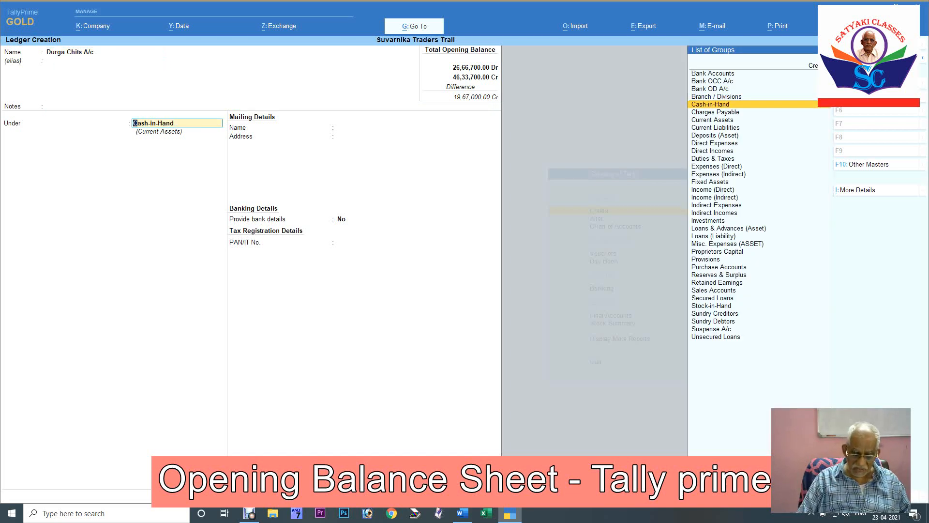
{"action": "type", "text": "Invest"}
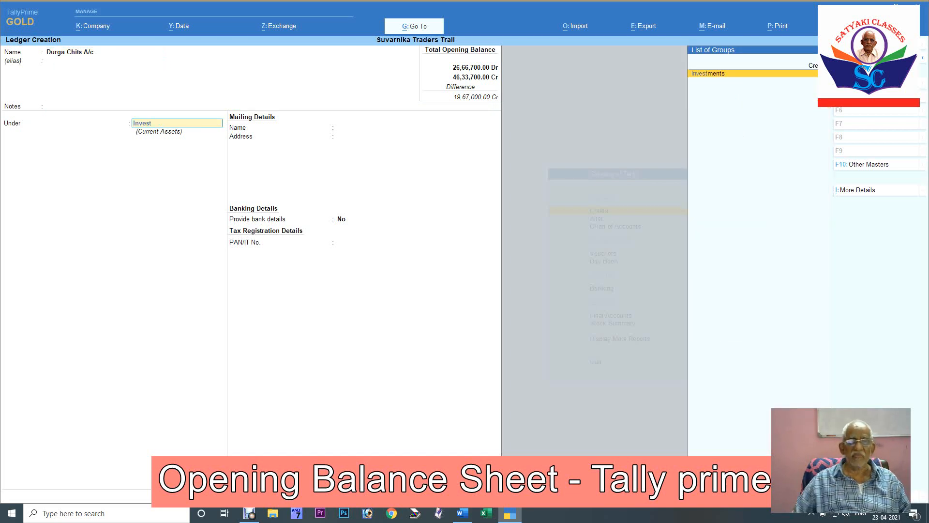
{"action": "key", "text": "Return"}
Give the Durga Chits A/c ledger a debit opening balance of 70,000.00 and save it.
{"action": "key", "text": "Return"}
{"action": "key", "text": "Return"}
{"action": "key", "text": "Return"}
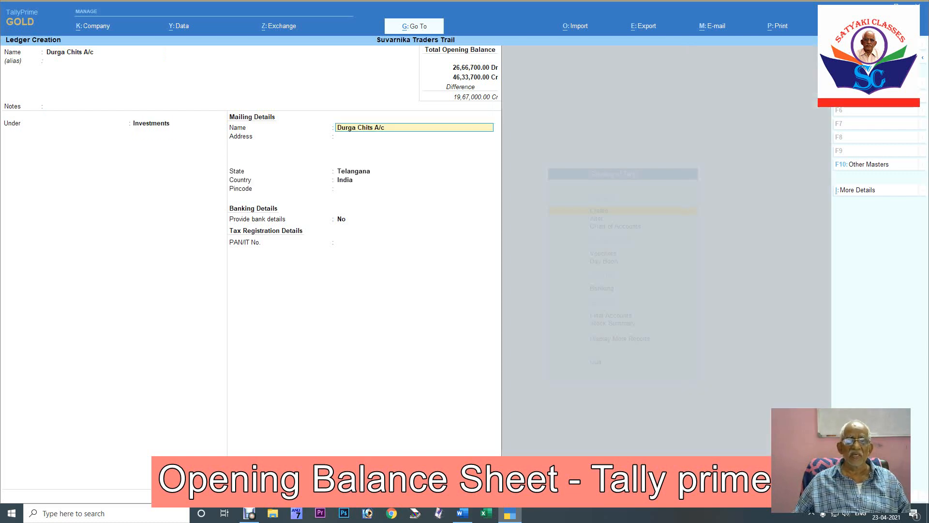
{"action": "key", "text": "Return"}
{"action": "key", "text": "Return"}
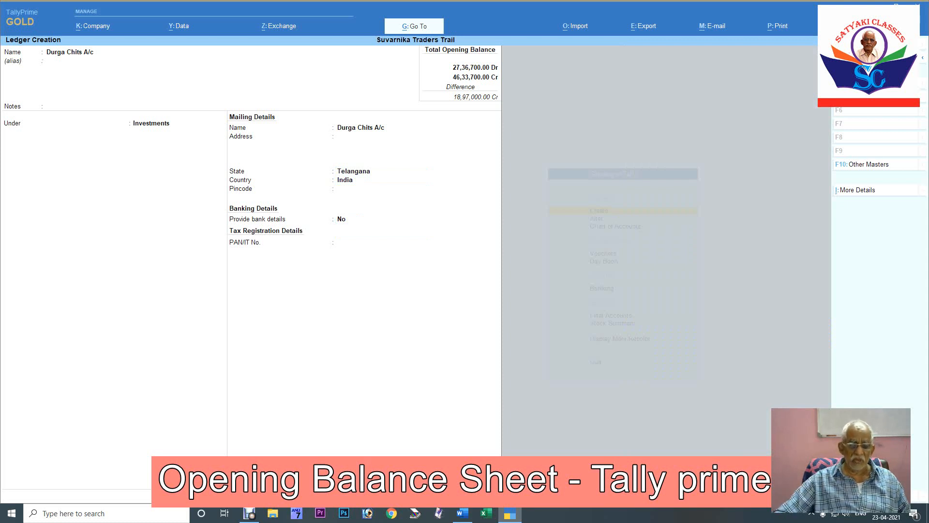
{"action": "key", "text": "ctrl"}
{"action": "key", "text": "ctrl+a"}
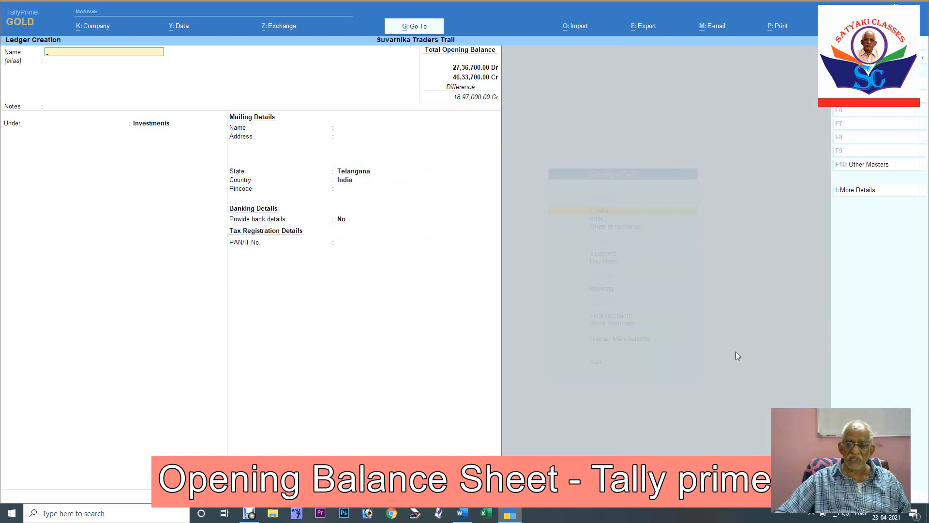
Switch to Word and mark the Vijaya Chits amount of 22,000.00 in red.
{"action": "left_click", "coordinate": [461, 512]}
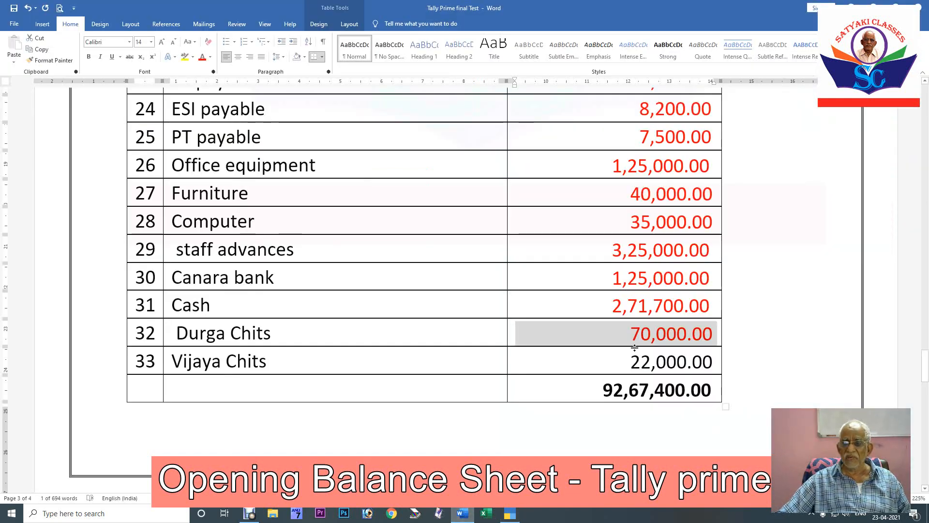
{"action": "left_click_drag", "start_coordinate": [631, 361], "coordinate": [716, 360]}
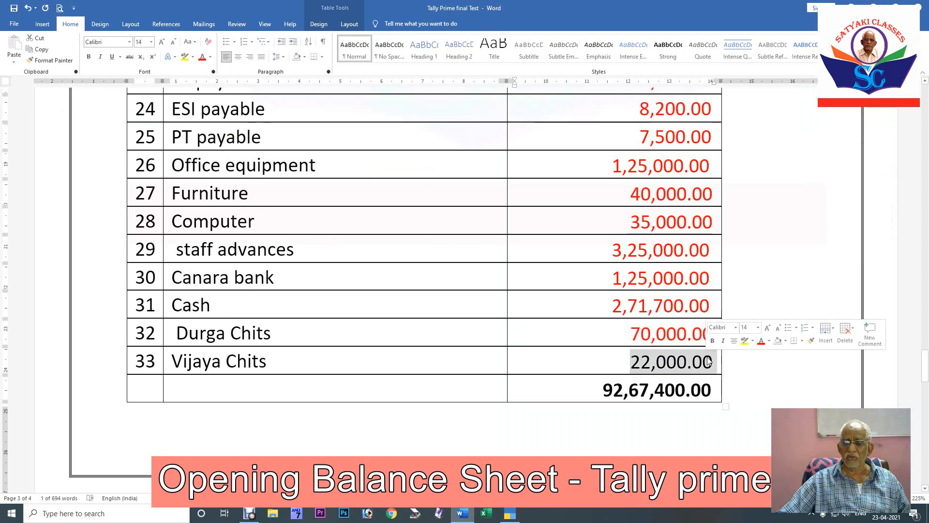
{"action": "key", "text": "F4"}
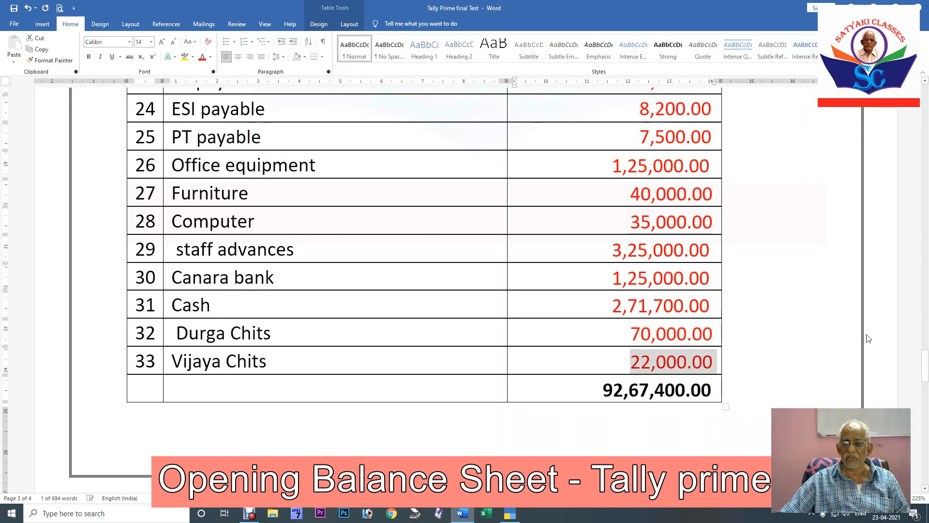
Switch to TallyPrime, name the new ledger Vijaya Chits A/c and keep it under the Investments group.
{"action": "left_click", "coordinate": [509, 513]}
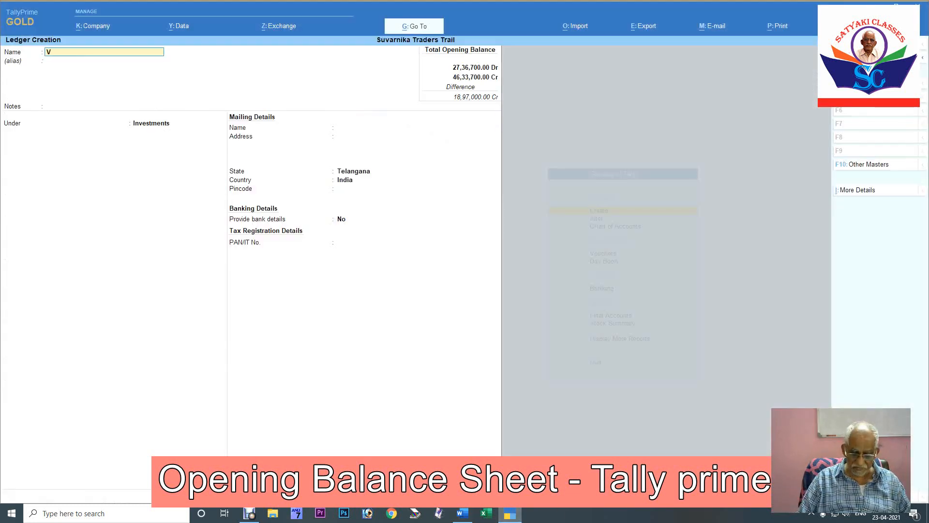
{"action": "type", "text": "jaya"}
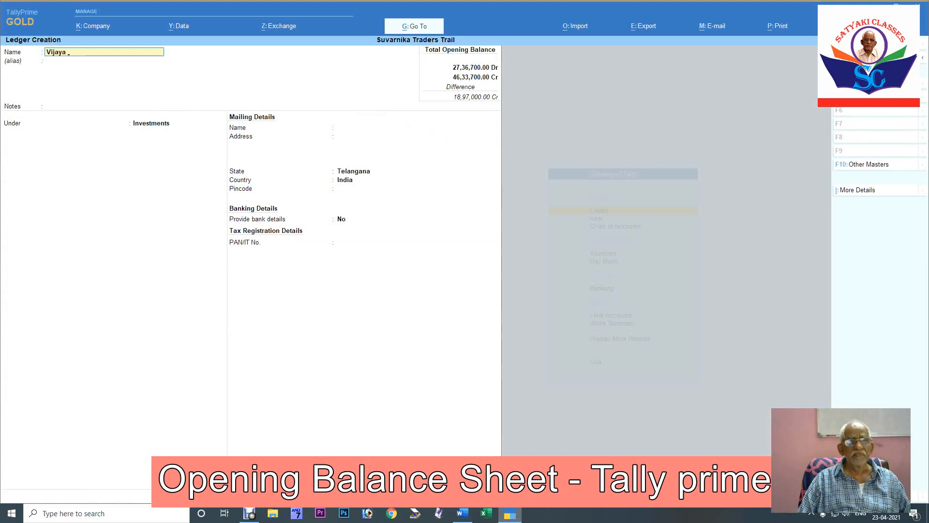
{"action": "type", "text": " c"}
{"action": "key", "text": "BackSpace"}
{"action": "type", "text": "Chi"}
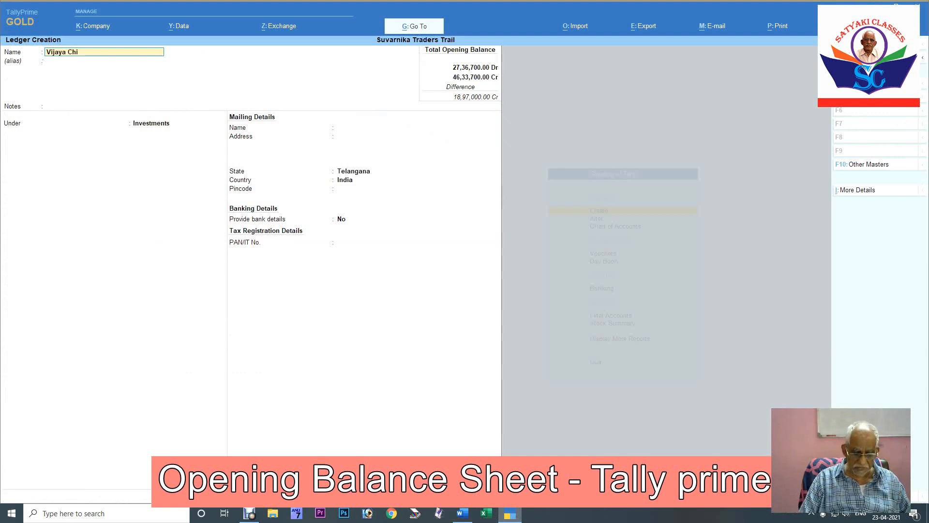
{"action": "type", "text": "ts a/"}
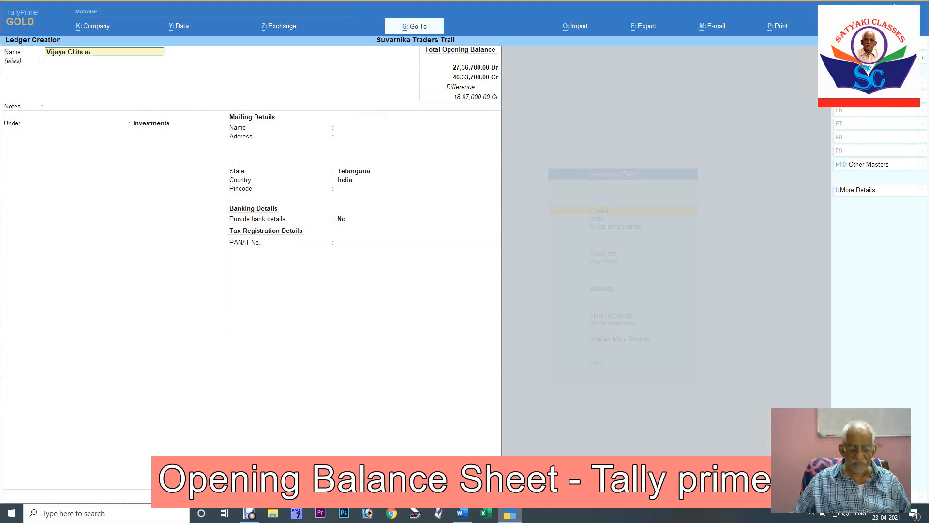
{"action": "type", "text": "c"}
{"action": "key", "text": "Return"}
{"action": "key", "text": "Return"}
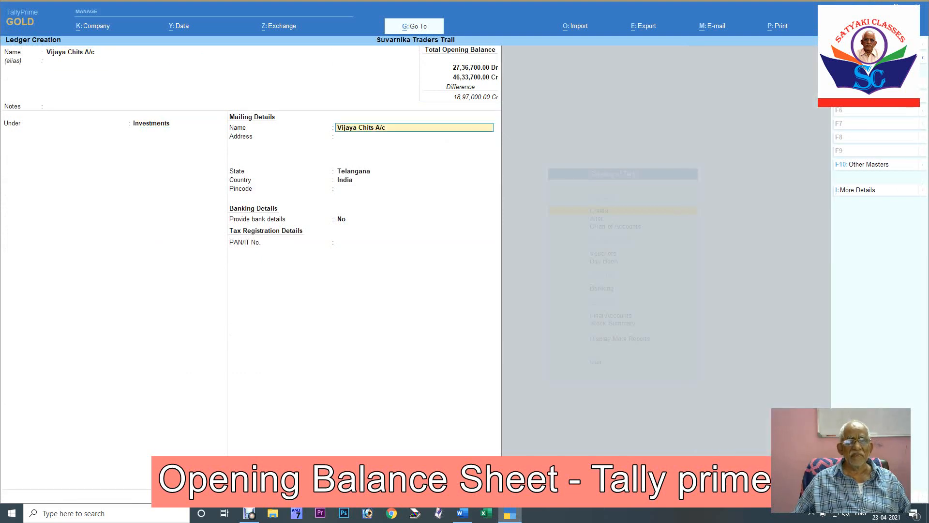
Give the Vijaya Chits A/c ledger a debit opening balance of 22,000.00 and save it.
{"action": "key", "text": "Return"}
{"action": "key", "text": "Return"}
{"action": "key", "text": "Return"}
{"action": "key", "text": "Return"}
{"action": "key", "text": "Return"}
{"action": "key", "text": "Return"}
{"action": "key", "text": "Return"}
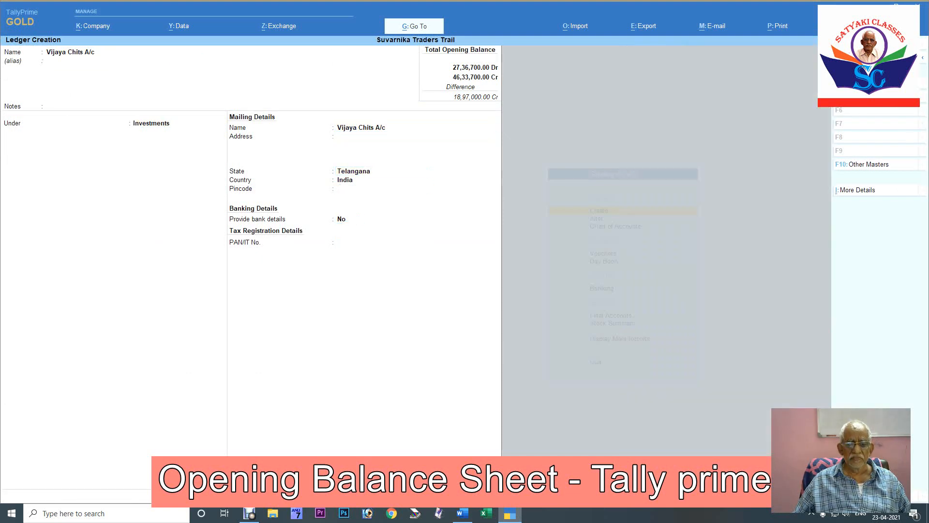
{"action": "key", "text": "Return"}
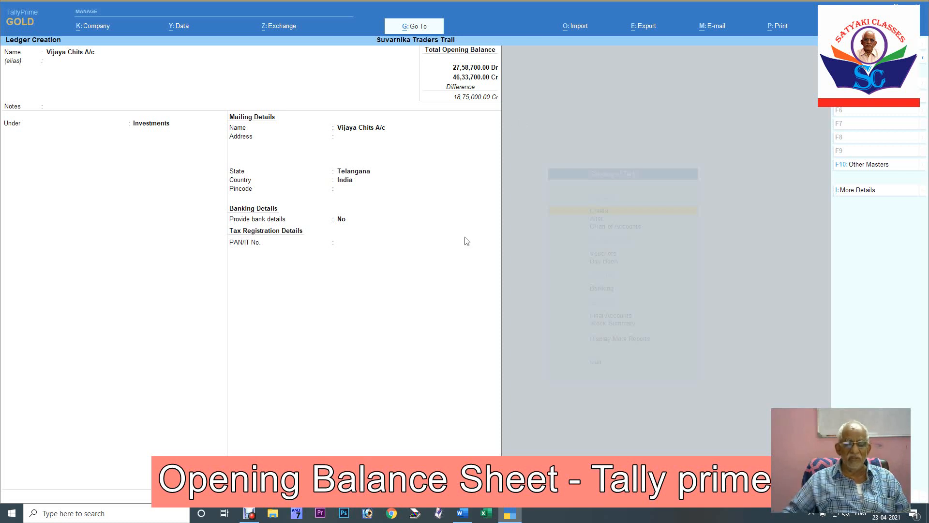
{"action": "key", "text": "Return"}
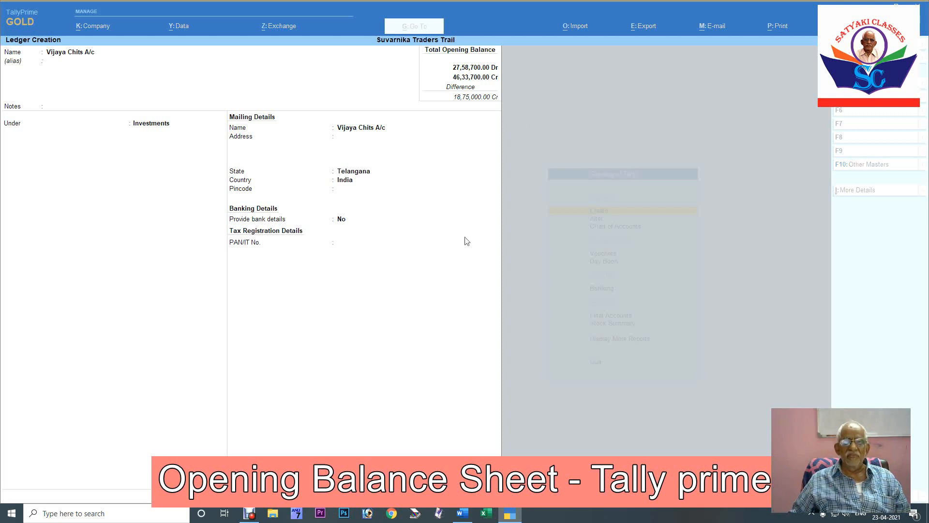
{"action": "key", "text": "Return"}
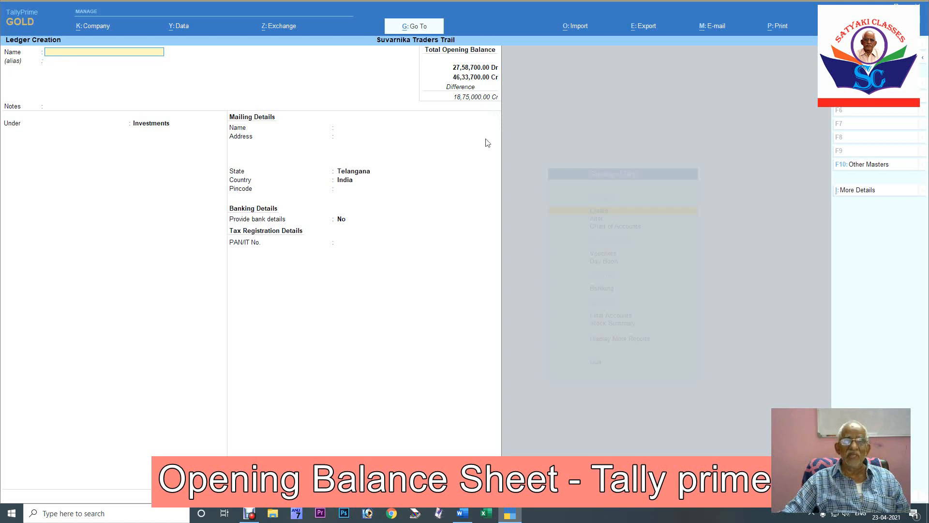
Leave ledger creation, open the Balance Sheet and show it in detailed form.
{"action": "key", "text": "Escape"}
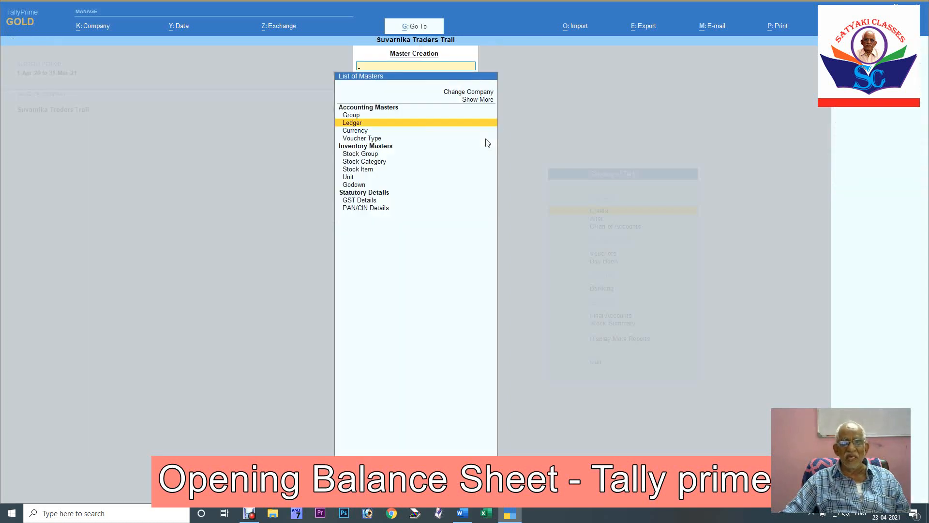
{"action": "key", "text": "Escape"}
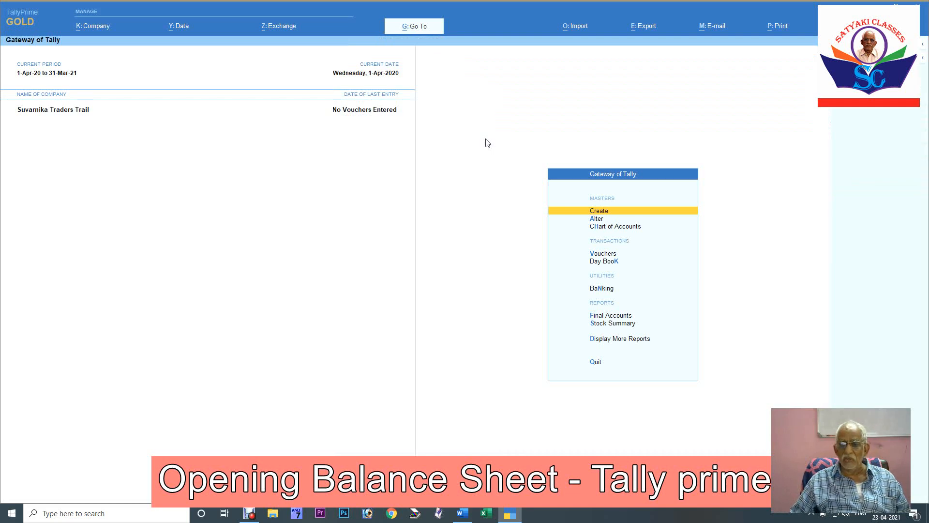
{"action": "key", "text": "f"}
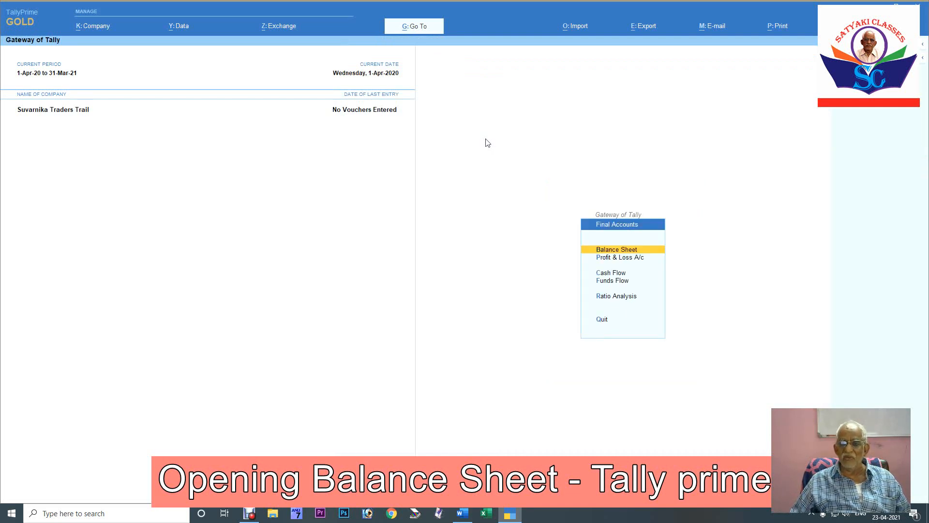
{"action": "key", "text": "Return"}
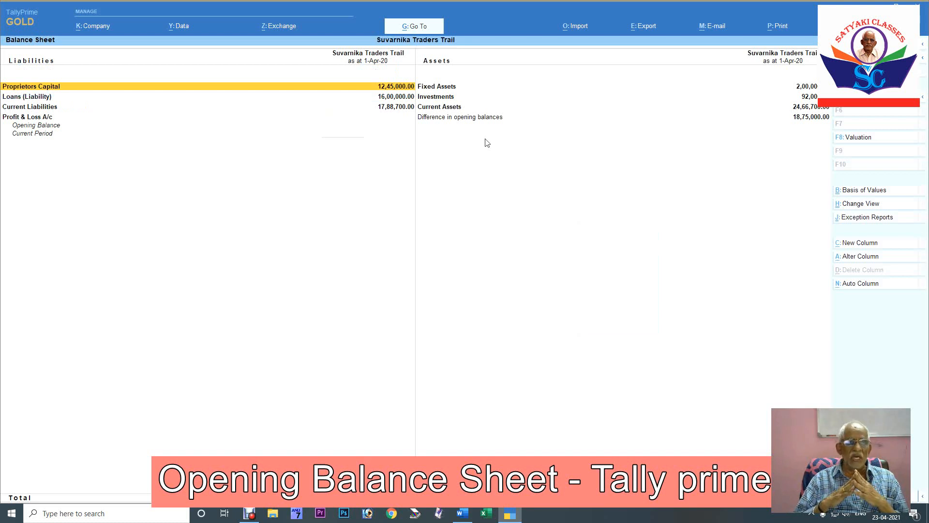
{"action": "key", "text": "alt"}
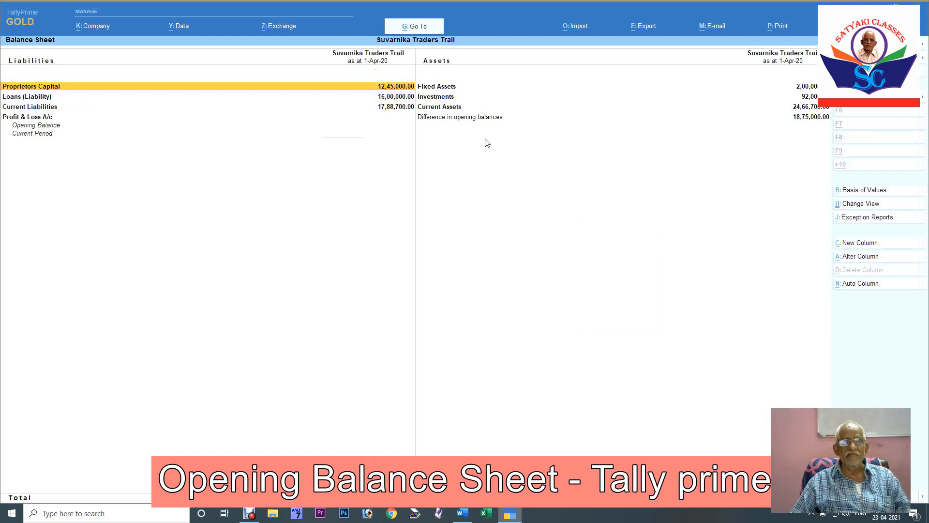
{"action": "key", "text": "alt+F5"}
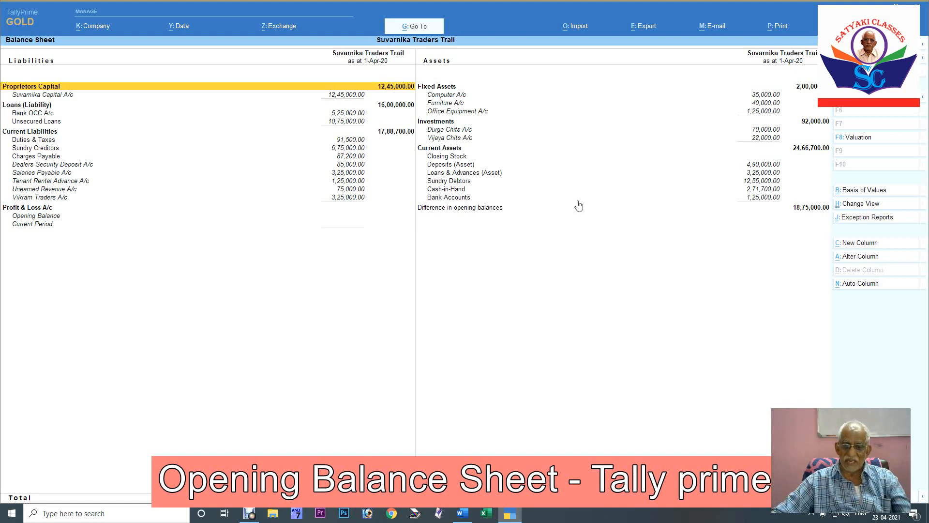
Look up the closing stocks amount in the Word list and return to the TallyPrime balance sheet.
{"action": "left_click", "coordinate": [461, 514]}
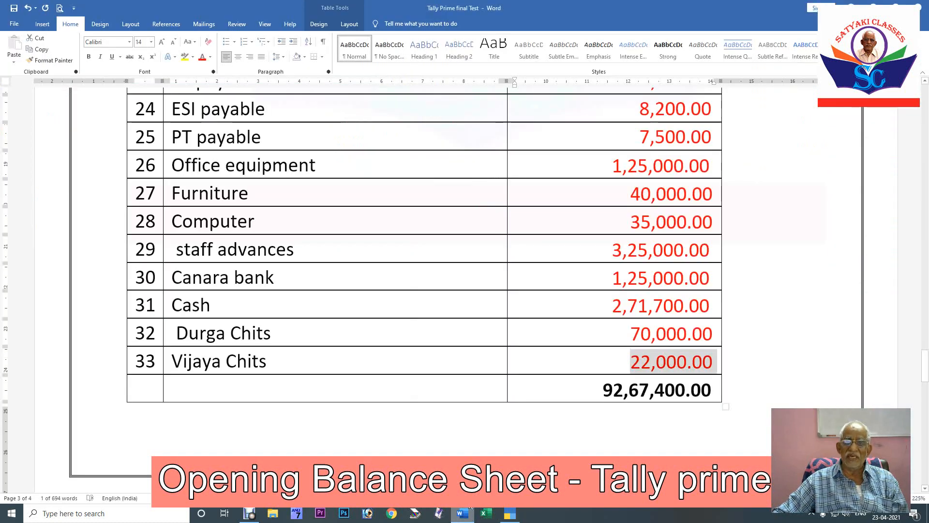
{"action": "scroll", "coordinate": [788, 379], "scroll_direction": "up", "scroll_amount": 4}
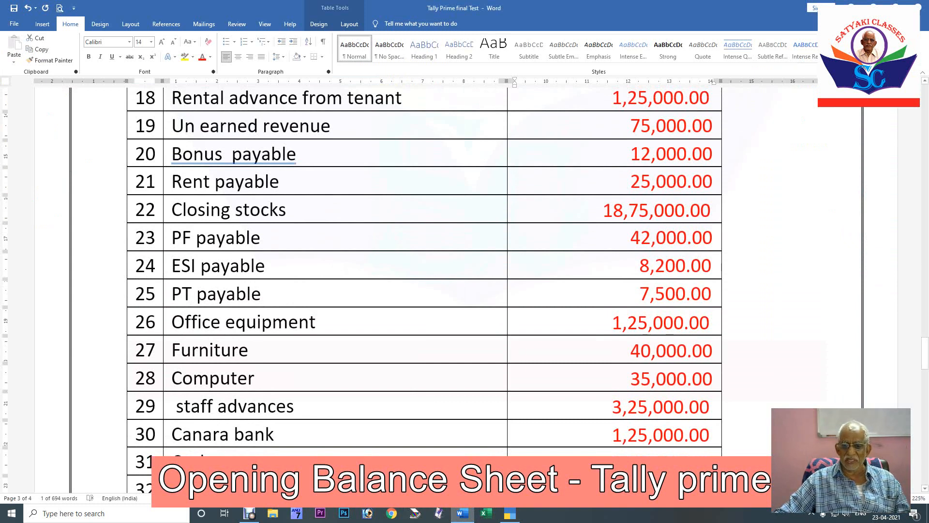
{"action": "left_click", "coordinate": [513, 515]}
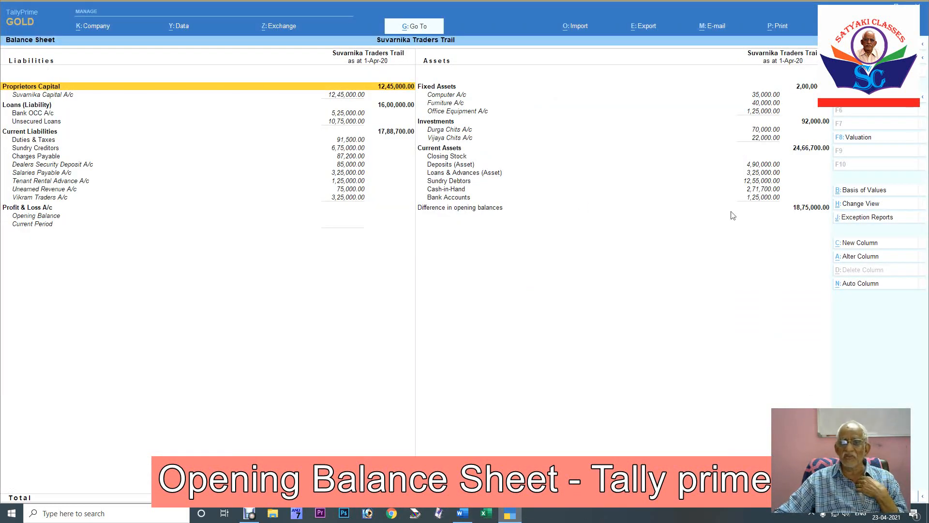
{"action": "left_click", "coordinate": [454, 158]}
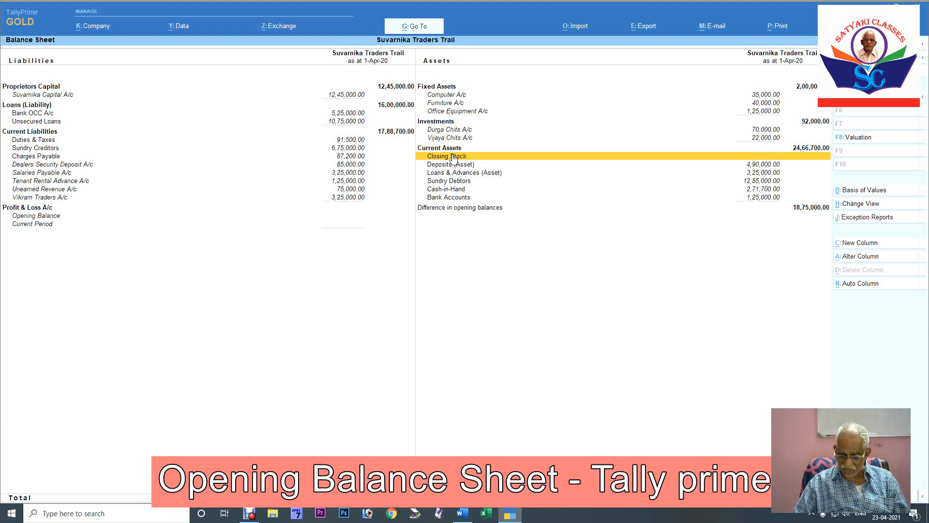
{"action": "key", "text": "F11"}
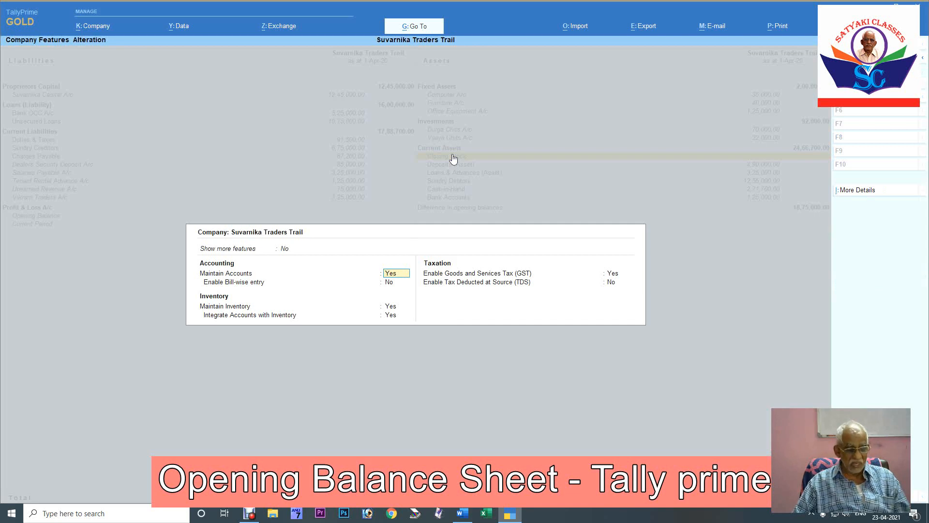
{"action": "key", "text": "Return"}
{"action": "key", "text": "Escape"}
{"action": "key", "text": "Return"}
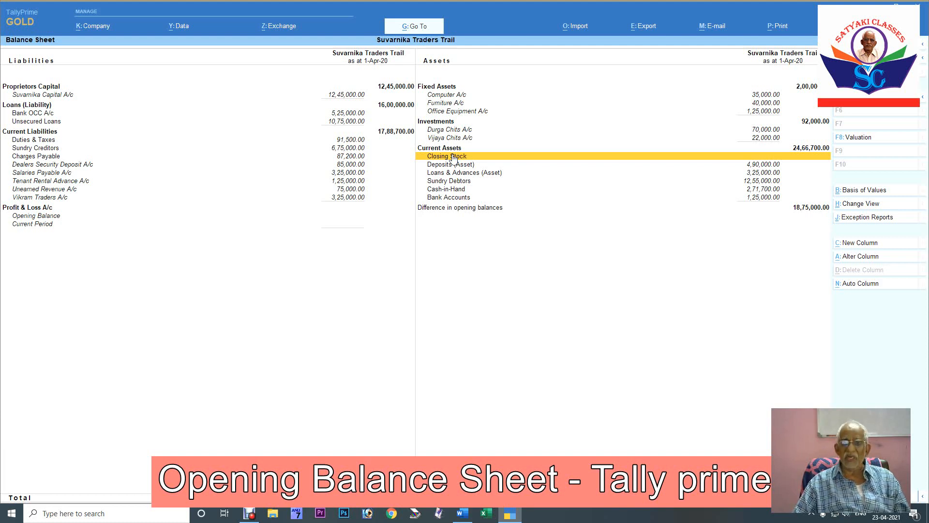
Set Maintain Inventory to No in the company features of Suvarnika Traders Trail and save the change.
{"action": "key", "text": "F11"}
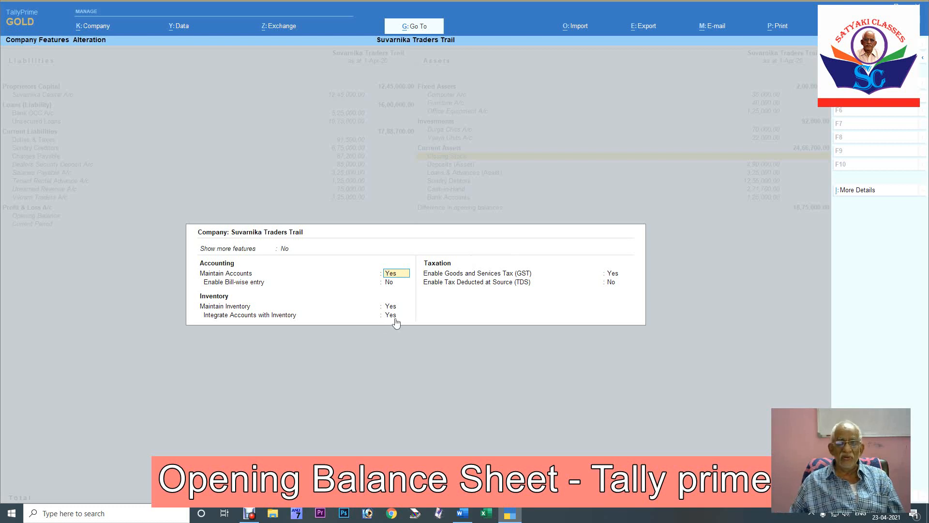
{"action": "key", "text": "Return"}
{"action": "key", "text": "Return"}
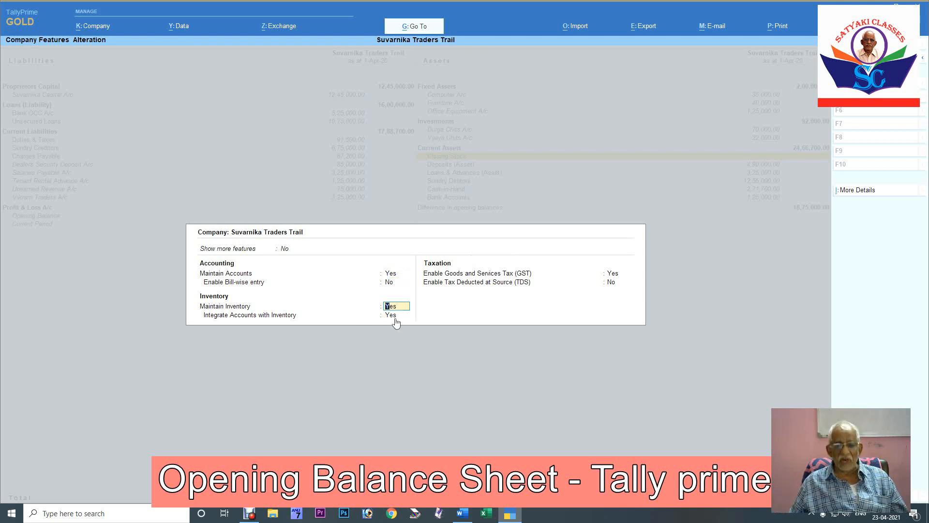
{"action": "type", "text": "n"}
{"action": "key", "text": "Return"}
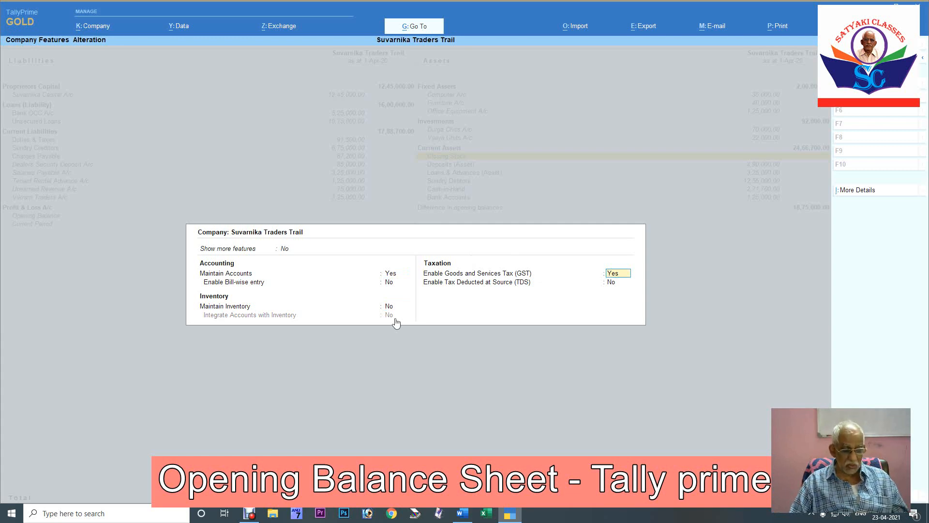
{"action": "key", "text": "ctrl"}
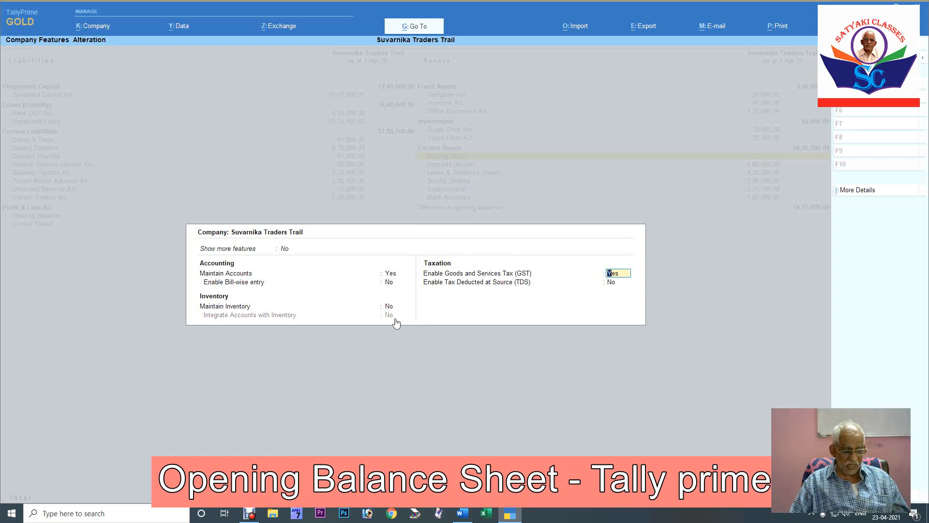
{"action": "key", "text": "ctrl"}
{"action": "key", "text": "ctrl"}
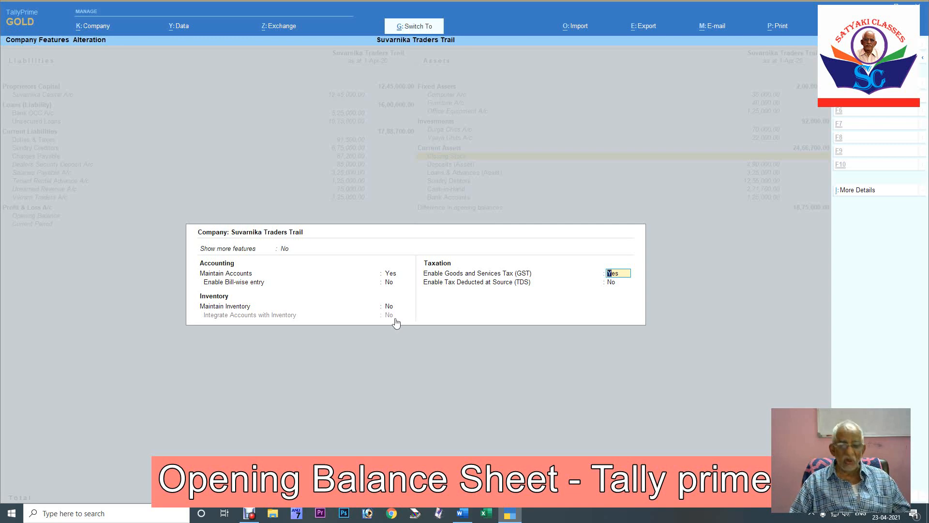
{"action": "key", "text": "ctrl+a"}
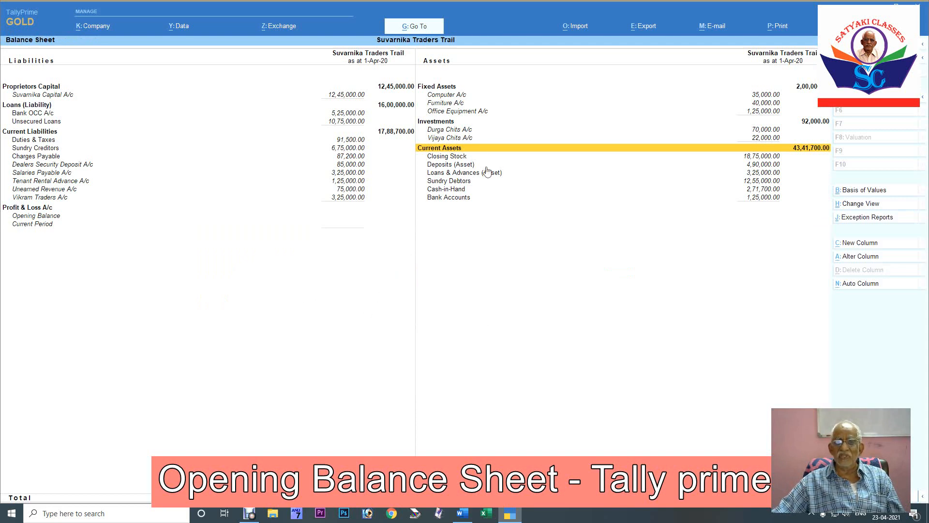
Check the Closing Stock line in the Balance Sheet, and view the Profit & Loss A/c before returning to the Final Accounts list.
{"action": "left_click", "coordinate": [453, 156]}
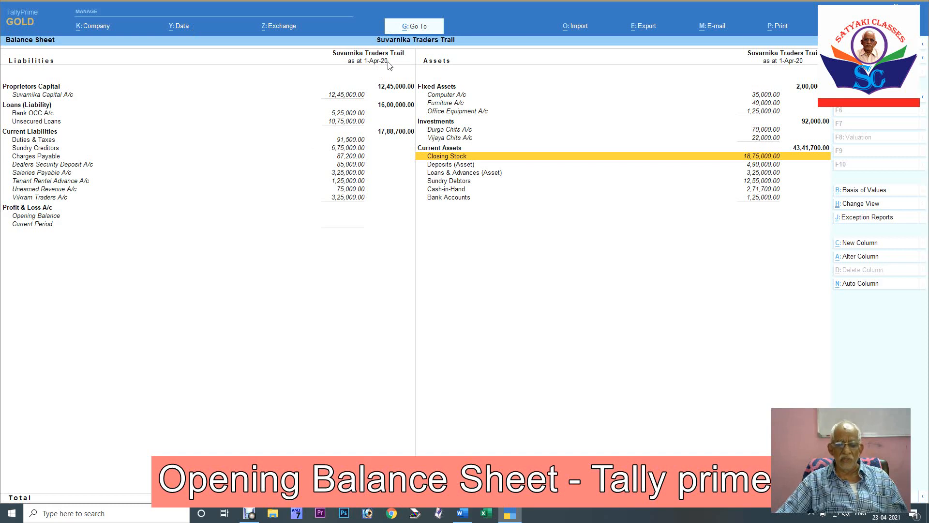
{"action": "key", "text": "Escape"}
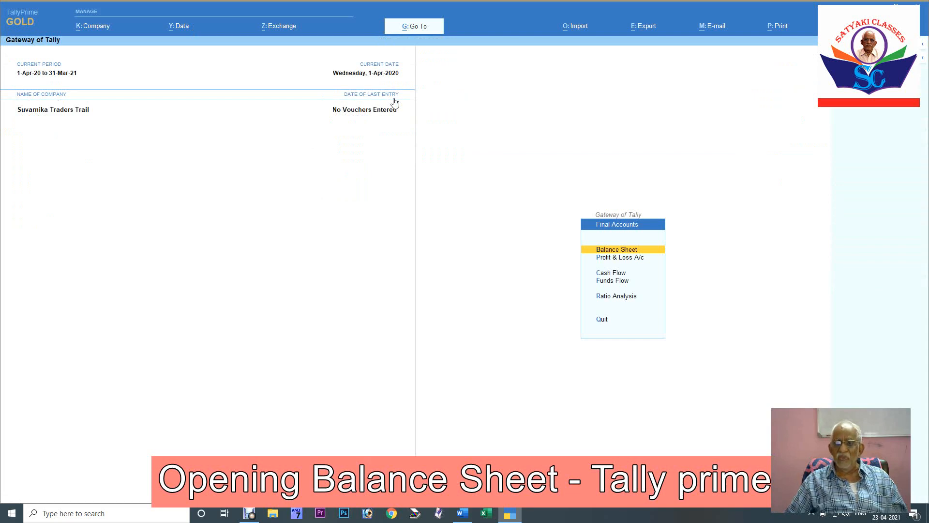
{"action": "key", "text": "Down"}
{"action": "key", "text": "Return"}
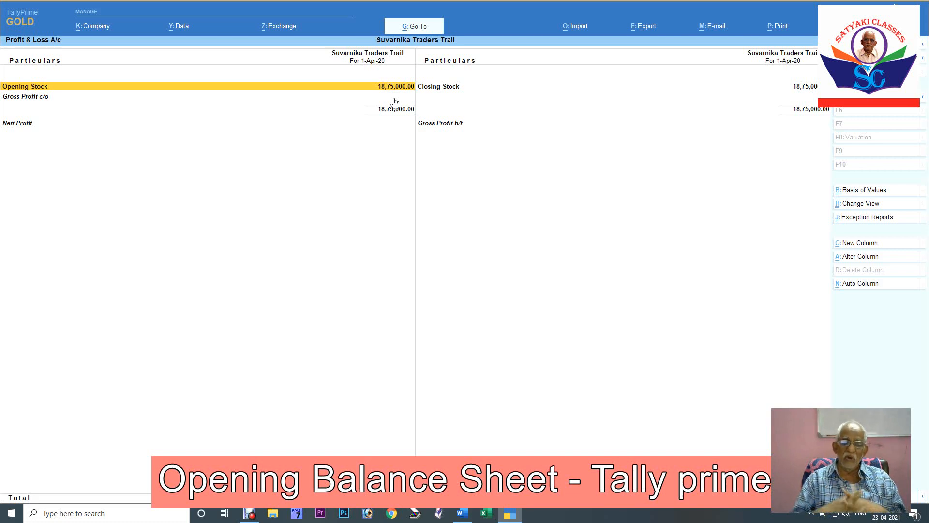
{"action": "key", "text": "Escape"}
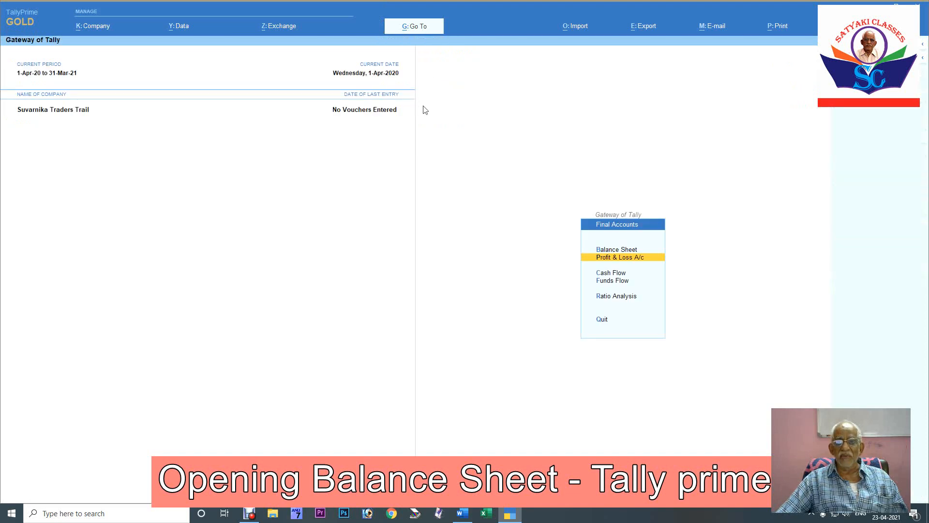